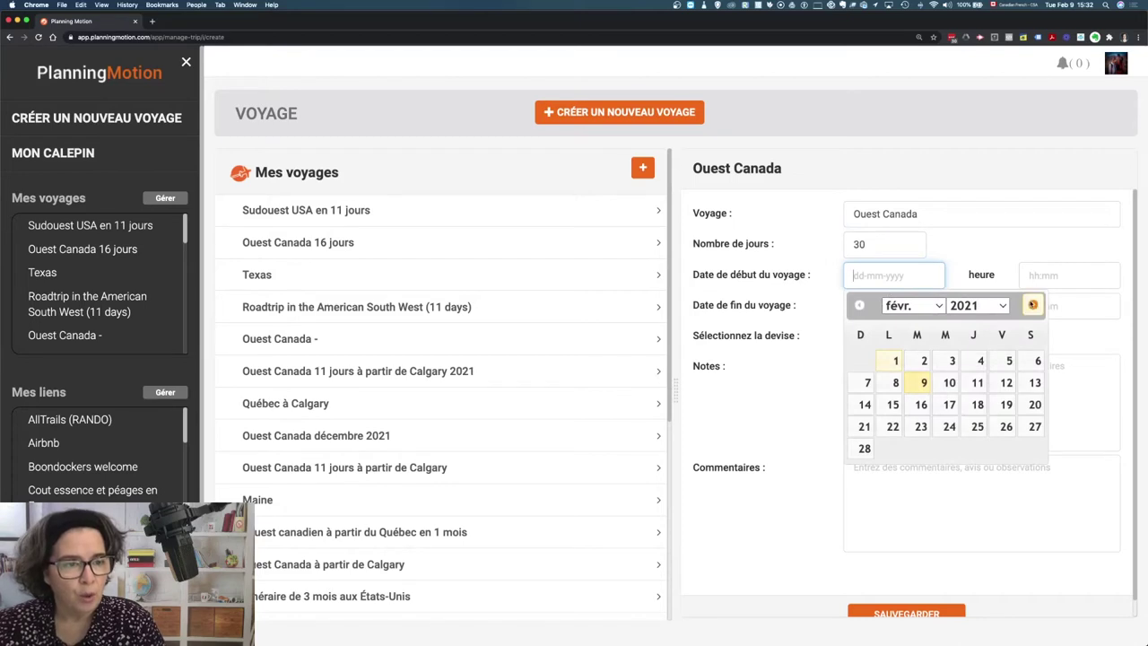
# Set the Ouest Canada trip to start on 1 June 2021 and save it
pyautogui.click(1033, 305)
pyautogui.click(1033, 305)
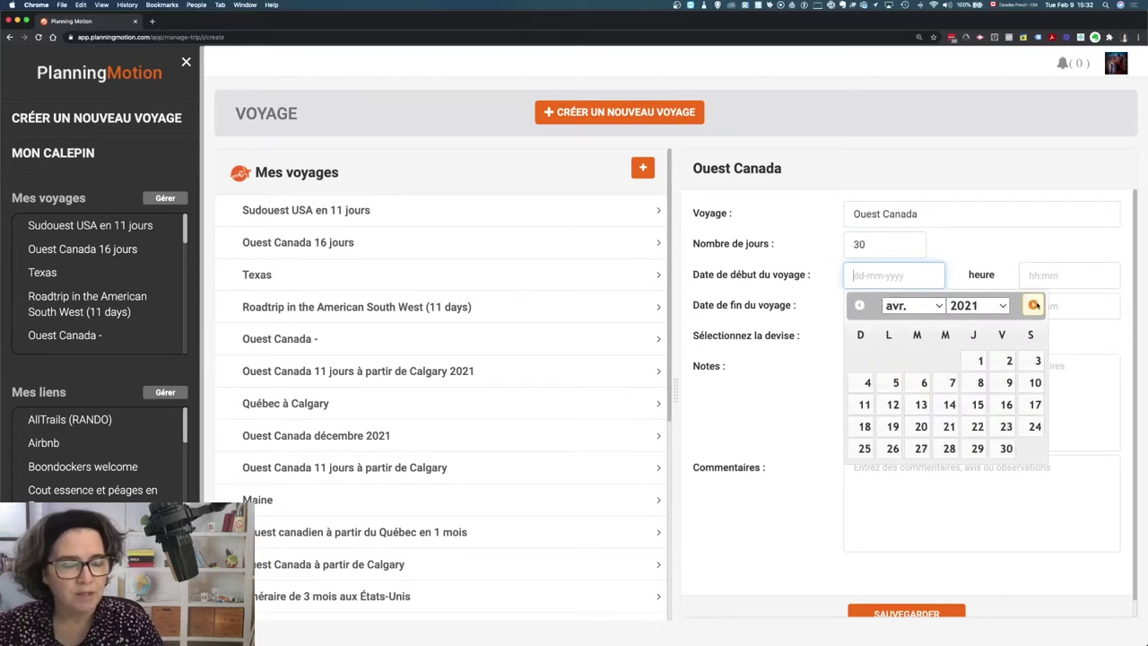
pyautogui.click(1033, 305)
pyautogui.click(1033, 305)
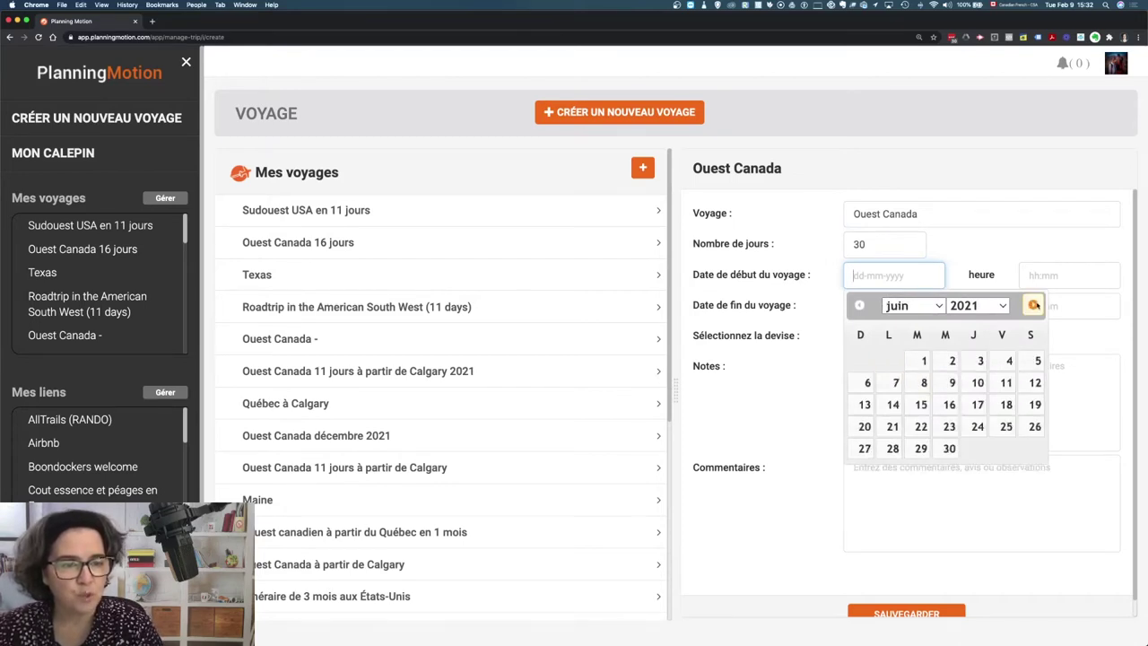
pyautogui.click(921, 360)
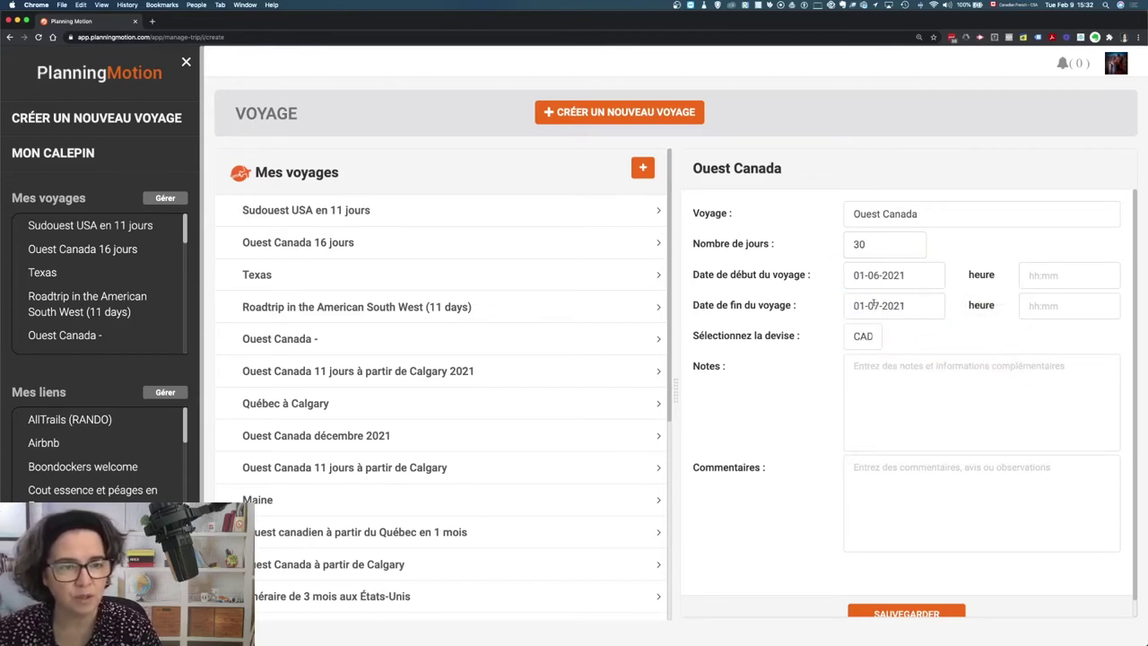
pyautogui.scroll(-1, 880, 384)
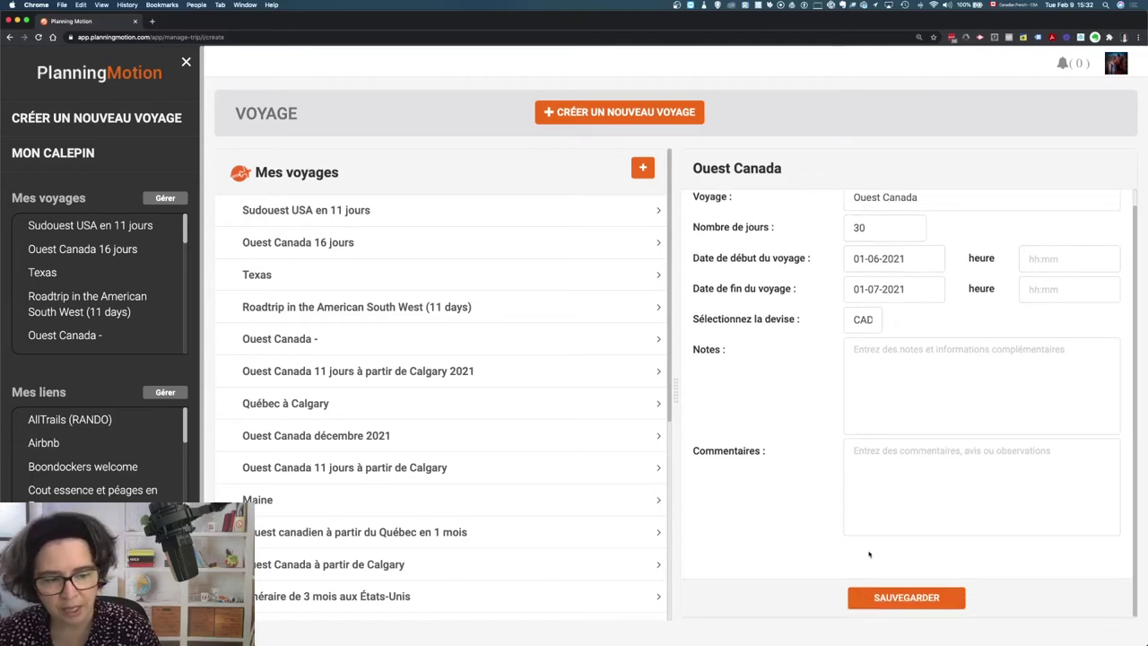
pyautogui.click(899, 598)
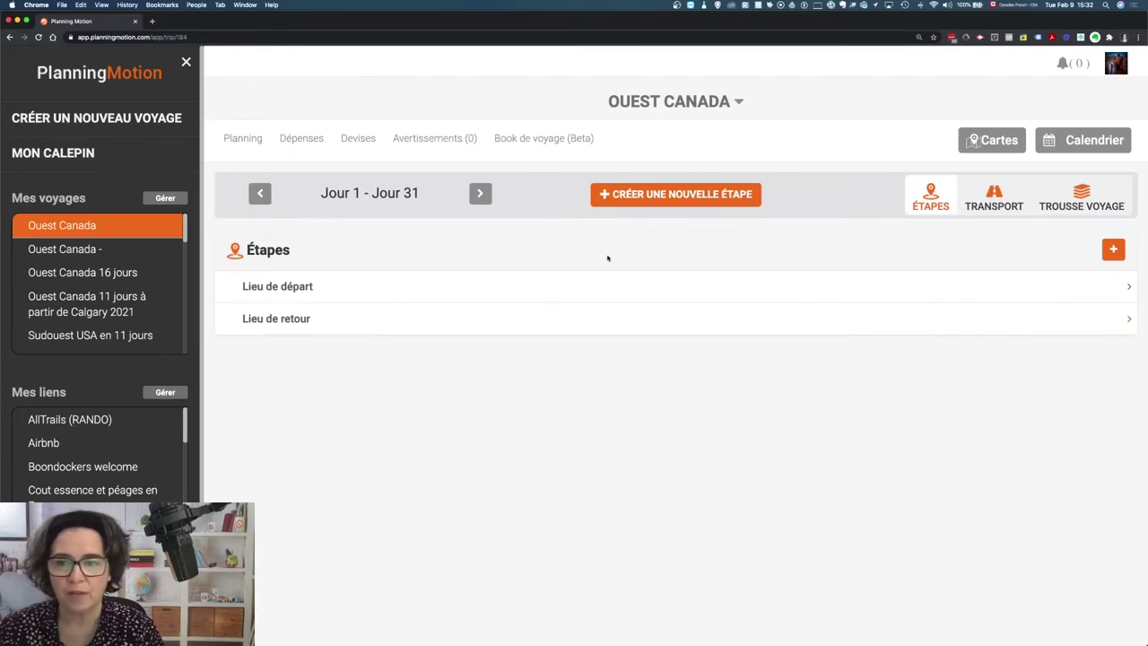
# Use Québec QC, Canada as both the trip's start and return places
pyautogui.click(551, 285)
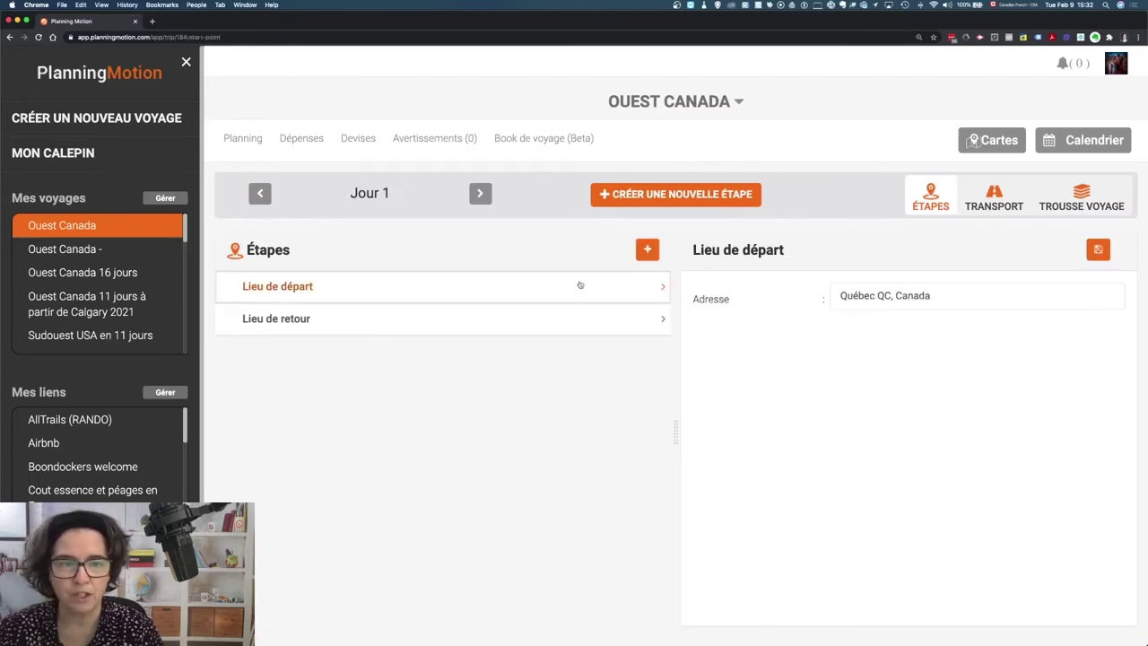
pyautogui.click(601, 315)
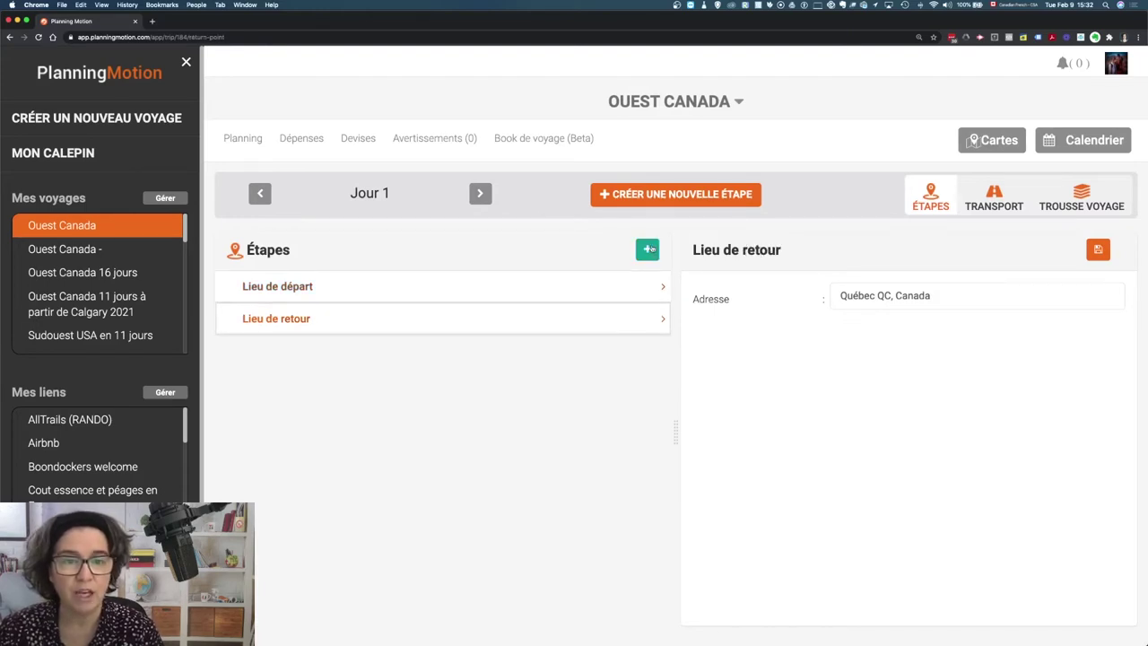
pyautogui.click(690, 196)
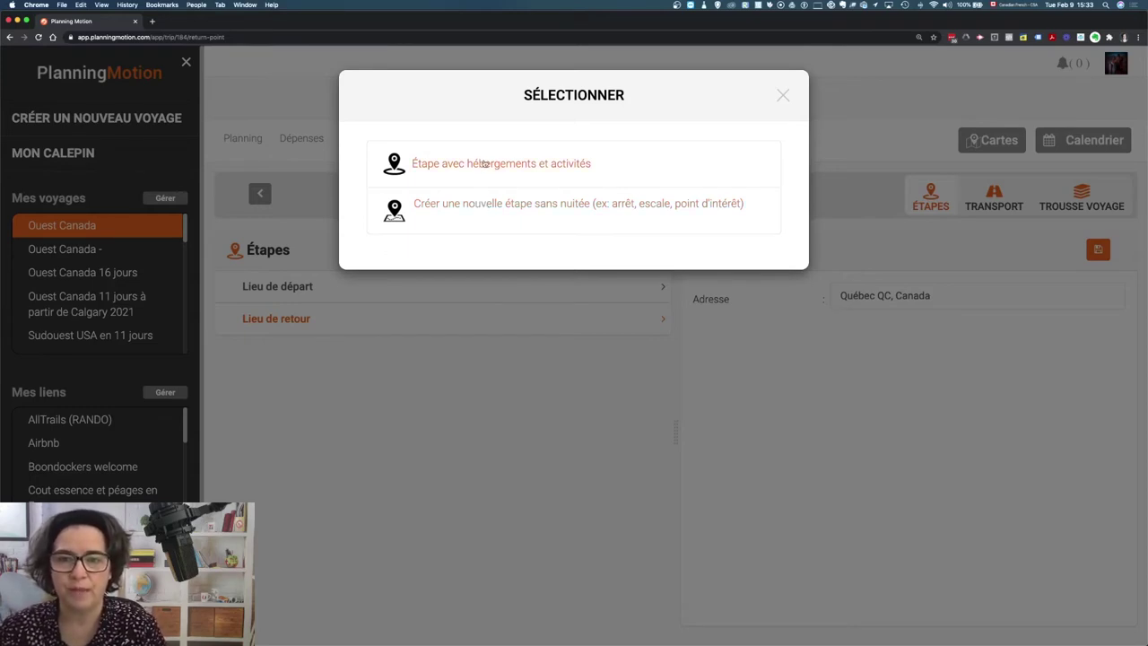
# Add a lodging-and-activities stage 'Banff' in Banff Alberta, Canada, arriving 1 June 2021
pyautogui.click(484, 164)
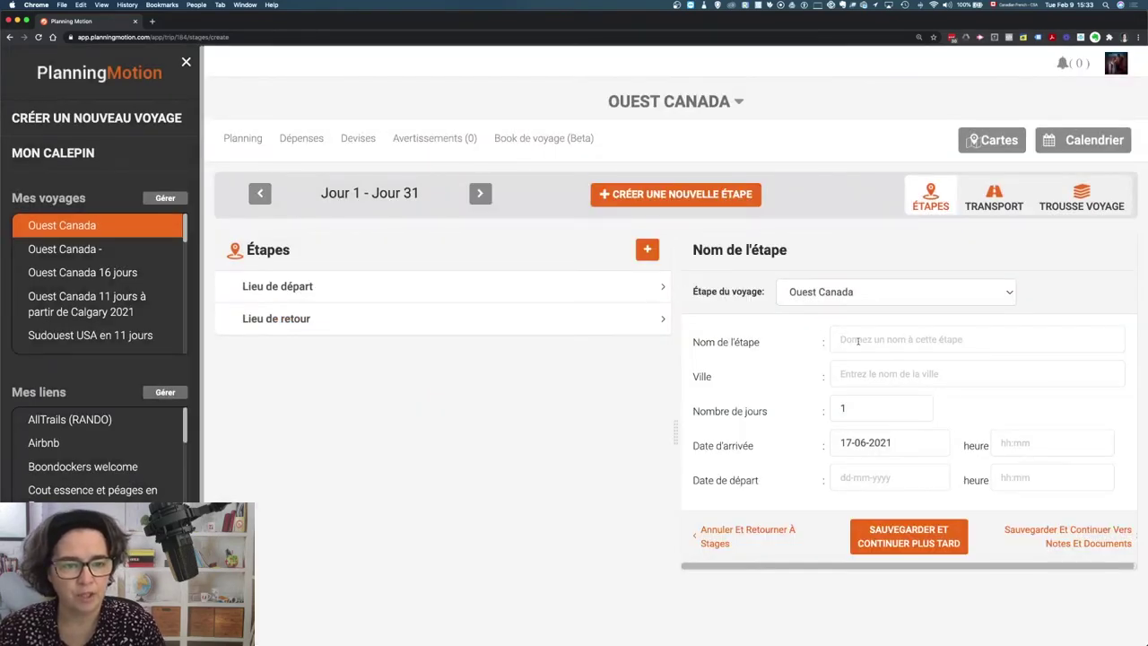
pyautogui.write('Banff')
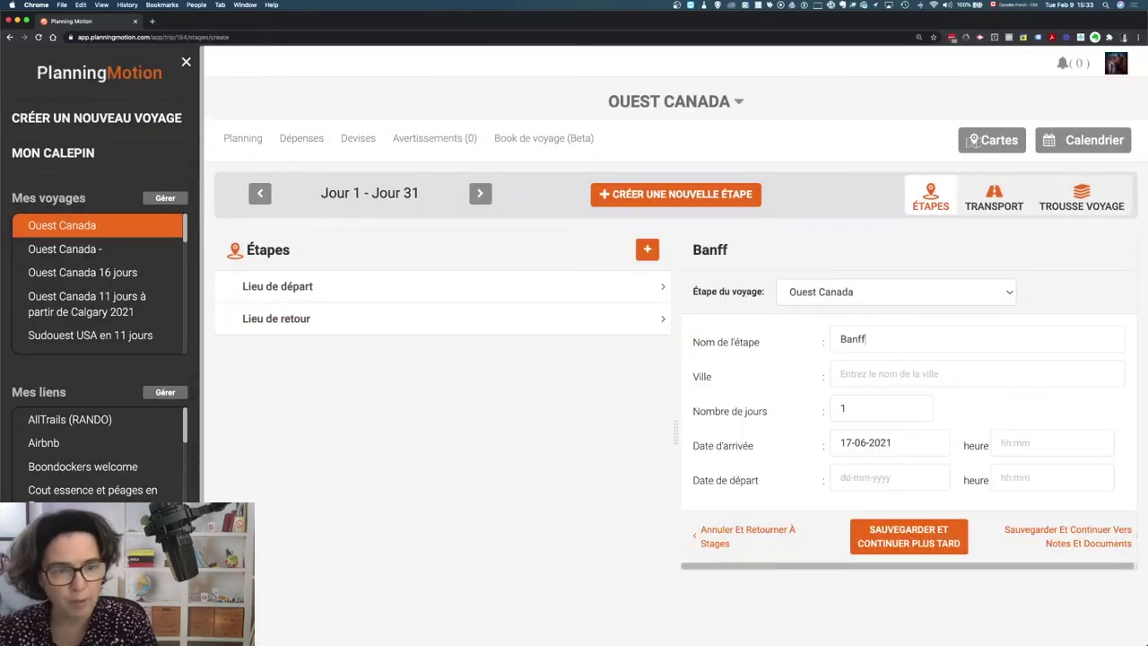
pyautogui.write('Banff')
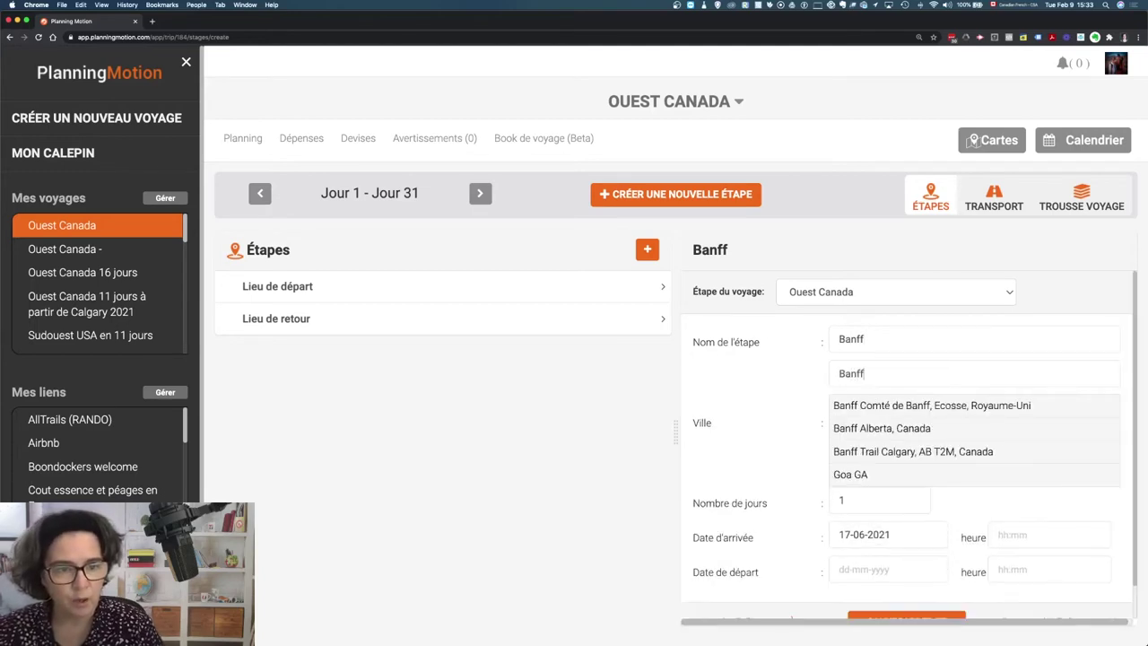
pyautogui.click(858, 428)
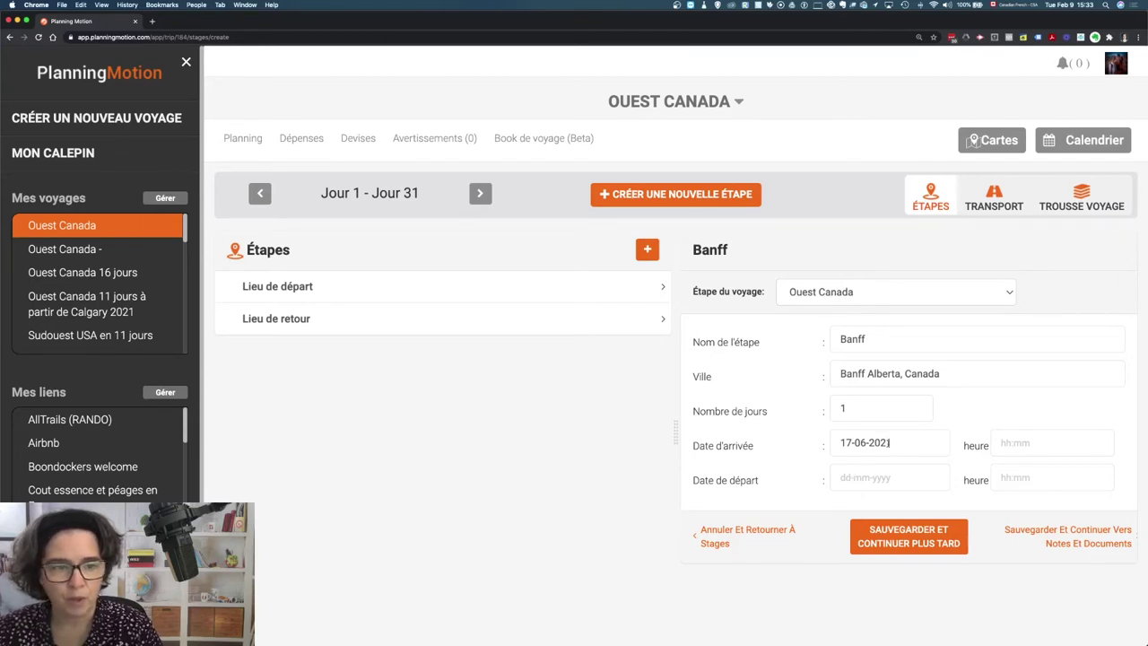
pyautogui.click(888, 442)
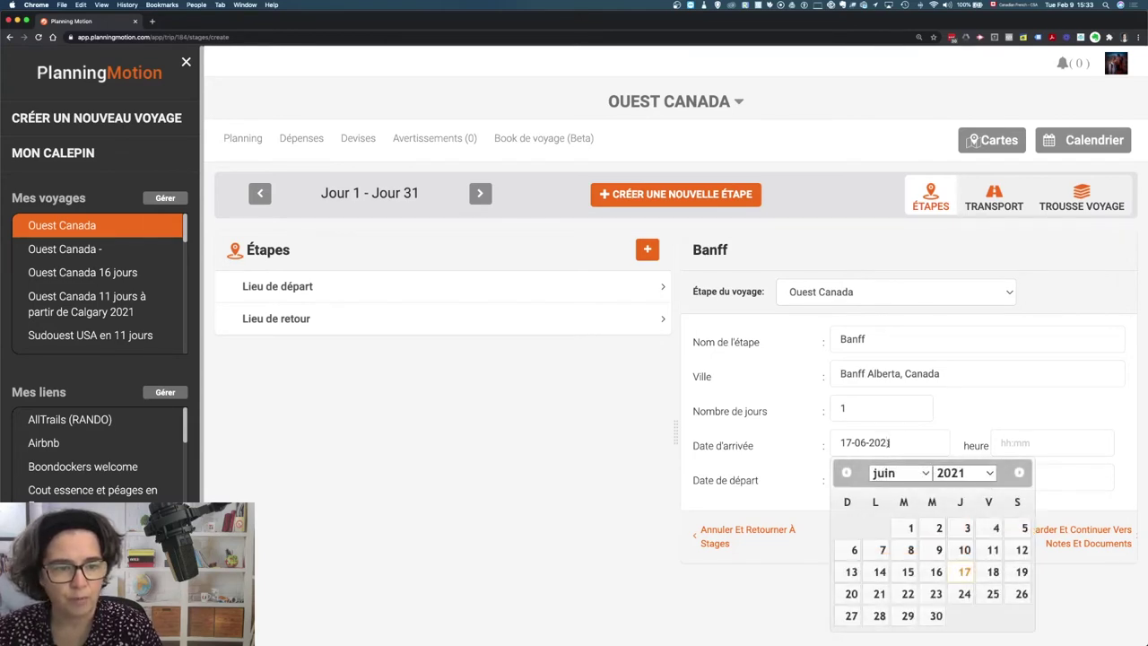
pyautogui.click(909, 528)
pyautogui.click(889, 529)
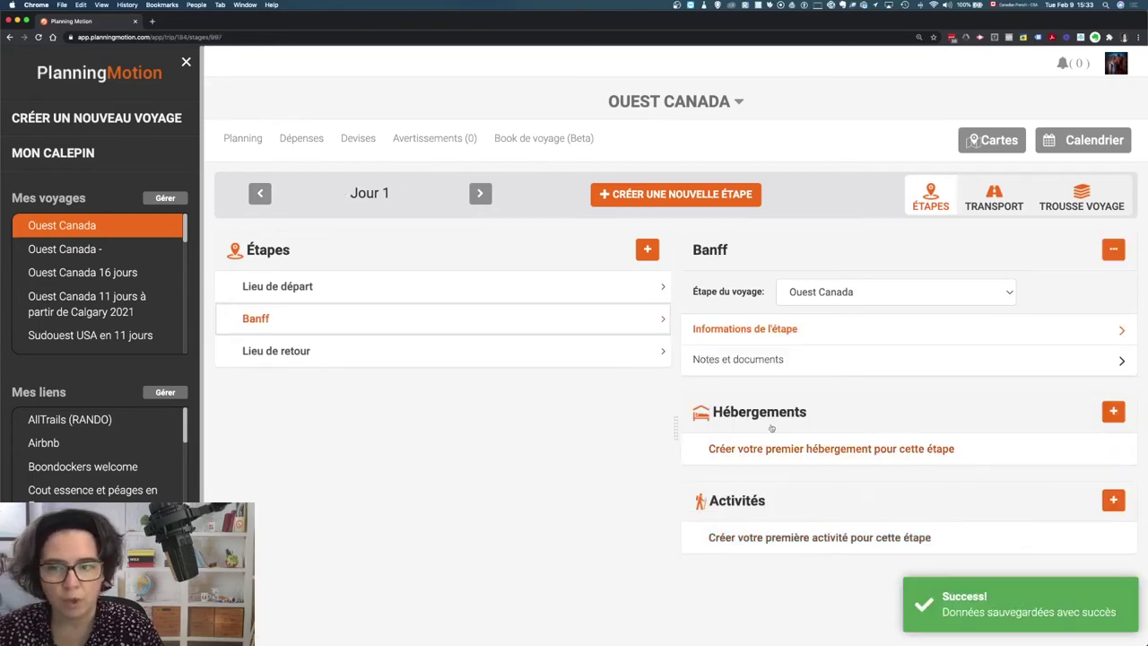
# Generate a Google Maps map of the Québec–Banff–Québec route and open the itinerary
pyautogui.click(989, 143)
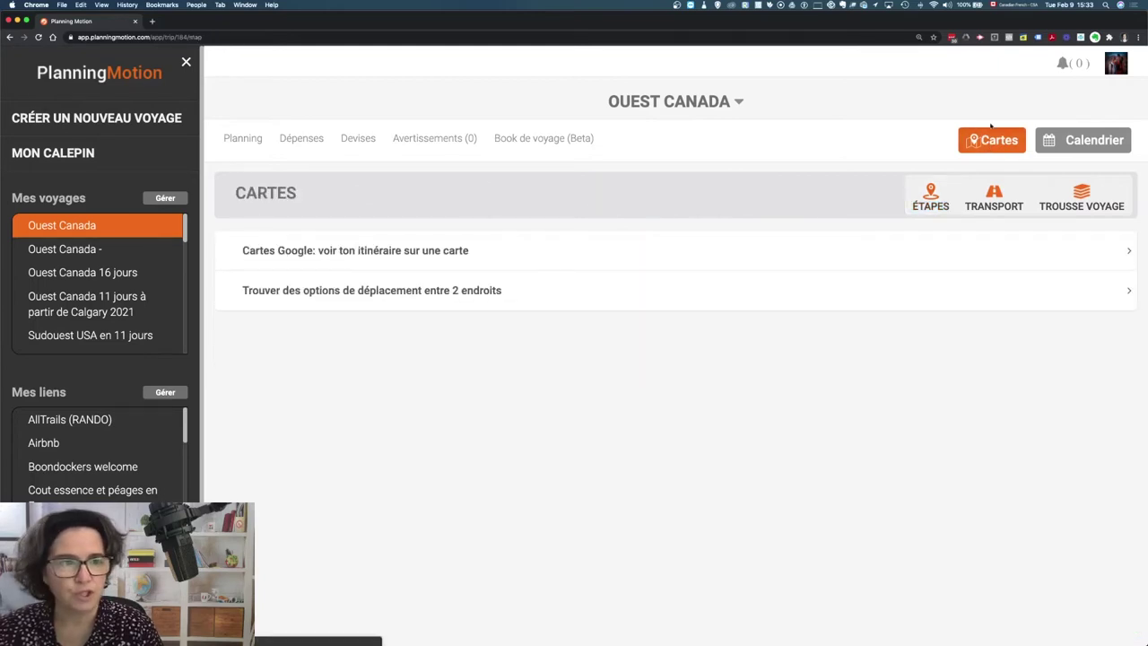
pyautogui.click(428, 254)
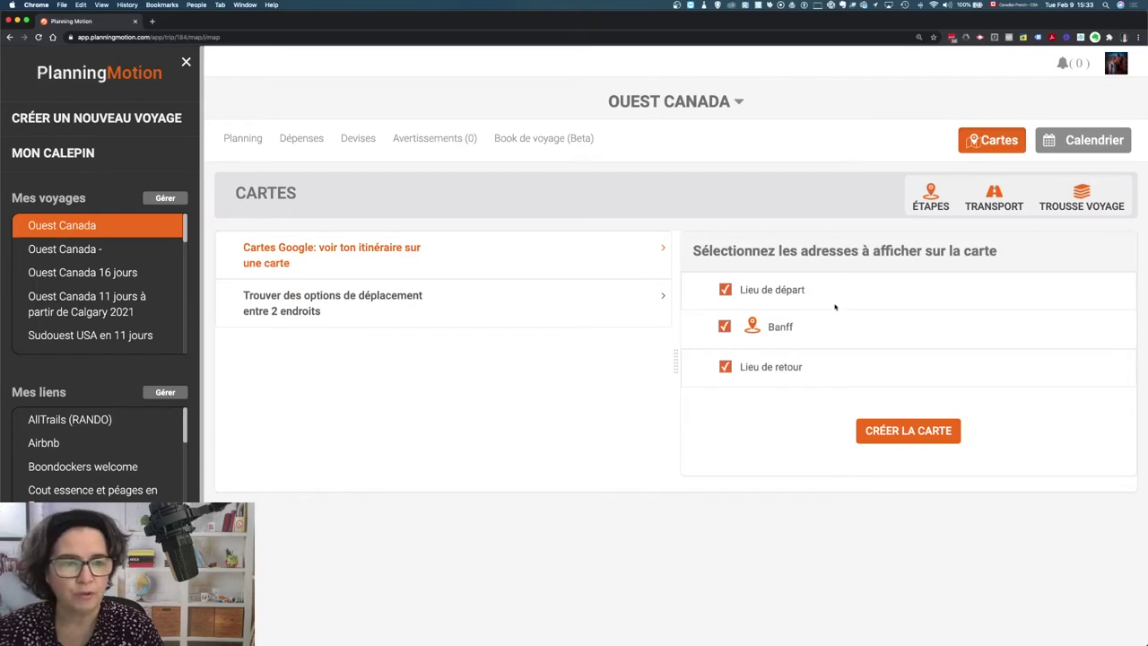
pyautogui.click(911, 432)
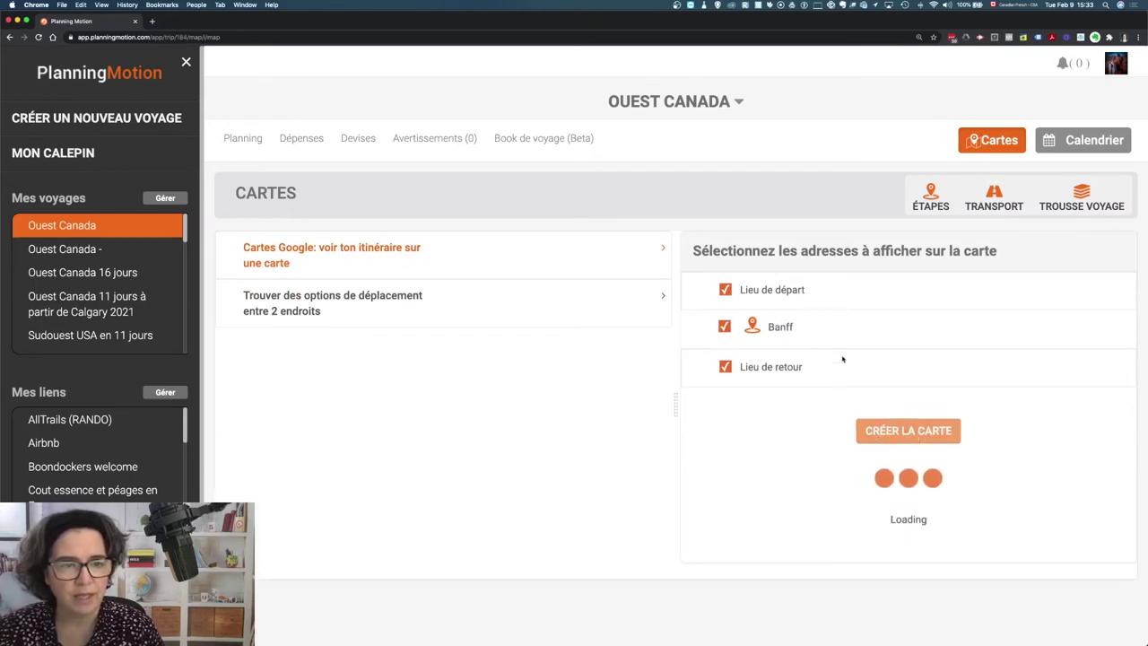
pyautogui.scroll(-1, 812, 403)
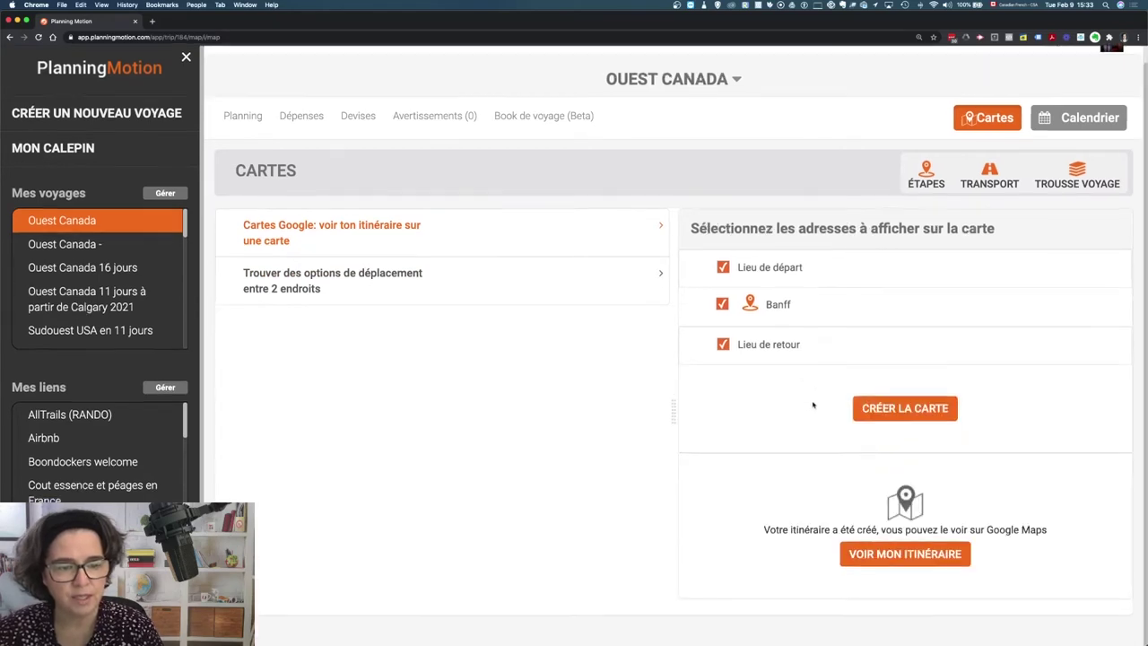
pyautogui.click(871, 556)
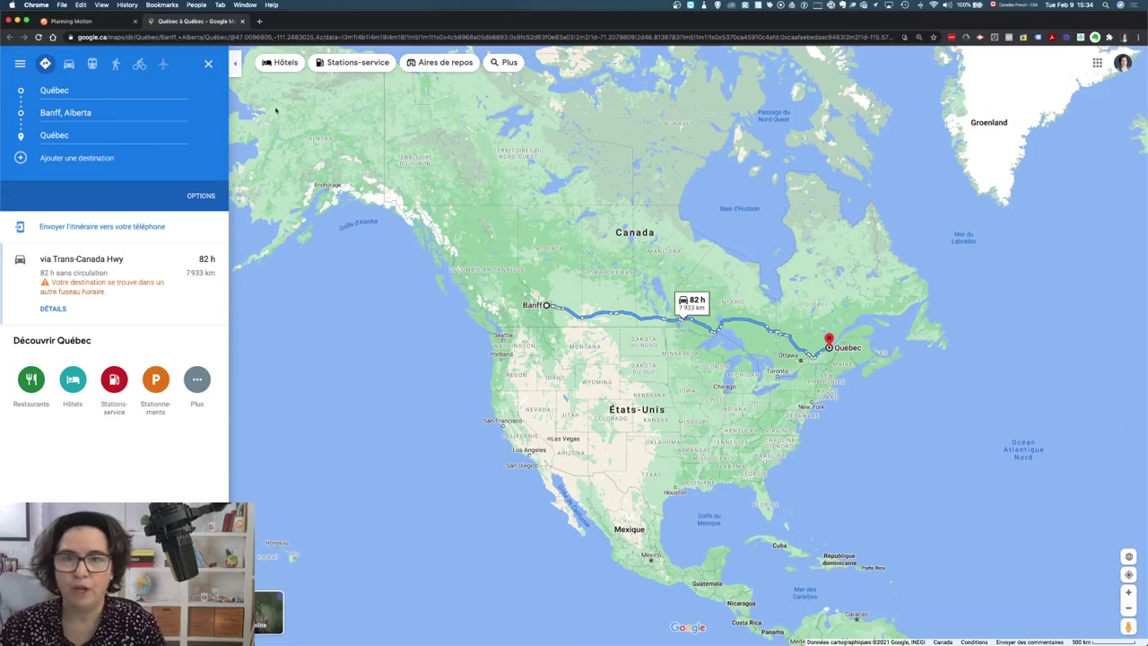
# Back in the trip, add and save a 'Jour 1 (800 km)' stage arriving 2 June 2021
pyautogui.click(241, 20)
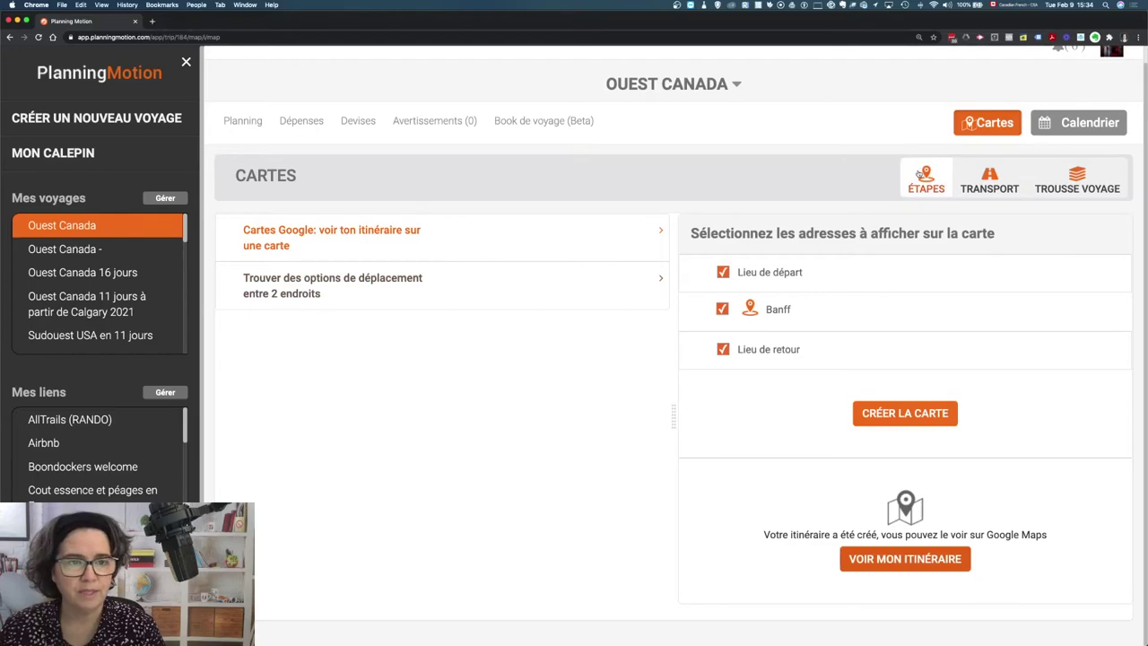
pyautogui.click(918, 175)
pyautogui.click(686, 199)
pyautogui.click(561, 162)
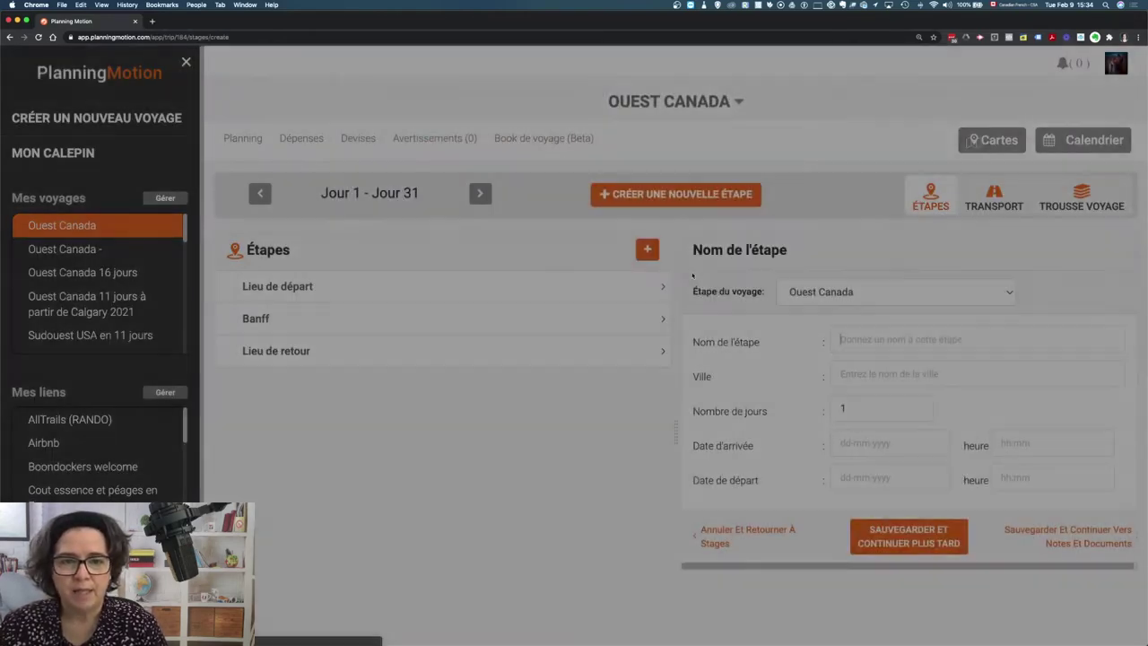
pyautogui.click(863, 338)
pyautogui.write('J')
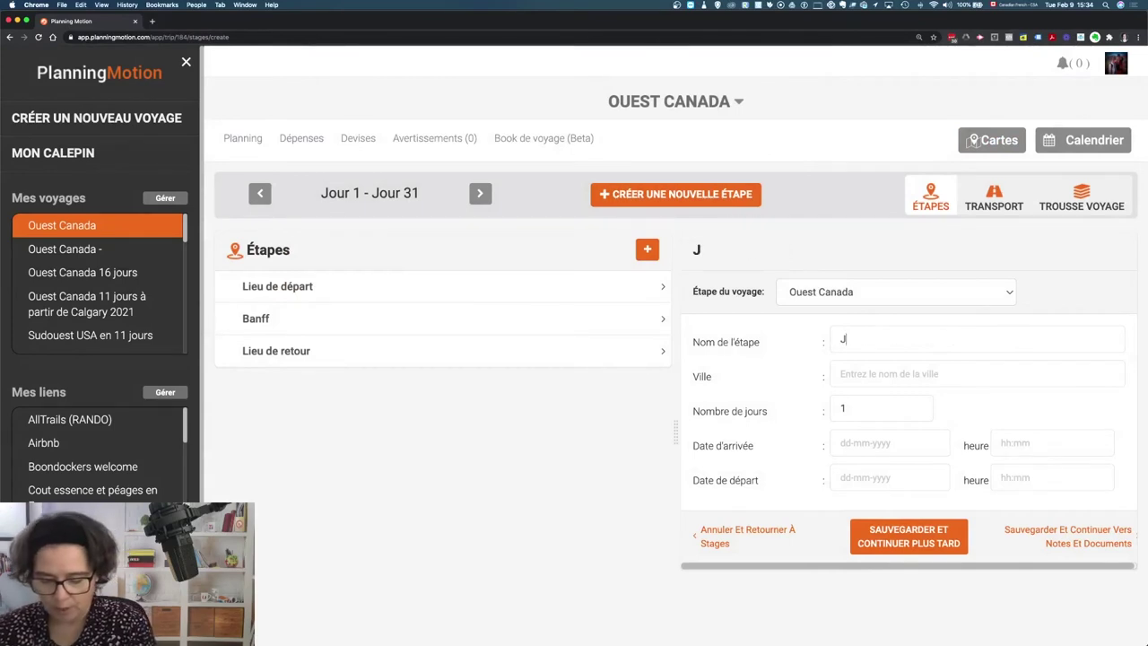
pyautogui.write('our 1 ')
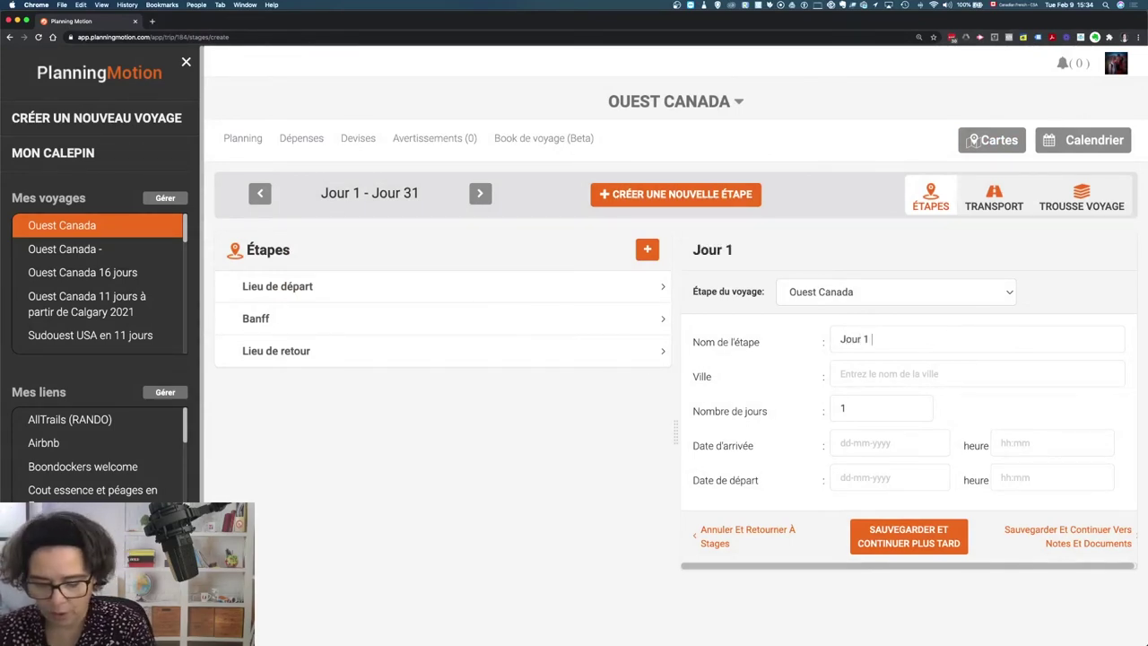
pyautogui.write('(800 km)')
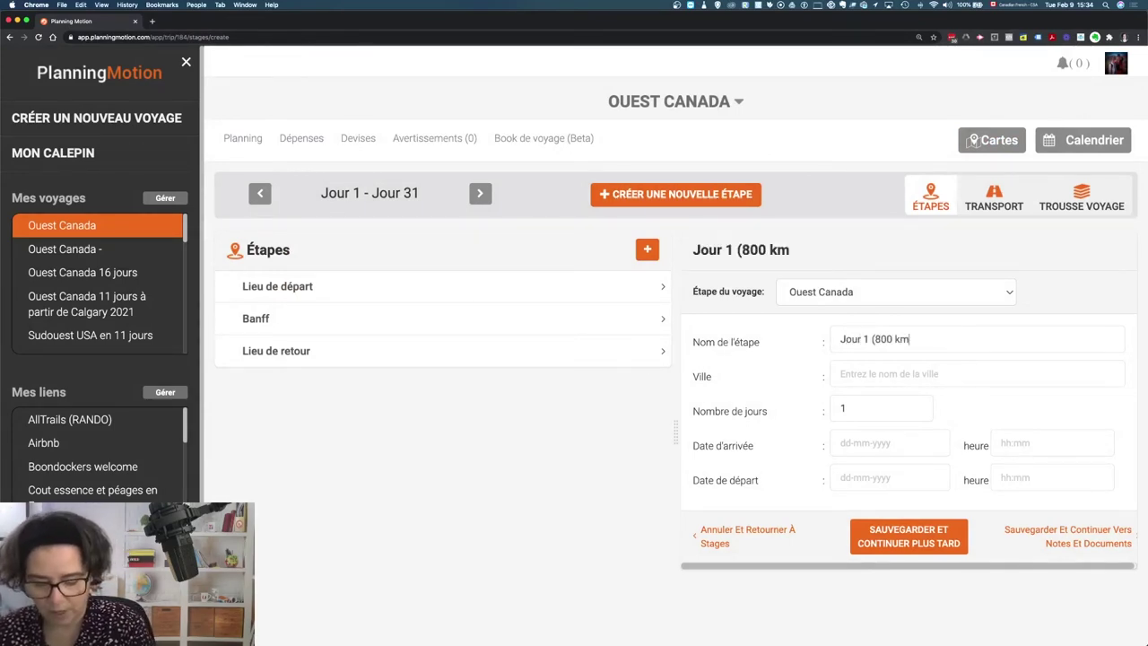
pyautogui.click(853, 371)
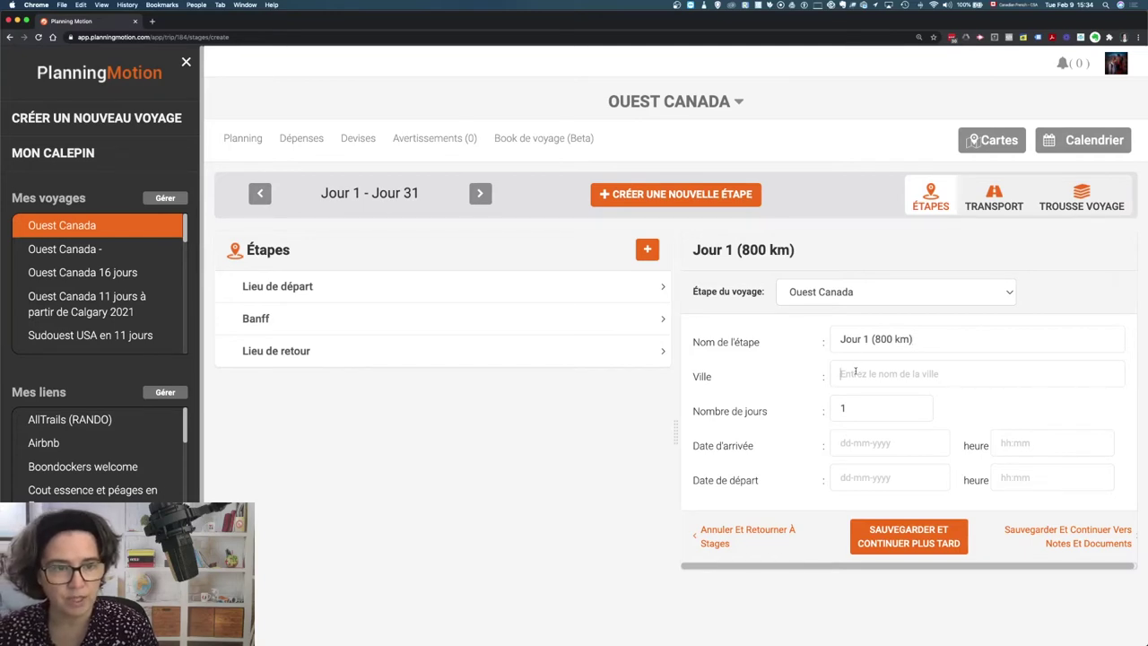
pyautogui.click(853, 443)
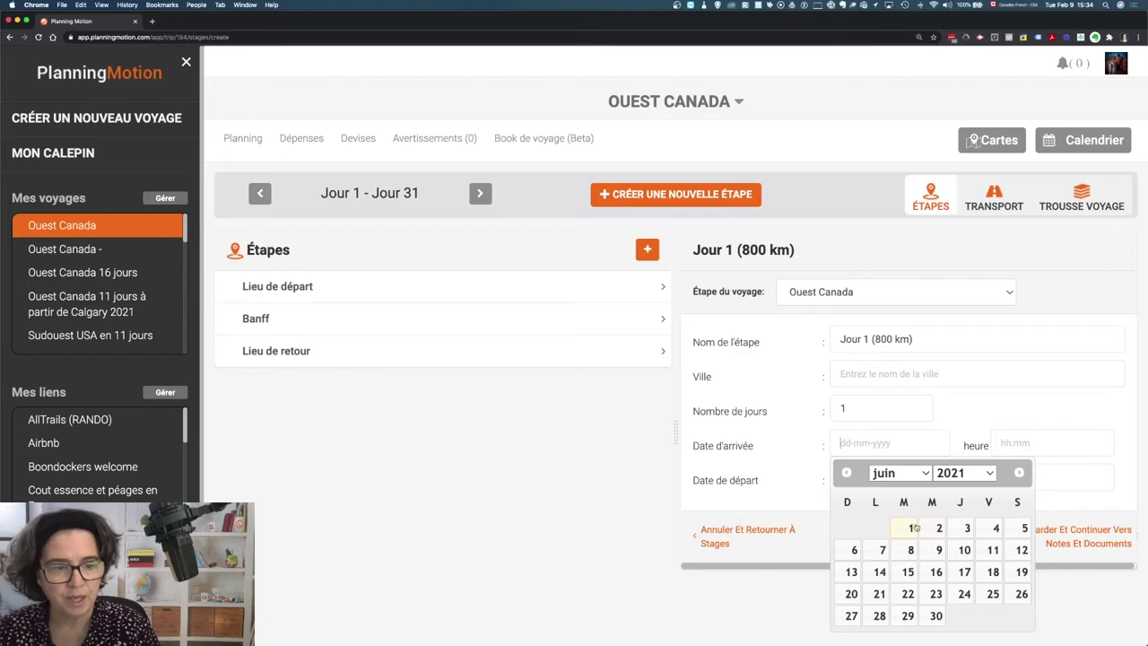
pyautogui.click(932, 528)
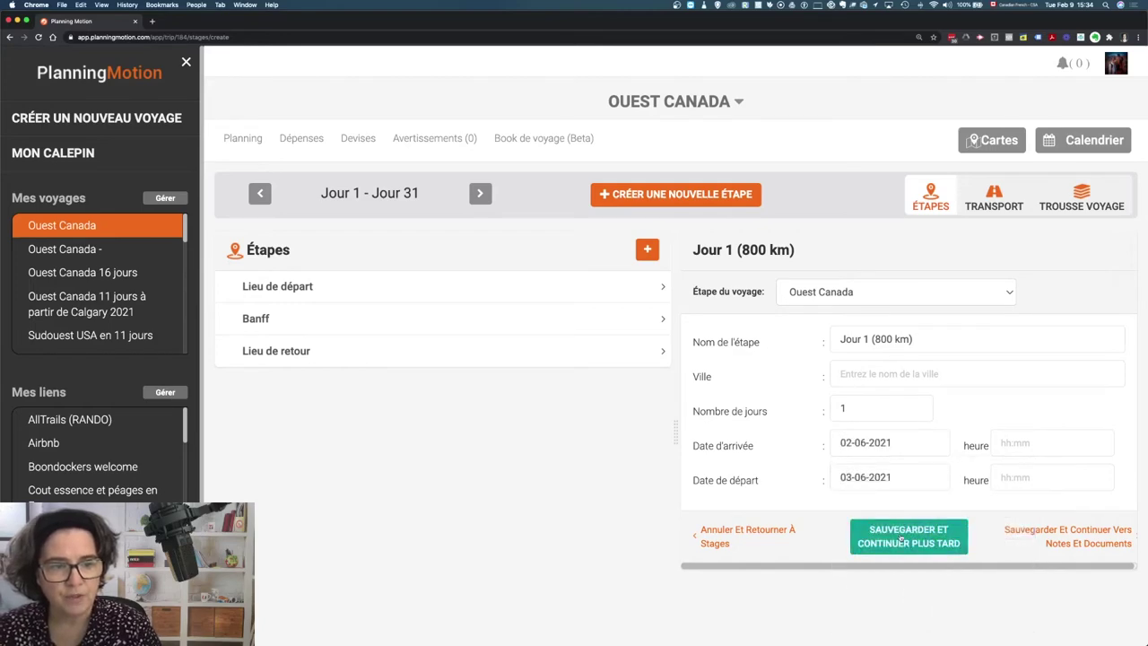
pyautogui.click(901, 539)
# Start a lodging-and-activities stage named 'Jour 2' arriving 2 June 2021
pyautogui.click(734, 200)
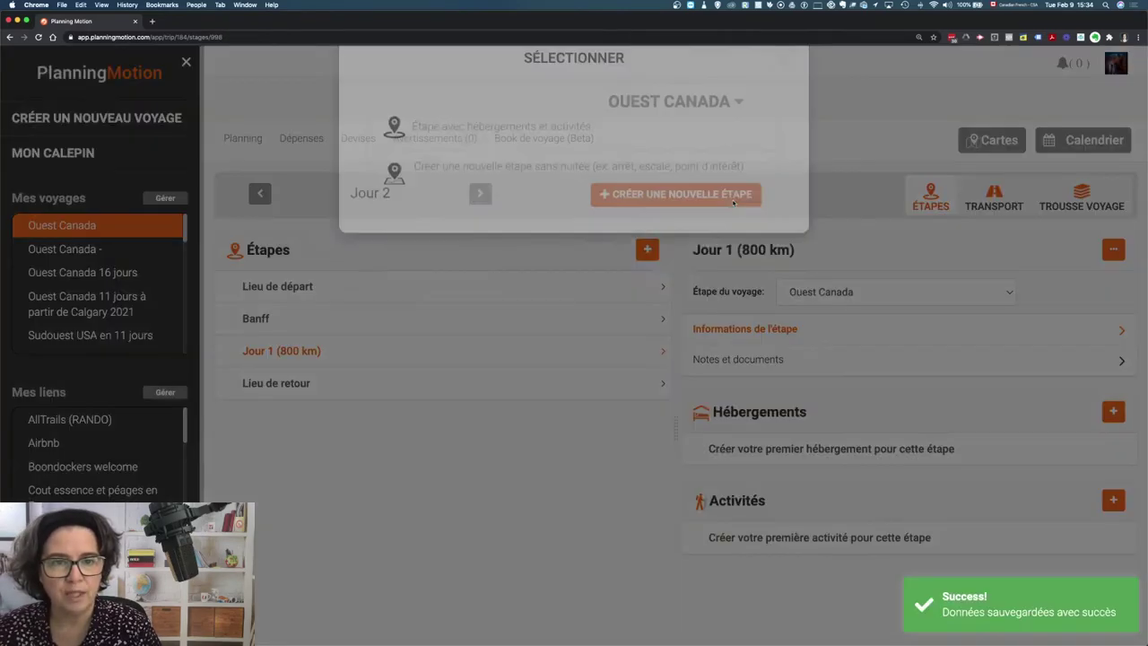
pyautogui.click(583, 166)
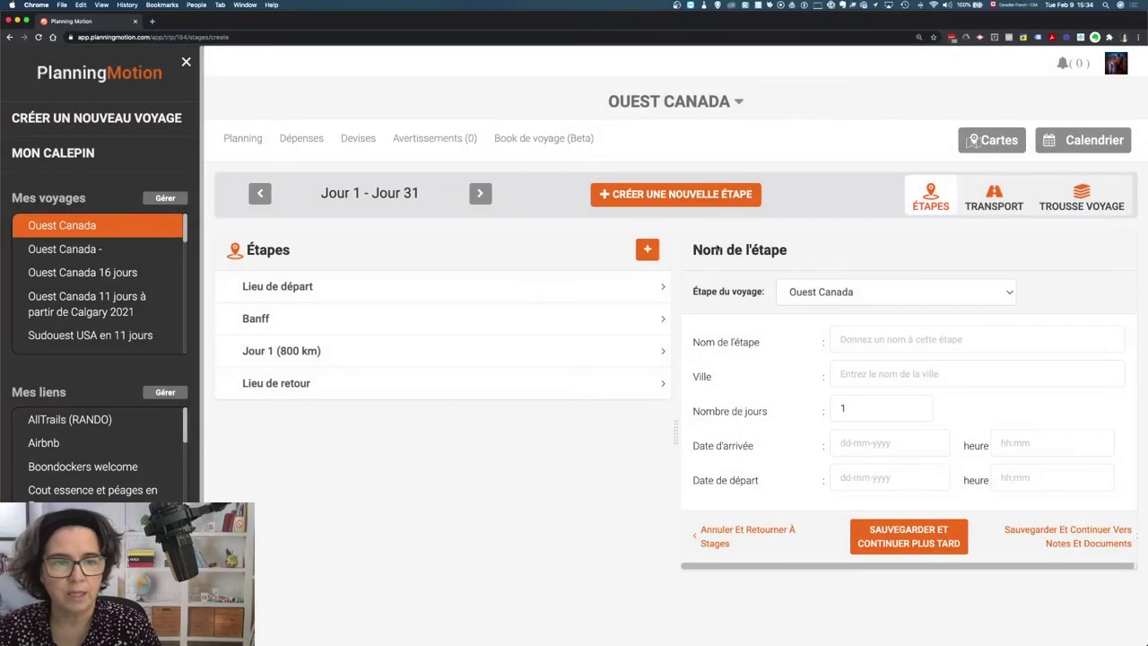
pyautogui.click(847, 339)
pyautogui.write('Jour 2')
pyautogui.hotkey('shift', 'Left')
pyautogui.hotkey('shift', 'Left')
pyautogui.hotkey('shift', 'Left')
pyautogui.hotkey('shift', 'Left')
pyautogui.hotkey('shift', 'Left')
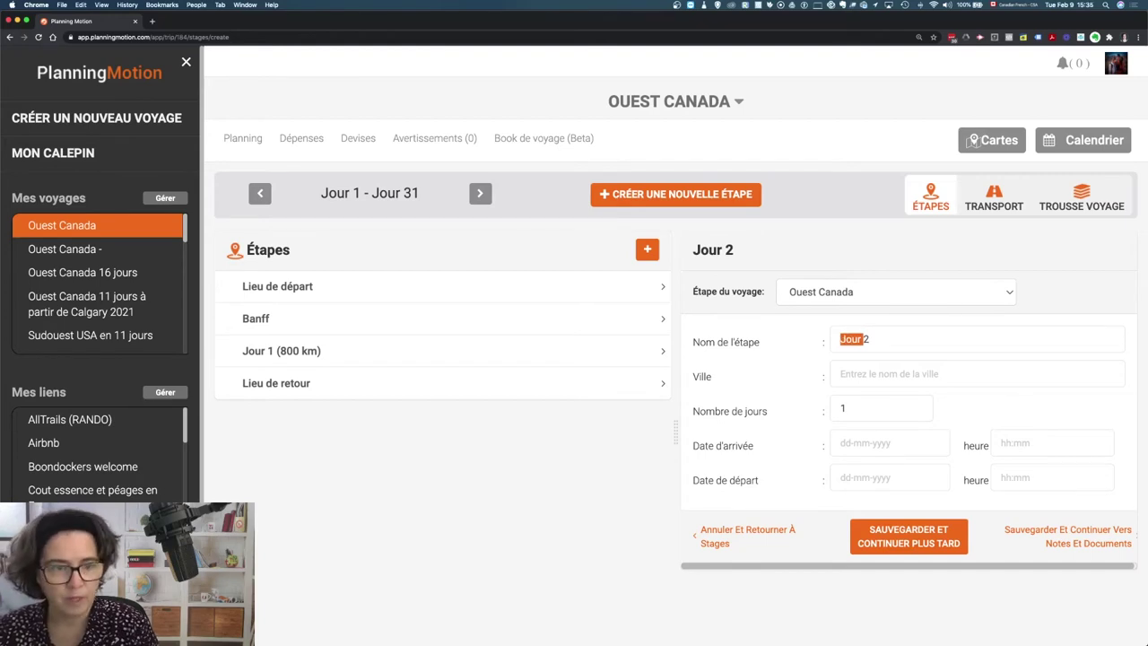
pyautogui.click(888, 374)
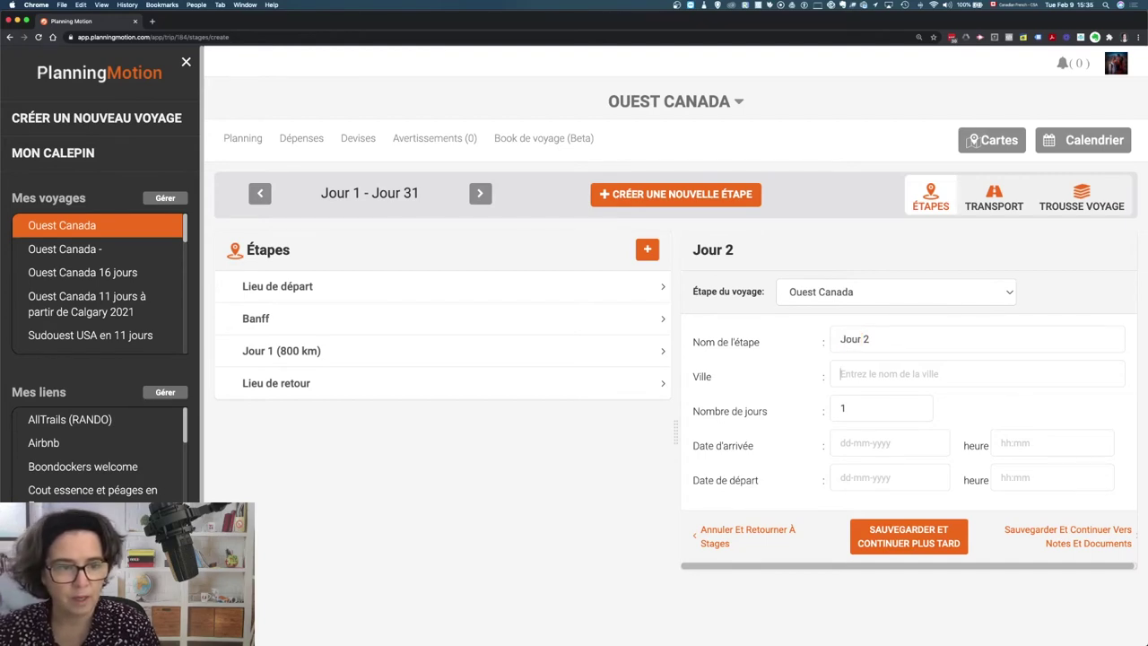
pyautogui.click(852, 445)
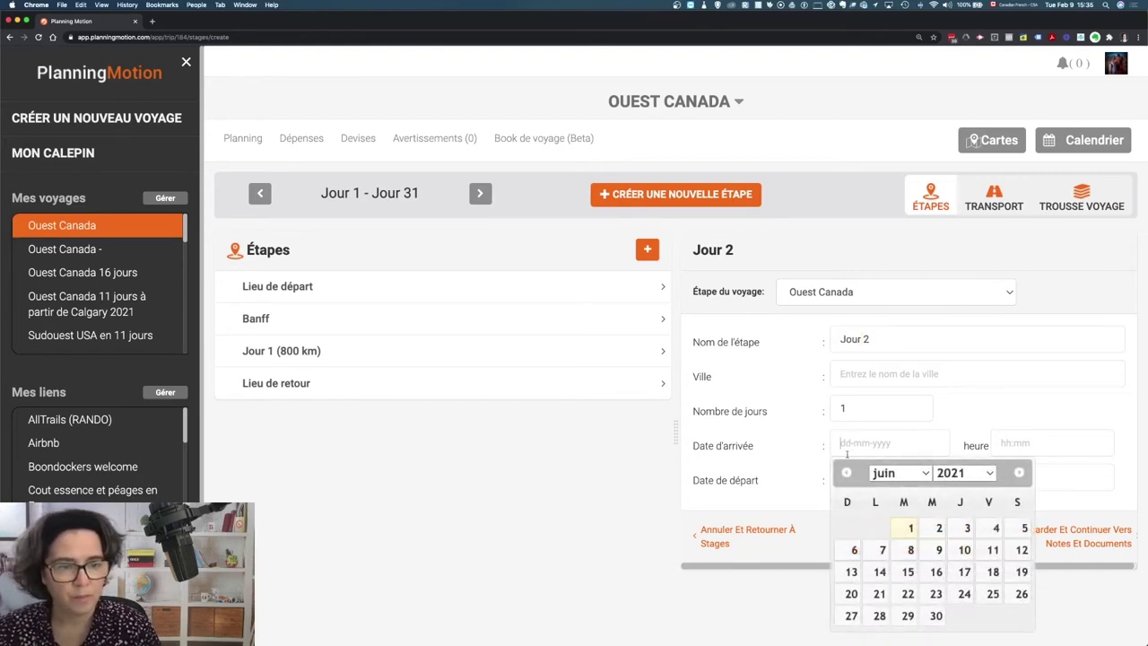
pyautogui.click(929, 533)
# Save Jour 2, then add and save a 'Jour 3' stage arriving 1 June 2021
pyautogui.click(874, 543)
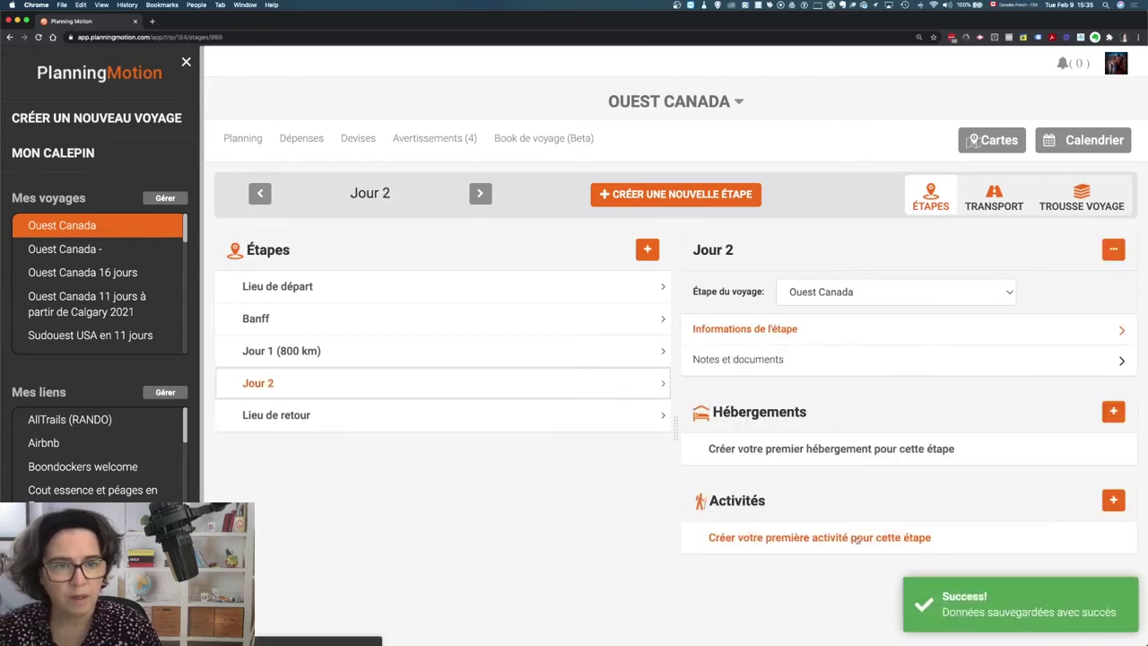
pyautogui.click(705, 194)
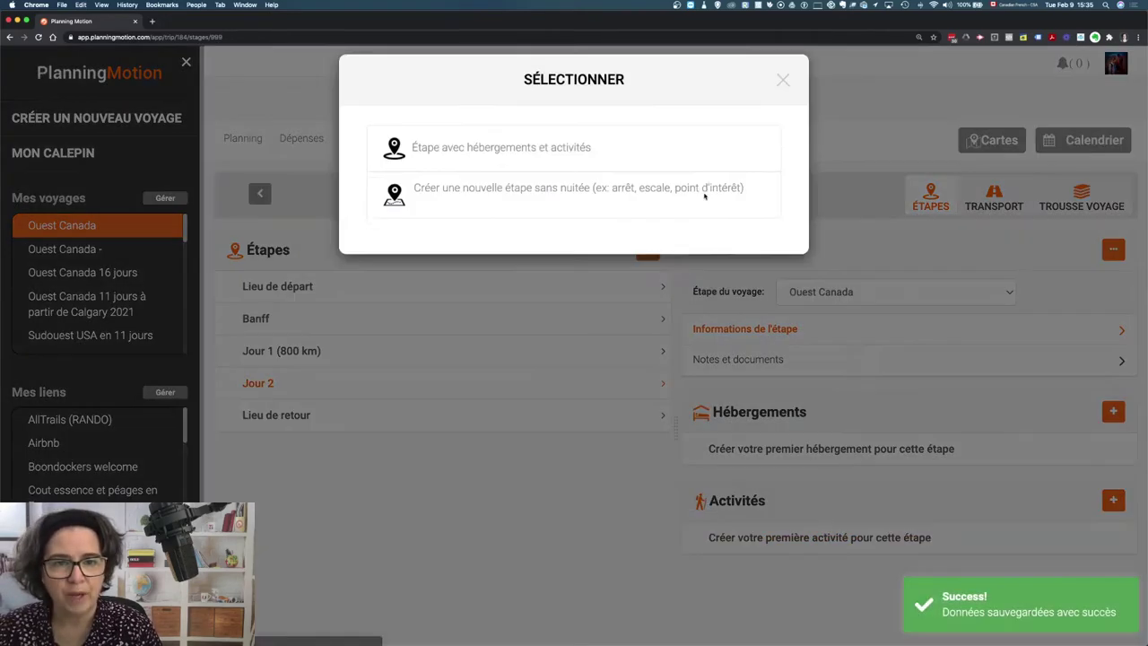
pyautogui.click(535, 165)
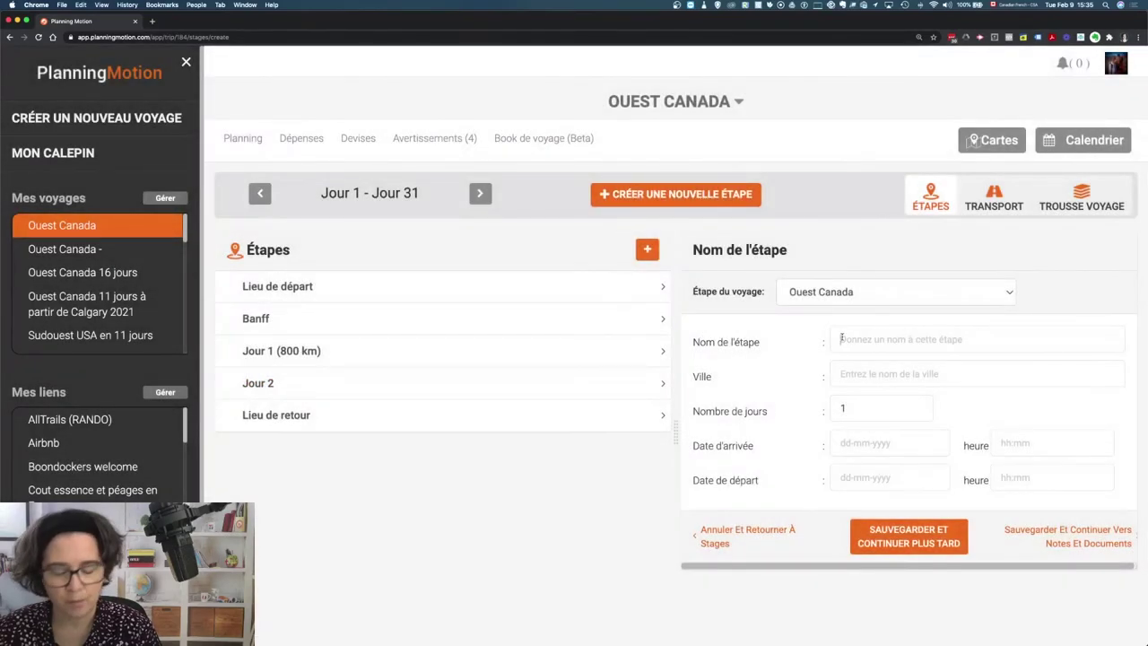
pyautogui.click(842, 338)
pyautogui.write('Jour')
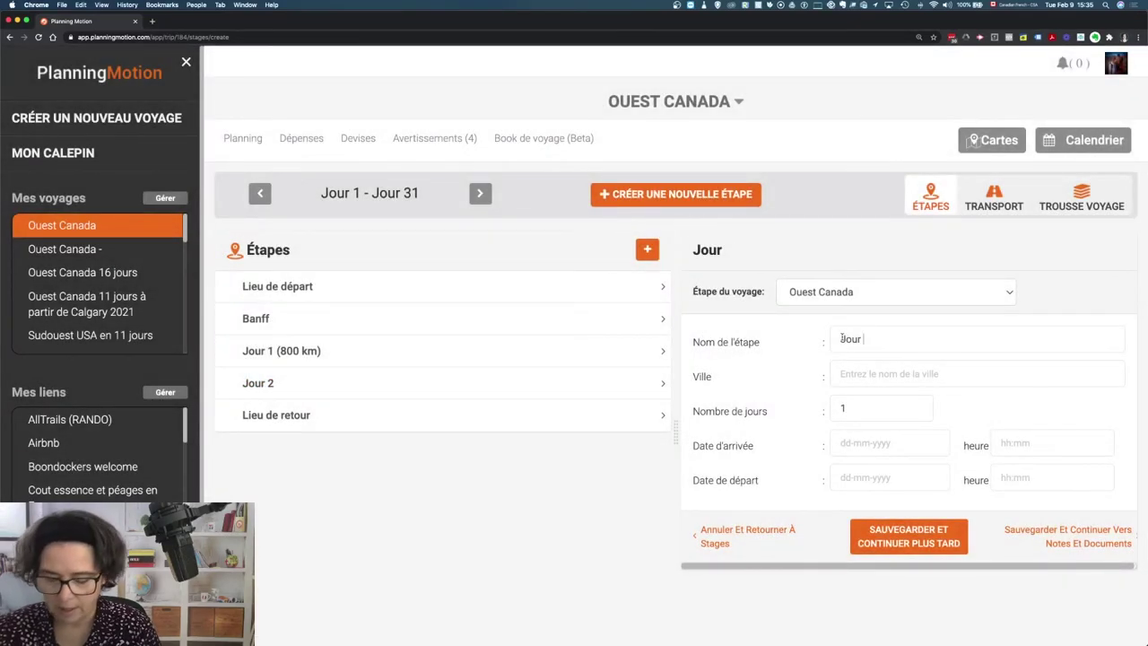
pyautogui.write(' 3')
pyautogui.click(847, 445)
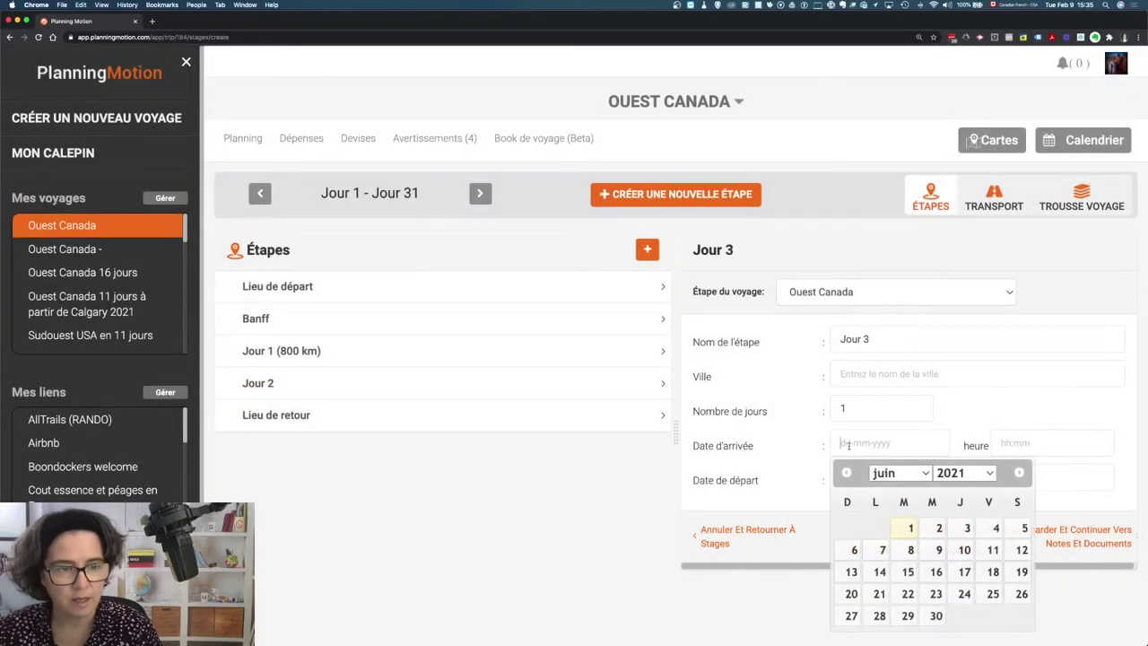
pyautogui.click(907, 531)
pyautogui.click(908, 531)
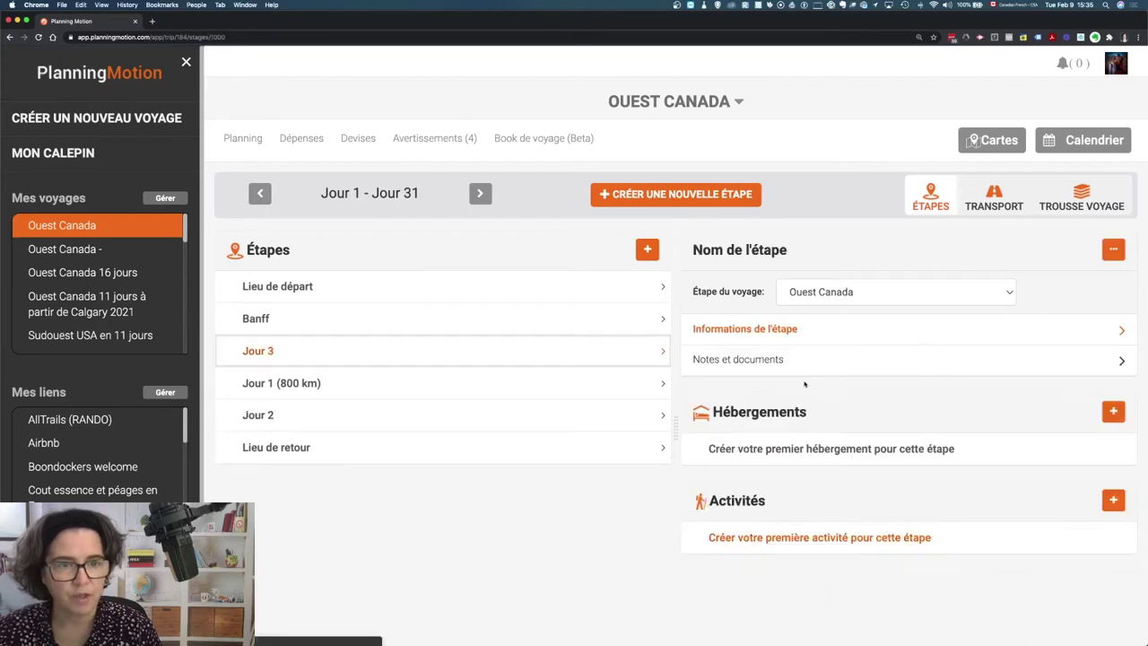
# Add and save a 'Jour 4 (800km)' stage arriving 1 June 2021
pyautogui.click(727, 195)
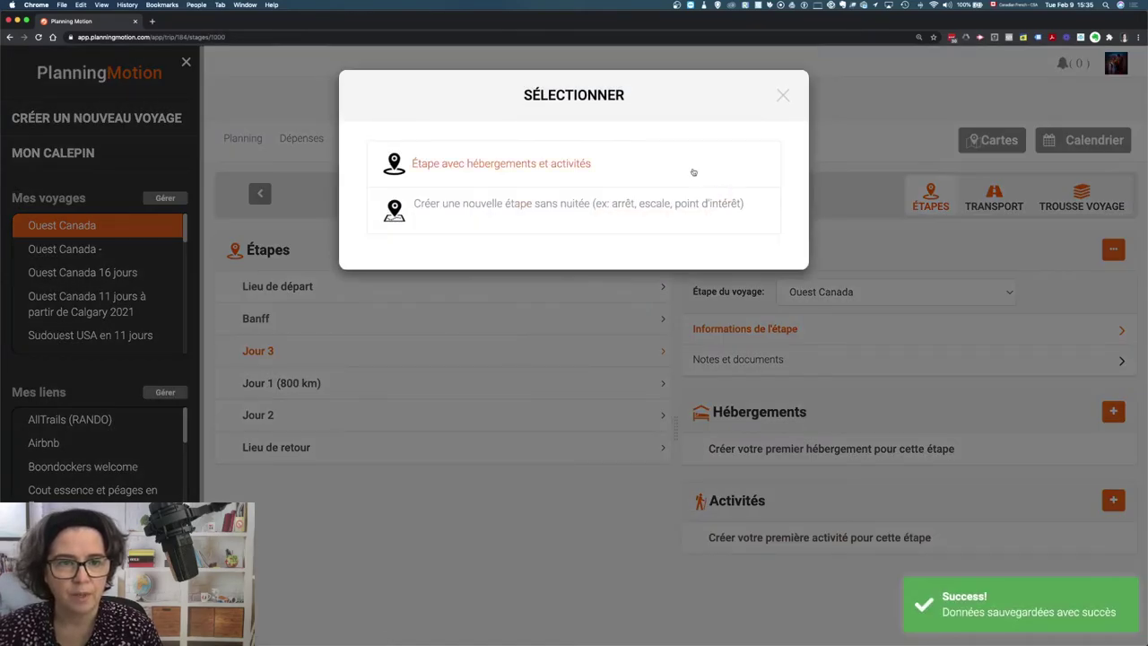
pyautogui.click(571, 164)
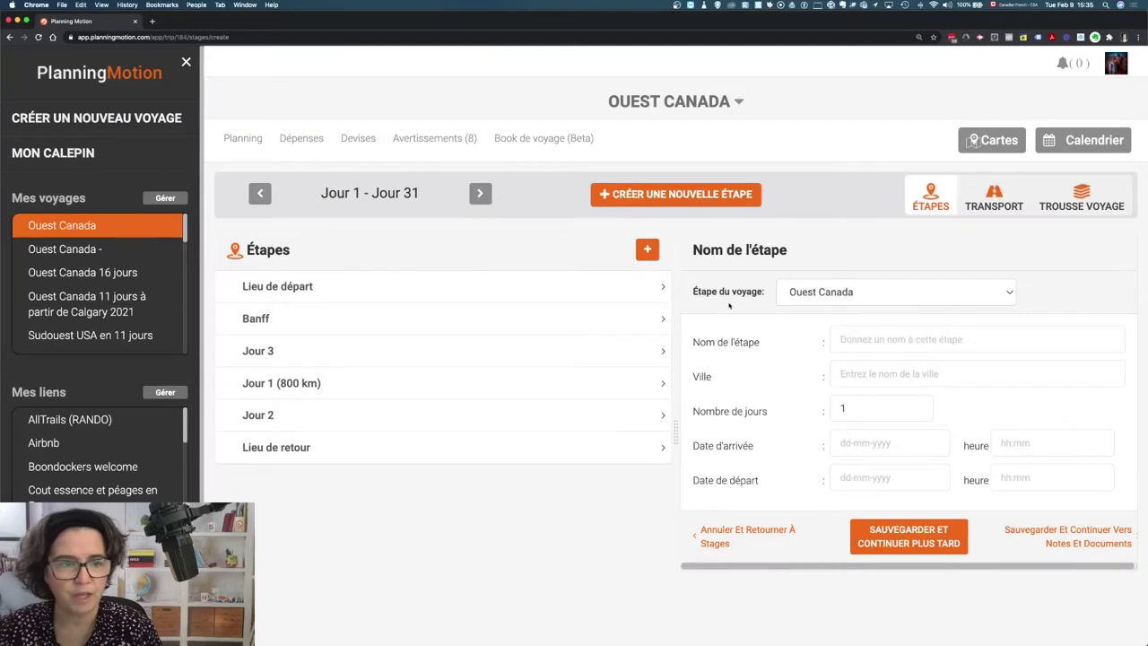
pyautogui.click(842, 341)
pyautogui.write('Jour ')
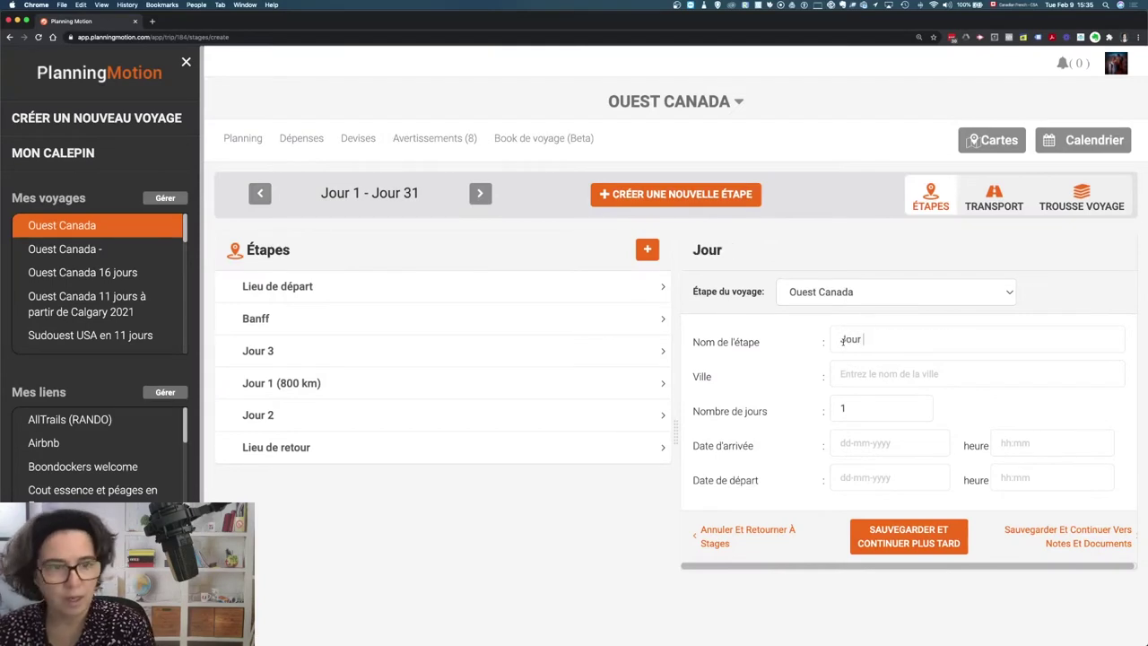
pyautogui.write('4 (')
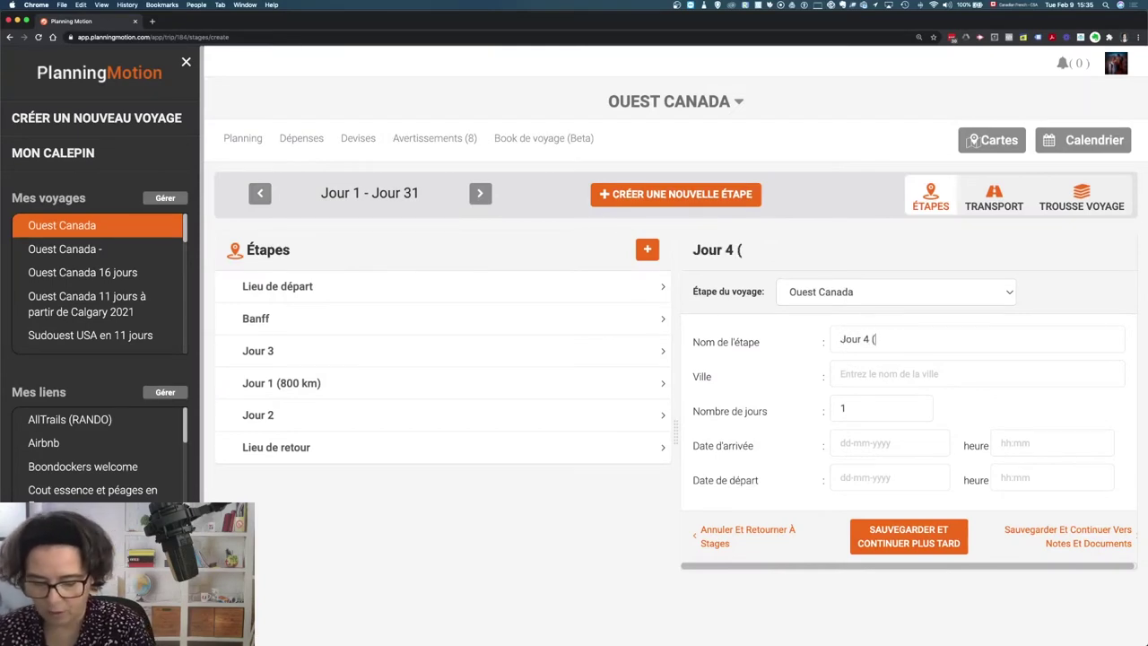
pyautogui.write('800km)')
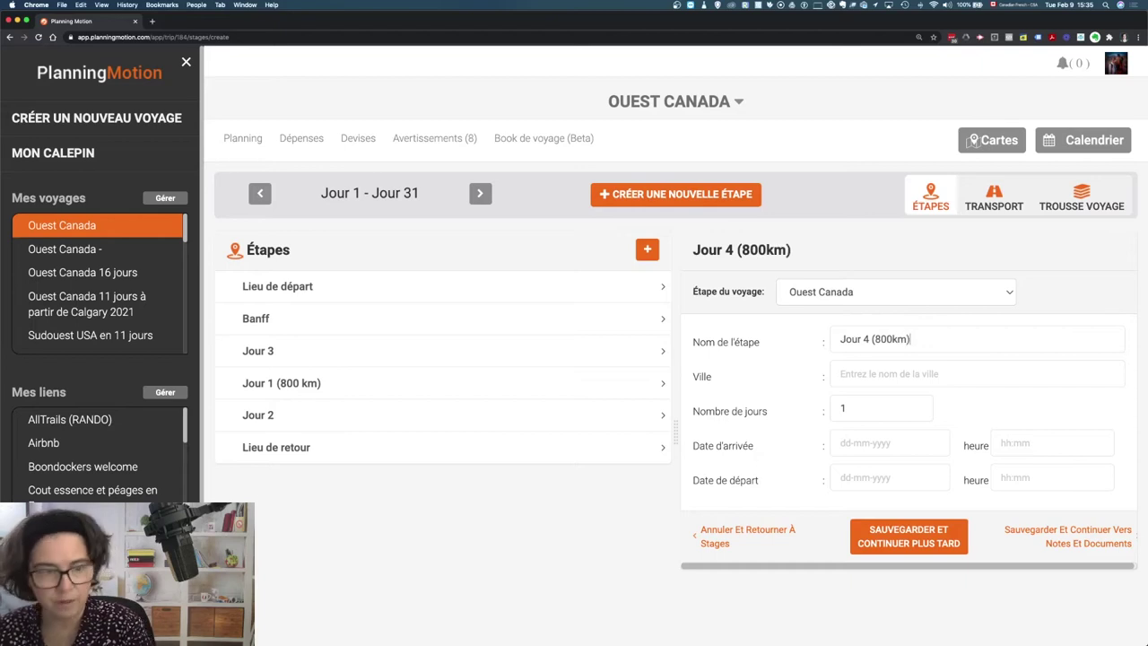
pyautogui.click(884, 442)
pyautogui.click(910, 528)
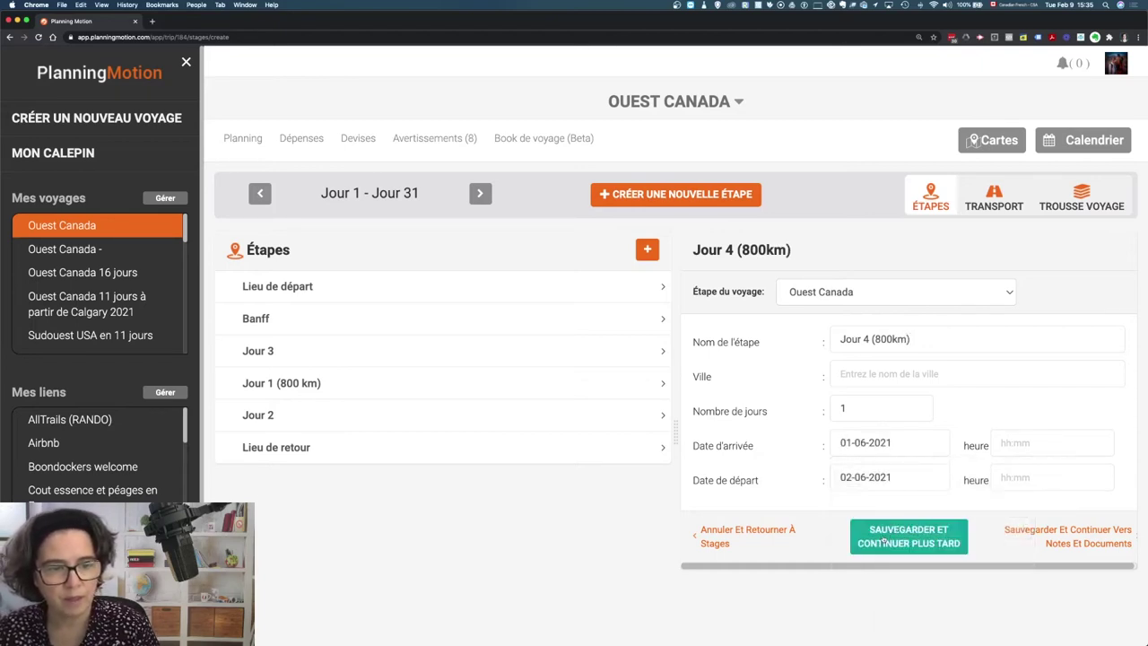
pyautogui.click(884, 538)
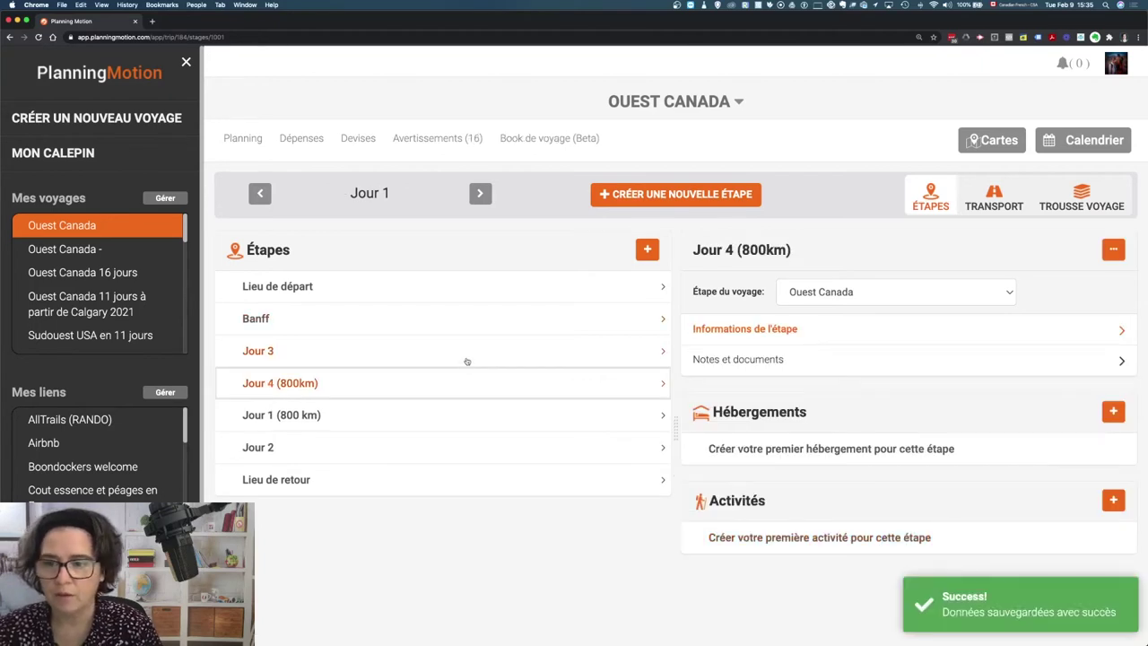
# Append '(800km)' to the Jour 3 and Jour 2 stage names
pyautogui.click(467, 358)
pyautogui.click(799, 328)
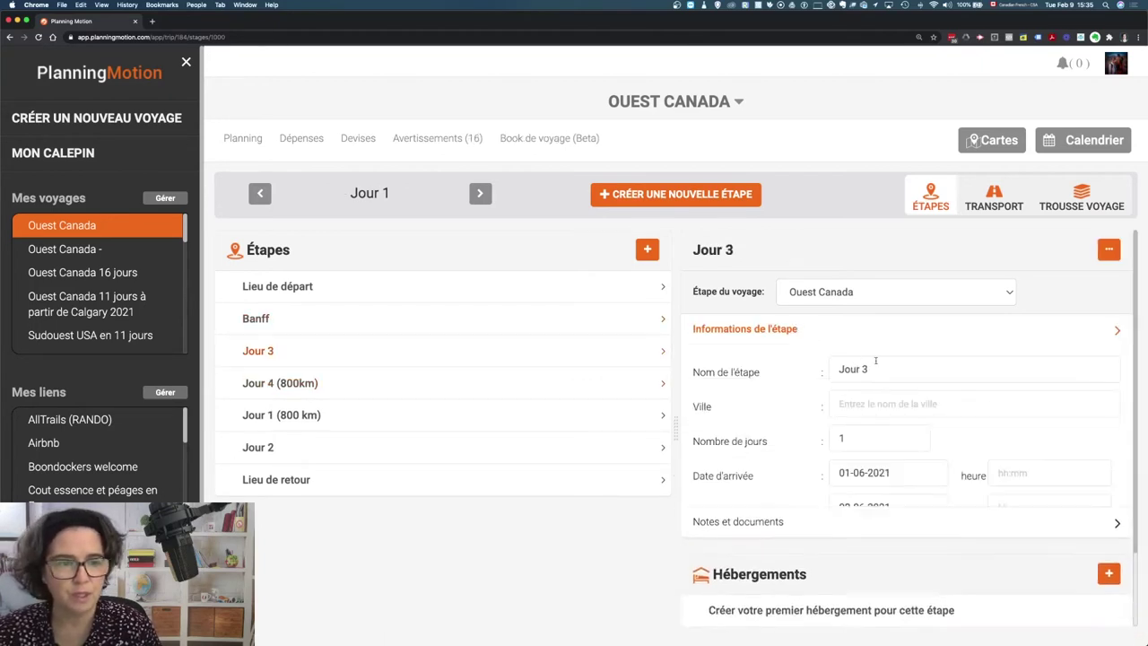
pyautogui.write('(800km)')
pyautogui.hotkey('shift', 'Left')
pyautogui.hotkey('shift', 'Left')
pyautogui.hotkey('shift', 'Left')
pyautogui.hotkey('shift', 'Left')
pyautogui.hotkey('shift', 'Left')
pyautogui.hotkey('shift', 'Left')
pyautogui.hotkey('shift', 'Left')
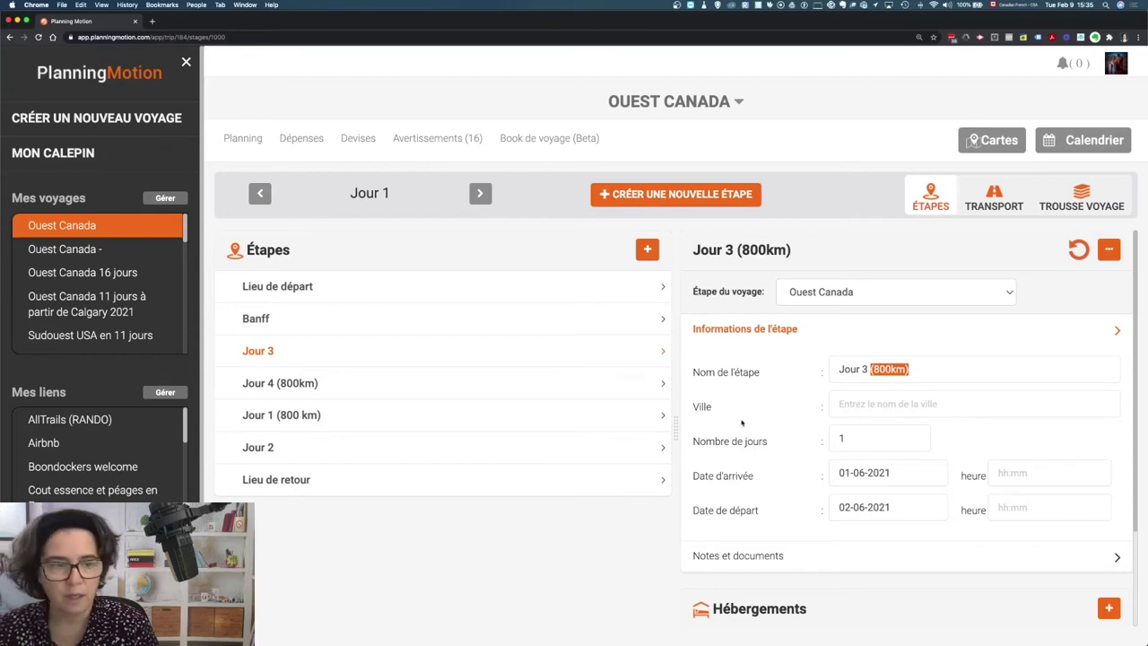
pyautogui.click(523, 450)
pyautogui.click(901, 367)
pyautogui.write('(800km)')
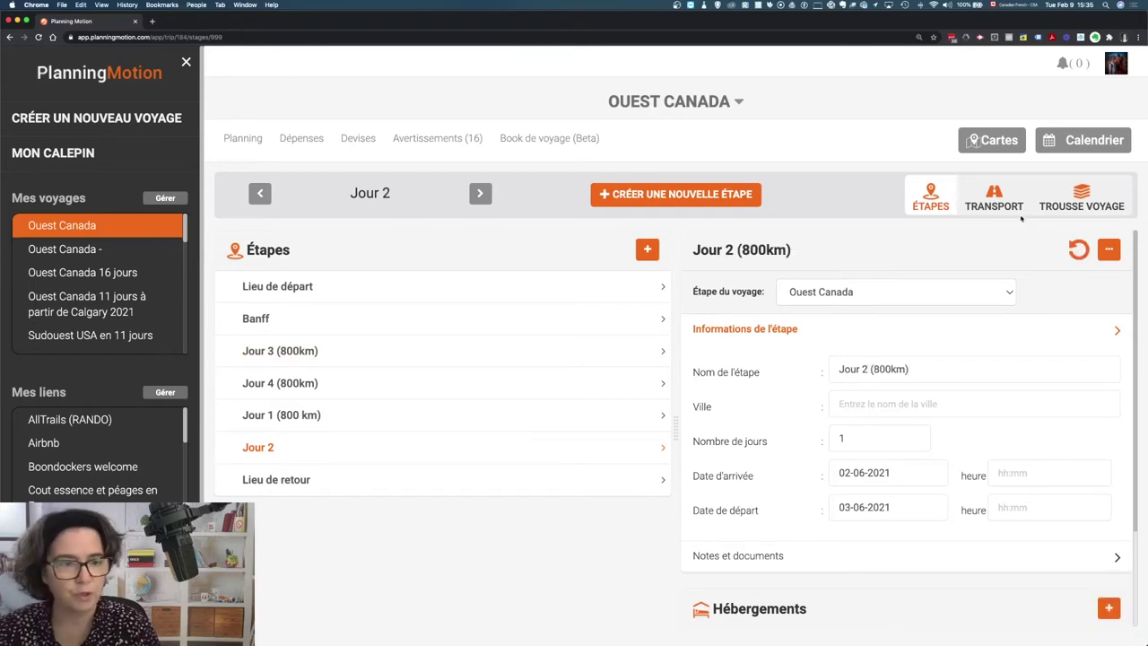
pyautogui.click(1081, 139)
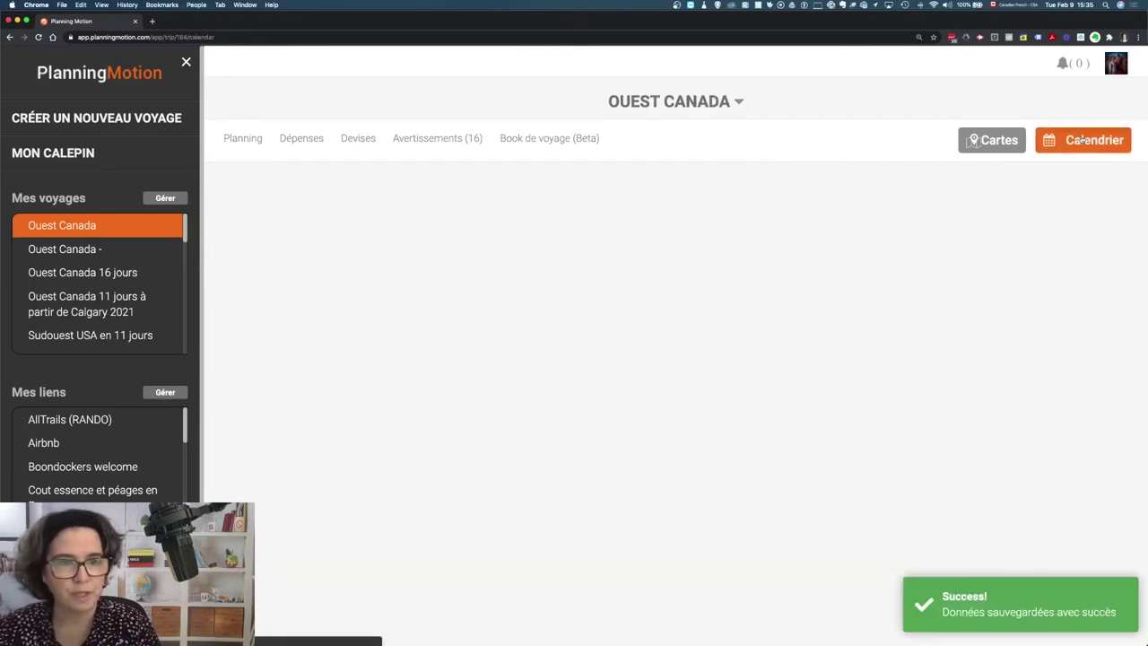
# On the June 2021 calendar, move Banff to 5 June, Jour 1 to 1 June, Jour 3 to 3 June
pyautogui.click(1022, 142)
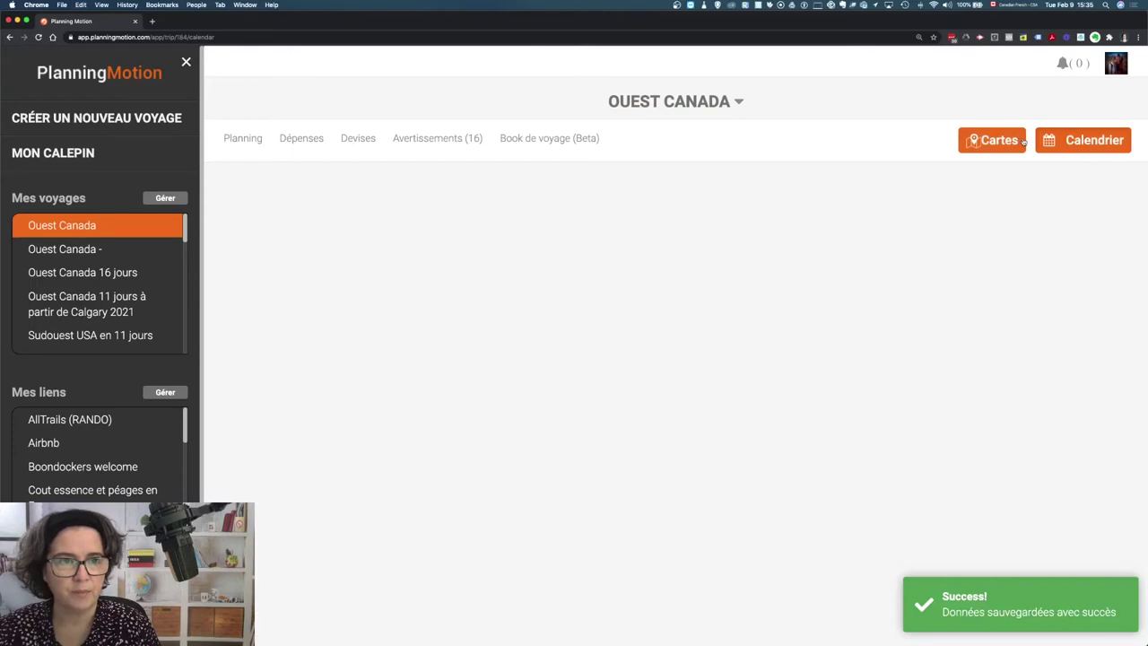
pyautogui.click(1070, 145)
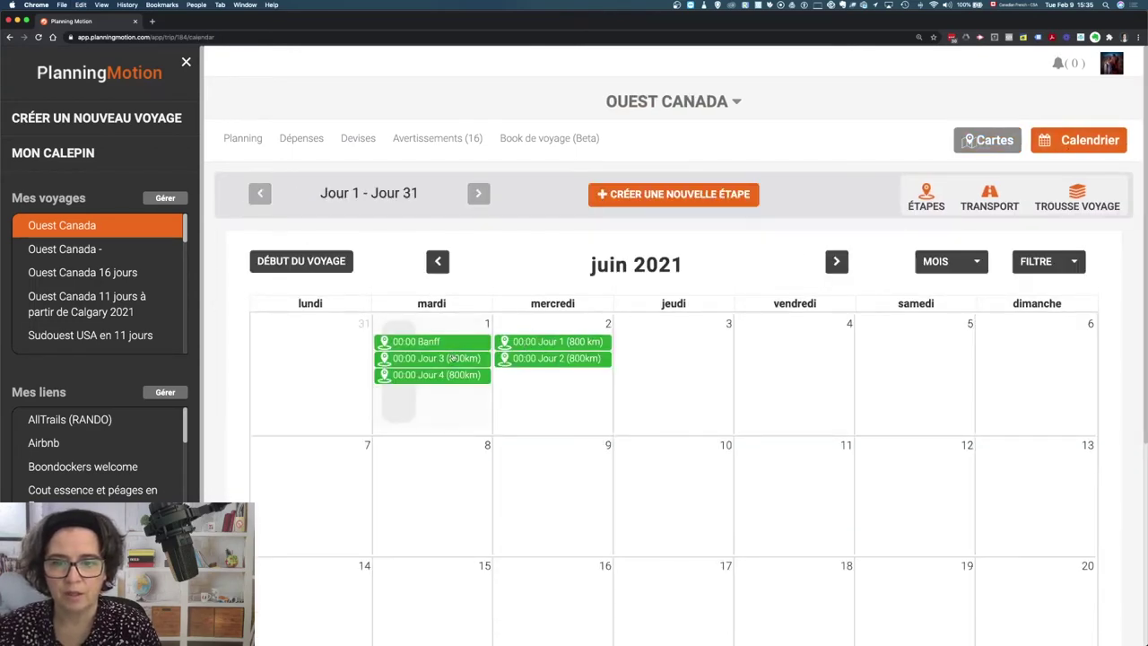
pyautogui.moveTo(455, 346); pyautogui.dragTo(914, 395)
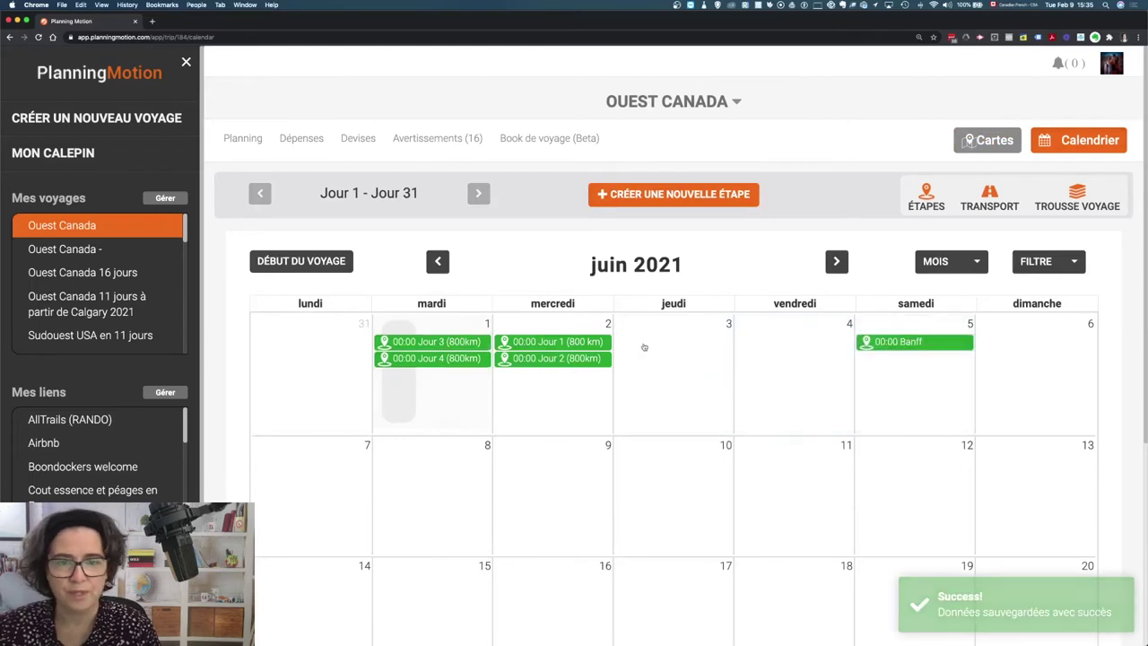
pyautogui.moveTo(576, 348); pyautogui.dragTo(677, 345)
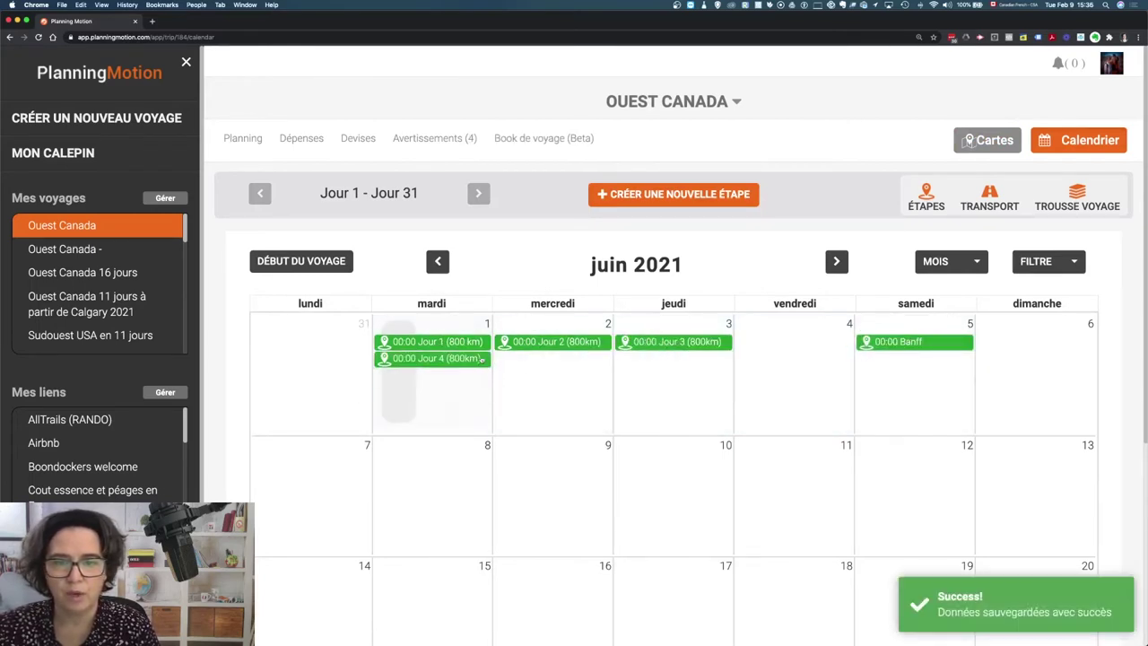
pyautogui.moveTo(480, 361); pyautogui.dragTo(837, 340)
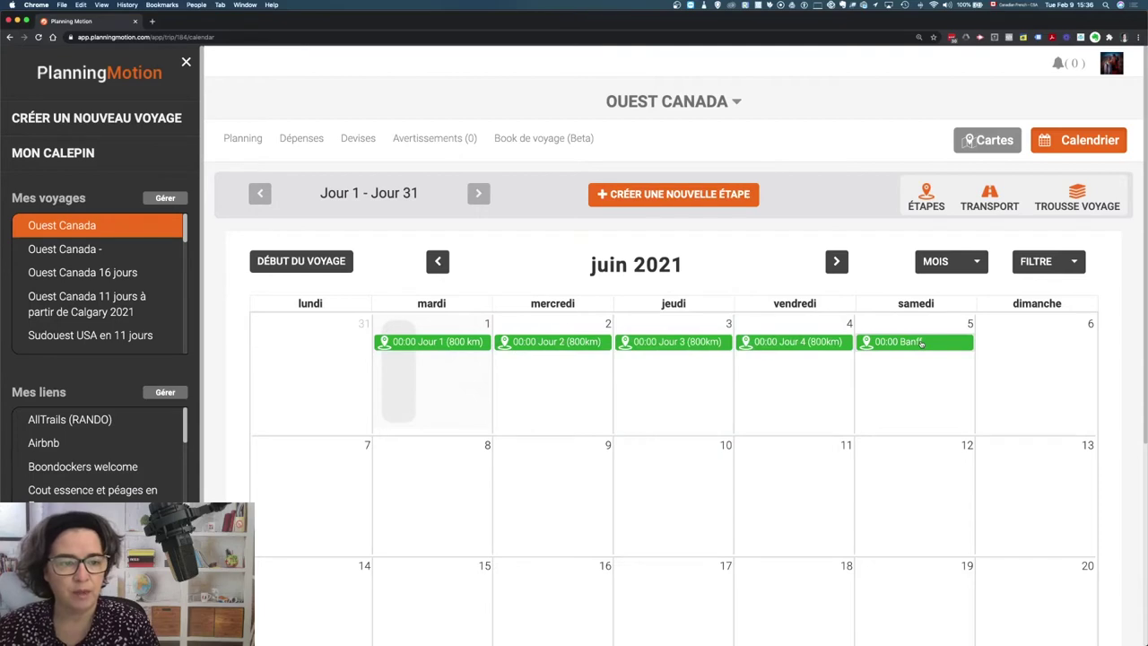
pyautogui.click(921, 343)
# Append '(800km)' to the Banff stage name and save the stage
pyautogui.click(824, 324)
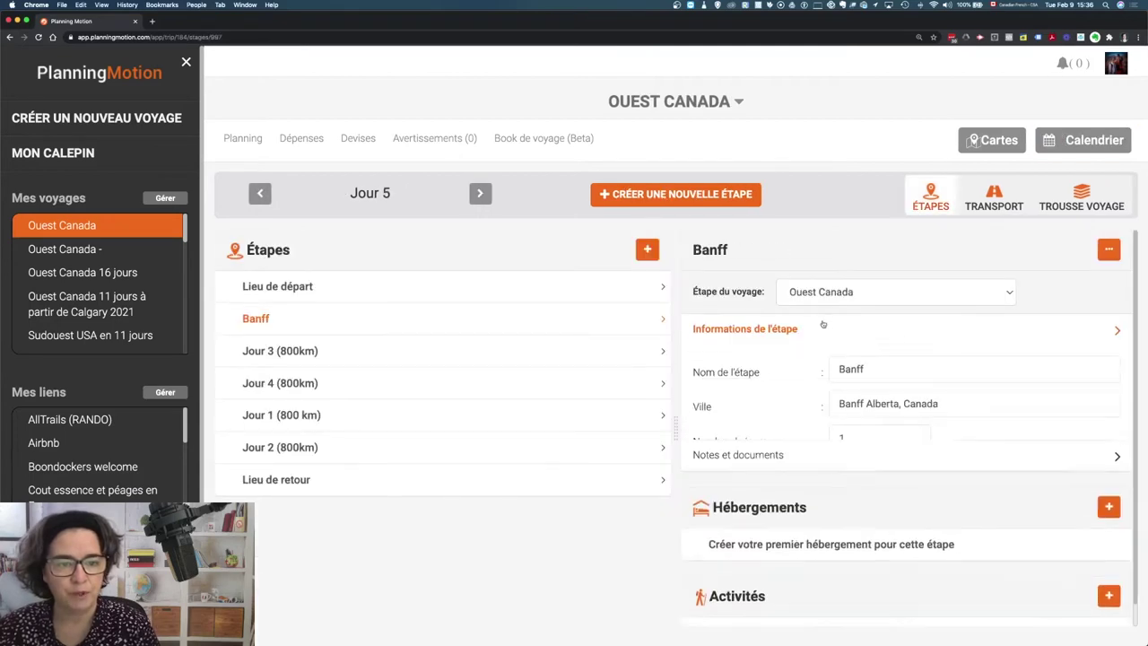
pyautogui.click(879, 369)
pyautogui.write('(')
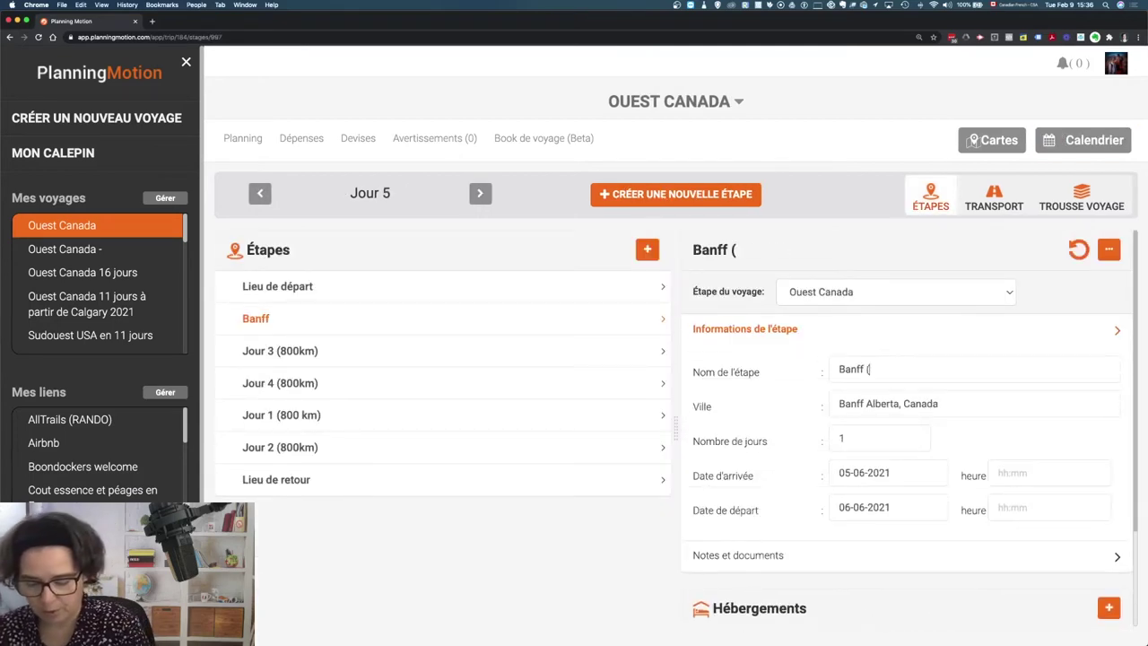
pyautogui.write('800km)')
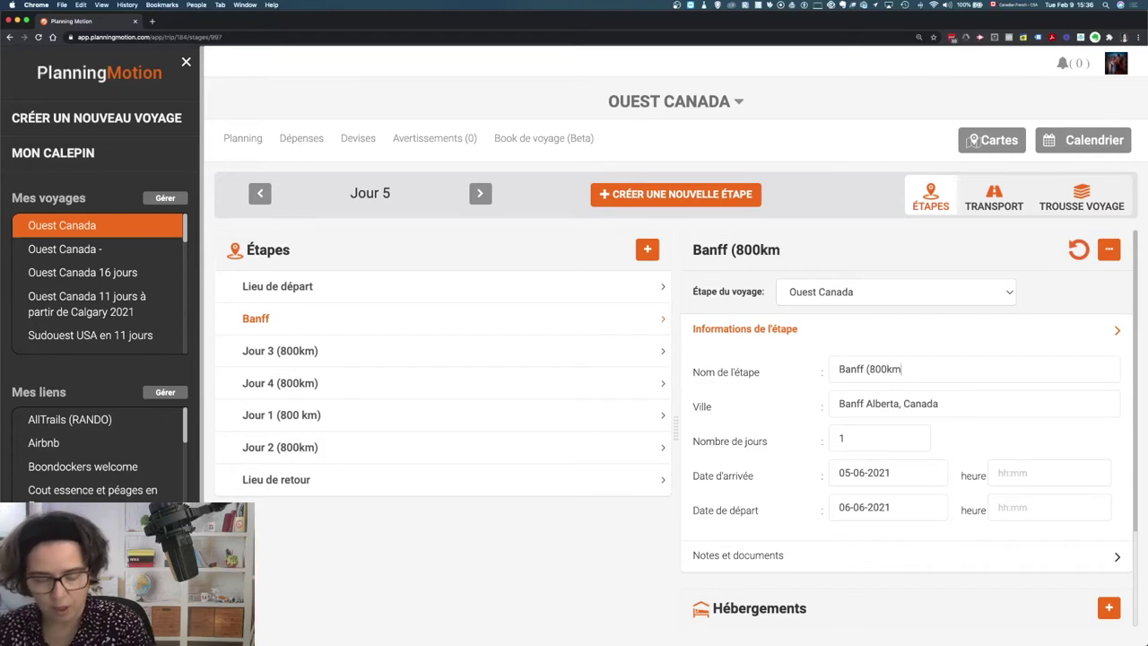
pyautogui.click(1108, 250)
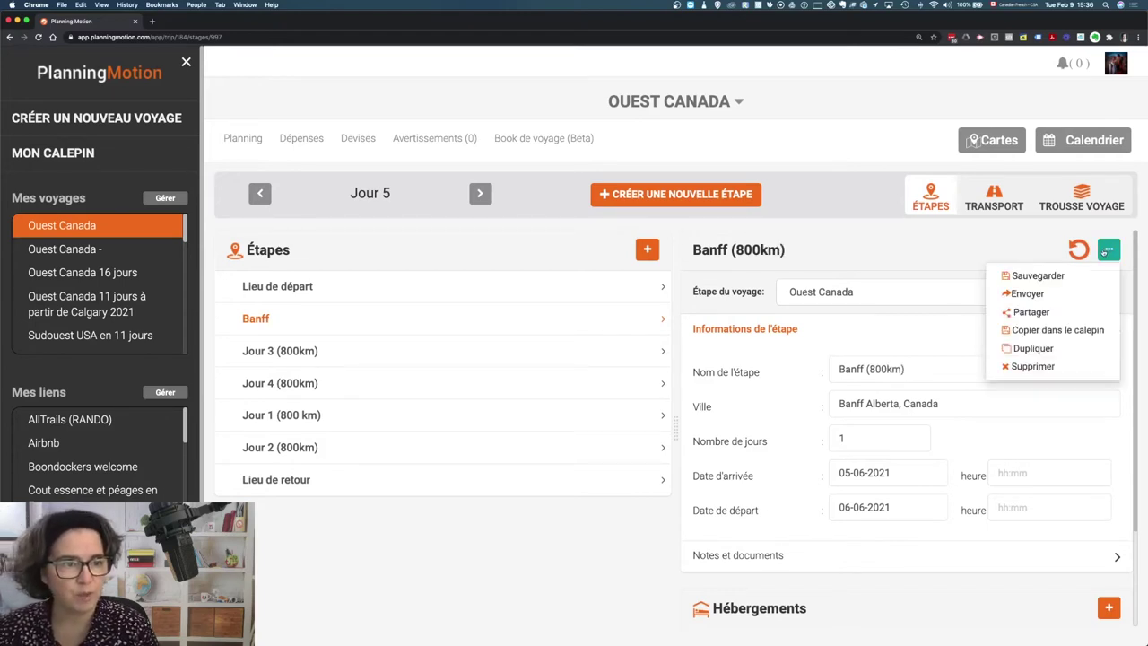
pyautogui.click(1043, 275)
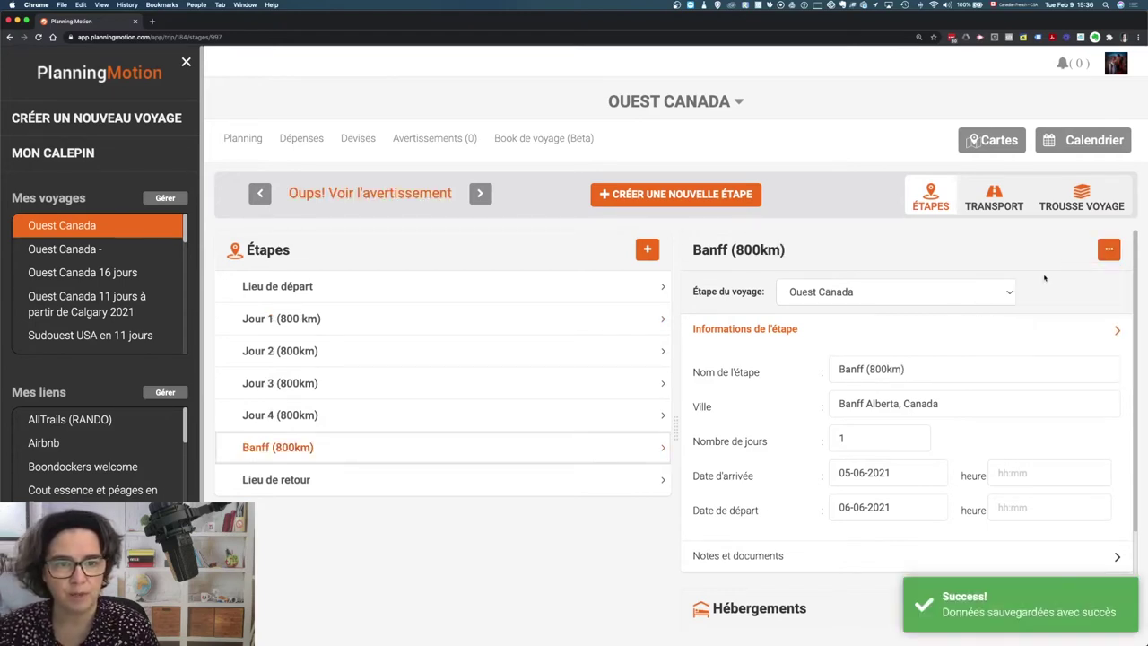
# Review the June 2021 trip calendar showing stages on 1–5 June
pyautogui.click(1069, 143)
pyautogui.scroll(-5, 769, 313)
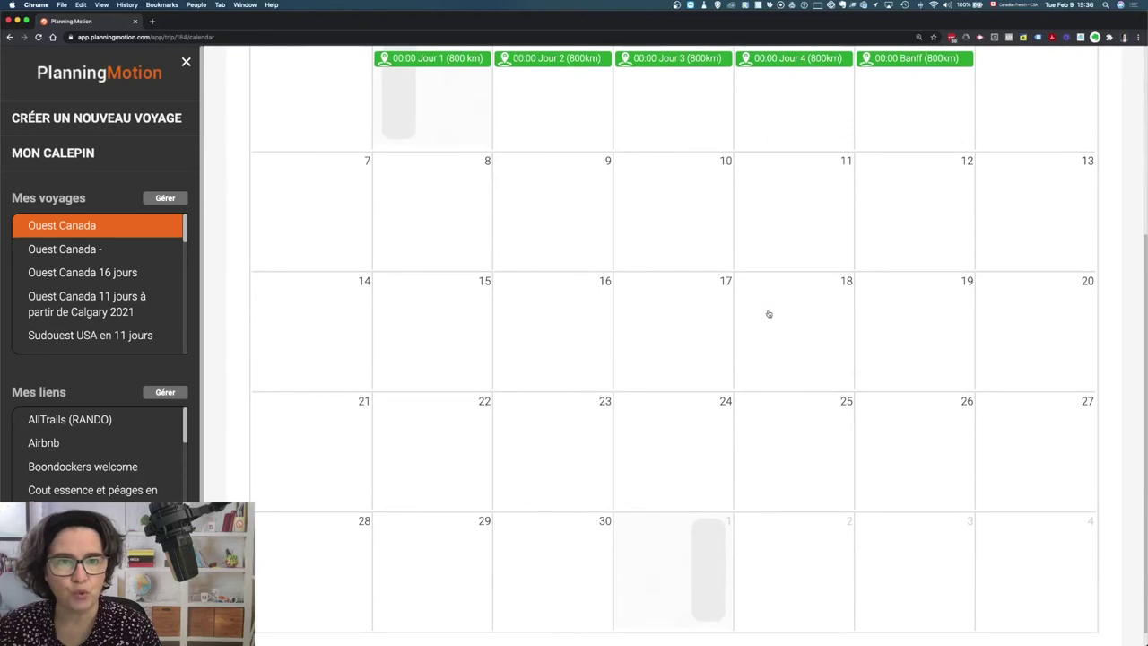
pyautogui.scroll(-1, 769, 314)
pyautogui.scroll(3, 769, 312)
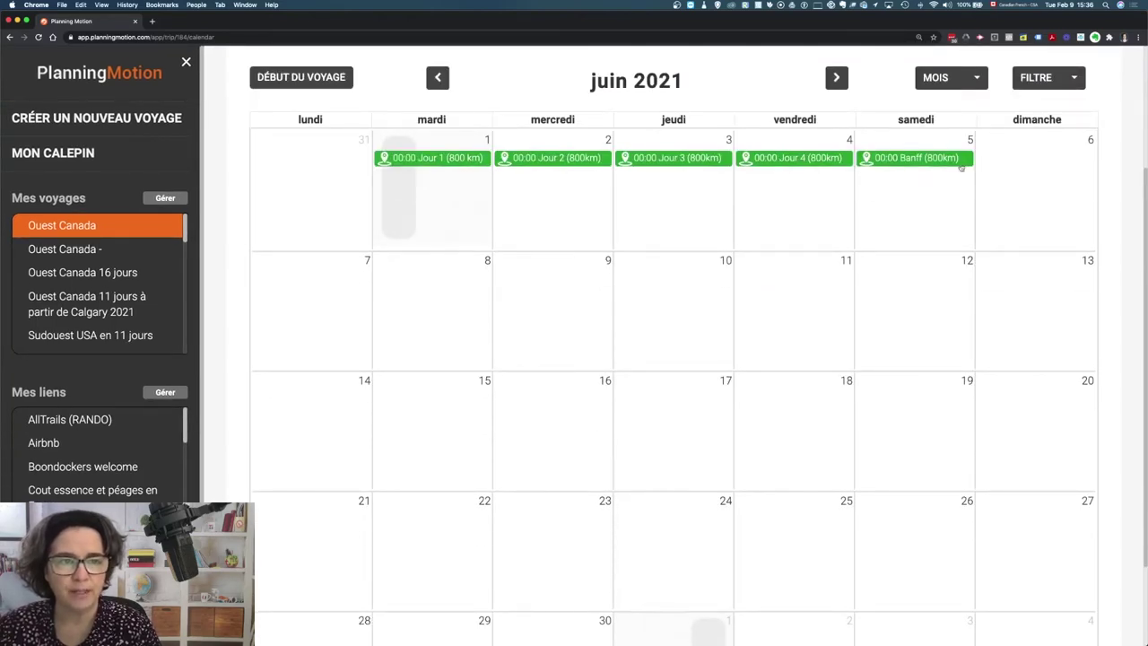
pyautogui.scroll(-3, 830, 210)
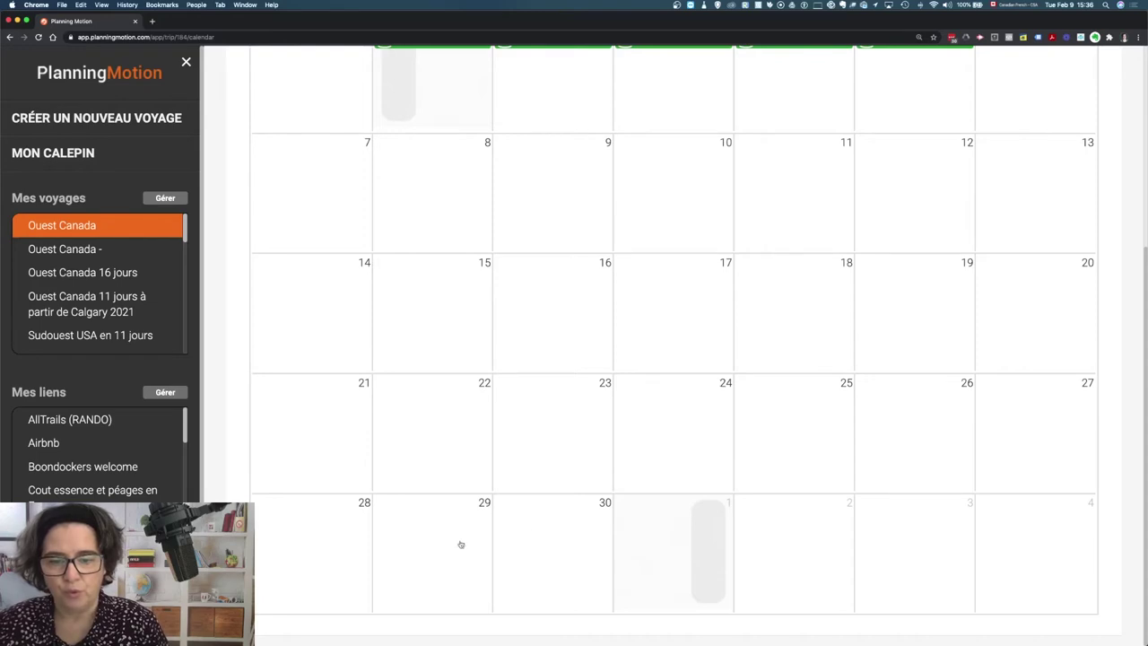
# Add and save a 'Retour 1' stage arriving 26 June 2021, with a departure date
pyautogui.click(960, 419)
pyautogui.click(850, 338)
pyautogui.write('Retour 1')
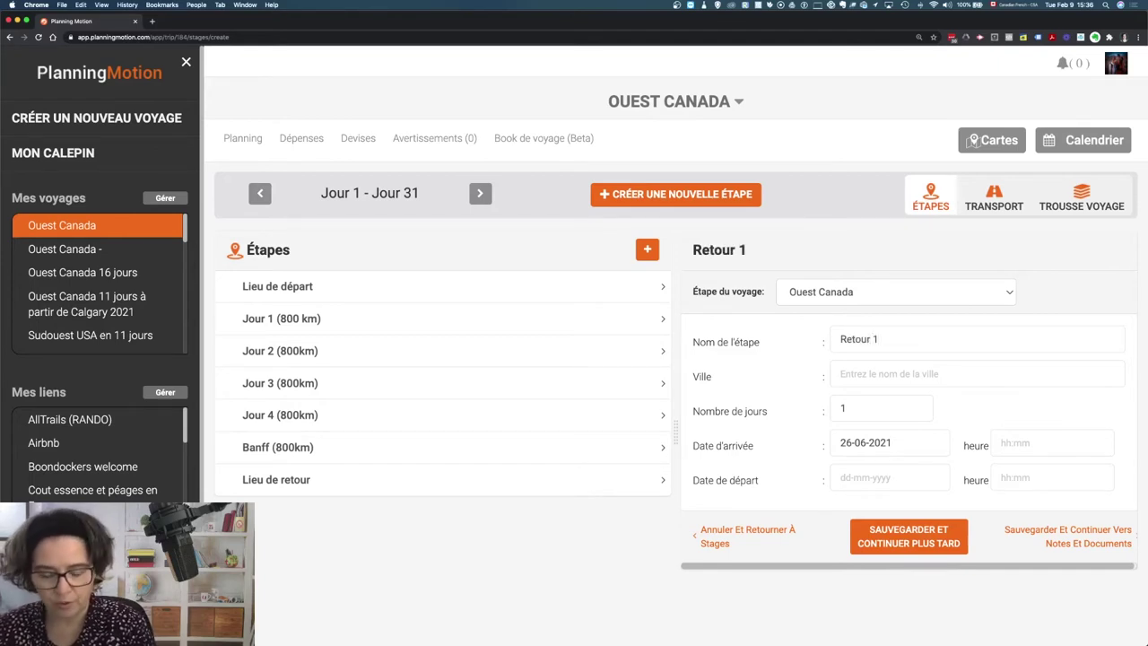
pyautogui.write(' (8')
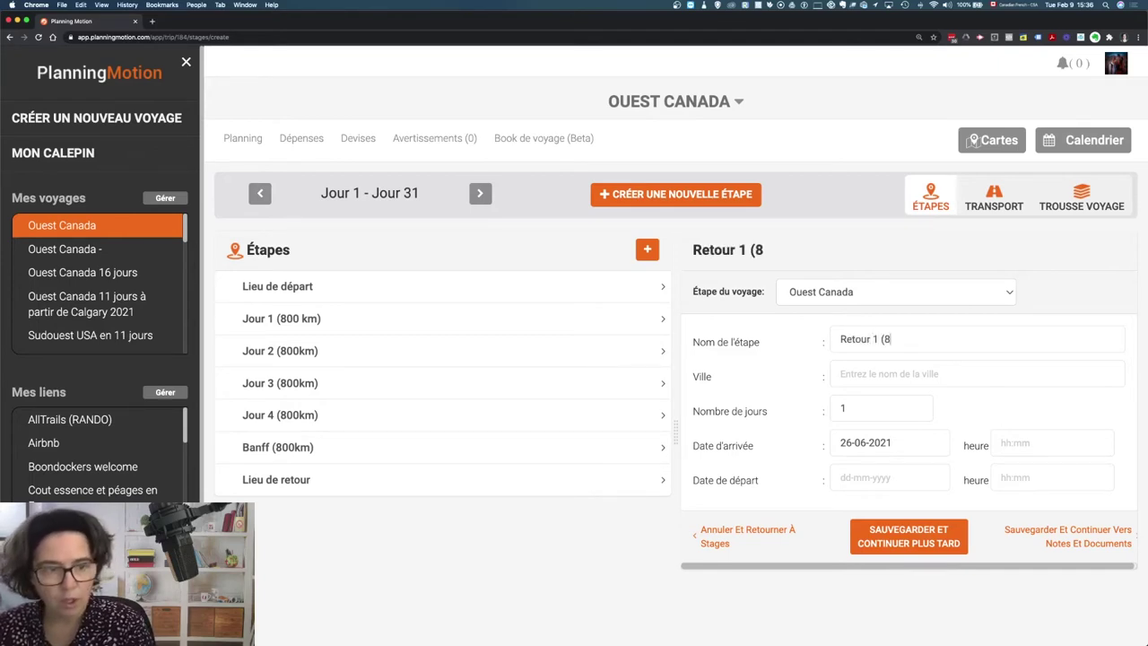
pyautogui.press('BackSpace')
pyautogui.press('BackSpace')
pyautogui.press('BackSpace')
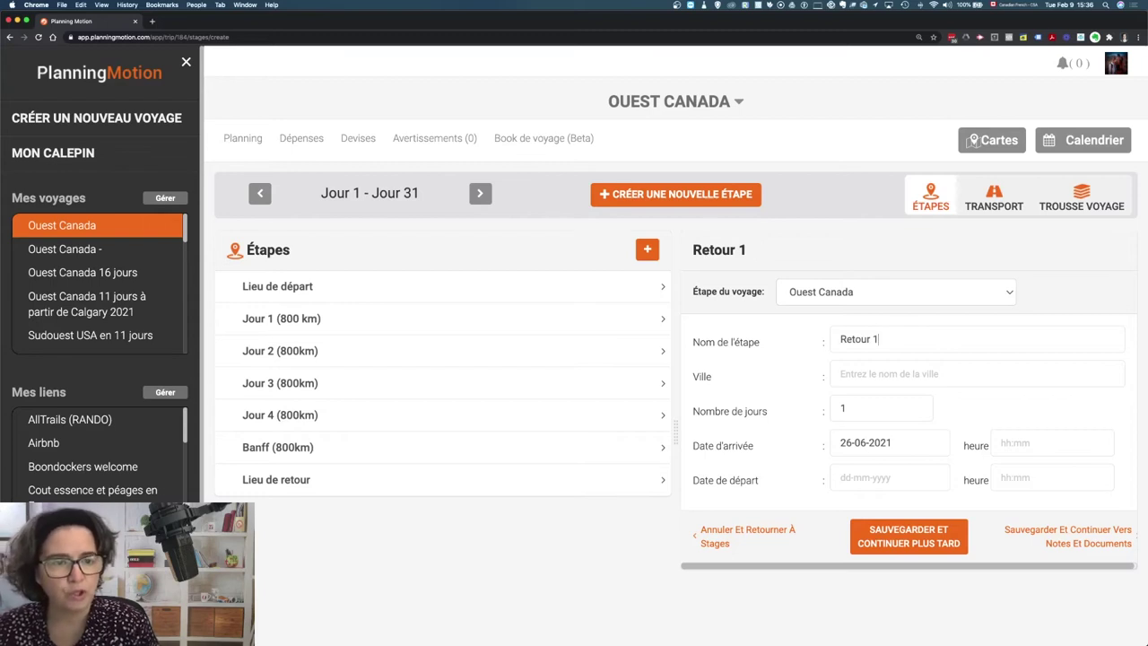
pyautogui.click(848, 477)
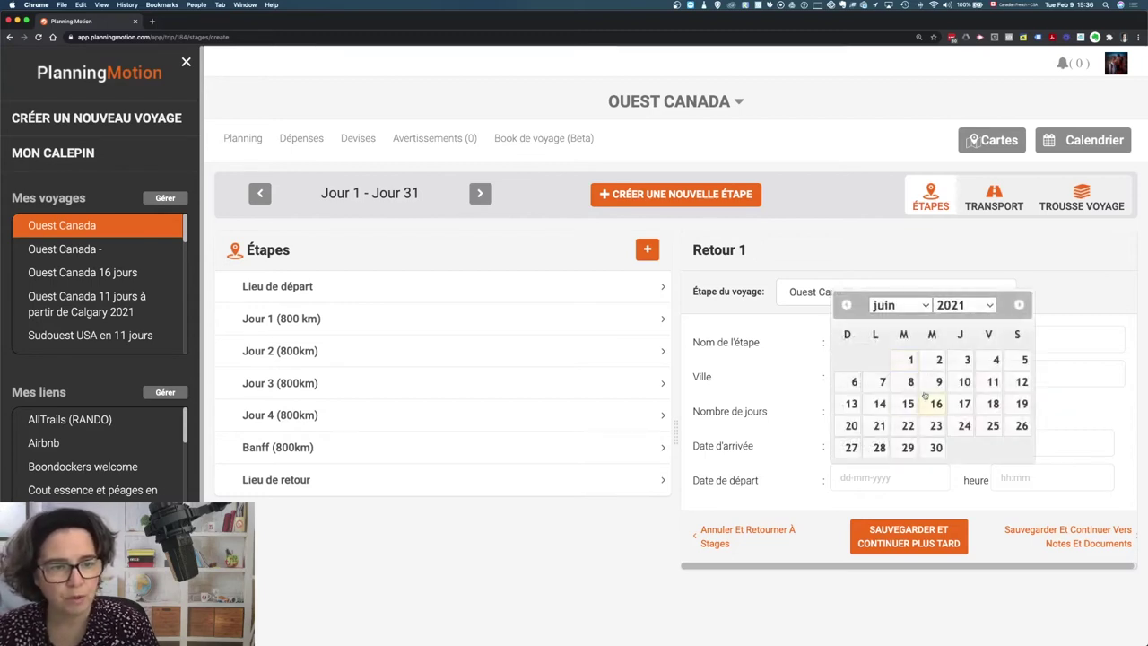
pyautogui.click(867, 448)
pyautogui.click(918, 531)
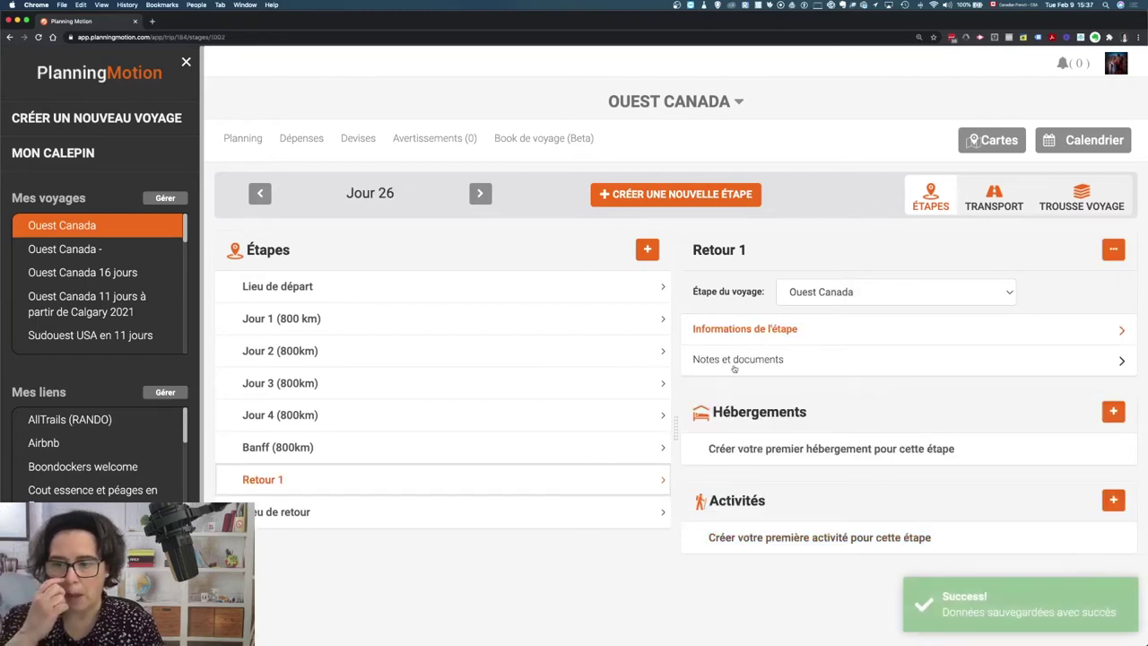
pyautogui.click(1064, 141)
# Scroll the June 2021 calendar to check Retour 1 on 26 June, then return to the top
pyautogui.scroll(-5, 907, 408)
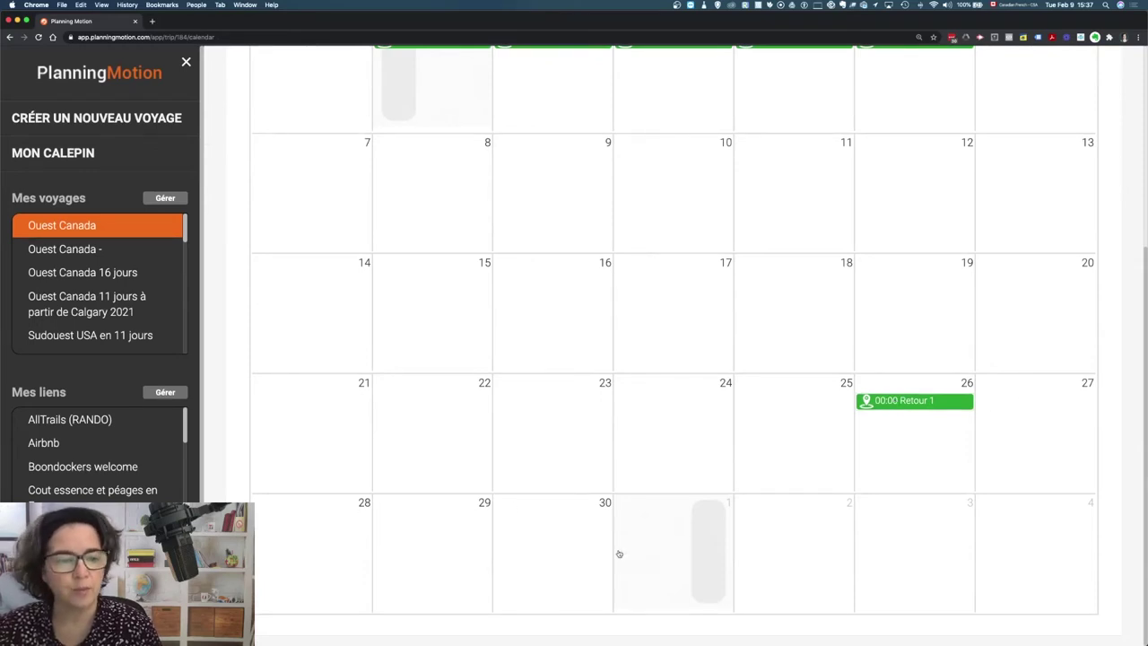
pyautogui.scroll(5, 619, 553)
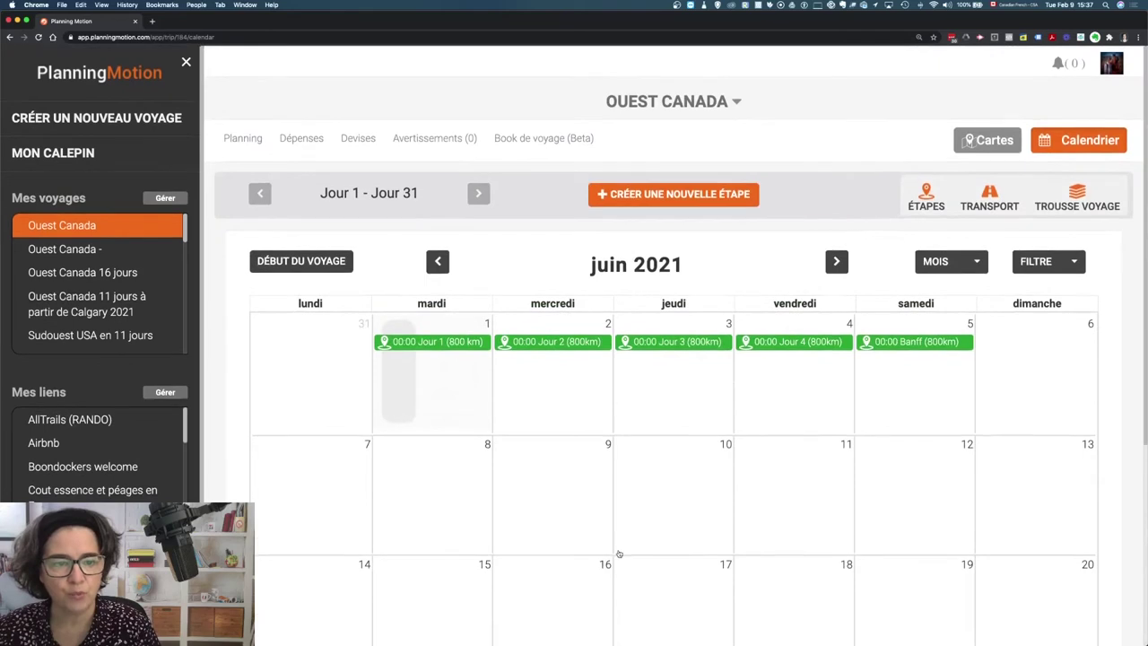
pyautogui.scroll(-4, 619, 554)
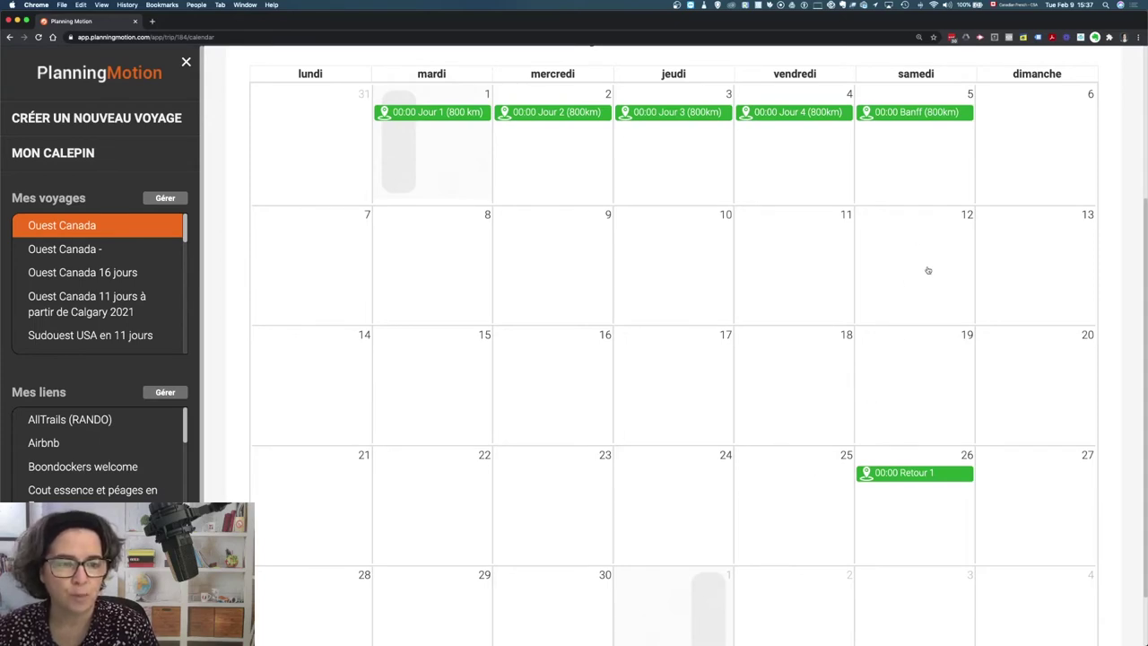
pyautogui.scroll(1, 857, 292)
pyautogui.rightClick(857, 292)
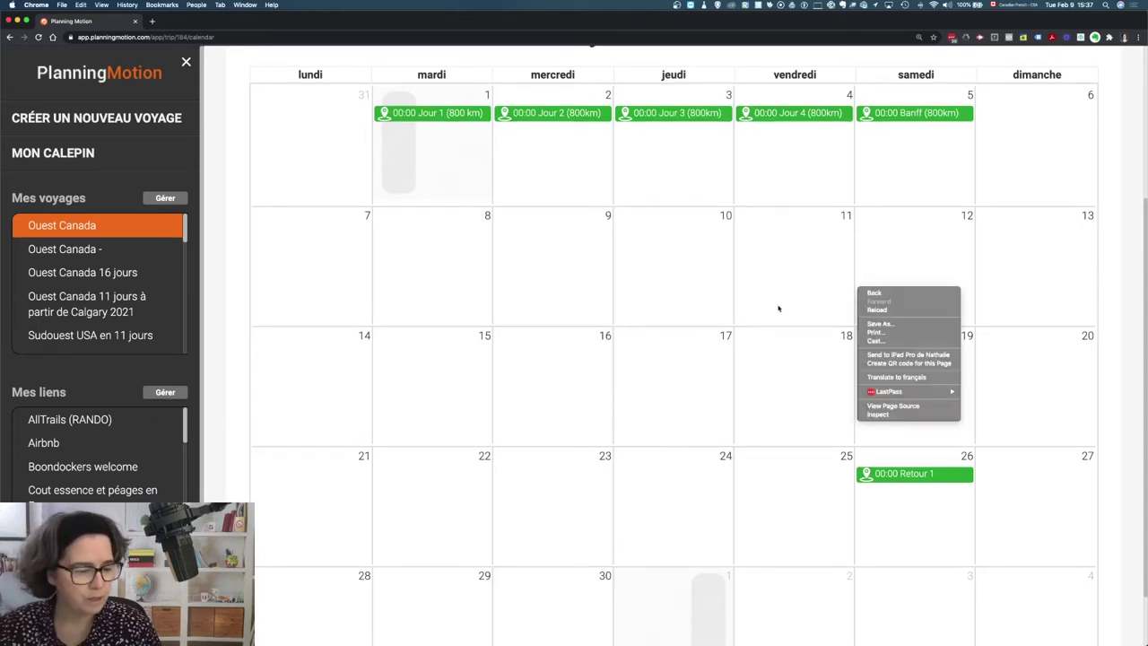
pyautogui.click(732, 316)
pyautogui.scroll(5, 732, 315)
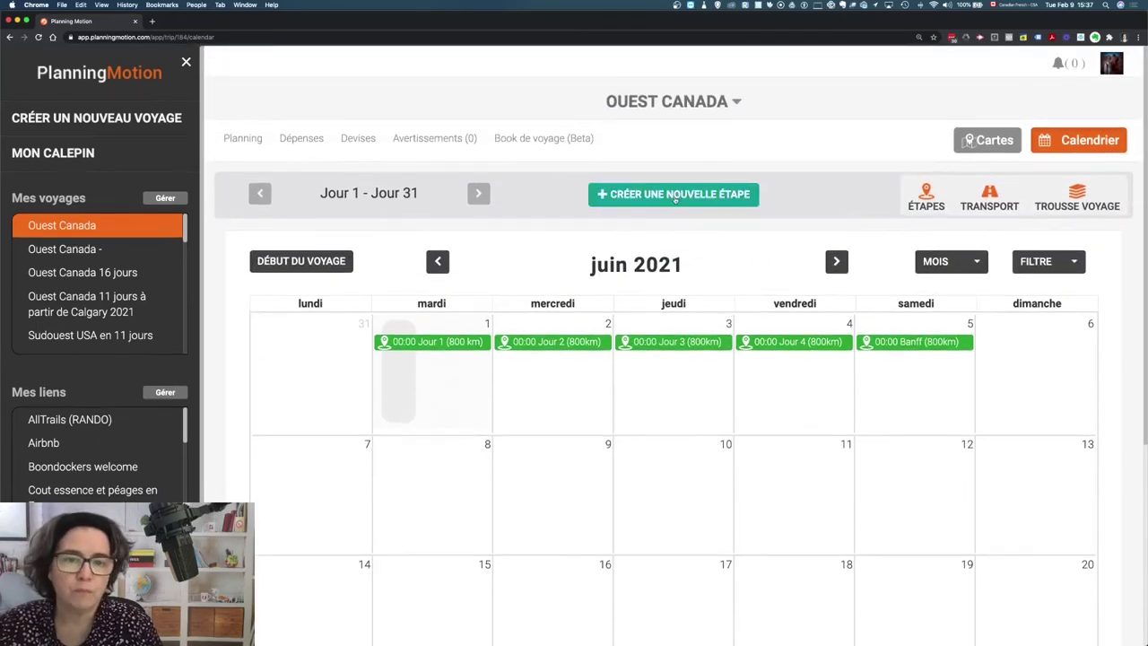
pyautogui.click(675, 197)
# Start a new stage named Vancouver with Metro Vancouver as its city
pyautogui.click(538, 165)
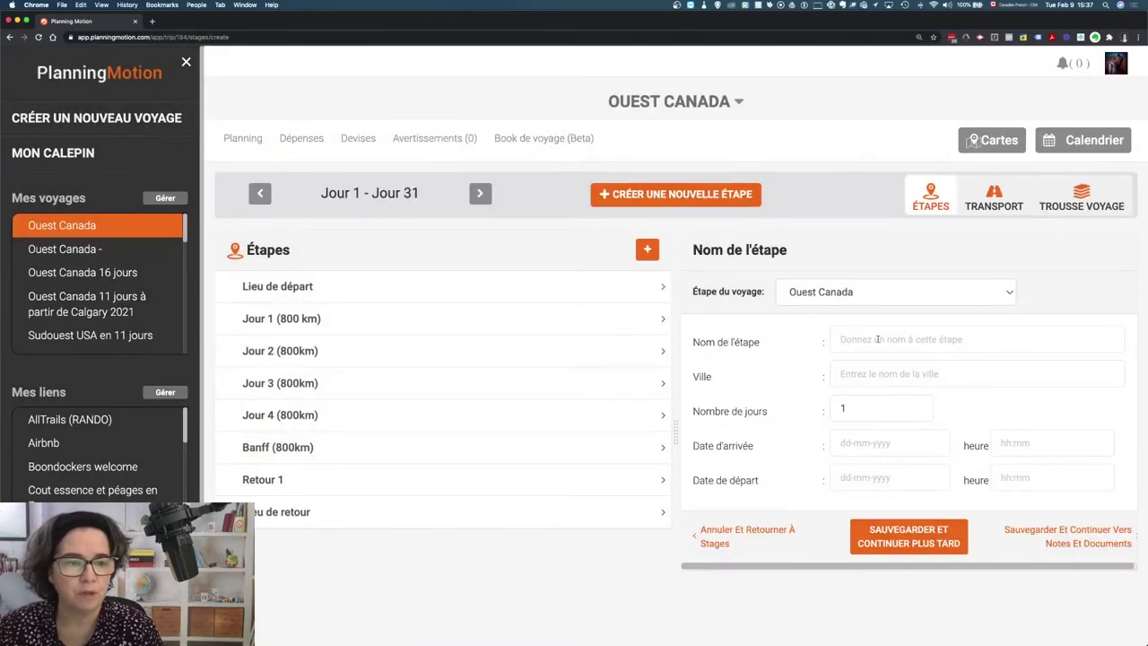
pyautogui.write('Vancouver')
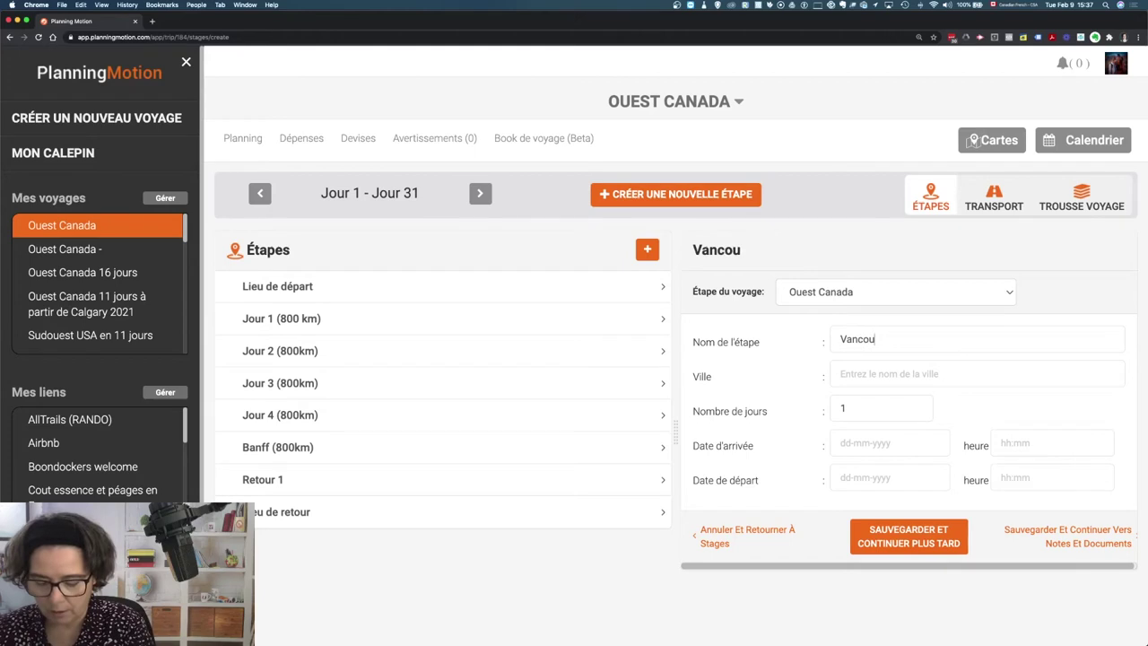
pyautogui.click(864, 375)
pyautogui.write('Vnac')
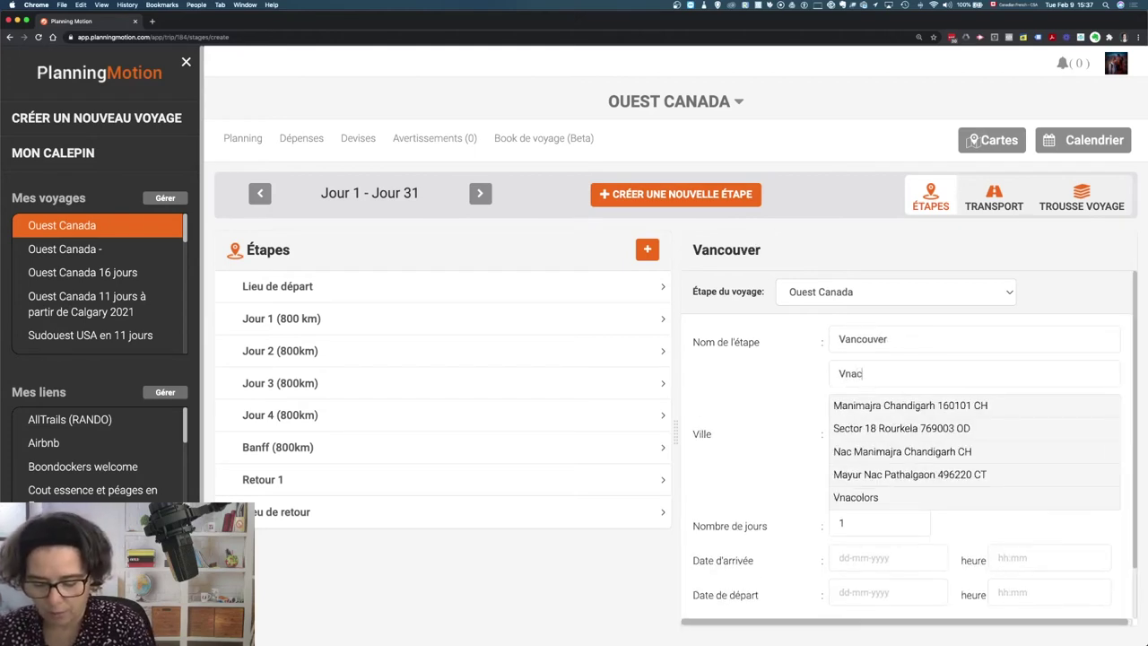
pyautogui.press('BackSpace')
pyautogui.press('BackSpace')
pyautogui.press('BackSpace')
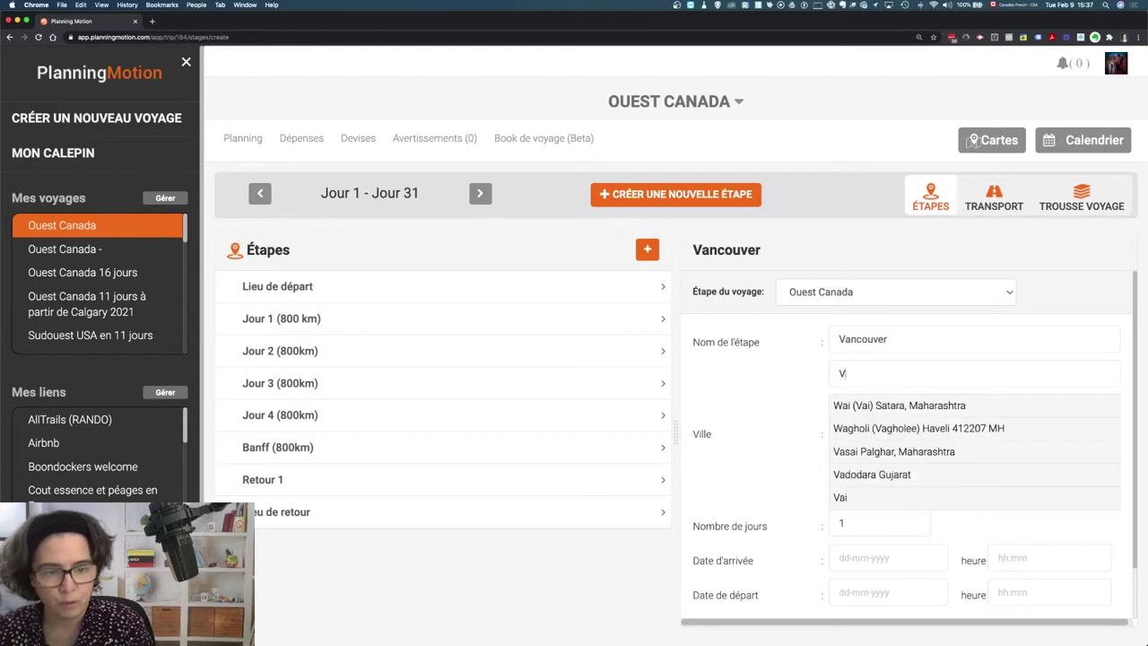
pyautogui.write('ancou')
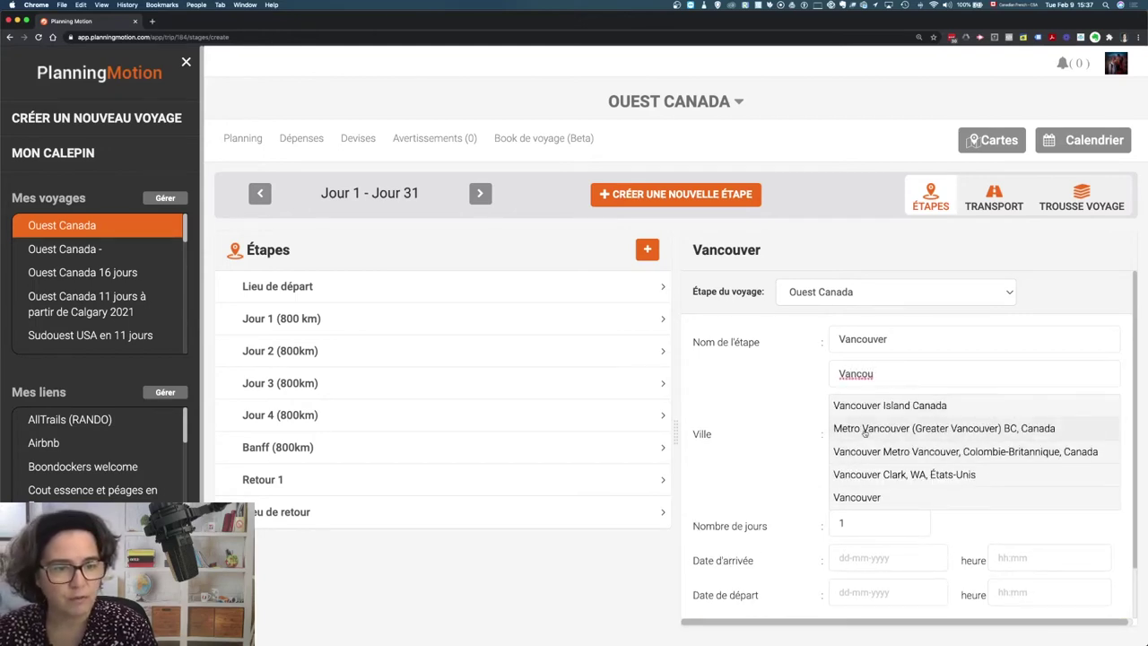
pyautogui.click(866, 431)
# Set the Vancouver arrival to 7 June 2021, save the stage, and show Mon Calepin
pyautogui.click(852, 444)
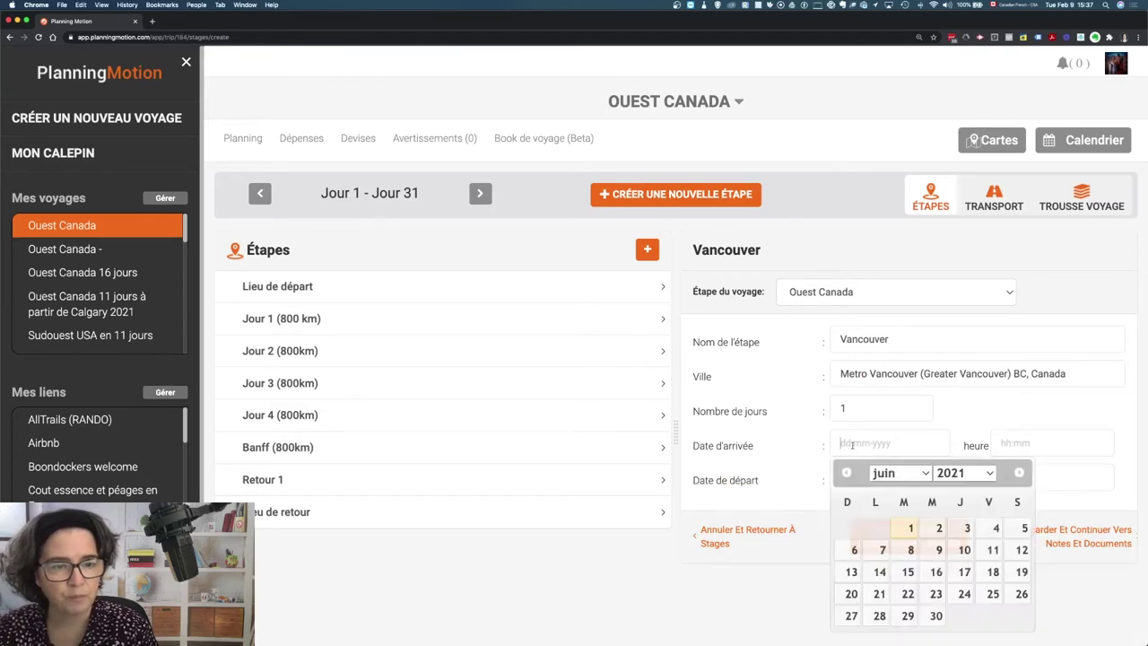
pyautogui.click(872, 551)
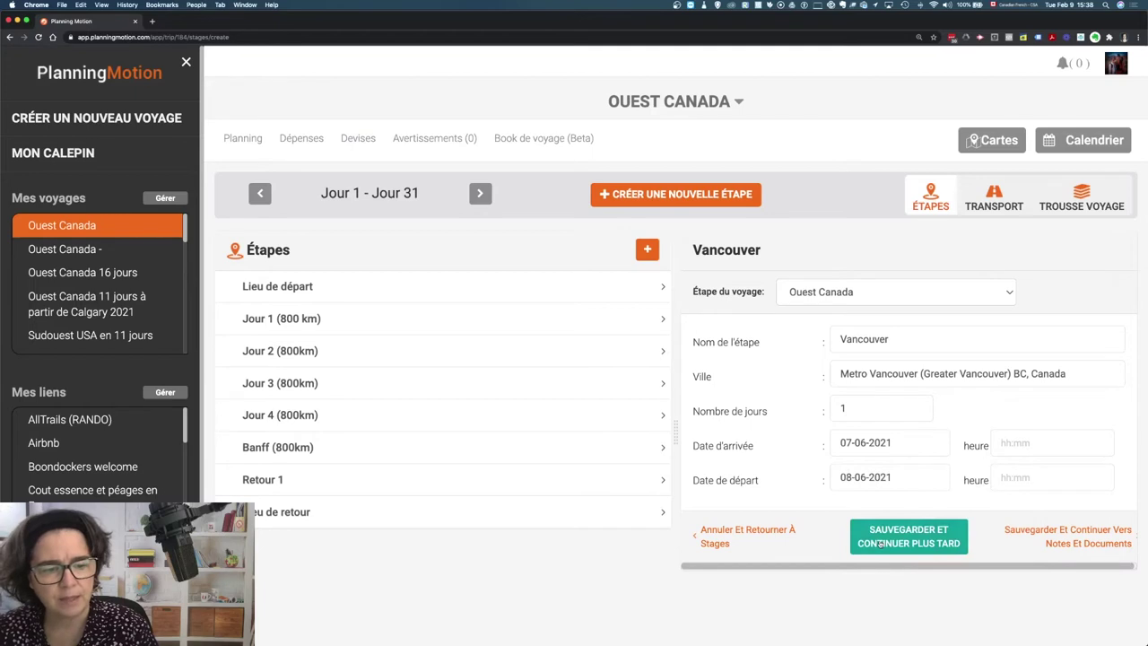
pyautogui.click(881, 543)
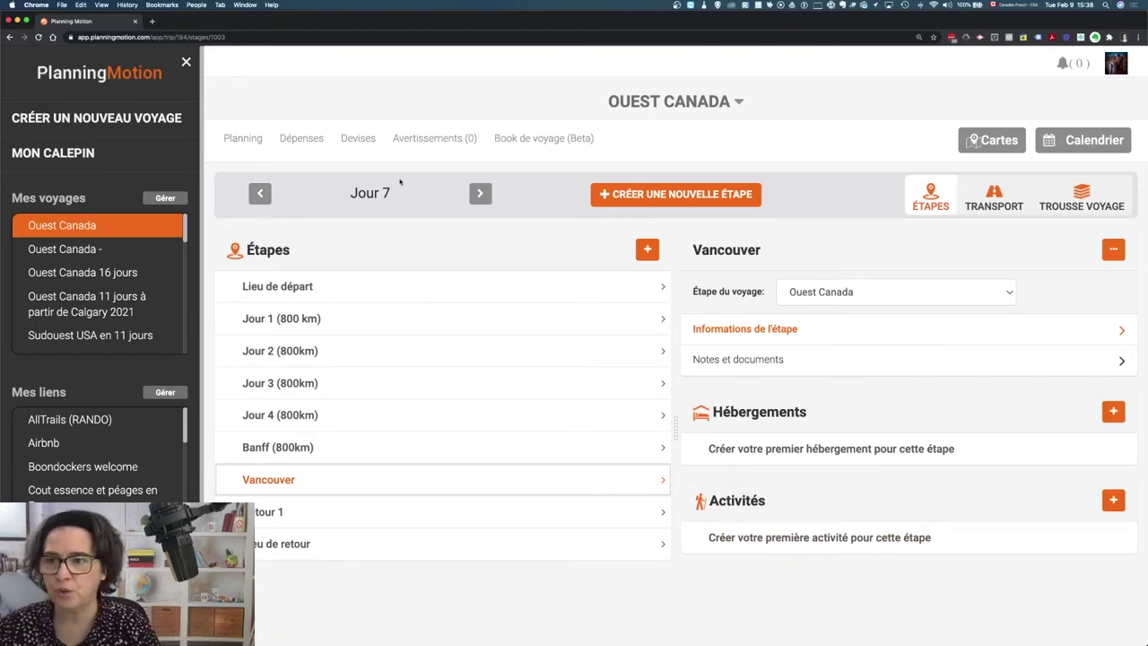
pyautogui.click(81, 154)
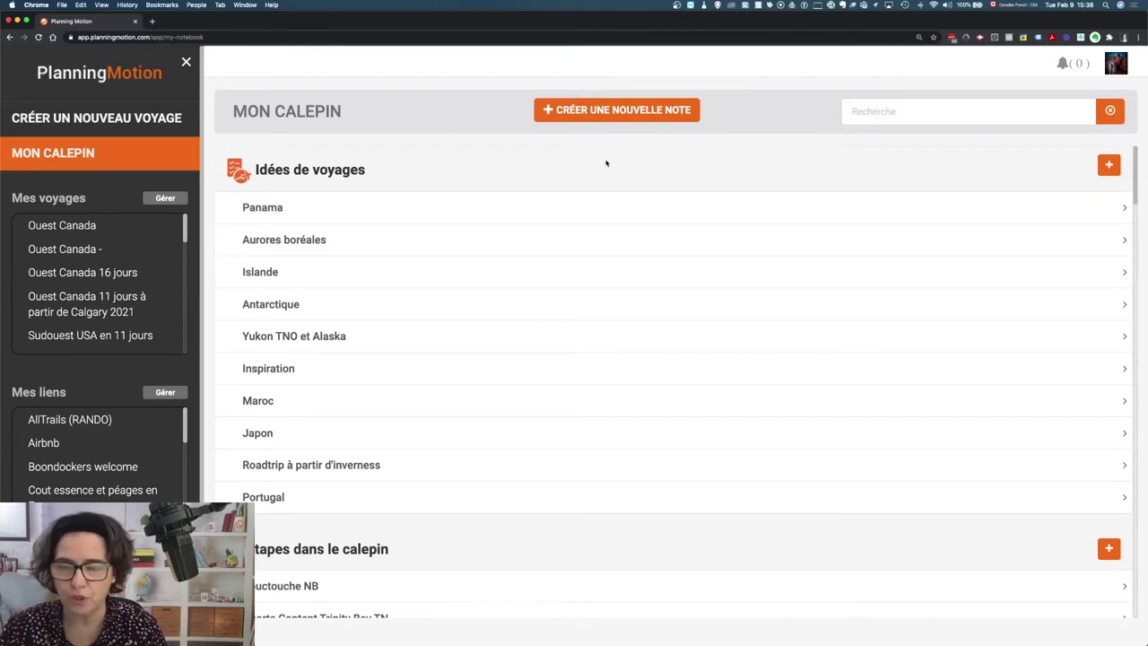
# Copy the notebook's Tofino stage into Ouest Canada for 8–9 June 2021 and save it
pyautogui.click(871, 110)
pyautogui.write('tofin')
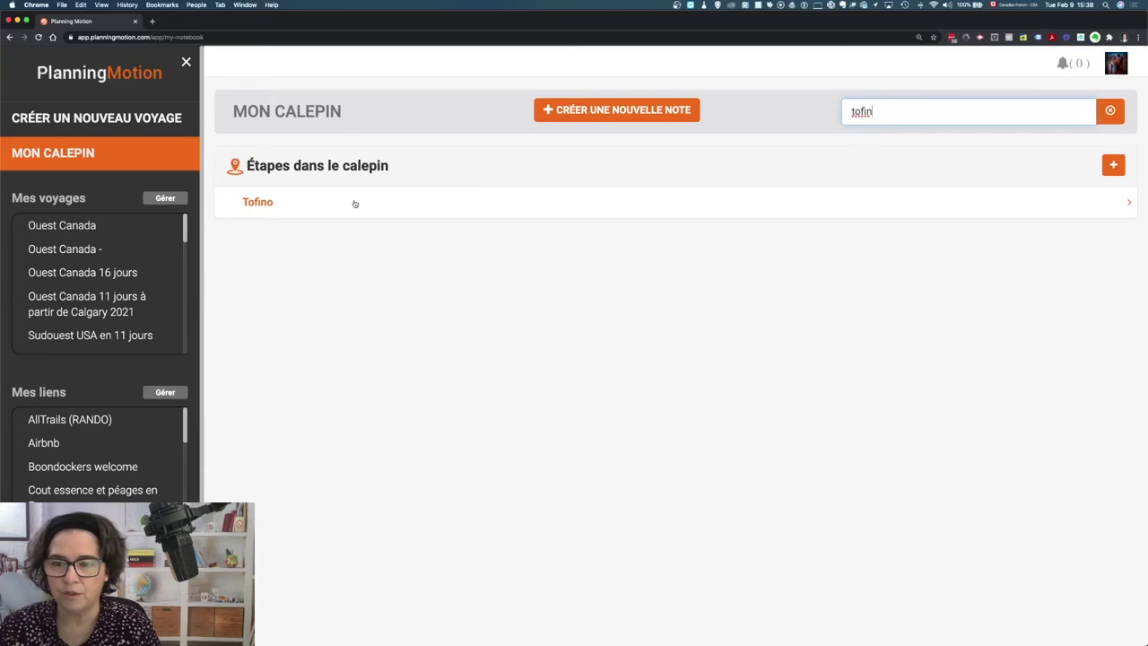
pyautogui.click(354, 204)
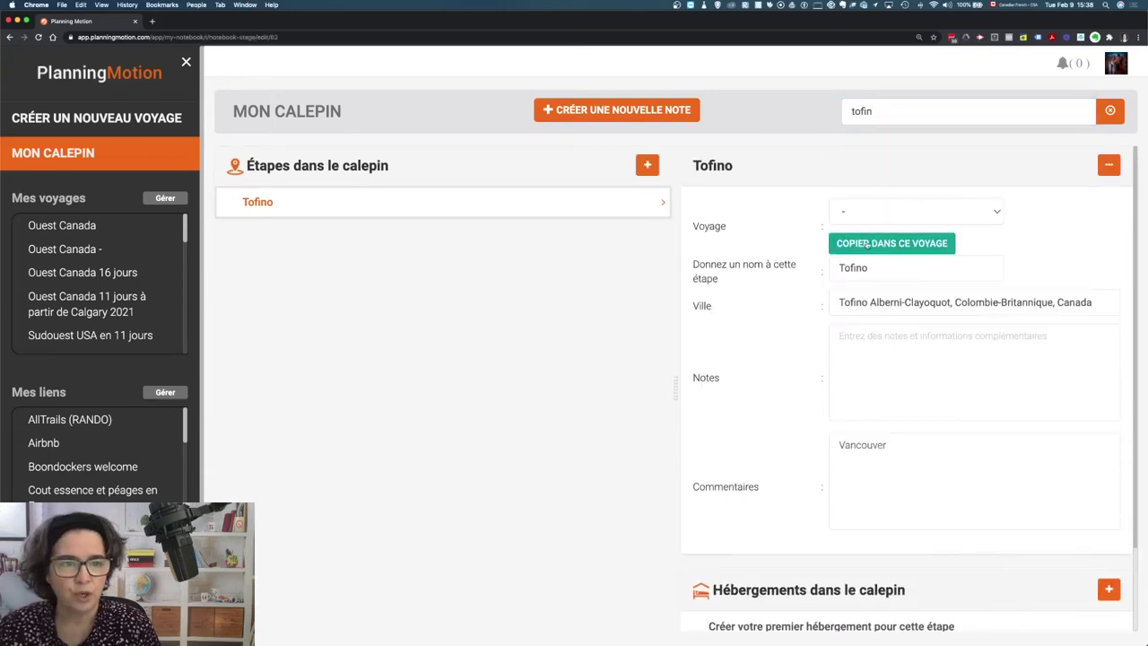
pyautogui.click(905, 213)
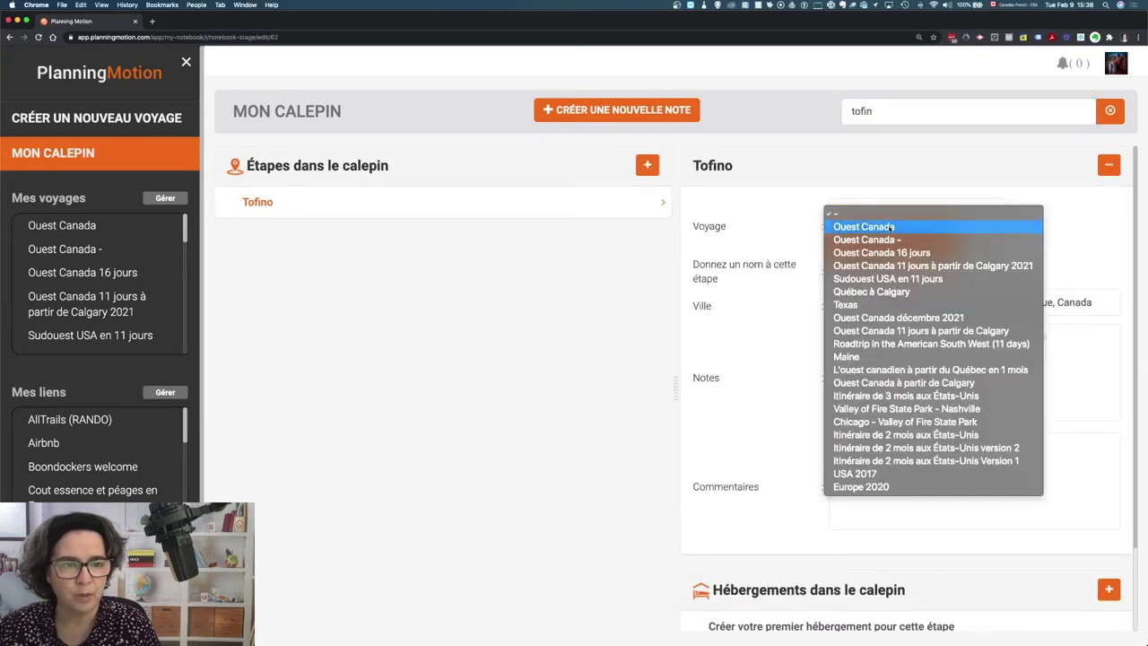
pyautogui.click(897, 225)
pyautogui.click(888, 244)
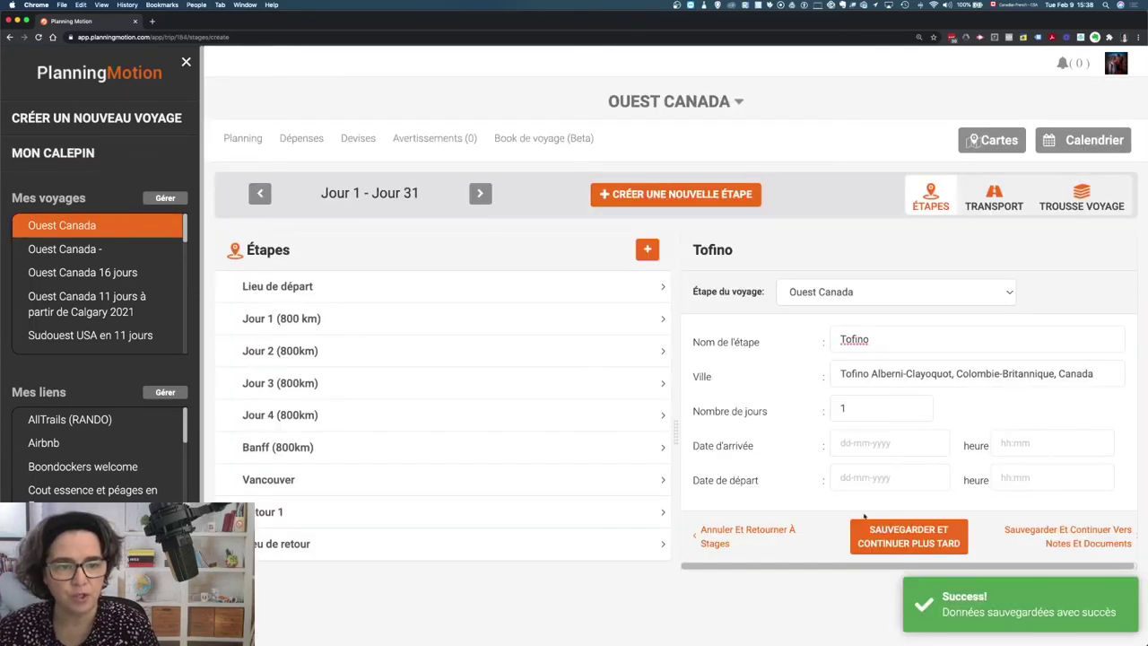
pyautogui.click(880, 443)
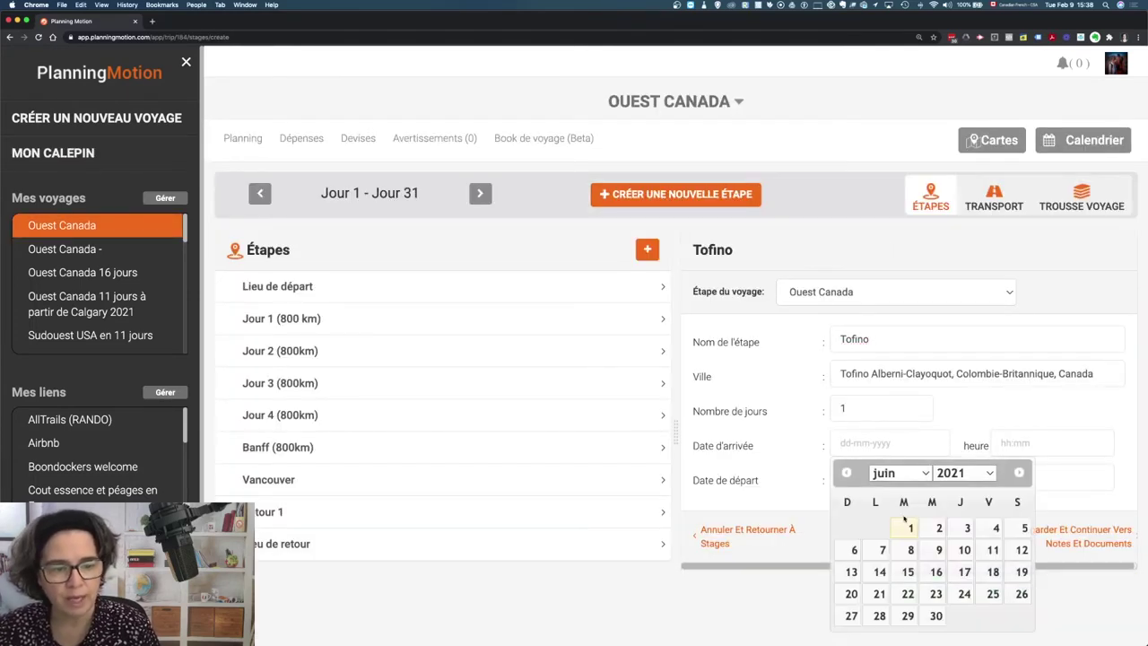
pyautogui.click(908, 549)
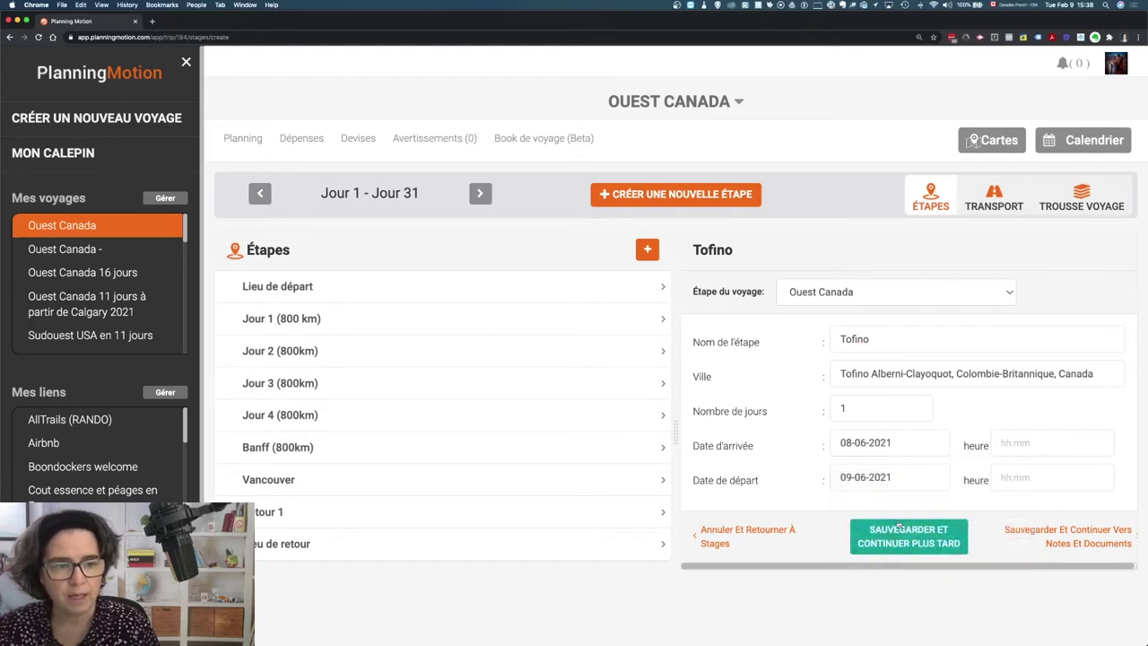
pyautogui.click(899, 530)
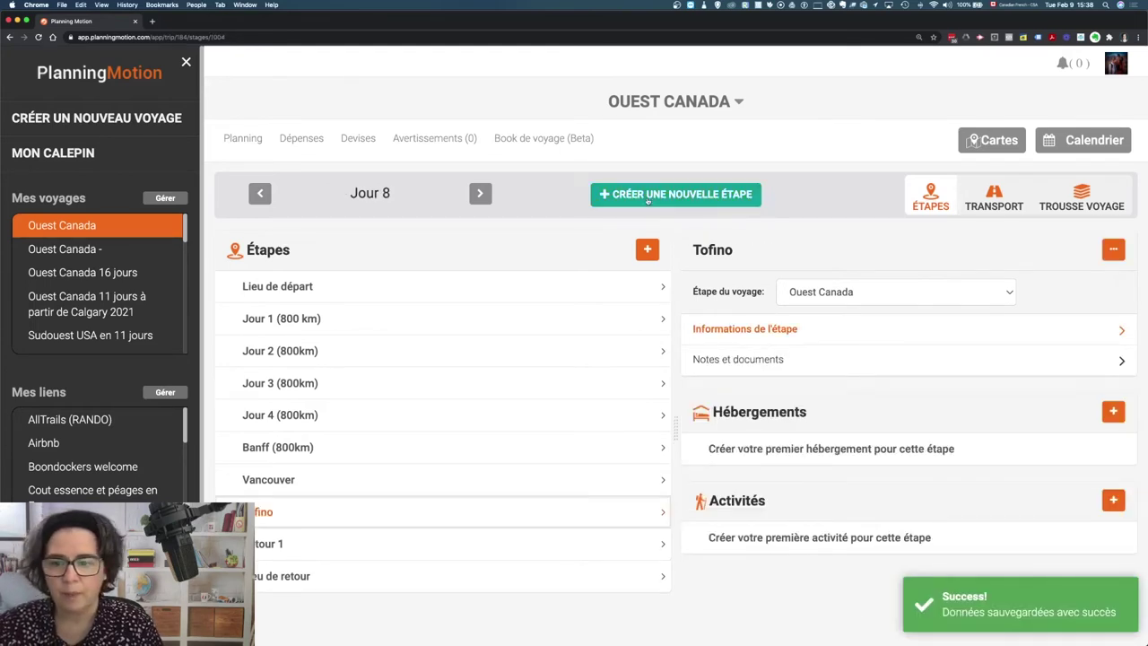
pyautogui.click(137, 154)
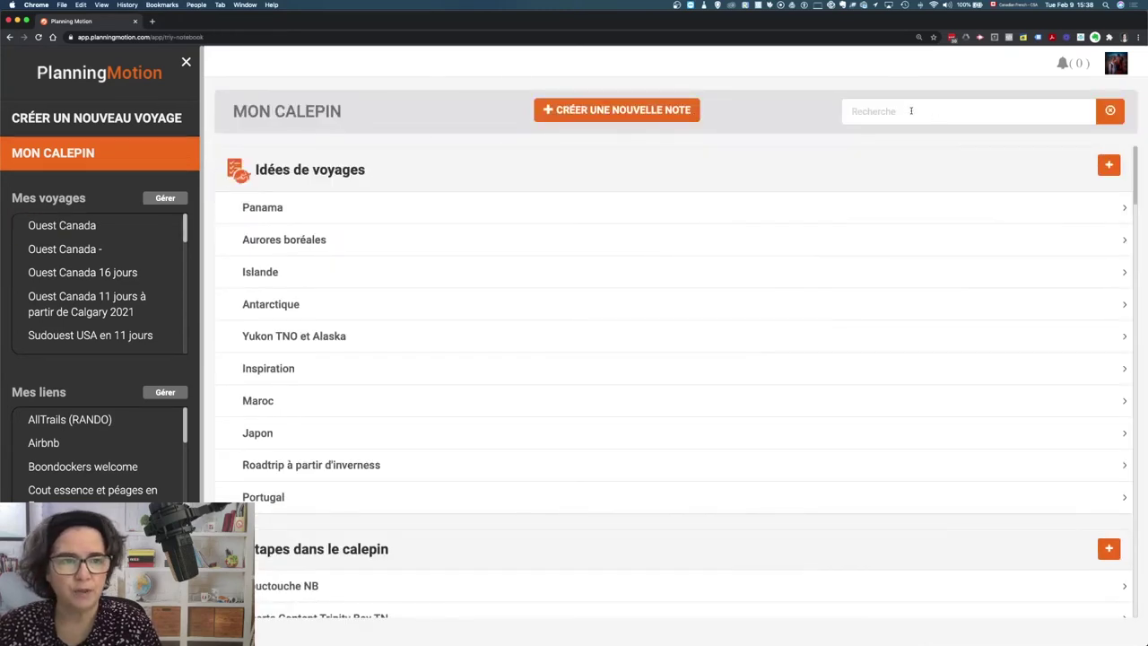
# Find Drumheller with an 'alberta' notebook search and copy it into Ouest Canada for 9–10 June 2021
pyautogui.click(910, 110)
pyautogui.write('alberta')
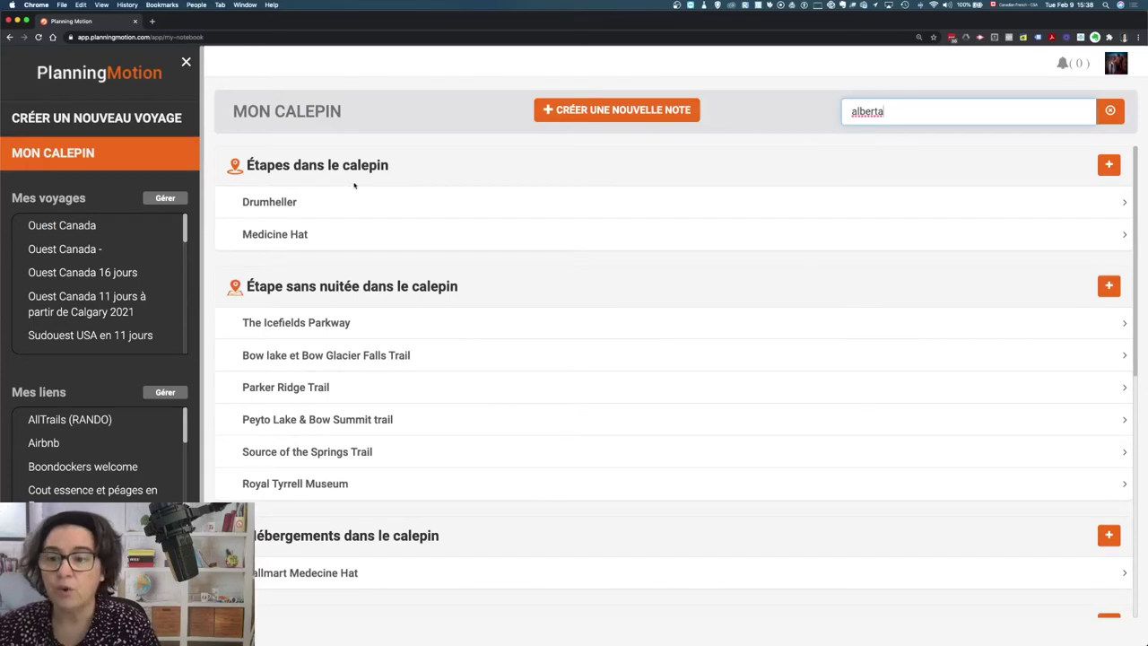
pyautogui.click(265, 205)
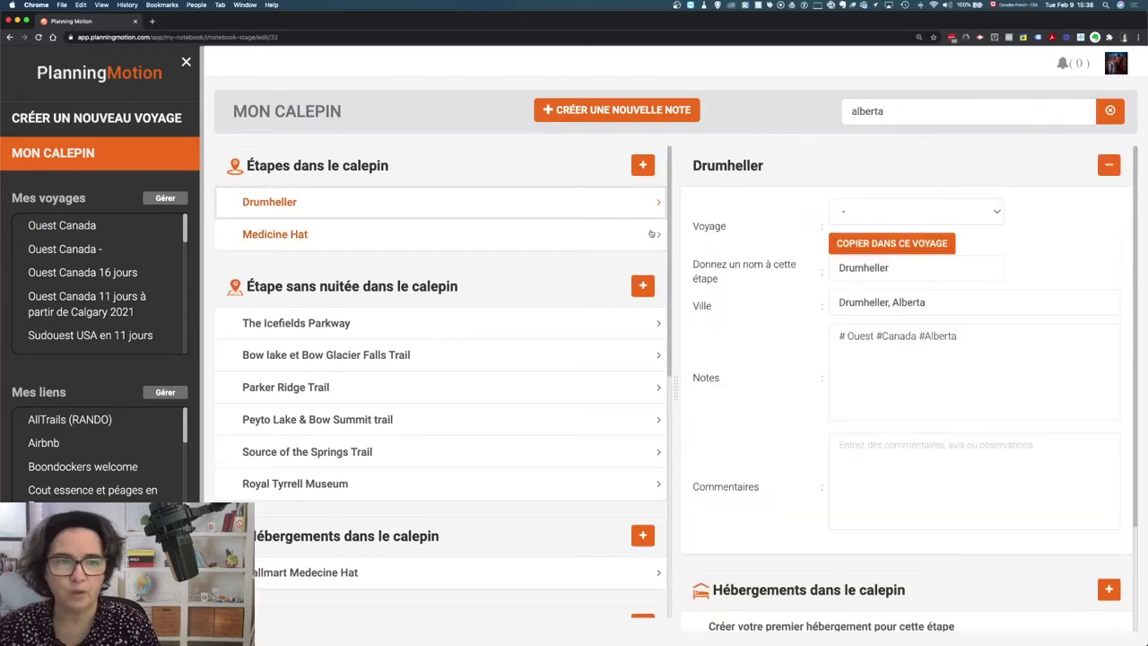
pyautogui.click(888, 215)
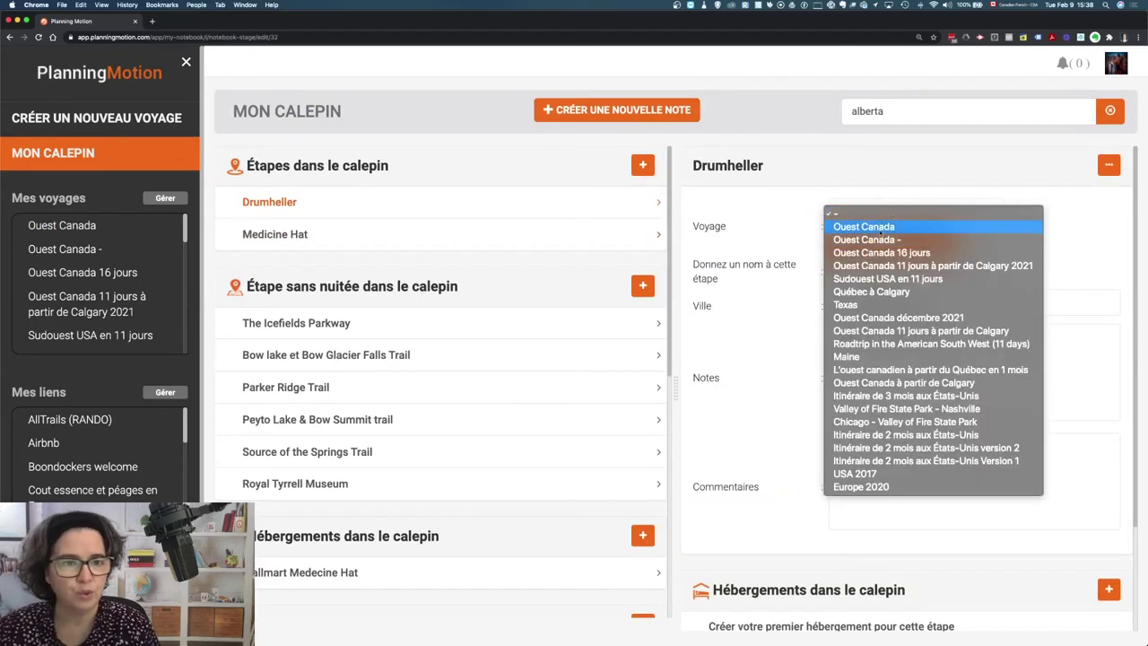
pyautogui.click(882, 226)
pyautogui.click(871, 245)
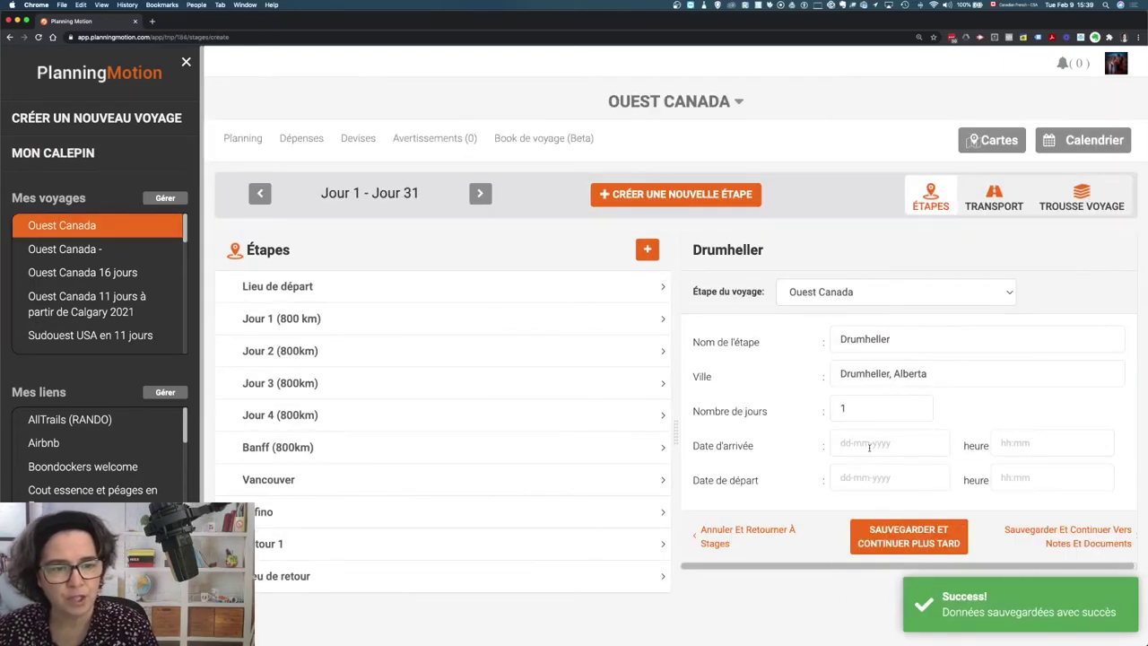
pyautogui.click(868, 446)
pyautogui.click(931, 553)
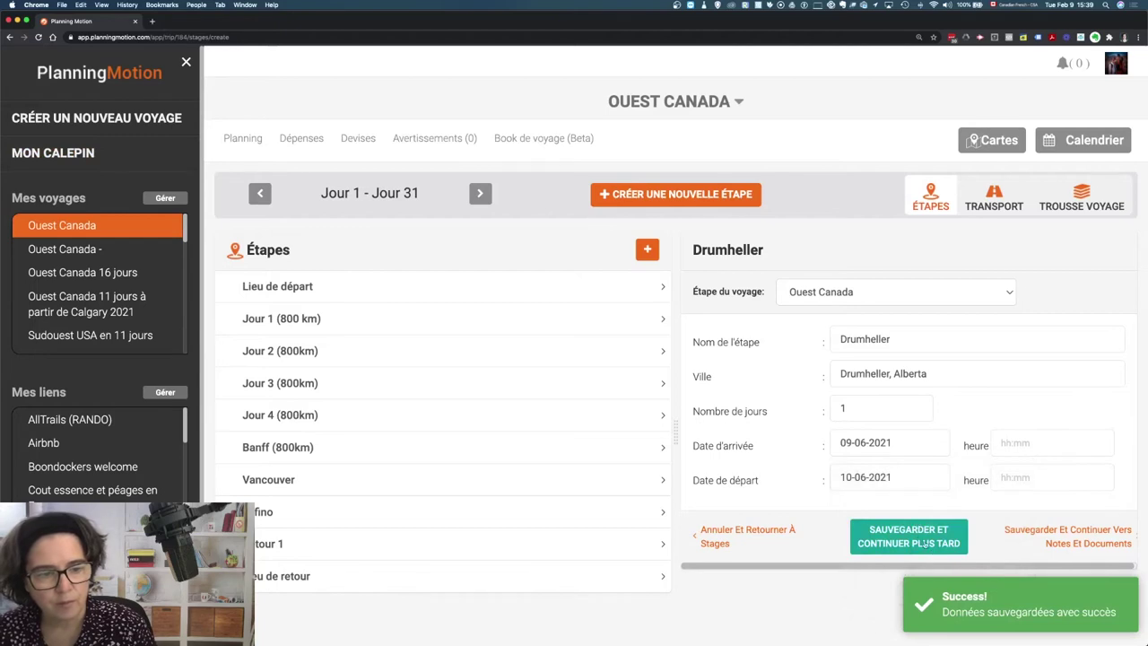
pyautogui.click(913, 527)
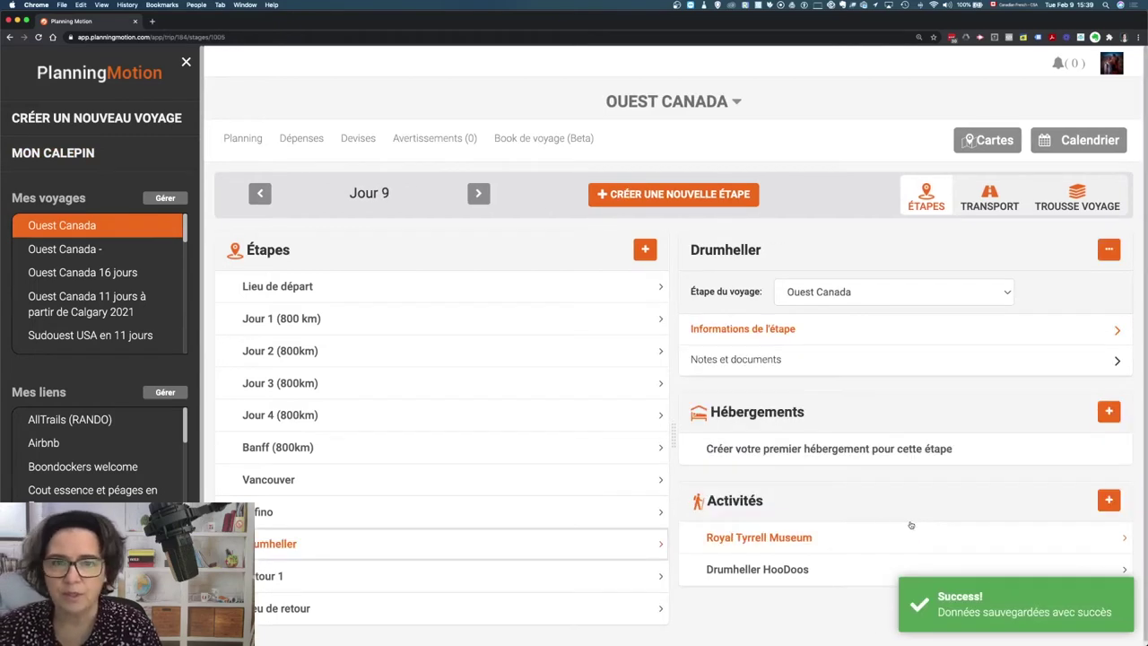
pyautogui.click(146, 153)
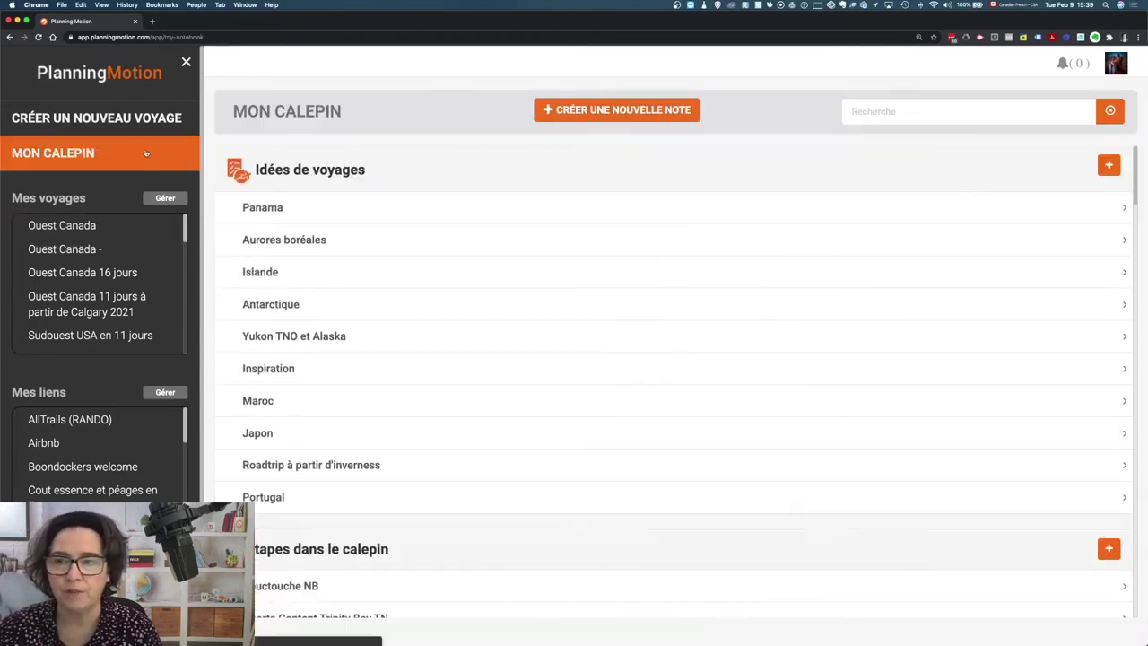
# Find Ainsworth, BC with a 'hot' notebook search and copy it into Ouest Canada for 8–9 June 2021
pyautogui.click(862, 111)
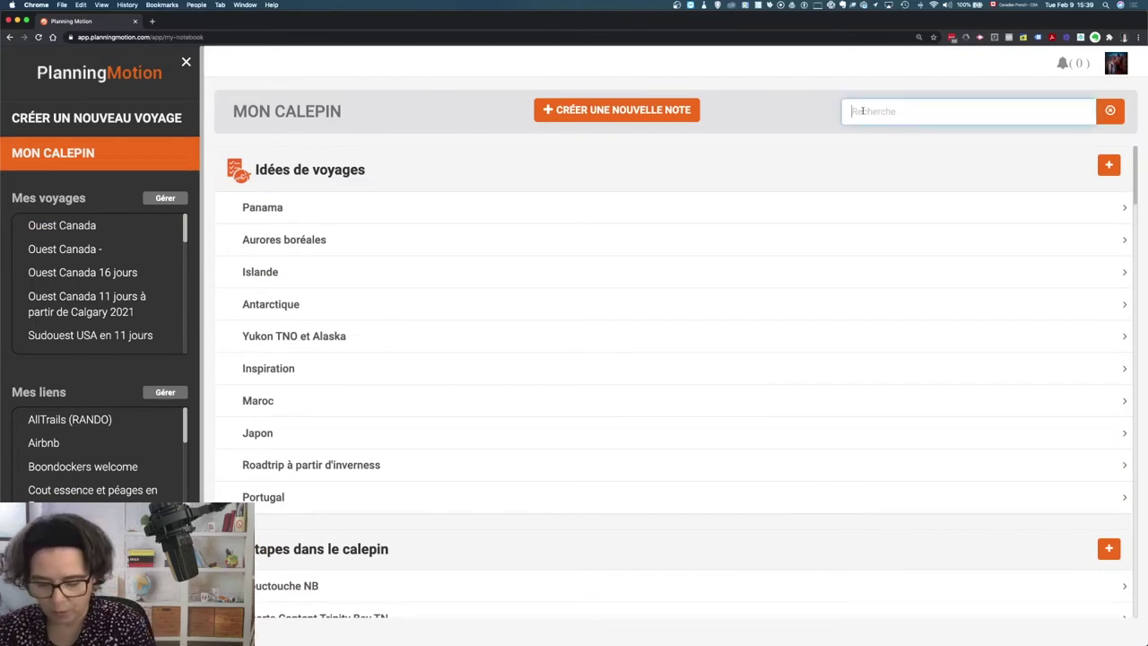
pyautogui.write('hot')
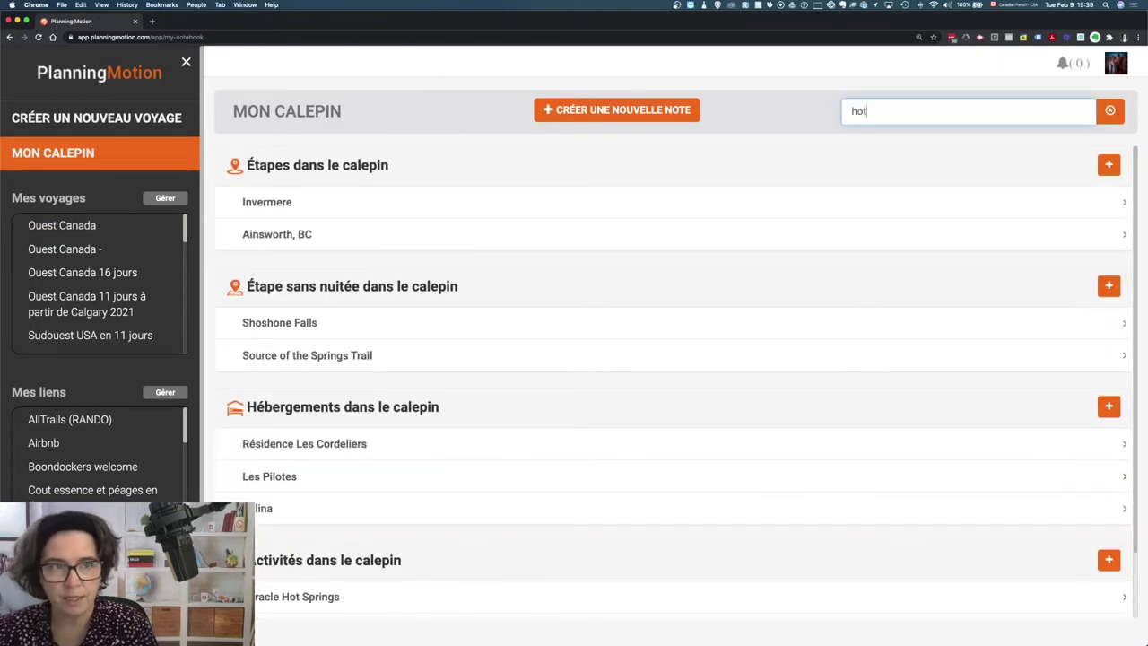
pyautogui.click(295, 238)
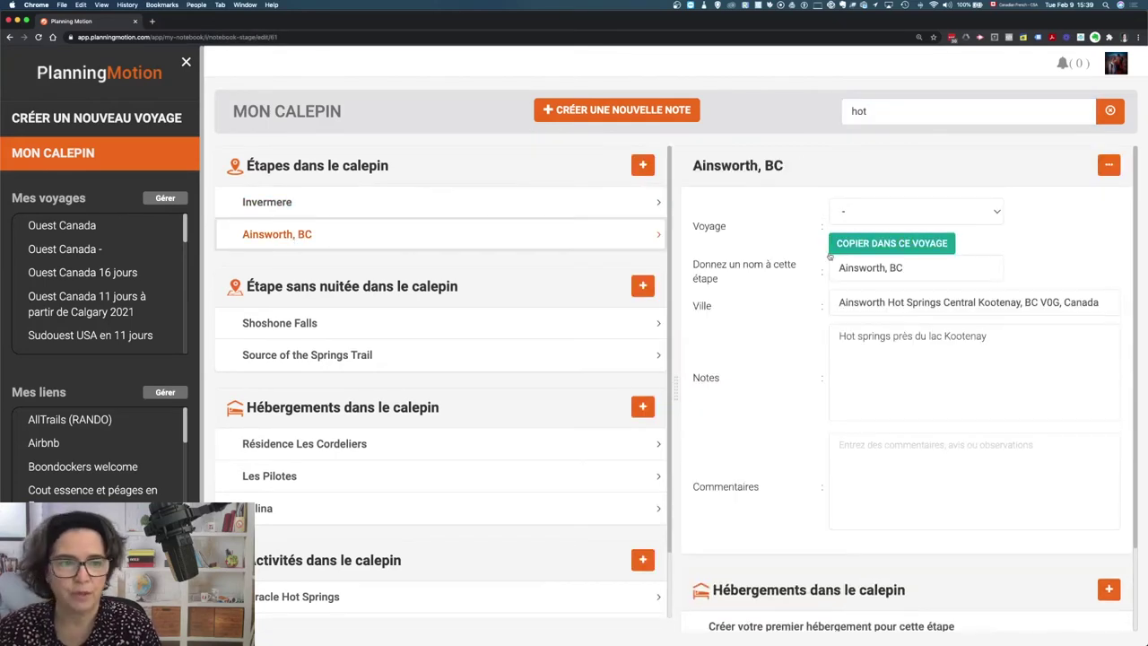
pyautogui.click(946, 216)
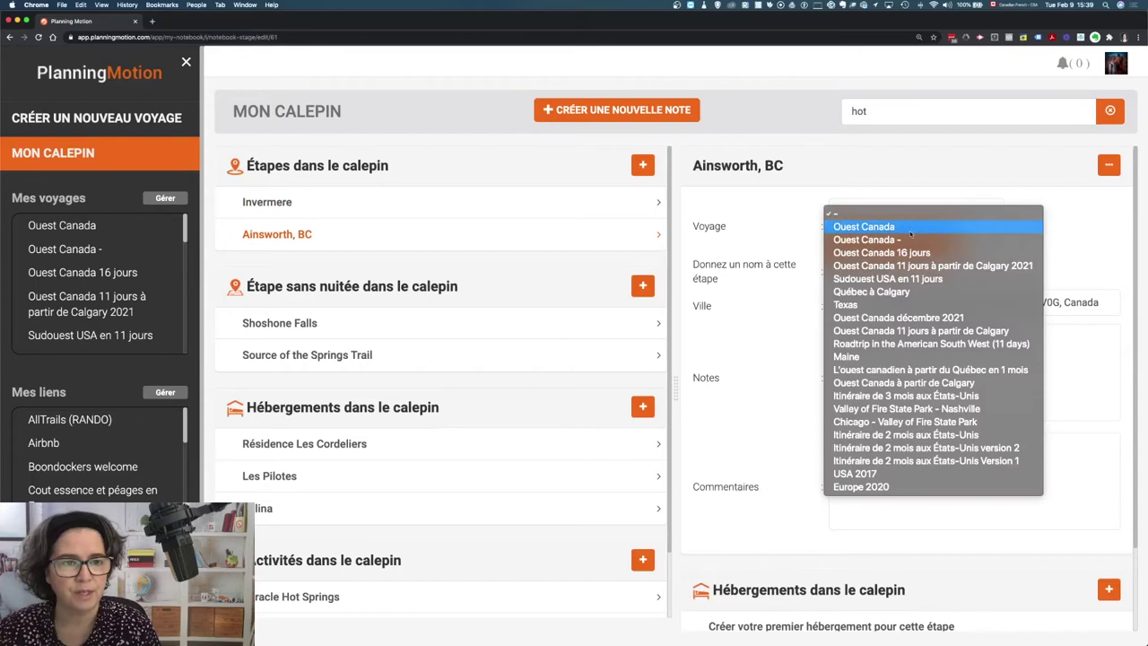
pyautogui.click(911, 227)
pyautogui.click(892, 244)
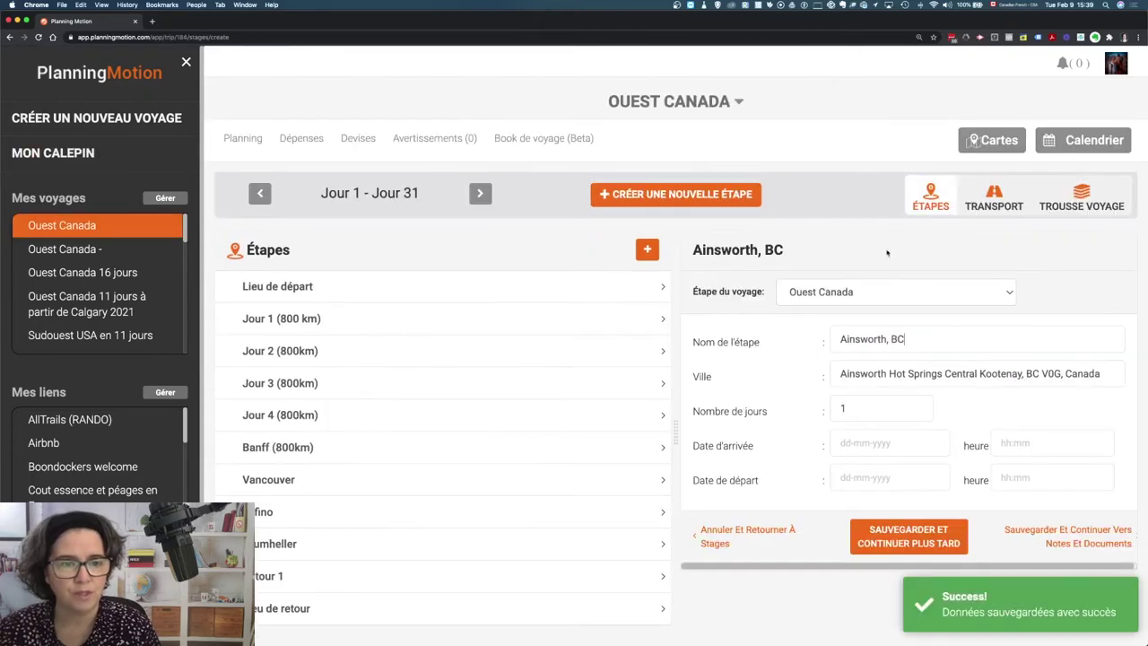
pyautogui.click(854, 442)
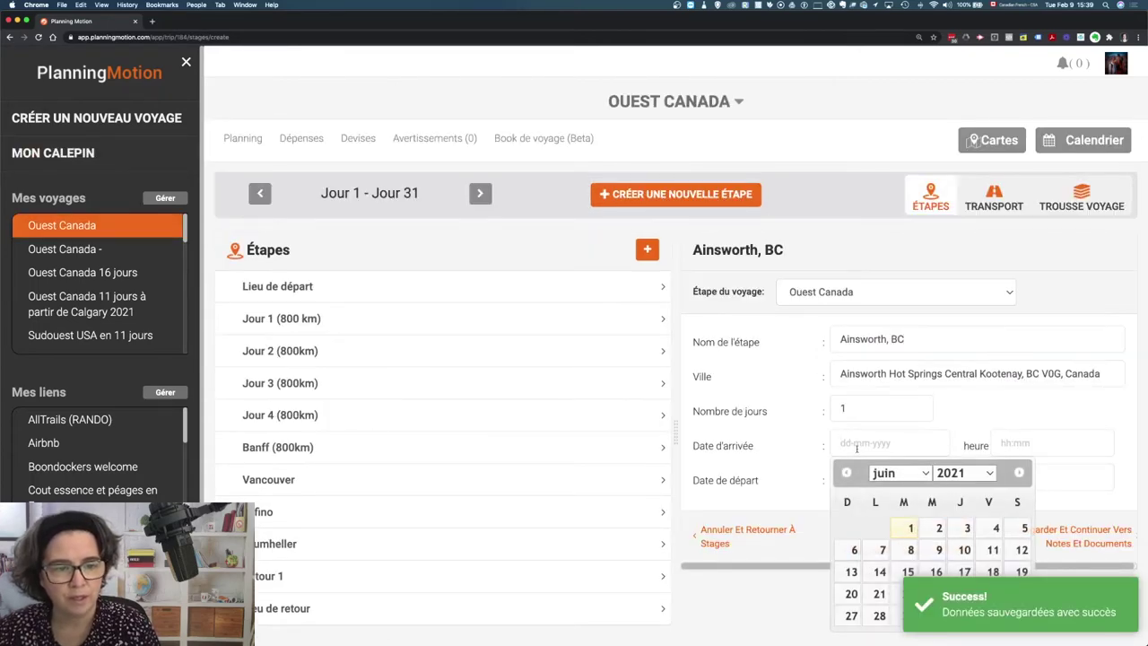
pyautogui.click(913, 553)
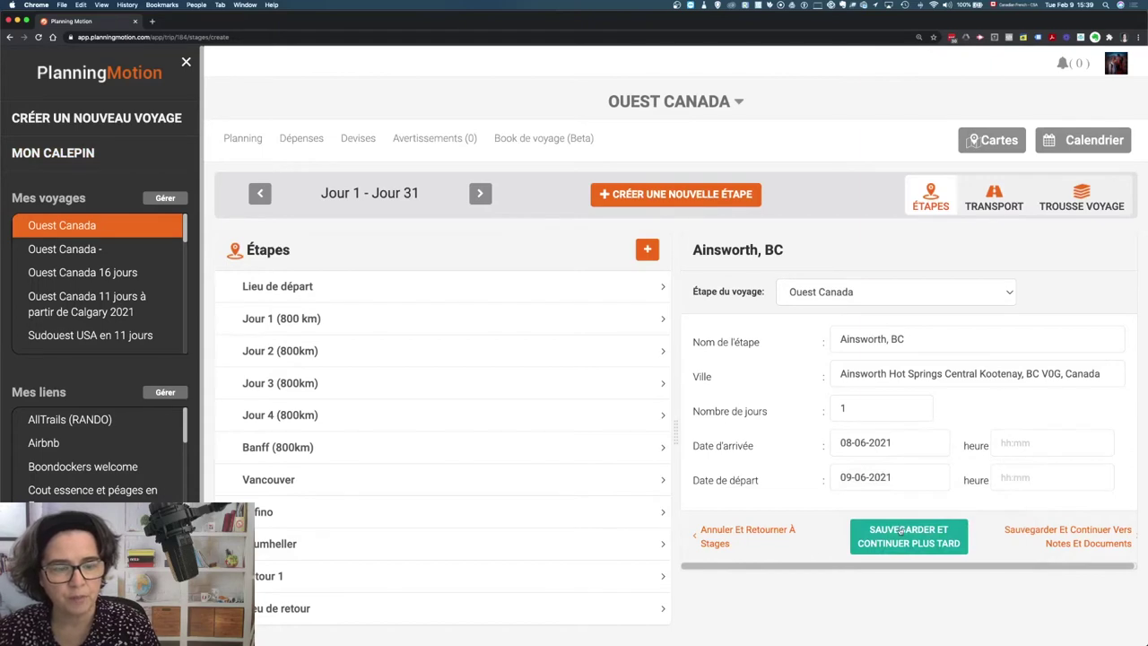
pyautogui.click(900, 531)
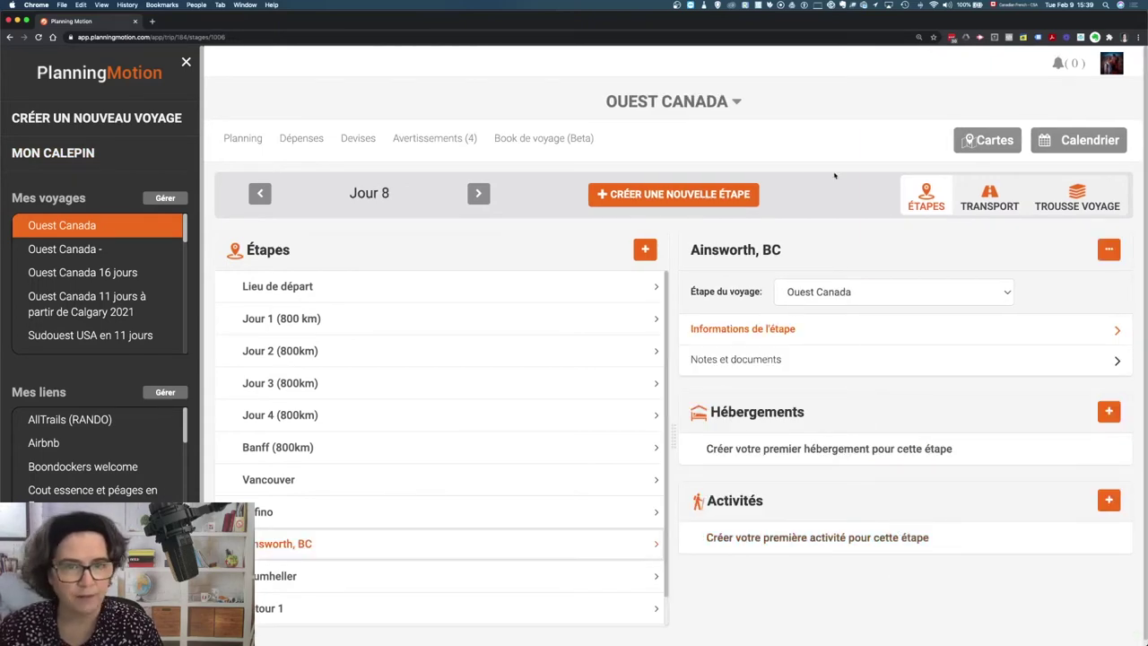
pyautogui.click(175, 159)
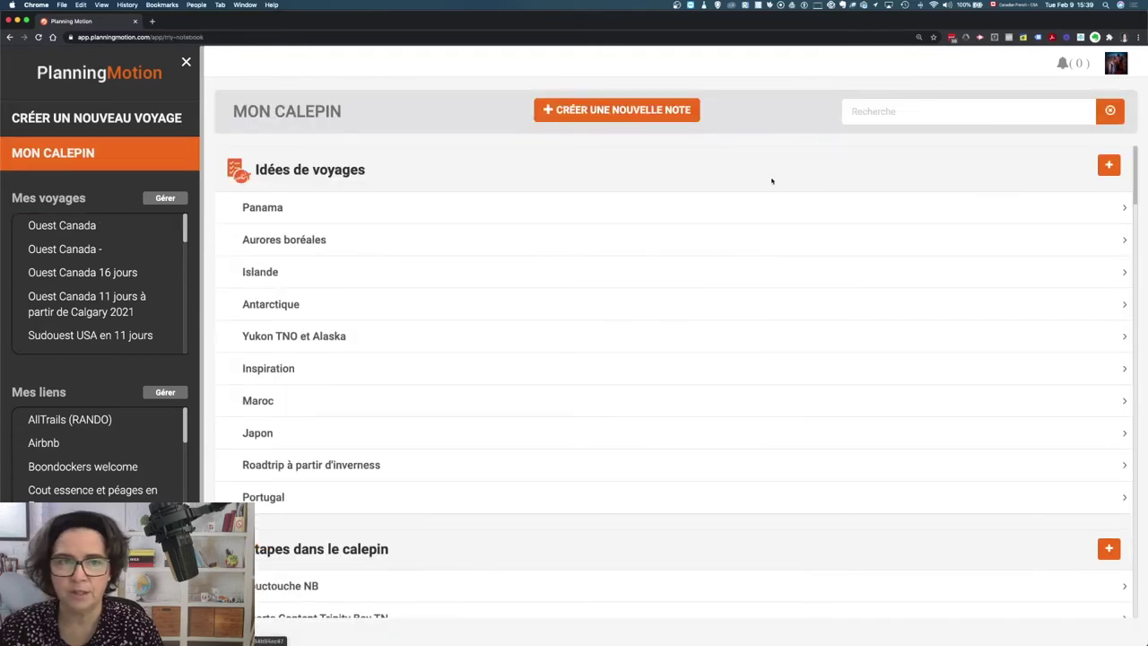
# Find Osoyoos with an 'oka' notebook search and copy it into Ouest Canada for 8–9 June 2021
pyautogui.click(869, 115)
pyautogui.write('oko')
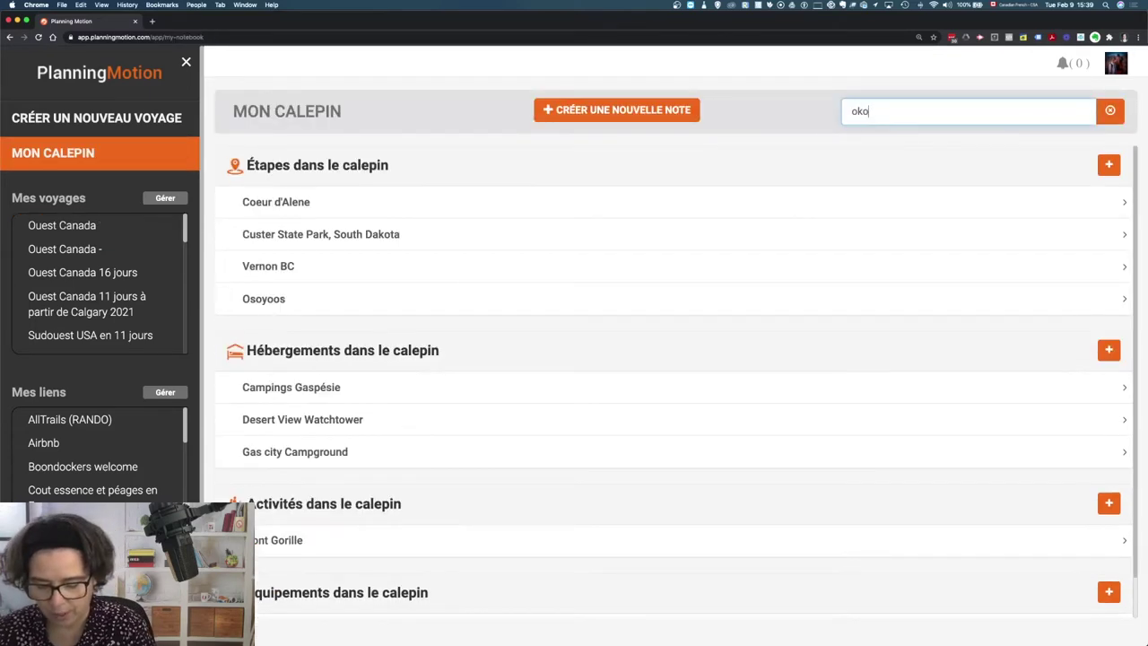
pyautogui.press('BackSpace')
pyautogui.write('a')
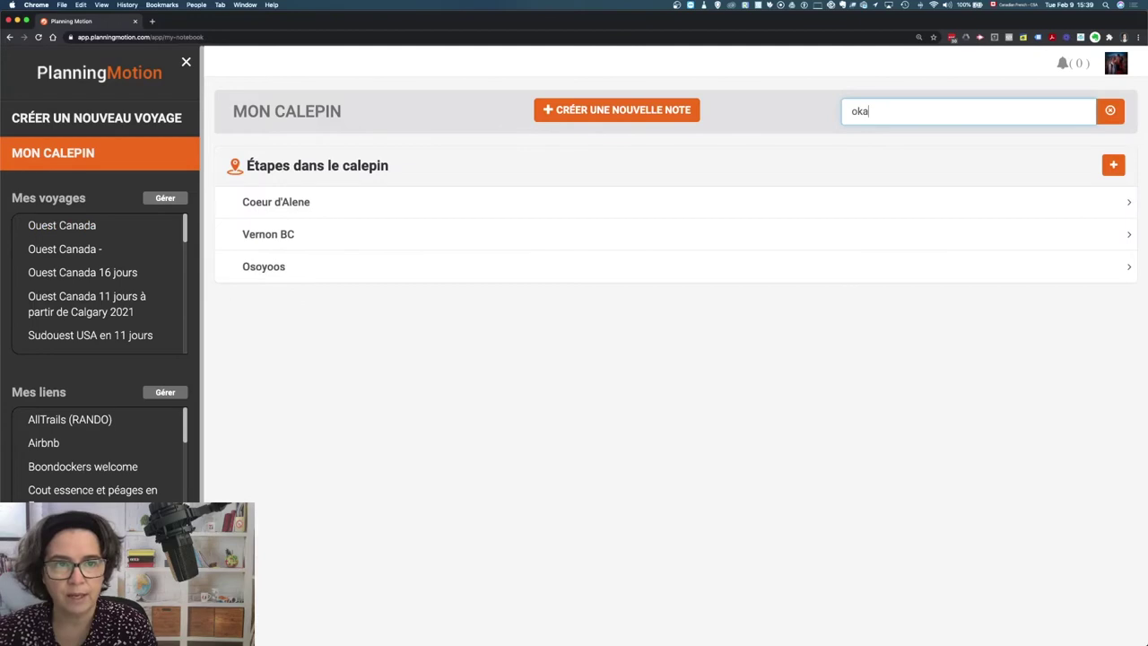
pyautogui.click(321, 268)
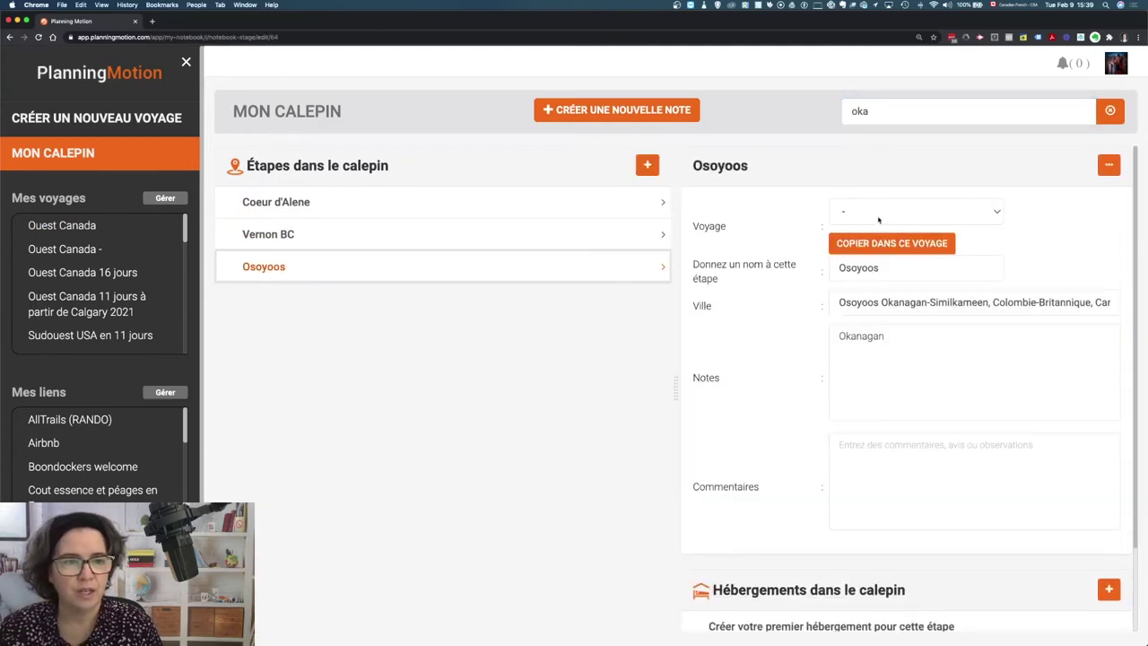
pyautogui.click(878, 215)
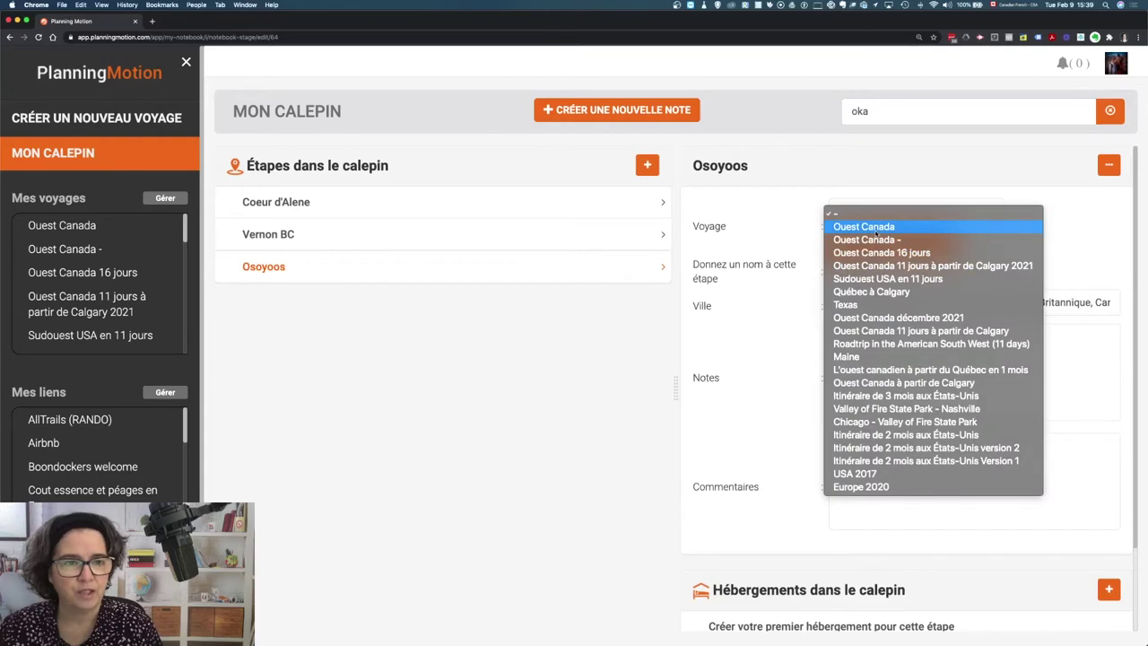
pyautogui.click(875, 230)
pyautogui.click(871, 246)
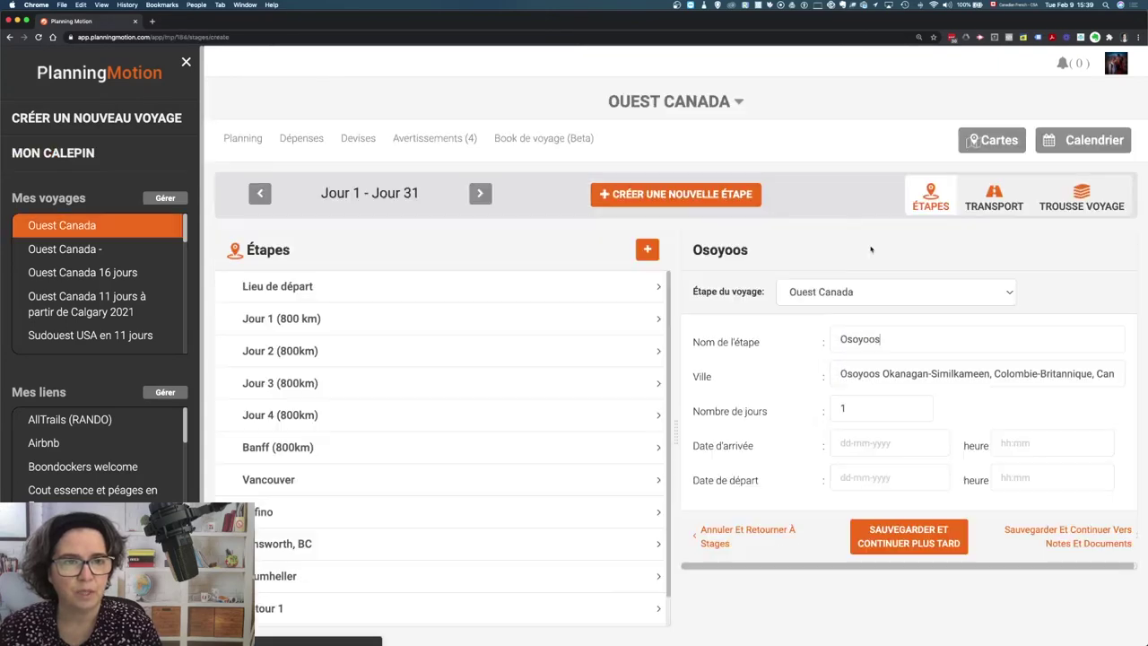
pyautogui.click(904, 442)
pyautogui.click(906, 552)
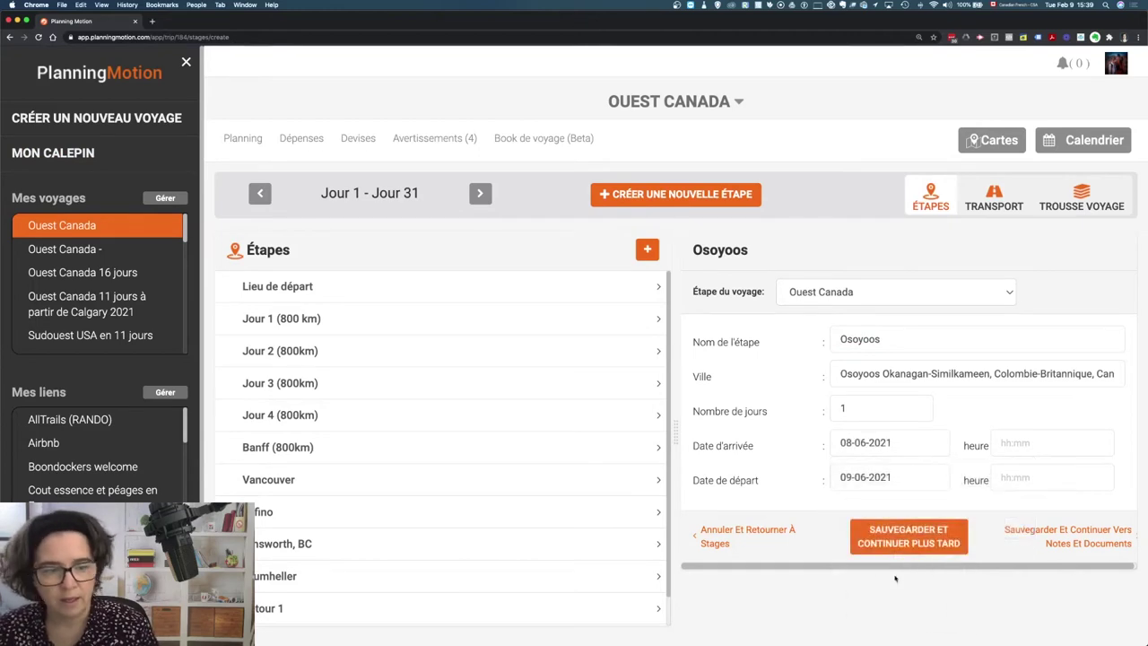
pyautogui.click(903, 543)
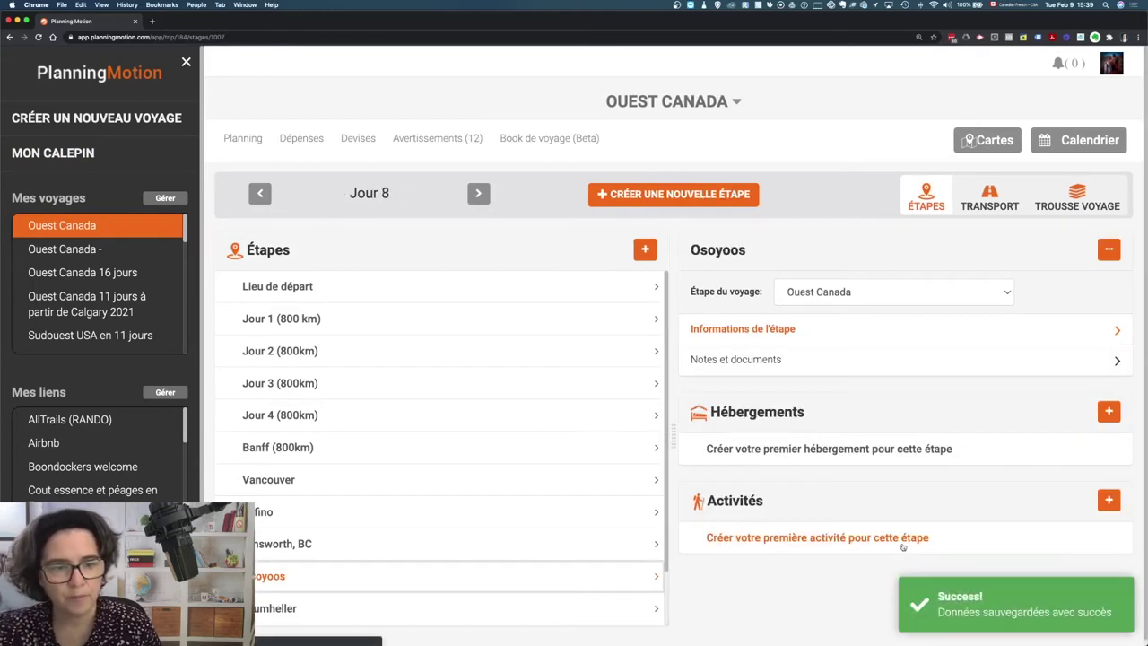
pyautogui.click(179, 154)
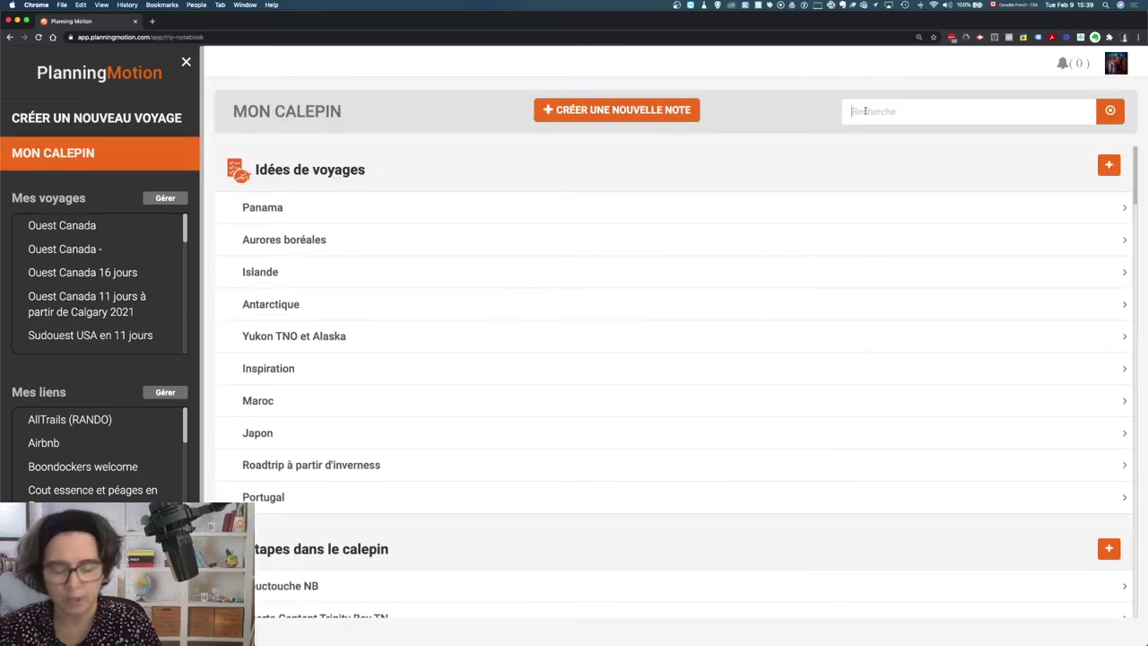
# Copy the notebook's Vernon BC entry into Ouest Canada, arriving 9 June and leaving 10 June 2021
pyautogui.click(865, 111)
pyautogui.write('oka')
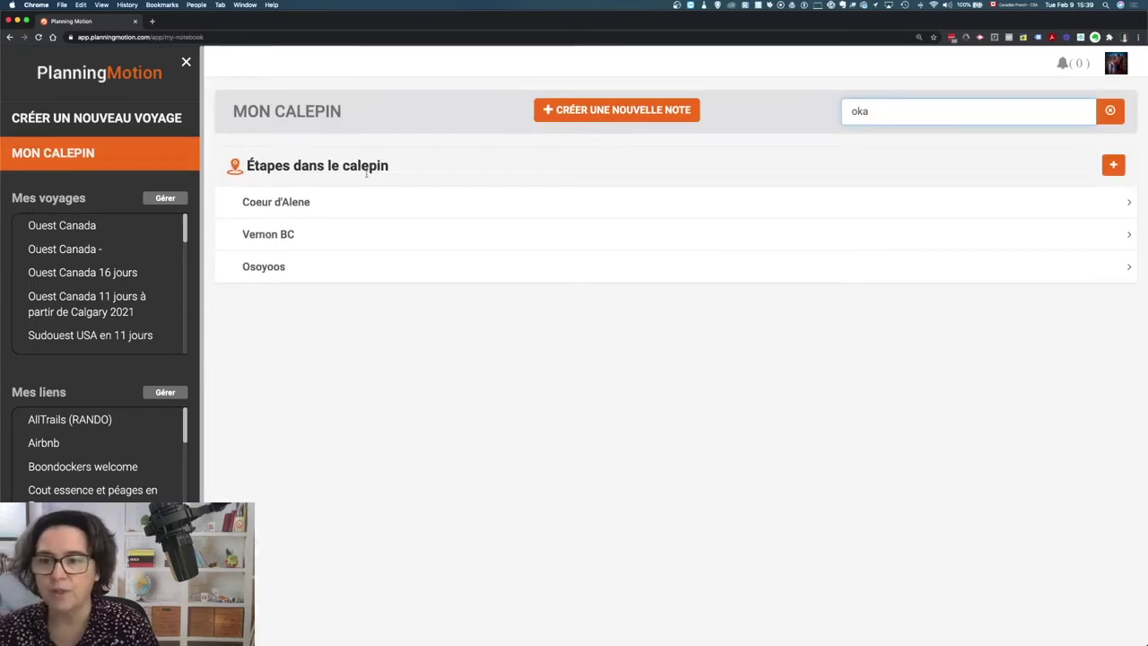
pyautogui.click(287, 235)
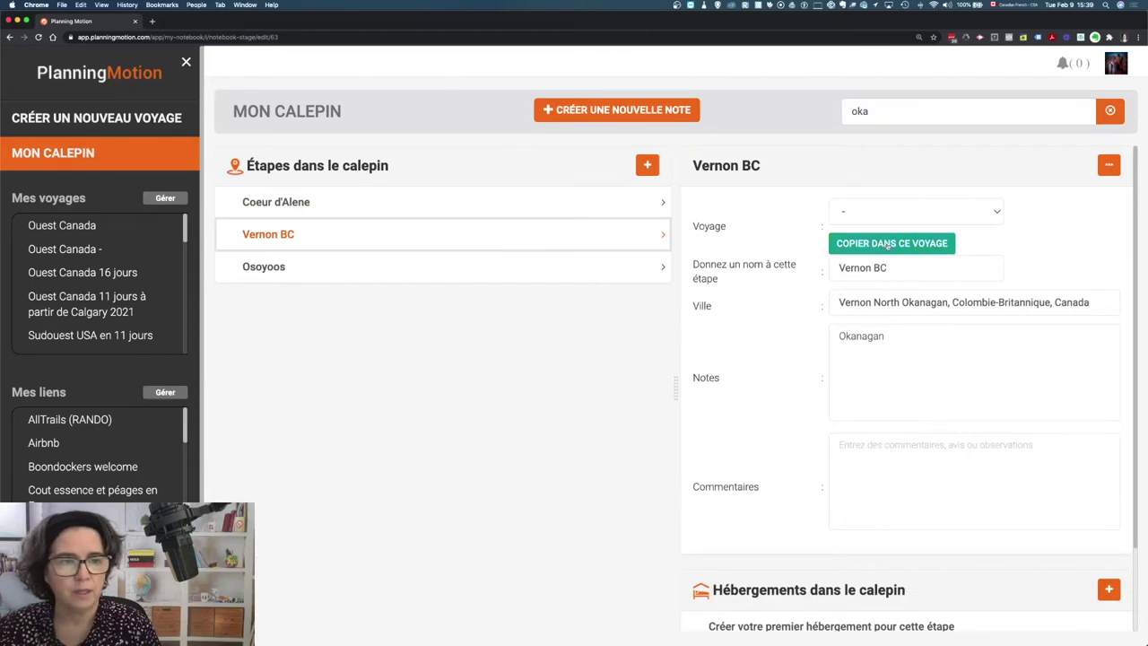
pyautogui.click(881, 218)
pyautogui.click(874, 228)
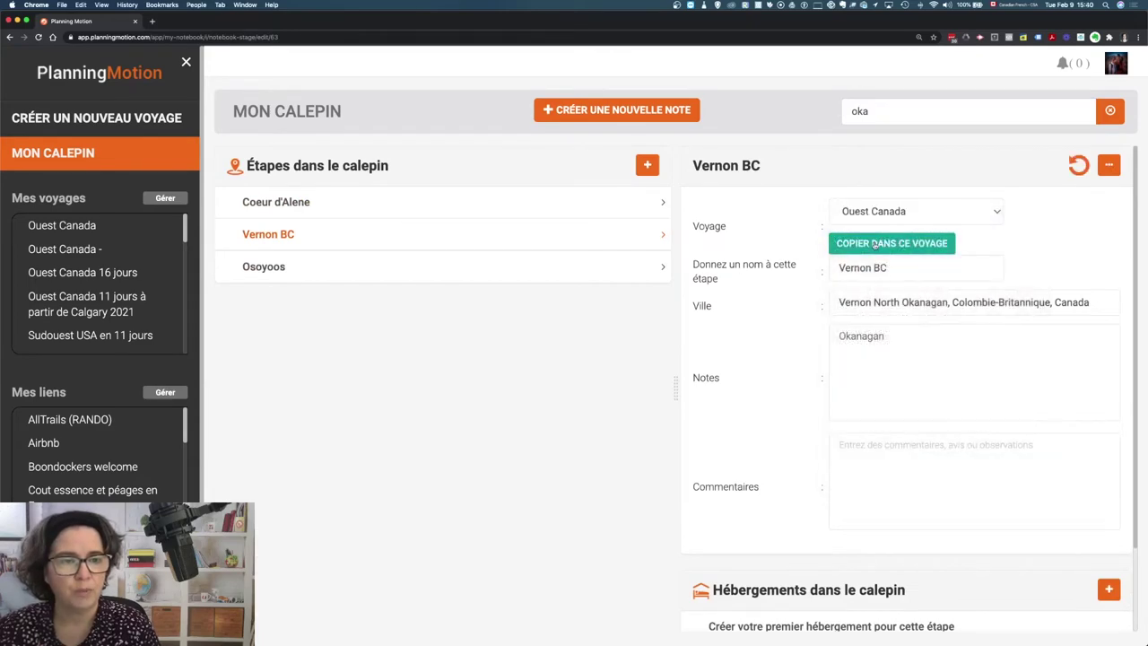
pyautogui.click(874, 244)
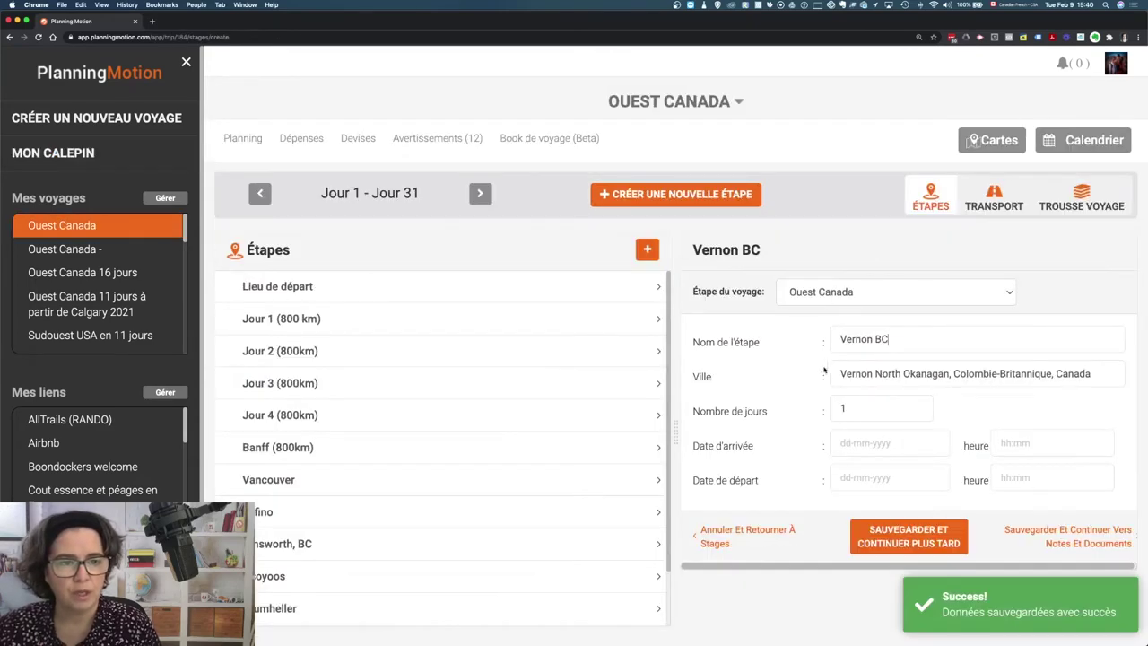
pyautogui.click(870, 442)
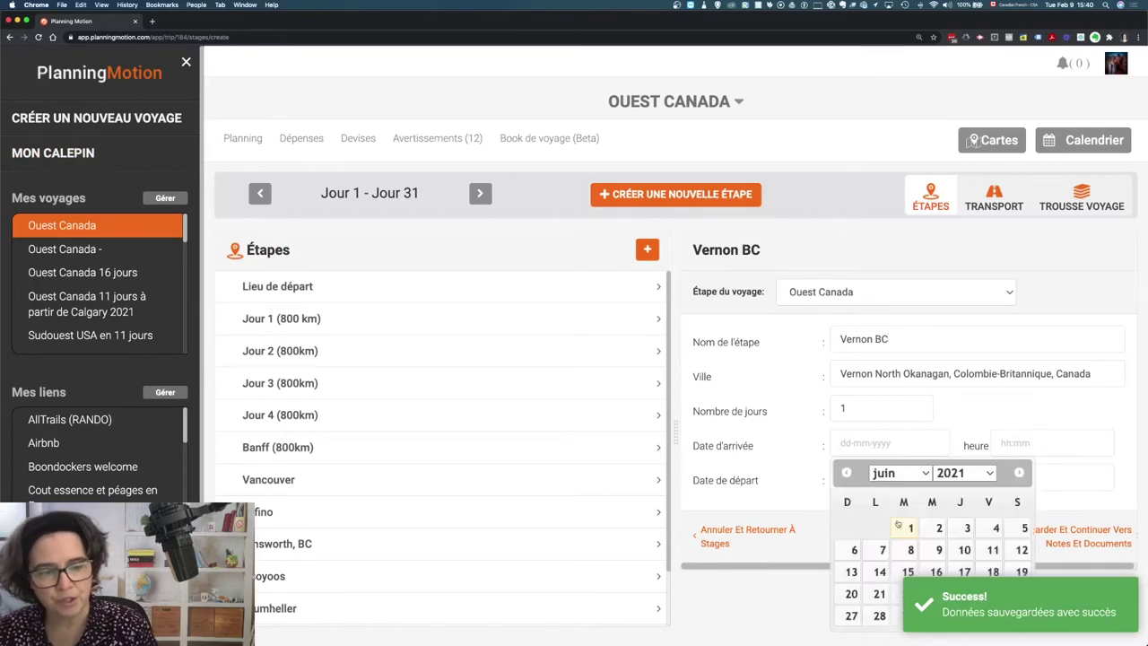
pyautogui.click(937, 550)
pyautogui.click(939, 547)
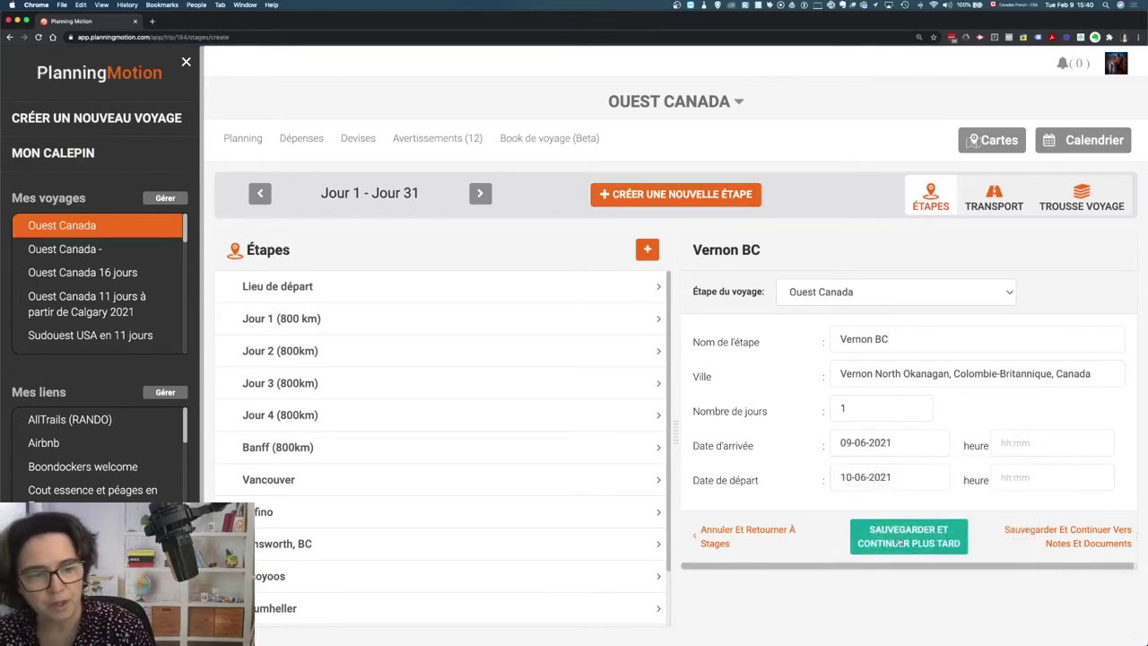
pyautogui.click(900, 538)
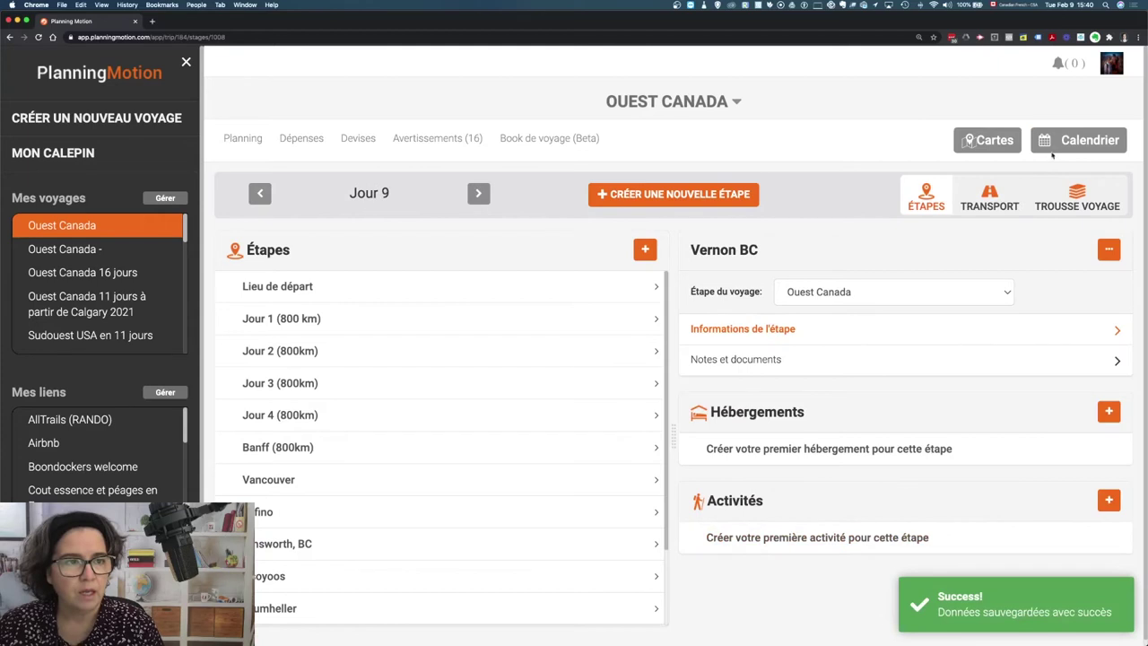
# In the June 2021 calendar, drag Osoyoos, Vernon BC and Tofino so stages run Vancouver to Vernon BC on 7–12 June
pyautogui.click(1085, 140)
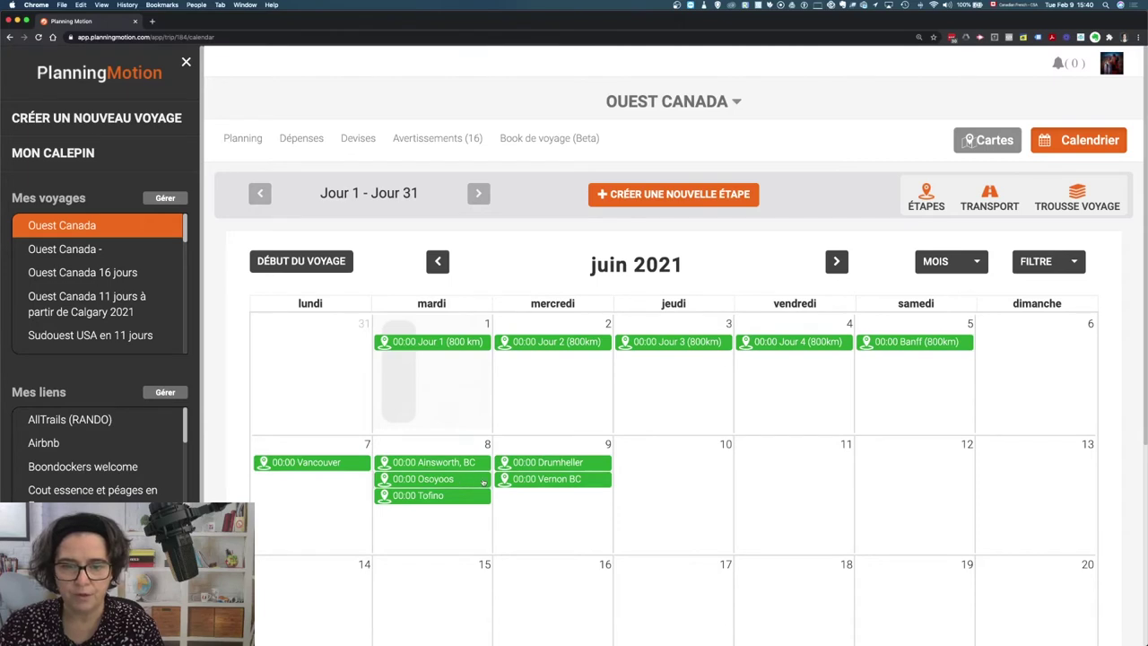
pyautogui.moveTo(483, 482); pyautogui.dragTo(673, 467)
pyautogui.moveTo(590, 485); pyautogui.dragTo(790, 467)
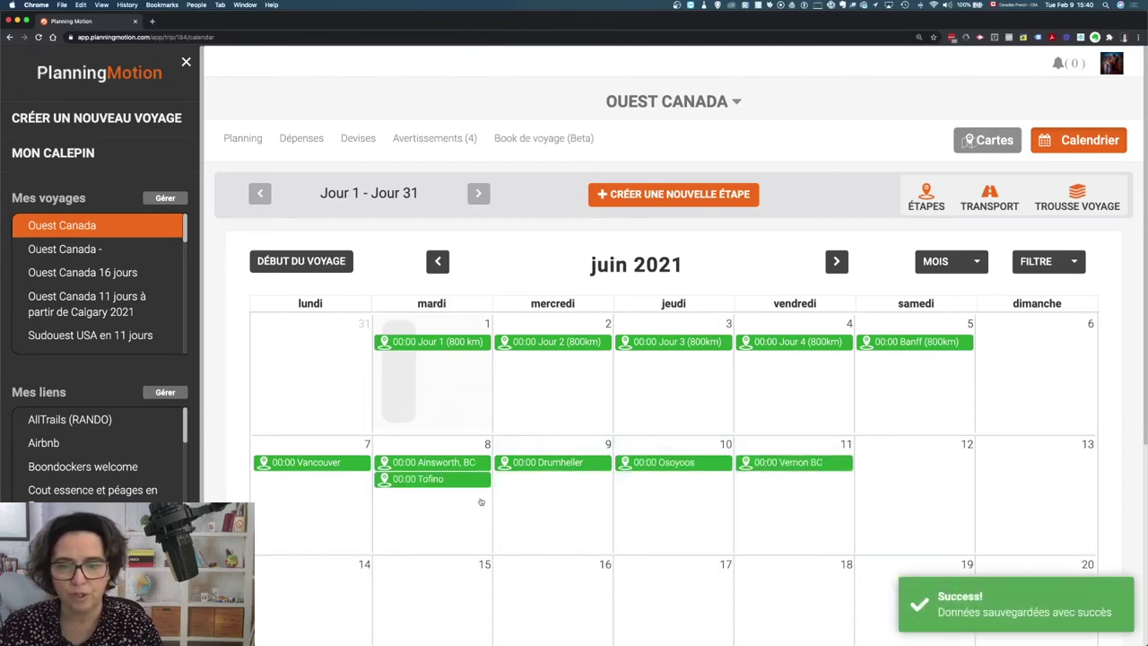
pyautogui.moveTo(457, 484); pyautogui.dragTo(932, 465)
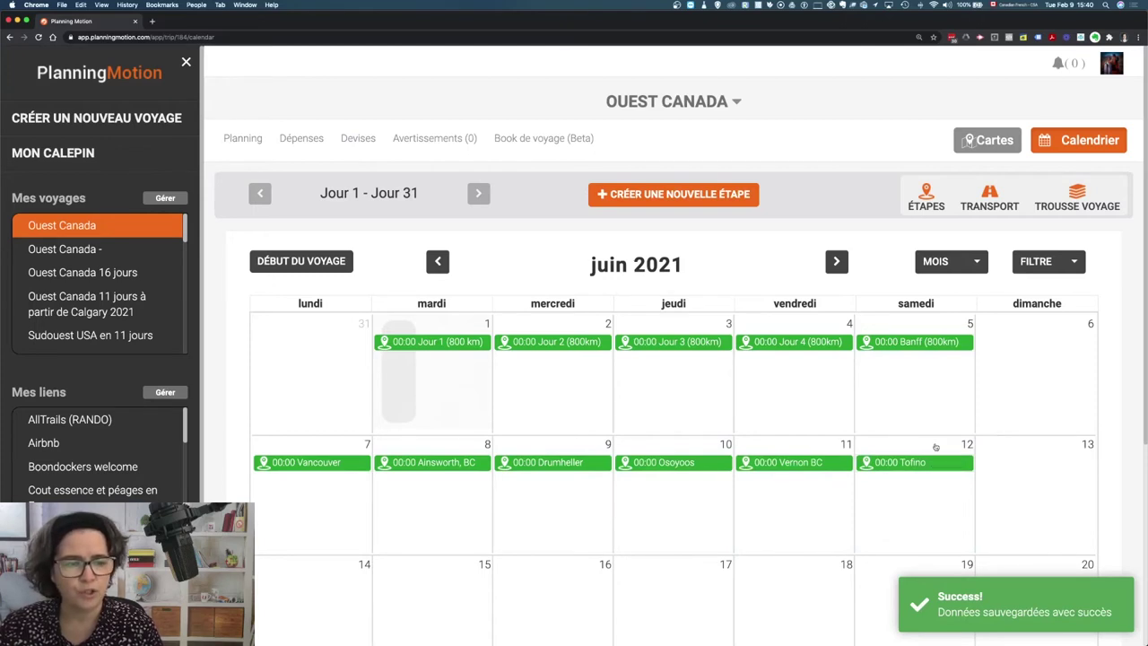
pyautogui.moveTo(929, 462); pyautogui.dragTo(888, 477)
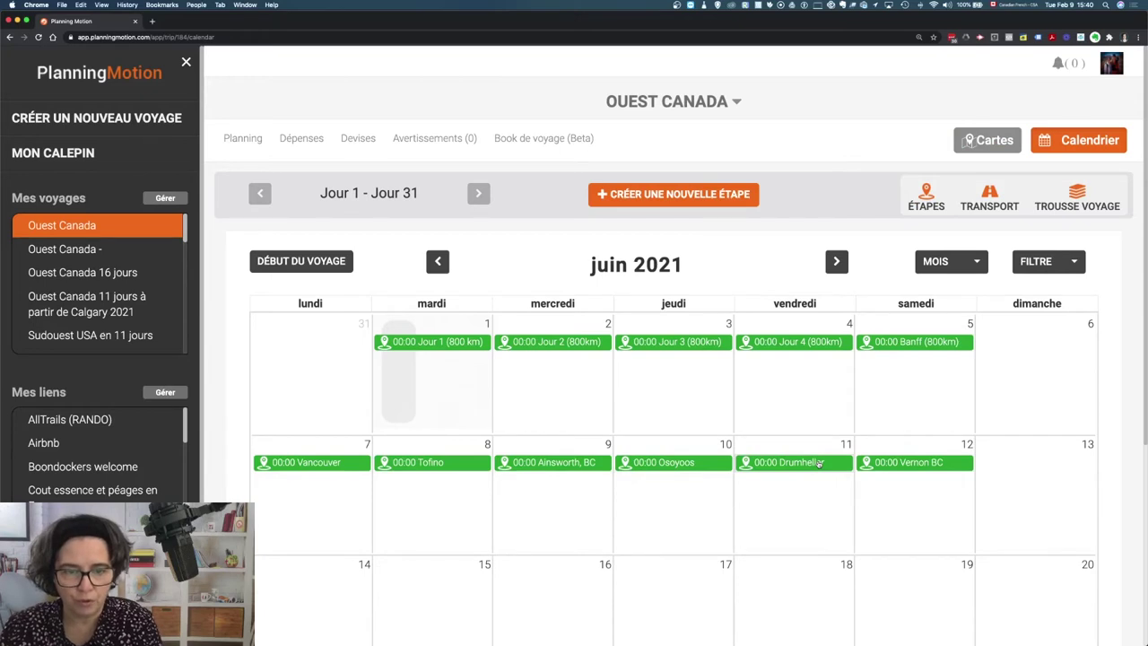
# In the Cartes Google stop list, untick the Lieu de départ and Lieu de retour
pyautogui.click(979, 148)
pyautogui.click(456, 254)
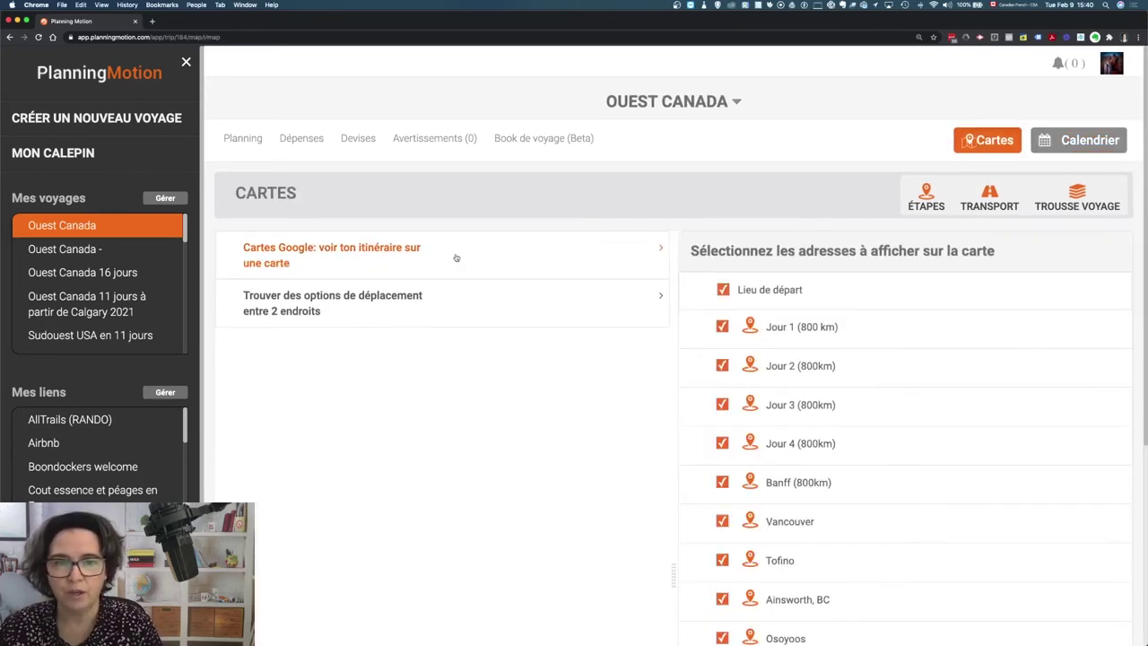
pyautogui.scroll(-5, 829, 367)
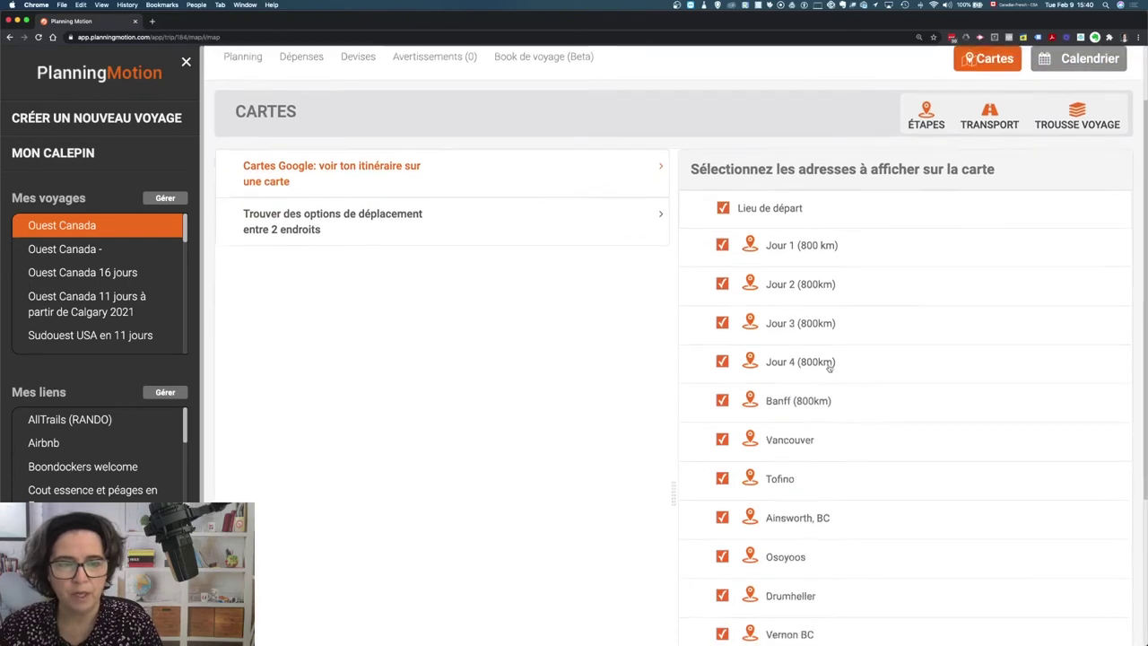
pyautogui.scroll(5, 830, 367)
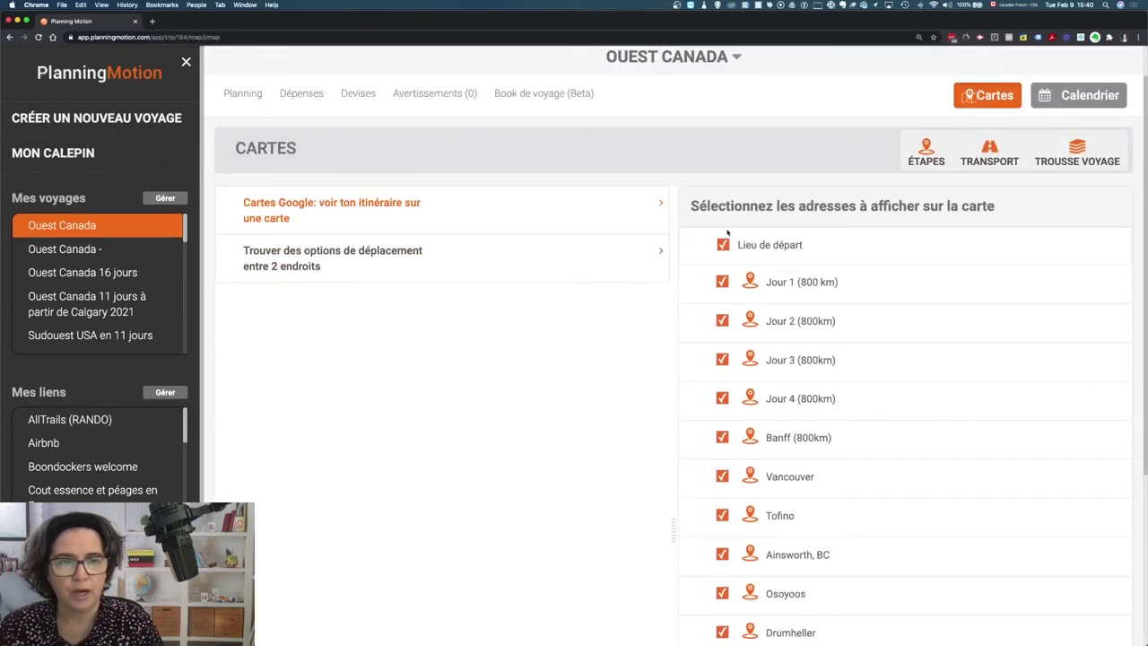
pyautogui.click(723, 246)
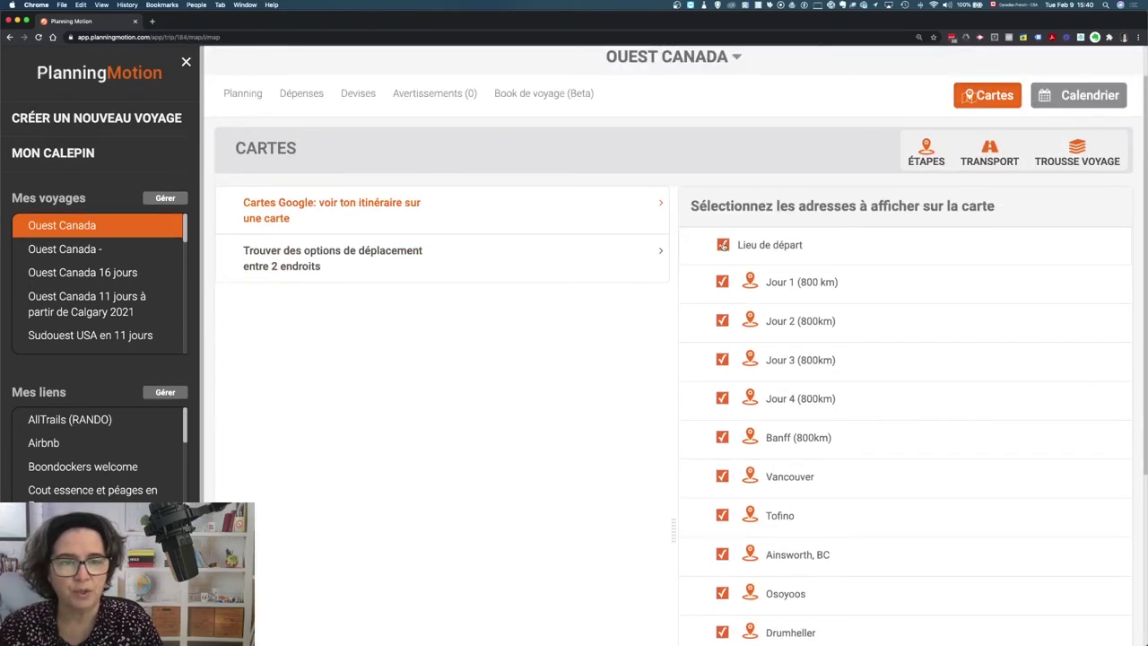
pyautogui.scroll(-5, 741, 471)
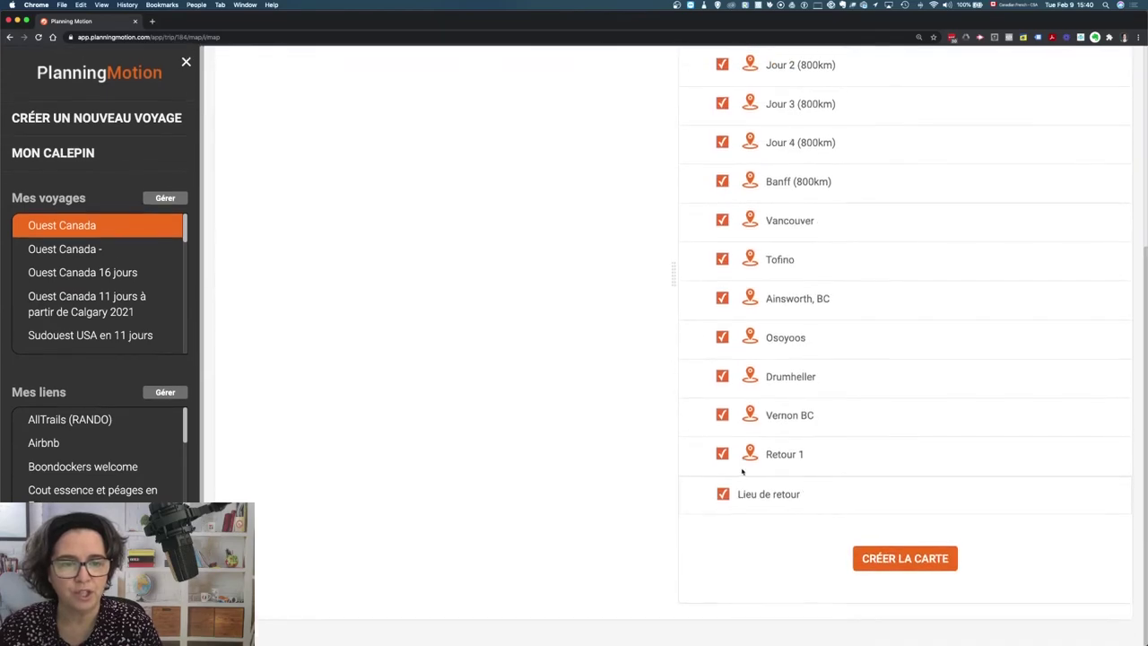
pyautogui.click(722, 494)
pyautogui.scroll(5, 768, 314)
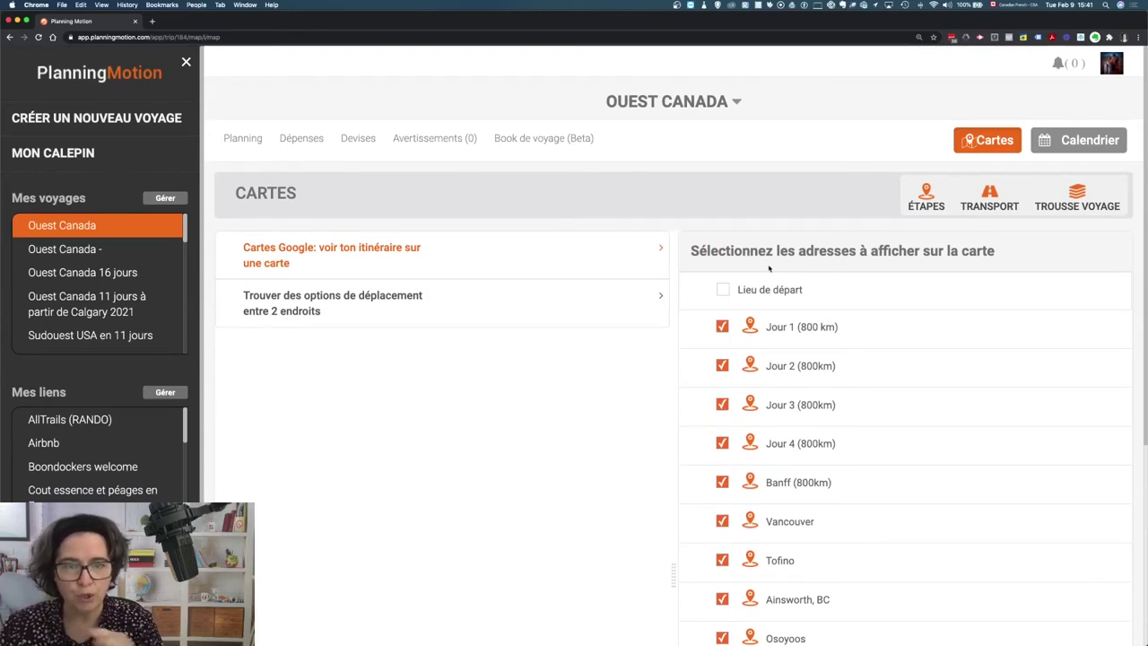
# Clear the addresses of the Lieu de départ and Lieu de retour stages
pyautogui.click(910, 208)
pyautogui.click(353, 289)
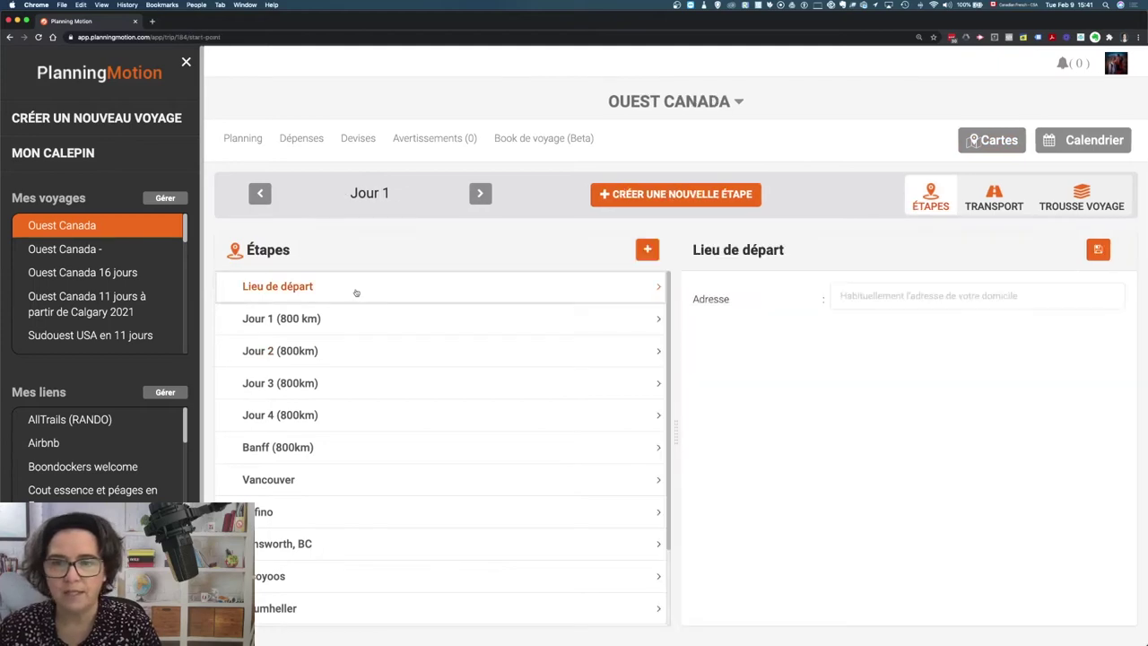
pyautogui.tripleClick(944, 295)
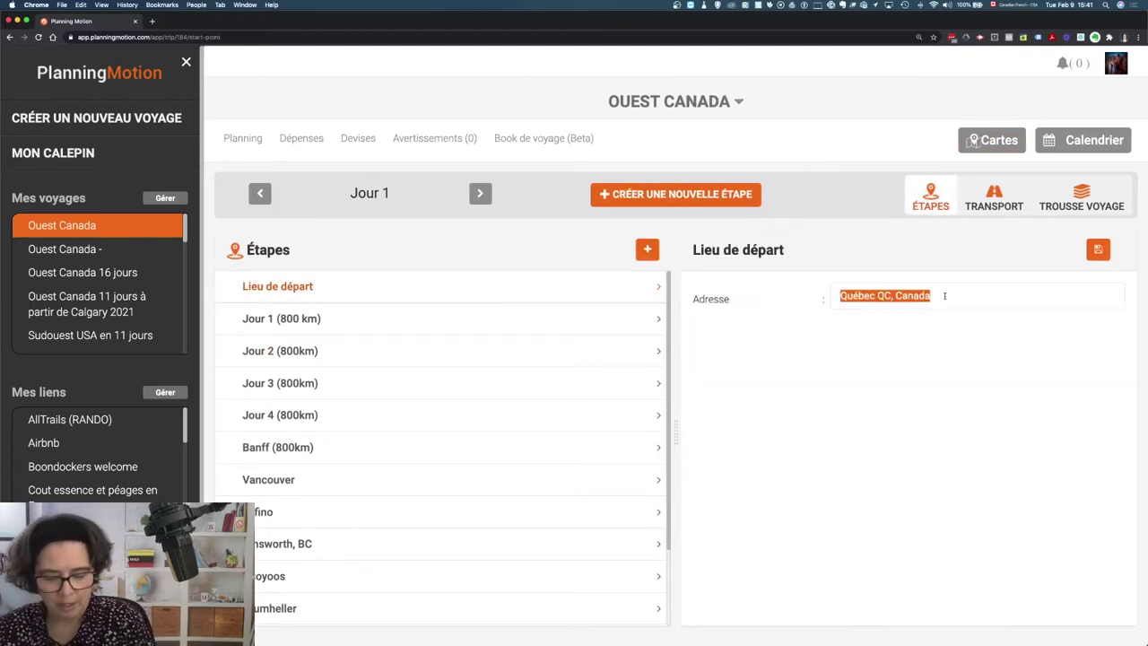
pyautogui.press('BackSpace')
pyautogui.scroll(-3, 508, 406)
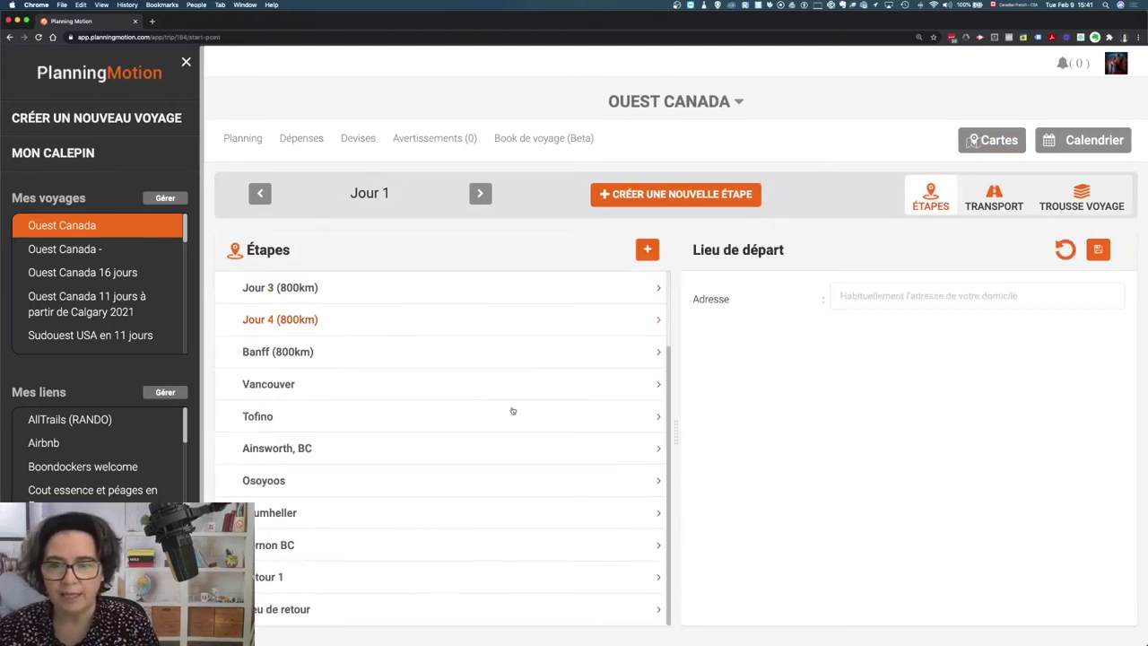
pyautogui.click(470, 601)
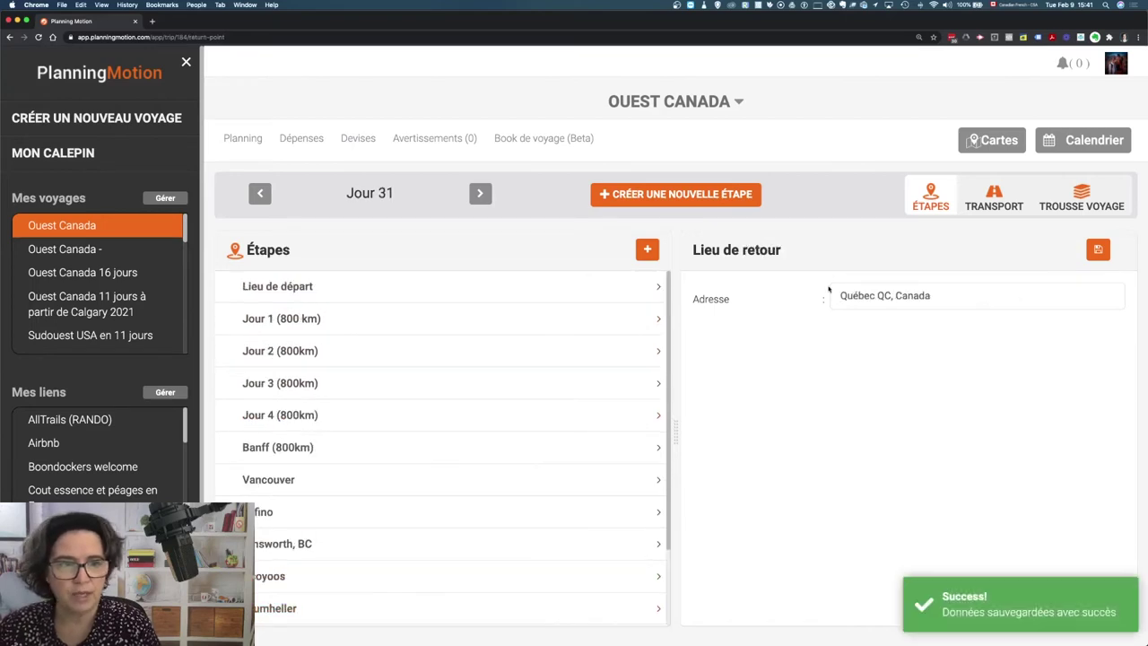
pyautogui.tripleClick(936, 294)
pyautogui.press('BackSpace')
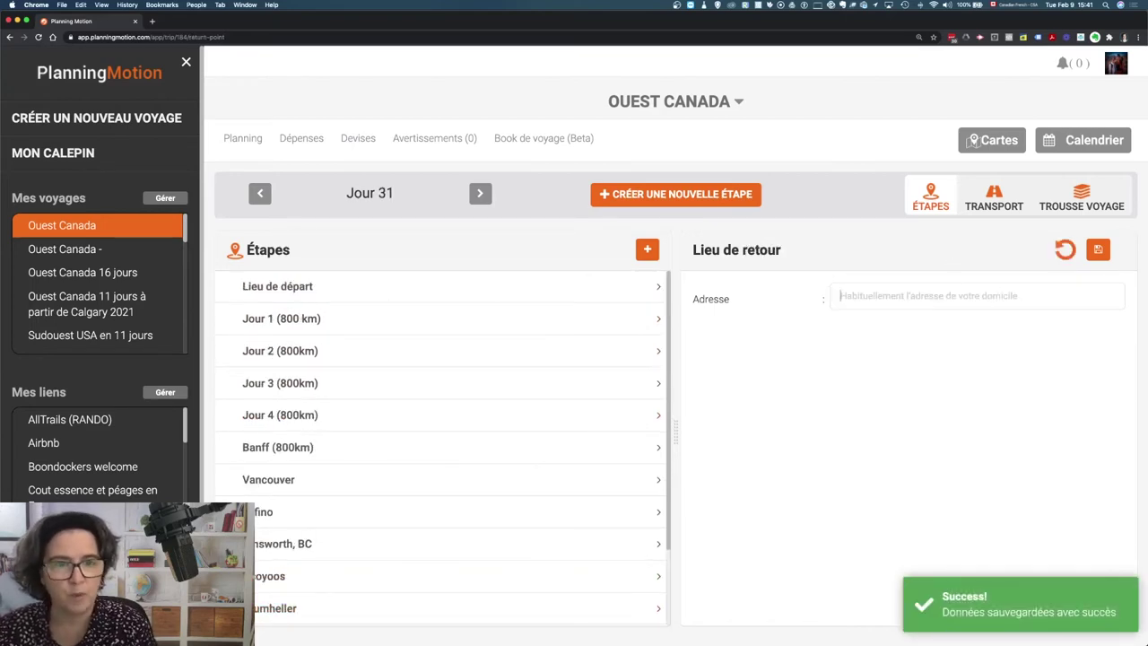
# Create the Google map of all ticked Ouest Canada stops
pyautogui.click(989, 139)
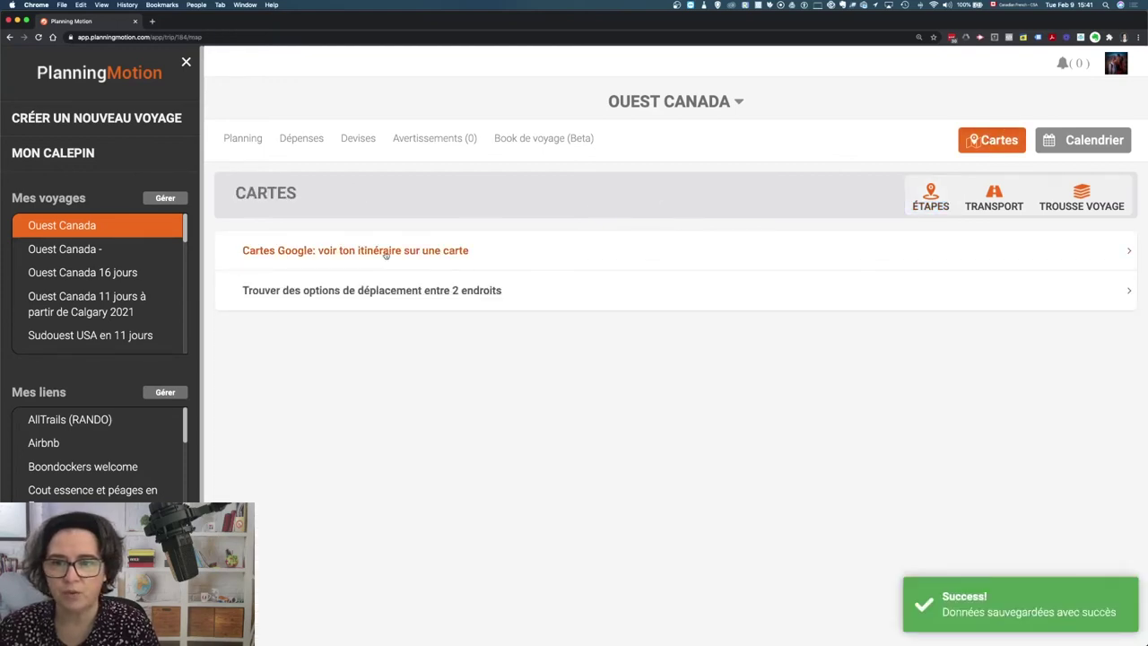
pyautogui.click(385, 255)
pyautogui.scroll(-1, 790, 302)
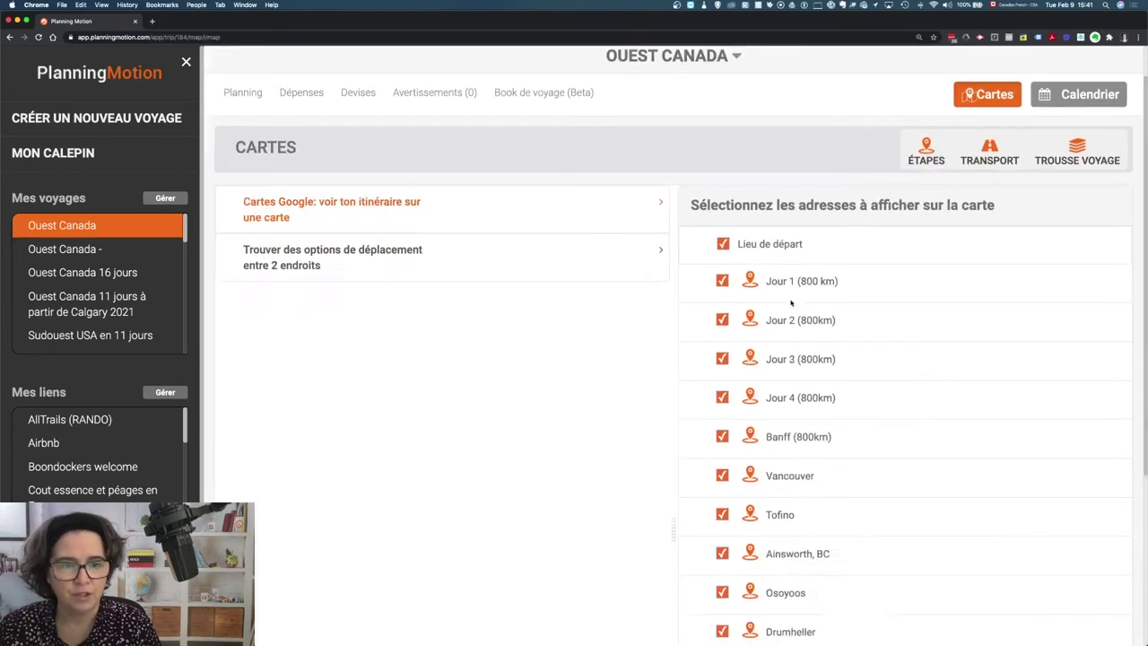
pyautogui.scroll(-5, 791, 302)
pyautogui.click(883, 559)
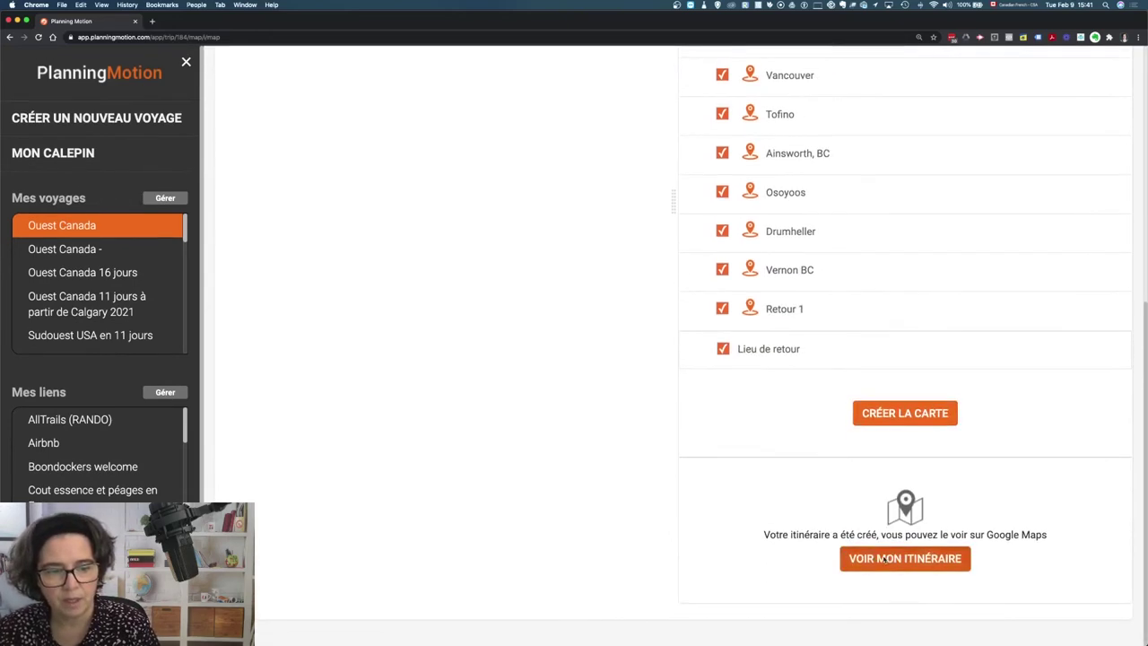
# Review the Banff-to-Vernon driving route (49 h, 3 978 km) in Google Maps, then close that tab
pyautogui.click(884, 559)
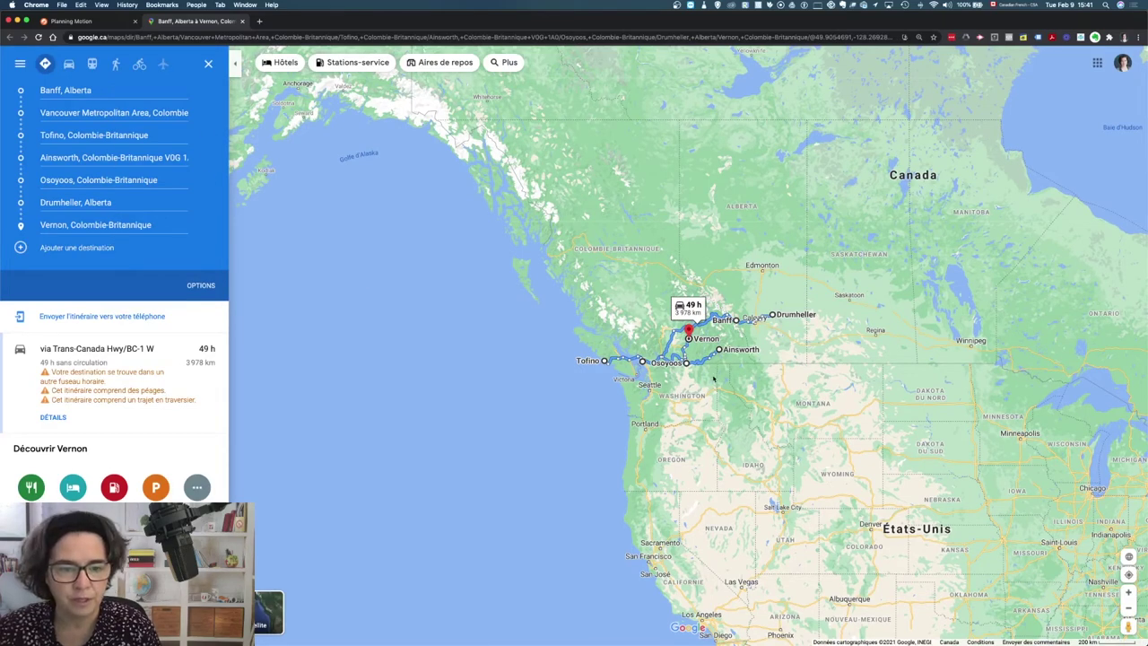
pyautogui.scroll(2, 712, 377)
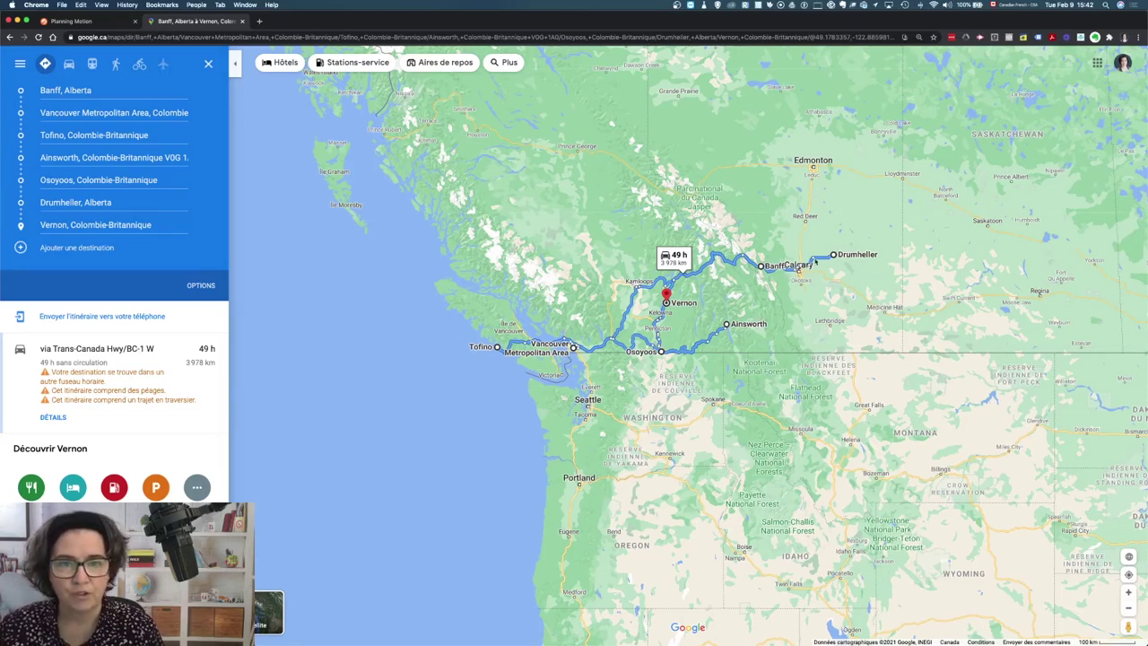
pyautogui.click(241, 20)
pyautogui.scroll(10, 924, 182)
# In the June 2021 calendar, move Drumheller to the 5th, Osoyoos to the 9th, Vernon BC to the 10th, Ainsworth to the 11th
pyautogui.click(1079, 143)
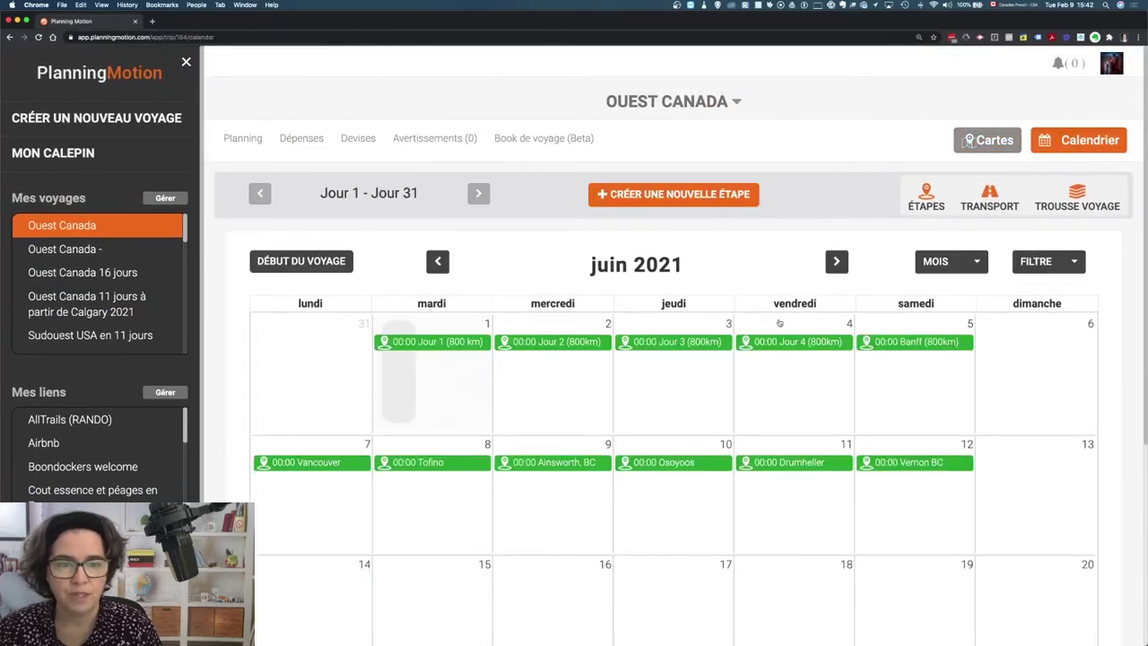
pyautogui.scroll(-5, 779, 323)
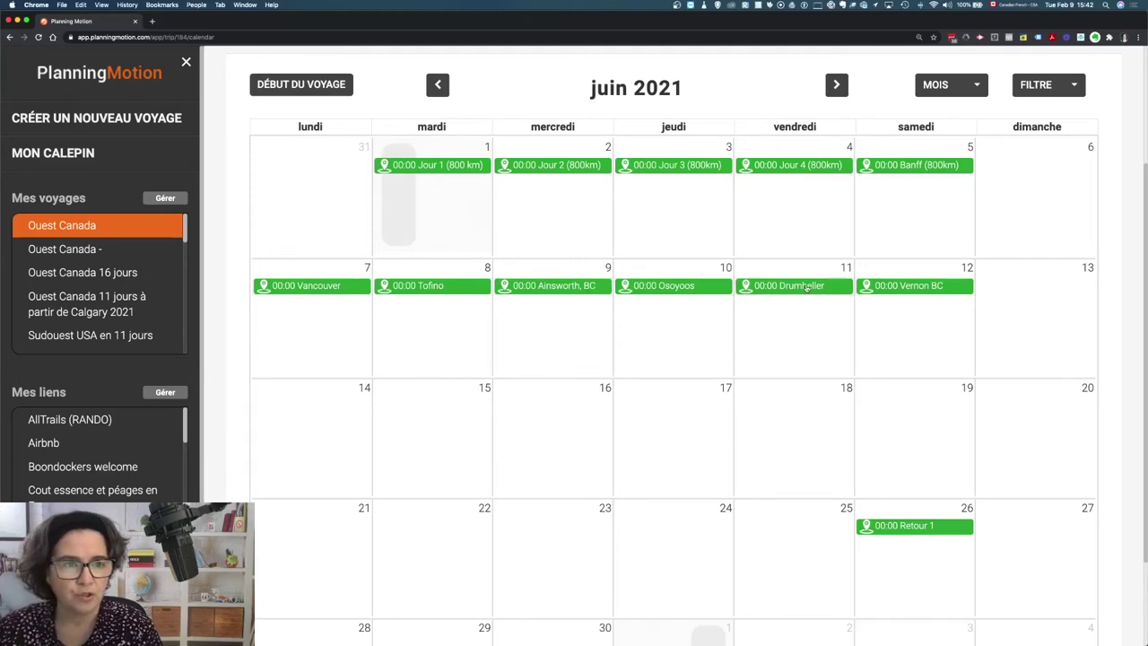
pyautogui.moveTo(806, 287); pyautogui.dragTo(1058, 158)
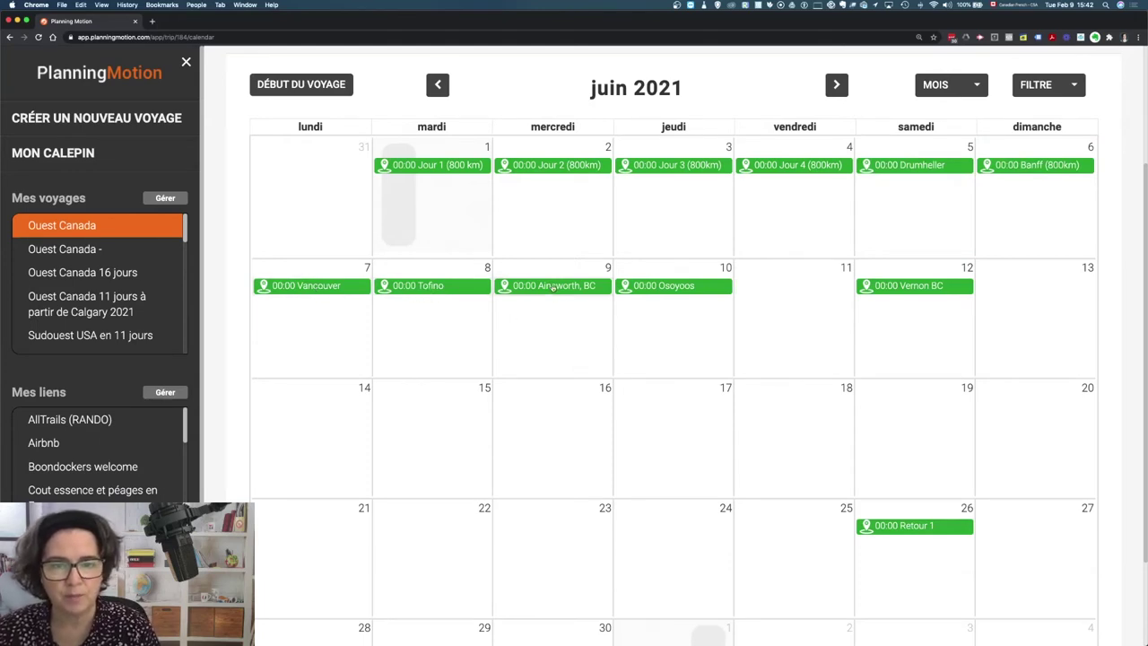
pyautogui.moveTo(553, 288); pyautogui.dragTo(1046, 294)
pyautogui.moveTo(700, 289); pyautogui.dragTo(614, 292)
pyautogui.moveTo(912, 286); pyautogui.dragTo(692, 286)
pyautogui.moveTo(1016, 287); pyautogui.dragTo(797, 289)
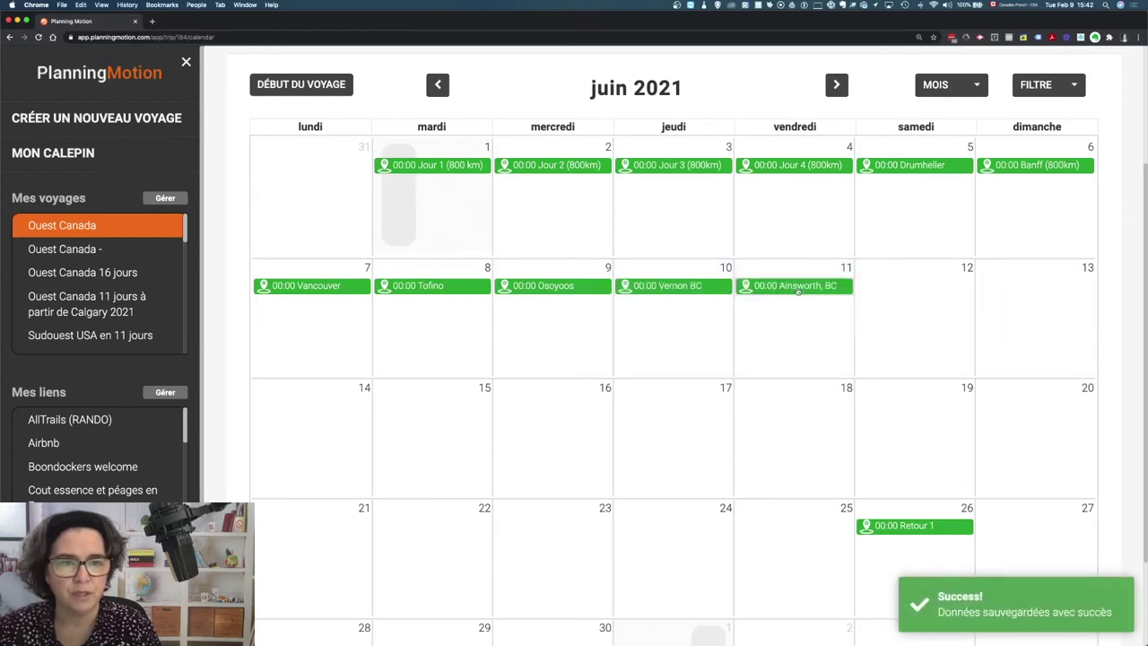
pyautogui.scroll(4, 944, 178)
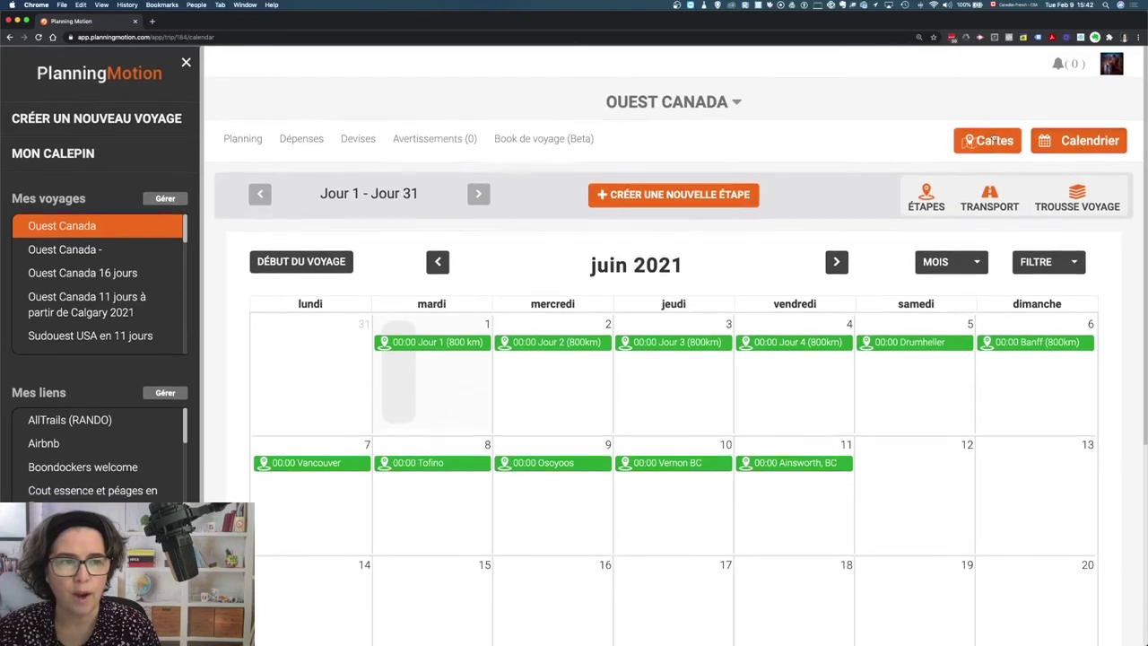
# Create a Cartes Google map from all checked stops and open the route in Google Maps
pyautogui.click(970, 142)
pyautogui.click(514, 245)
pyautogui.scroll(-5, 858, 410)
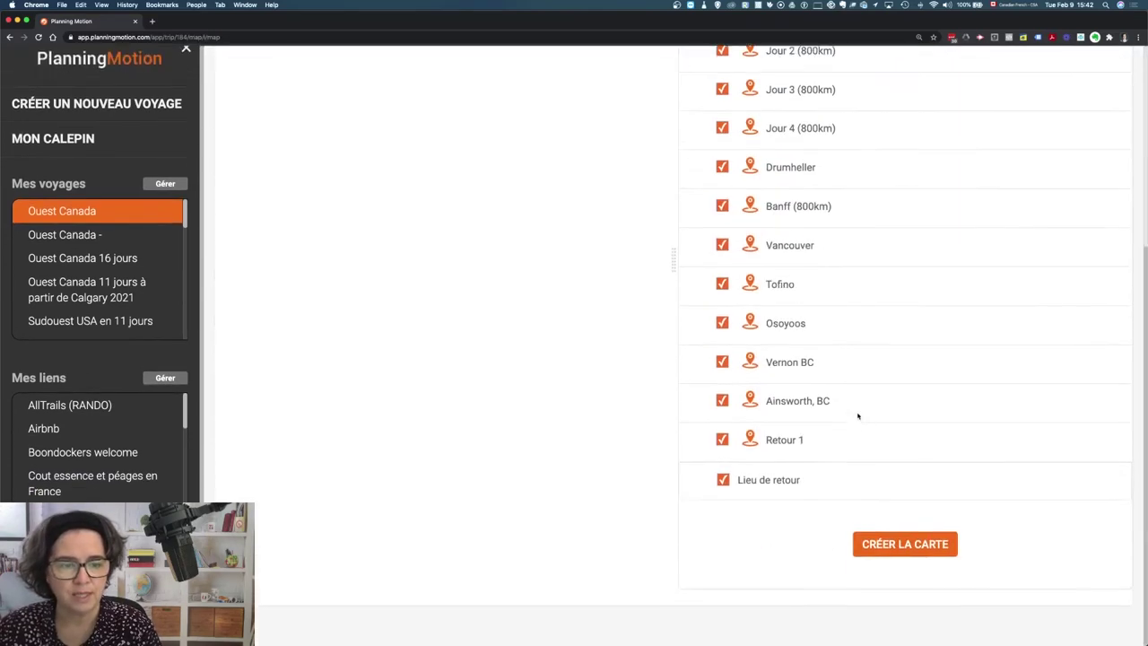
pyautogui.click(897, 558)
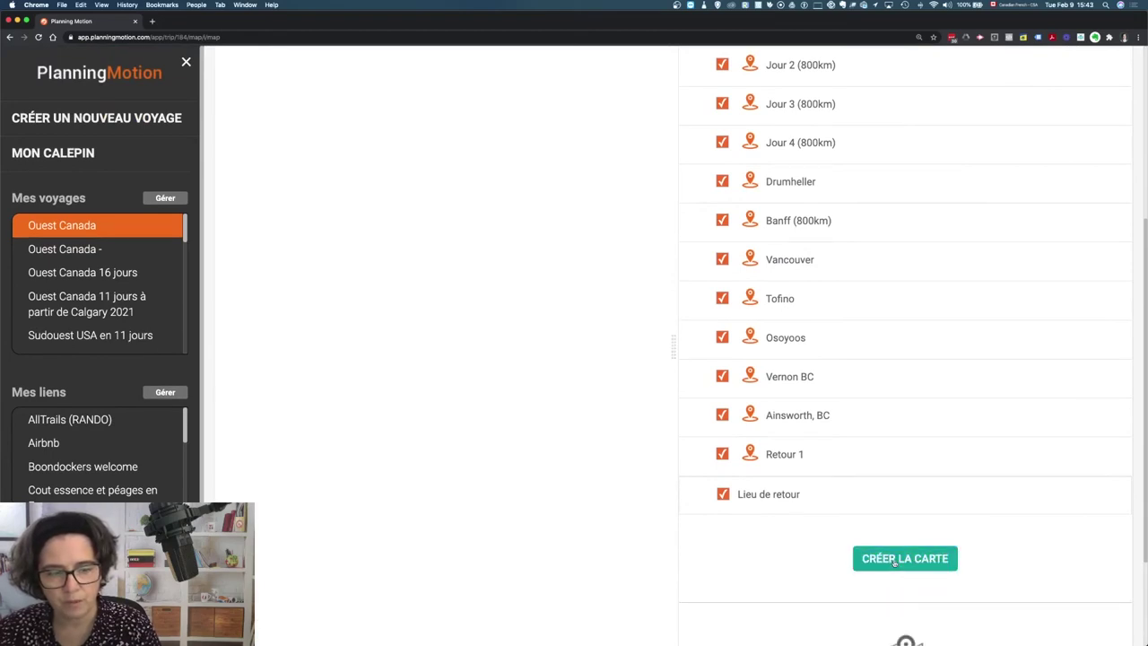
pyautogui.click(901, 556)
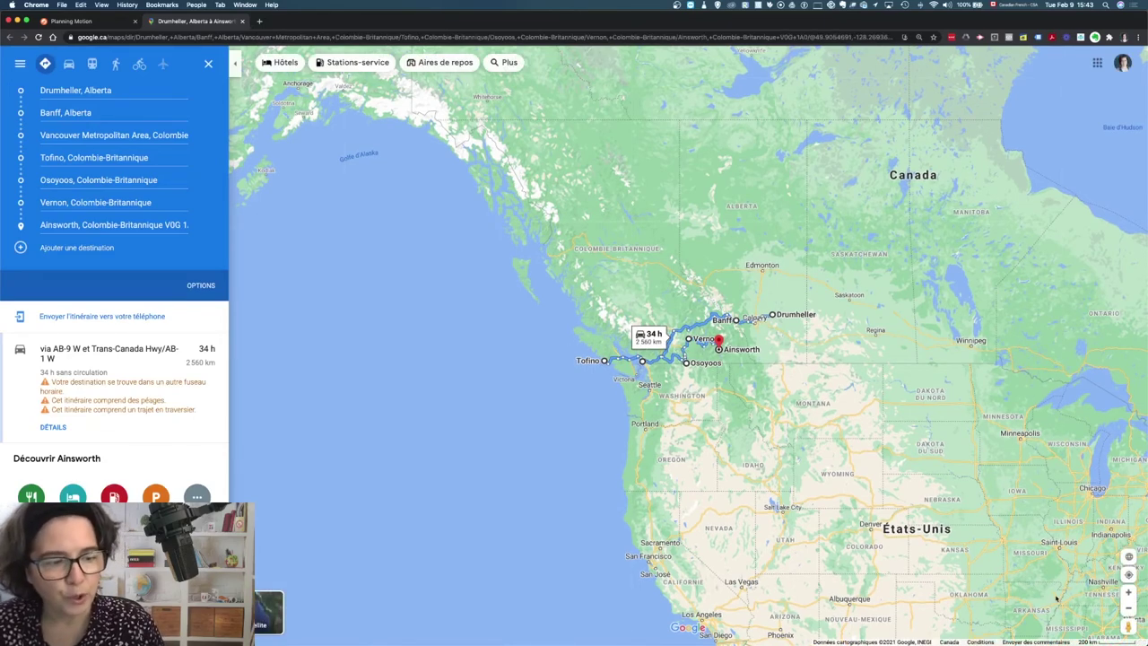
# Zoom into the Drumheller-to-Ainsworth route in Google Maps to inspect the stops
pyautogui.moveTo(1016, 556)
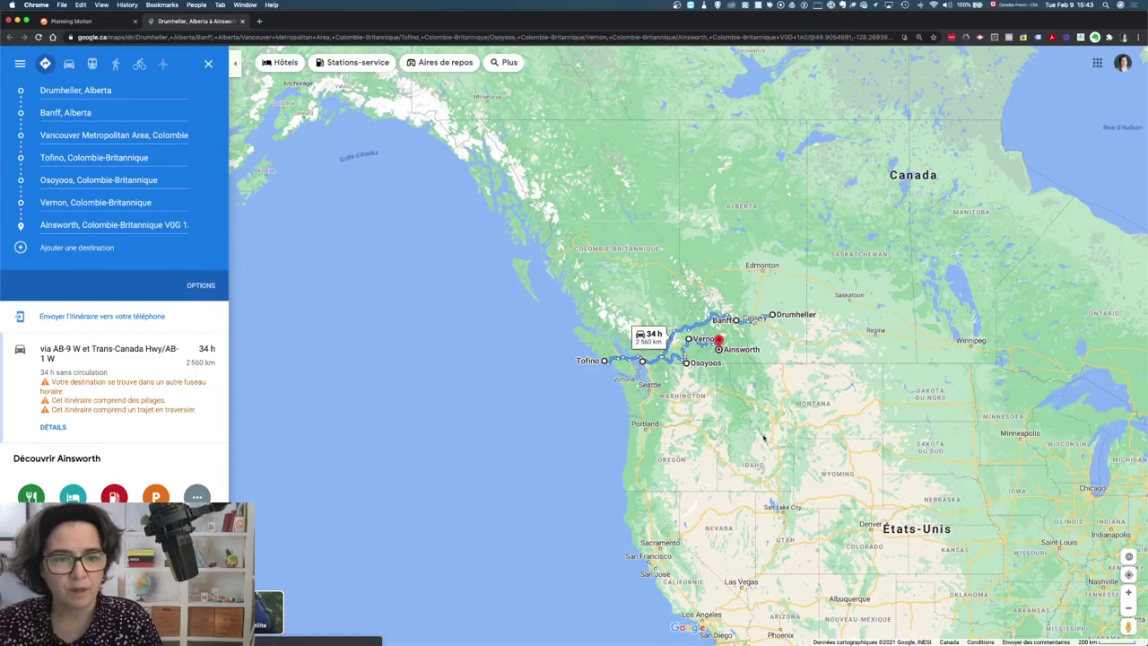
pyautogui.scroll(5, 763, 437)
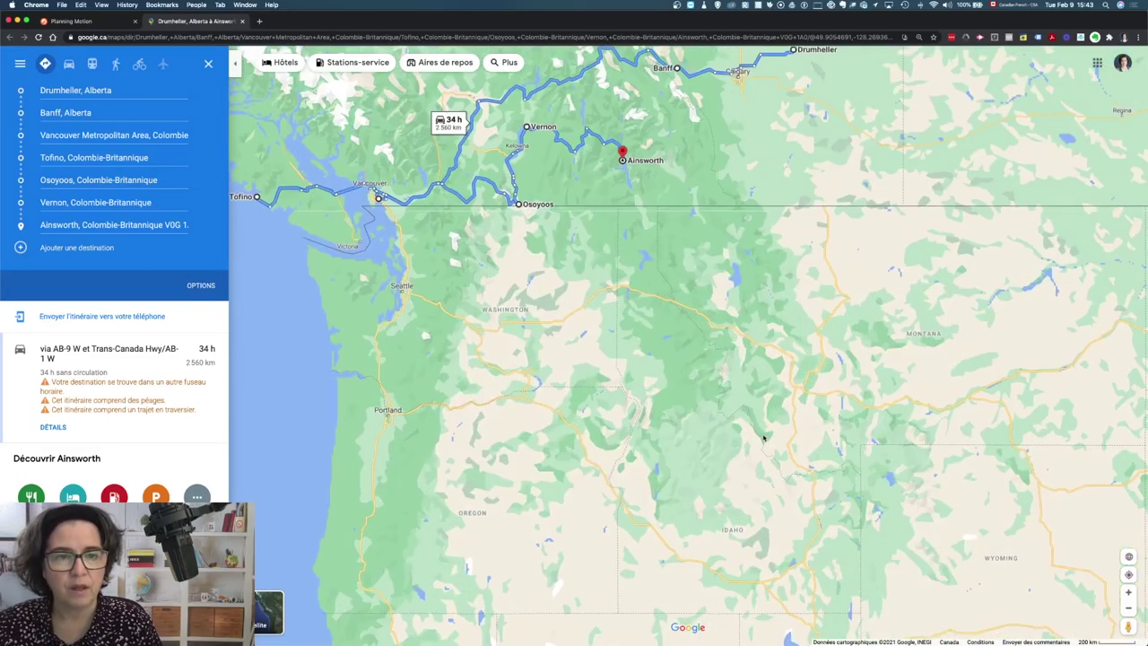
pyautogui.scroll(3, 709, 164)
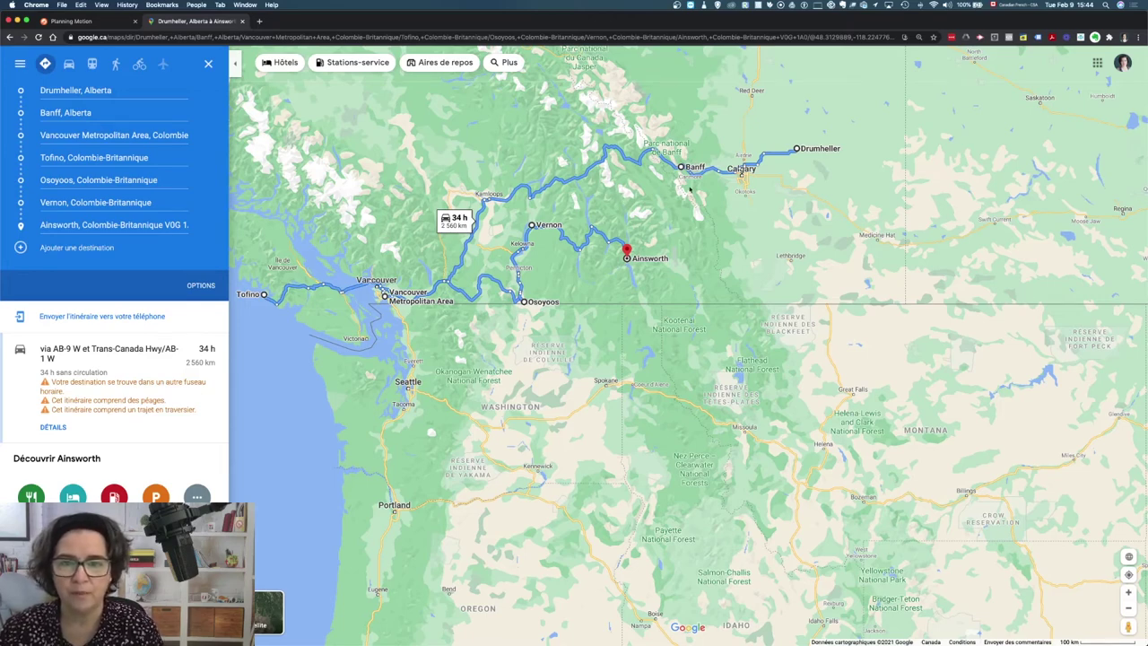
# Untick Vancouver and Tofino, recreate the map and open the new route in Google Maps
pyautogui.click(241, 21)
pyautogui.scroll(3, 541, 295)
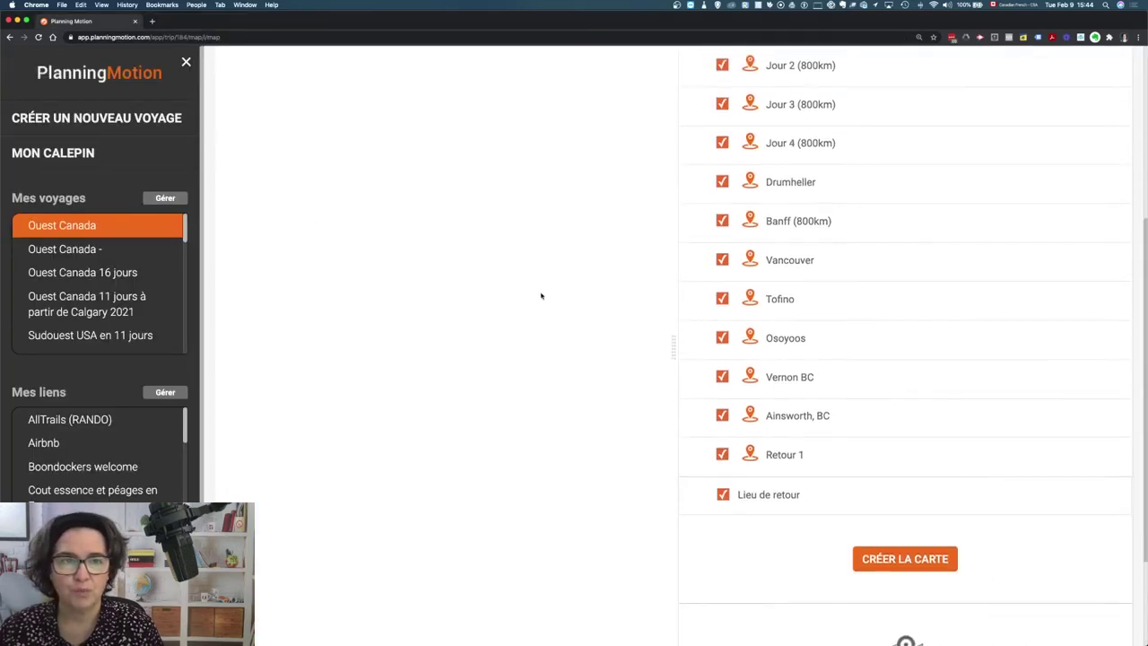
pyautogui.click(723, 271)
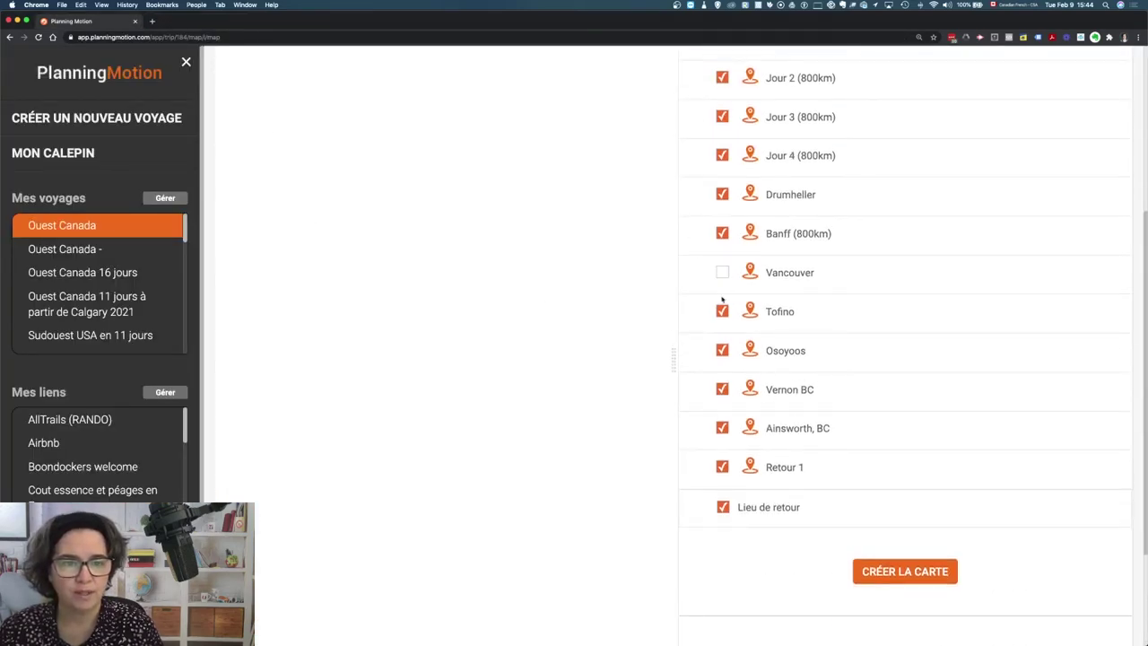
pyautogui.click(724, 311)
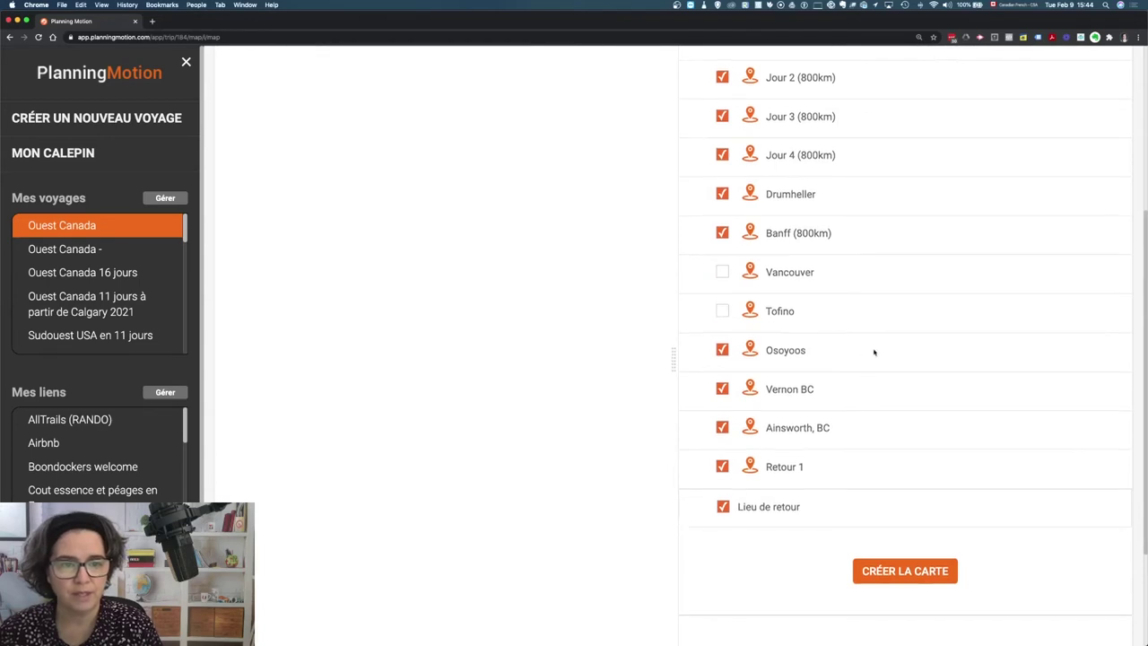
pyautogui.scroll(-3, 874, 351)
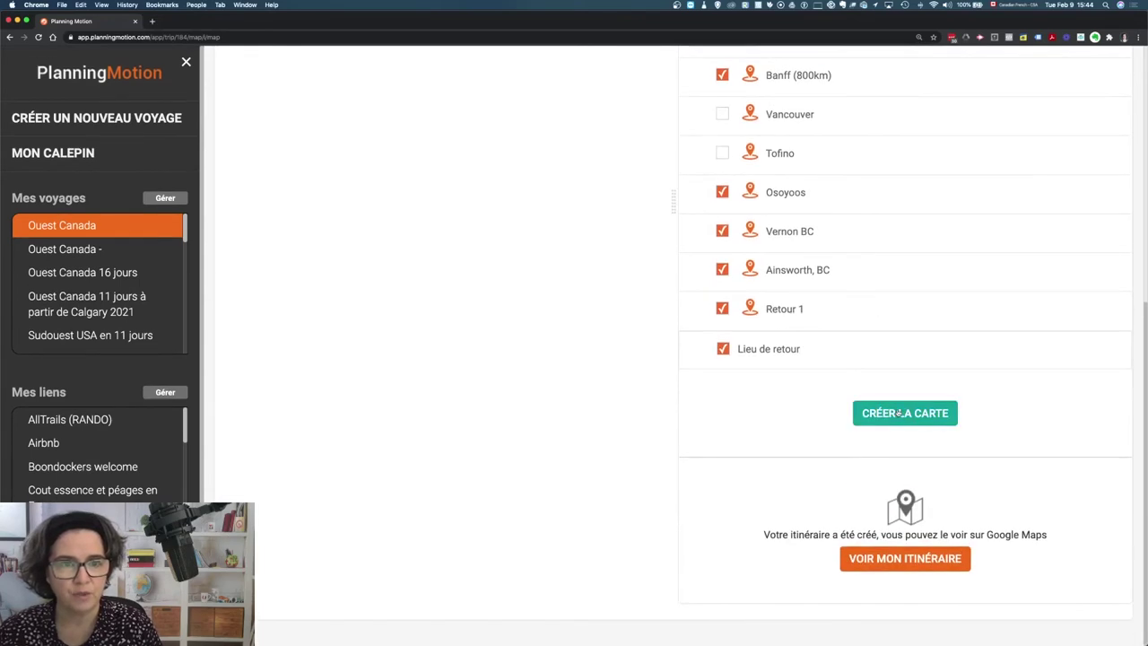
pyautogui.click(899, 412)
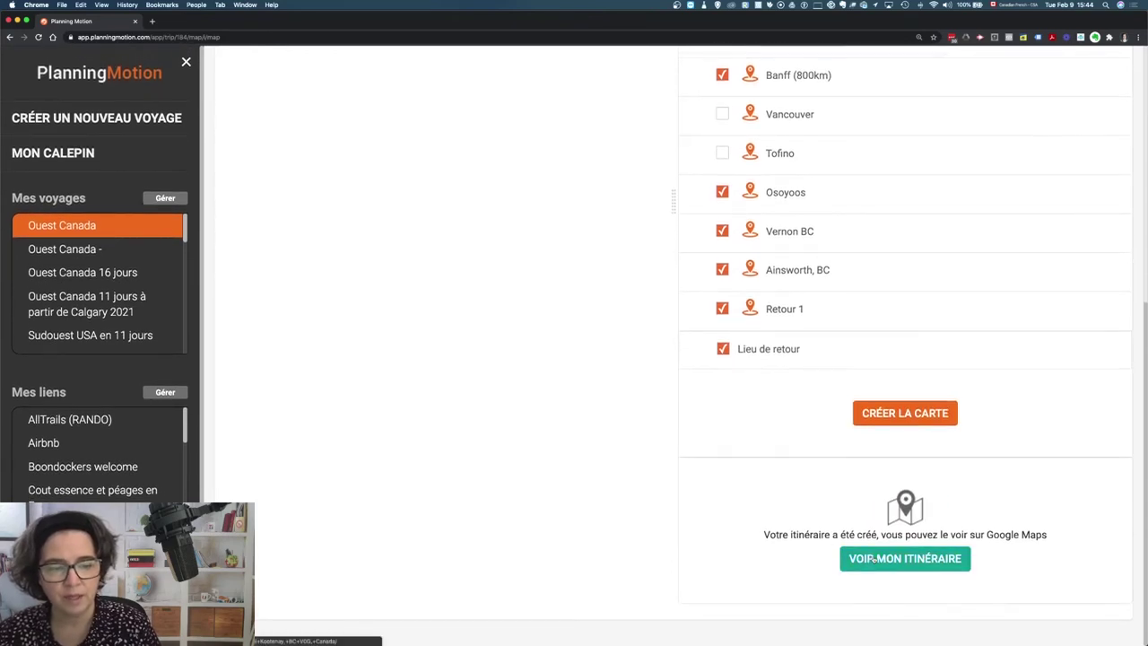
pyautogui.click(874, 557)
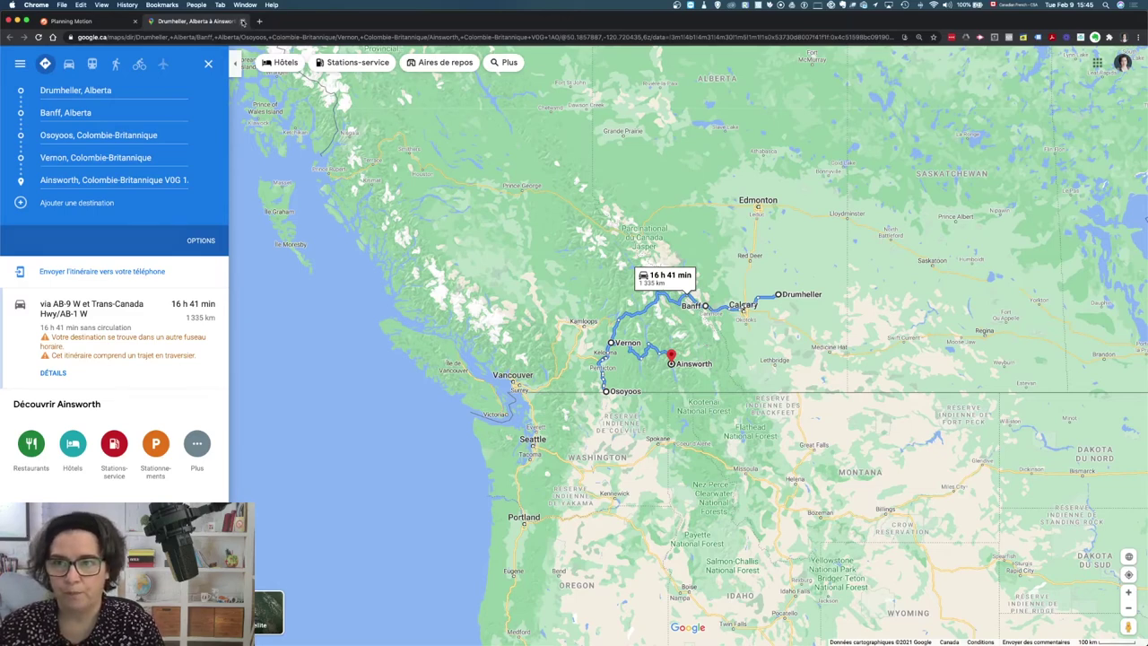
# Delete the Vancouver stage from the Ouest Canada stage list
pyautogui.click(90, 21)
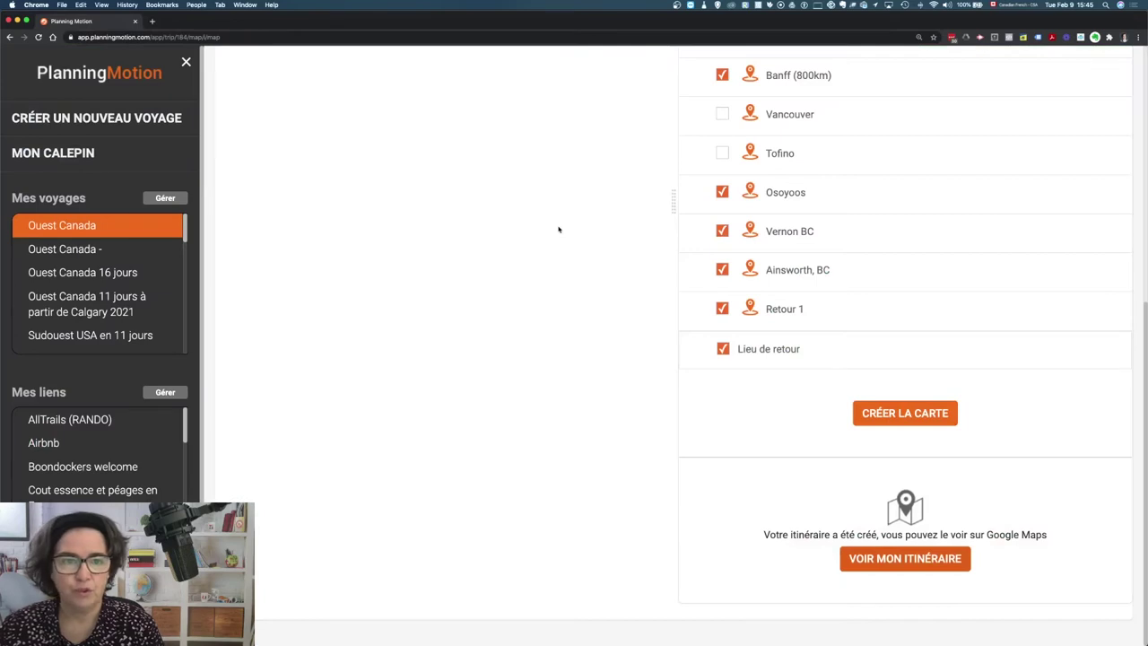
pyautogui.scroll(10, 579, 235)
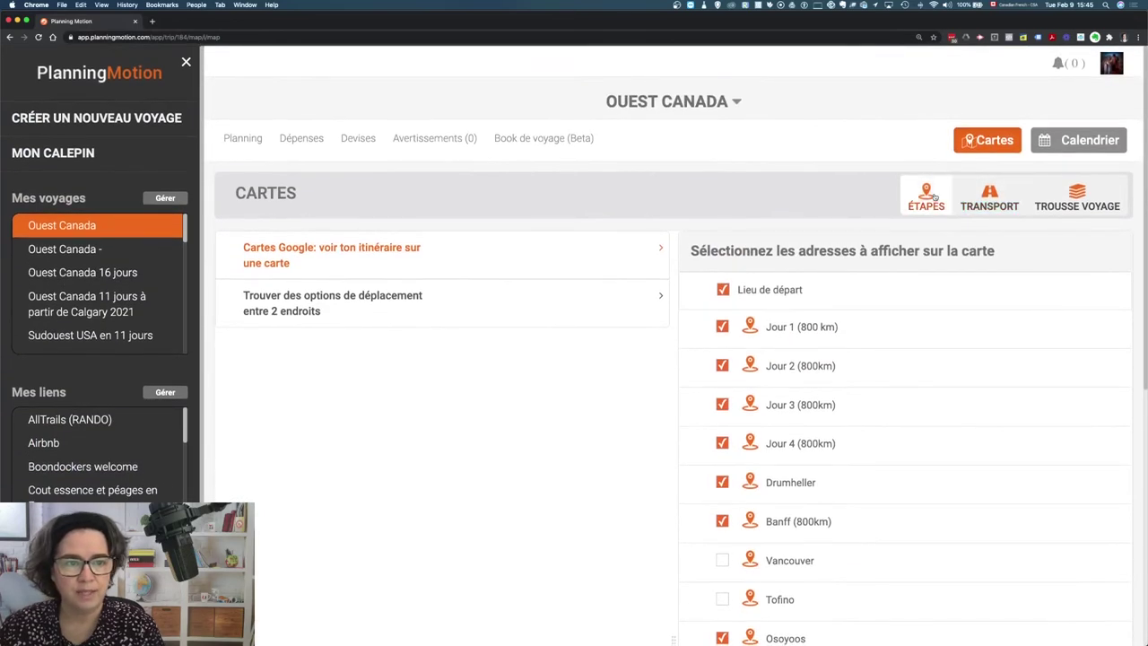
pyautogui.click(903, 203)
pyautogui.click(389, 512)
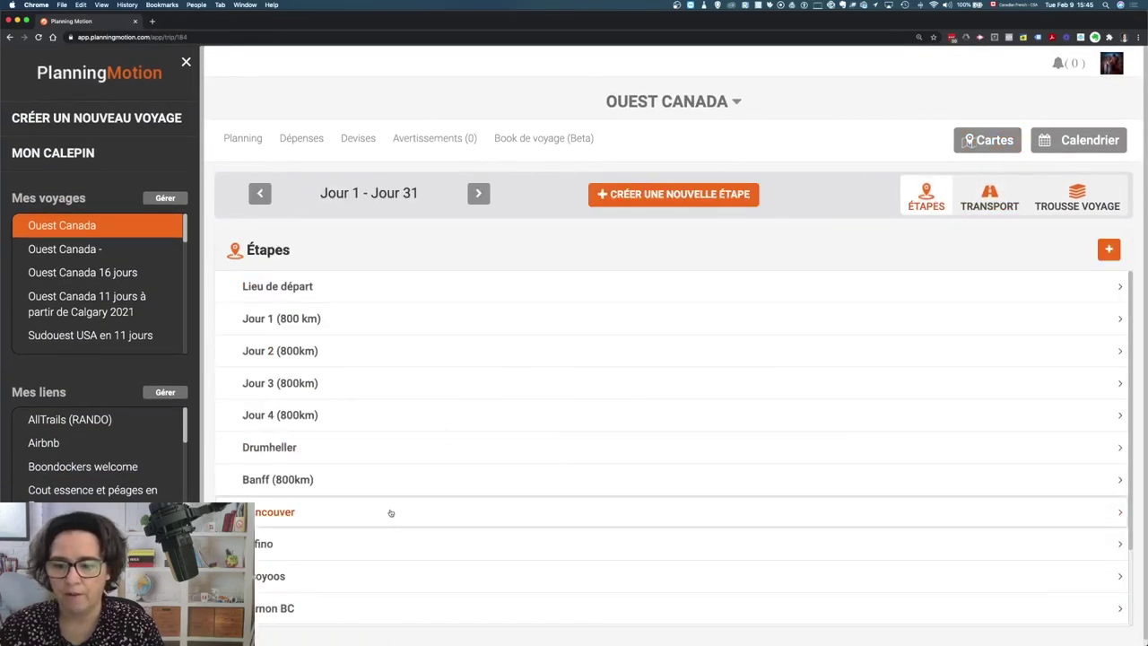
pyautogui.click(1108, 249)
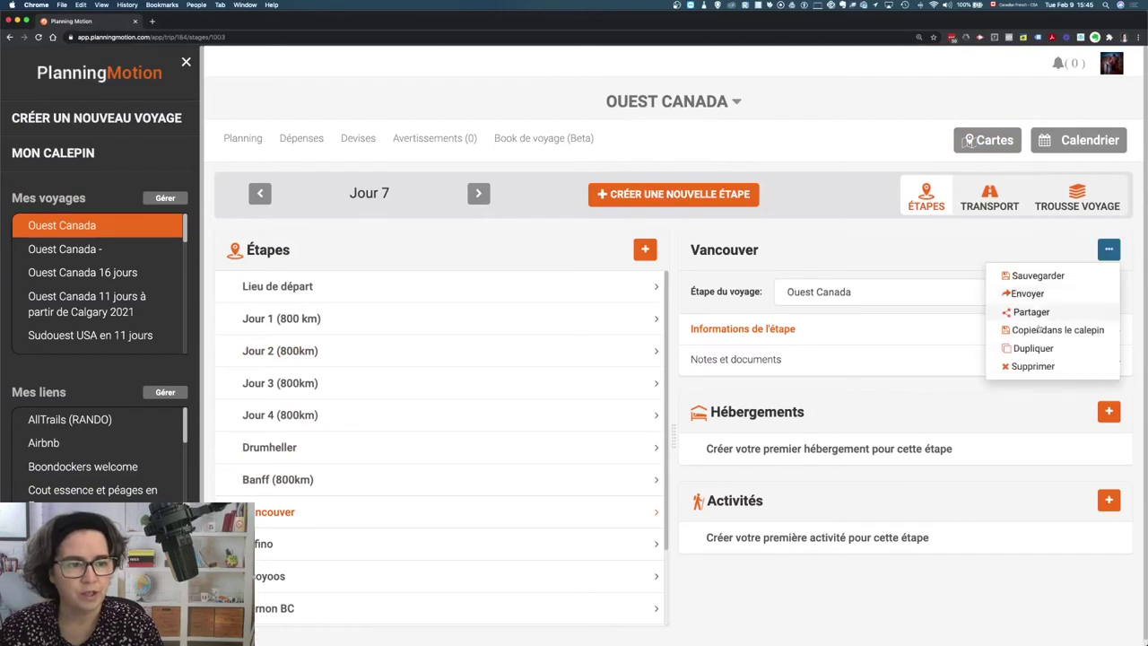
pyautogui.click(1029, 367)
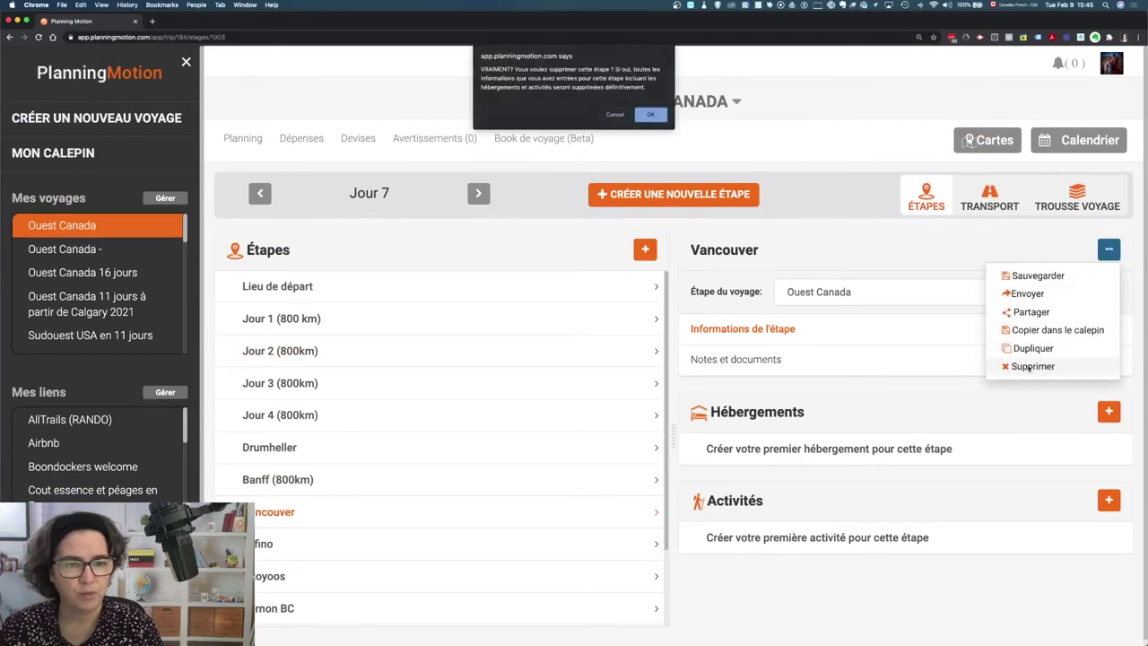
pyautogui.click(652, 115)
# Delete the Tofino stage from the stage list as well
pyautogui.scroll(-3, 379, 419)
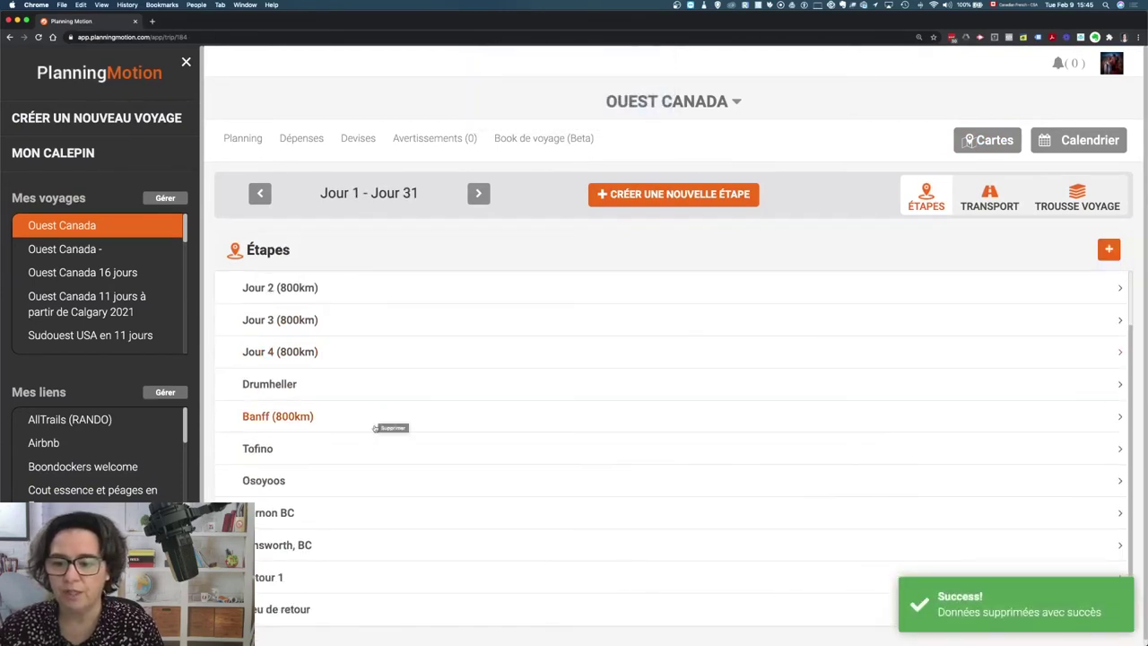
pyautogui.click(362, 453)
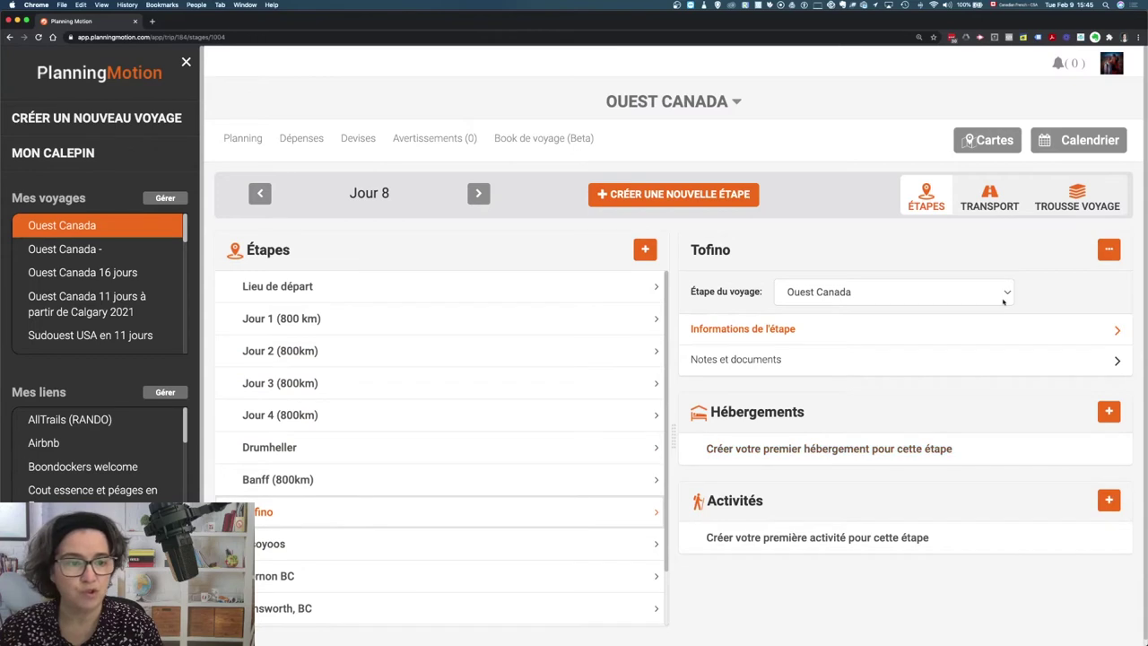
pyautogui.click(1011, 370)
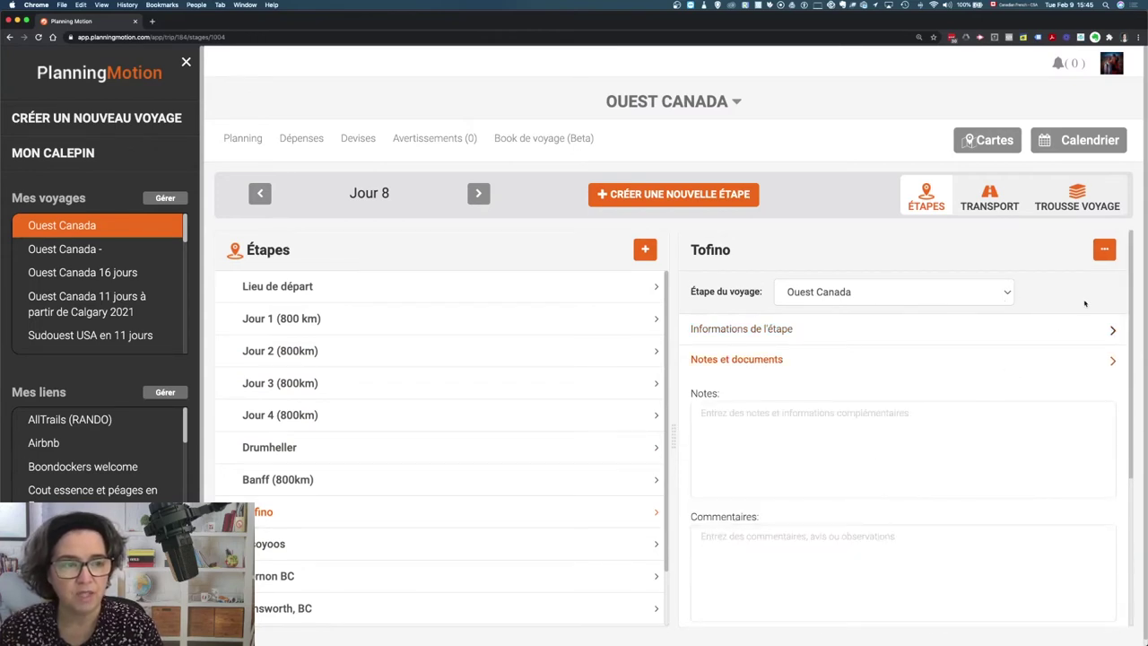
pyautogui.click(1102, 251)
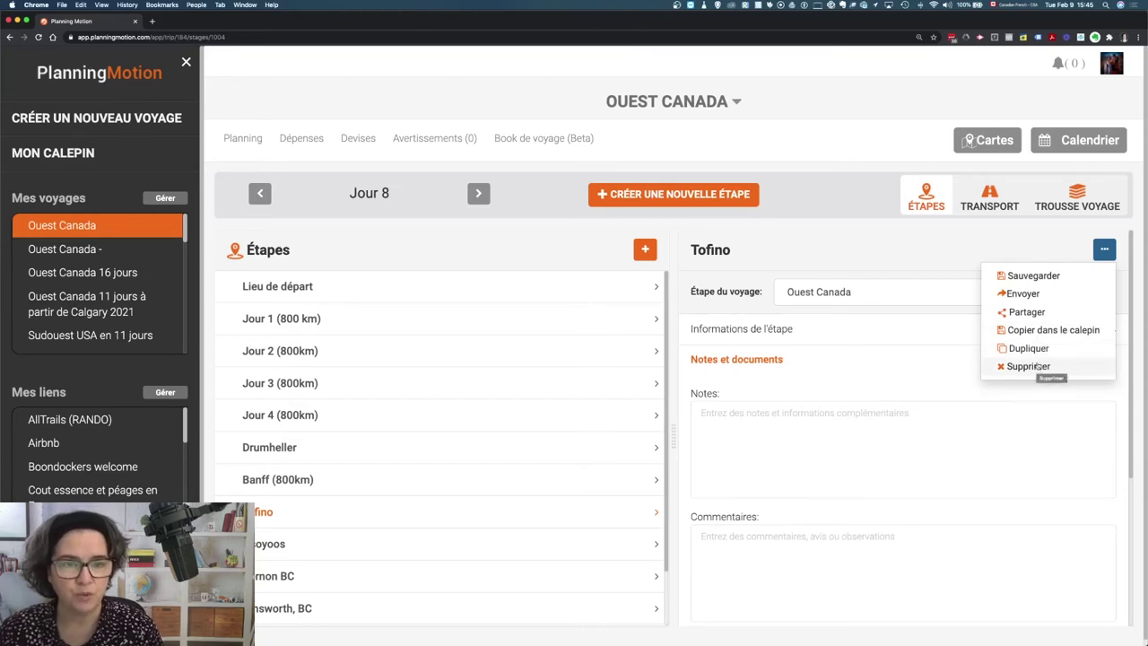
pyautogui.click(1040, 367)
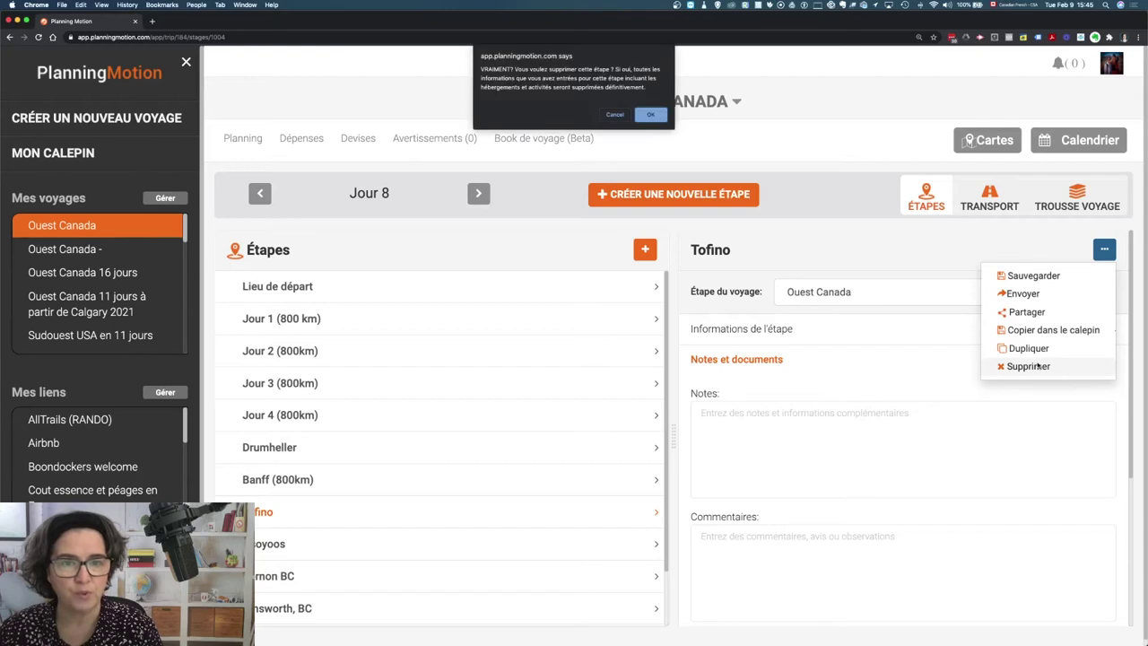
pyautogui.click(650, 115)
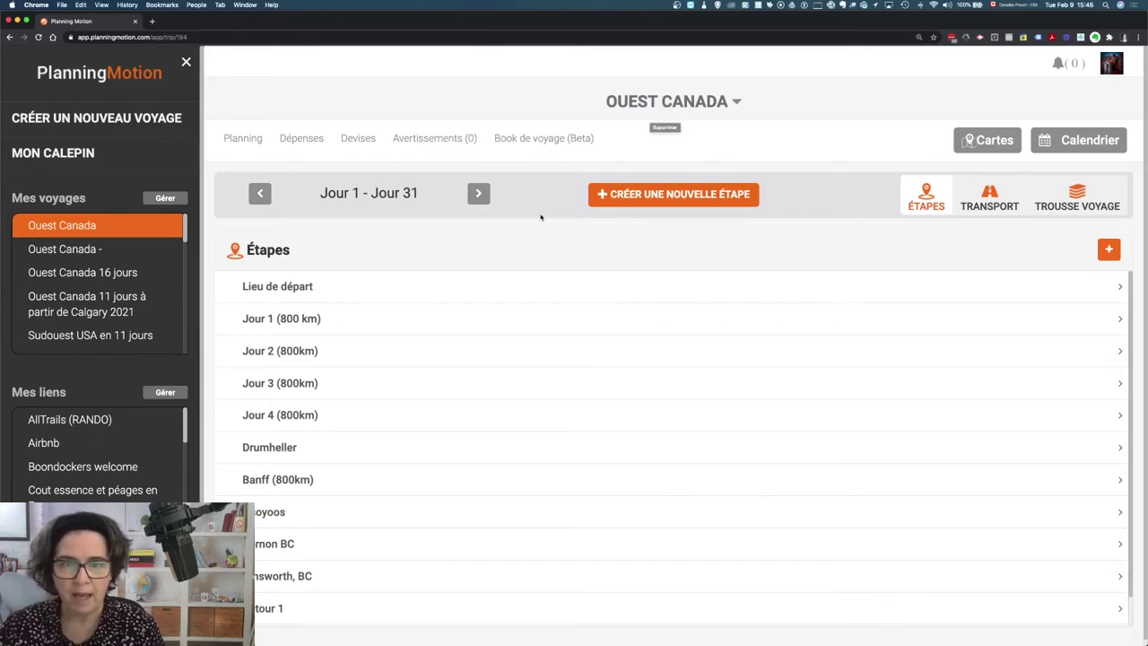
pyautogui.scroll(-1, 540, 217)
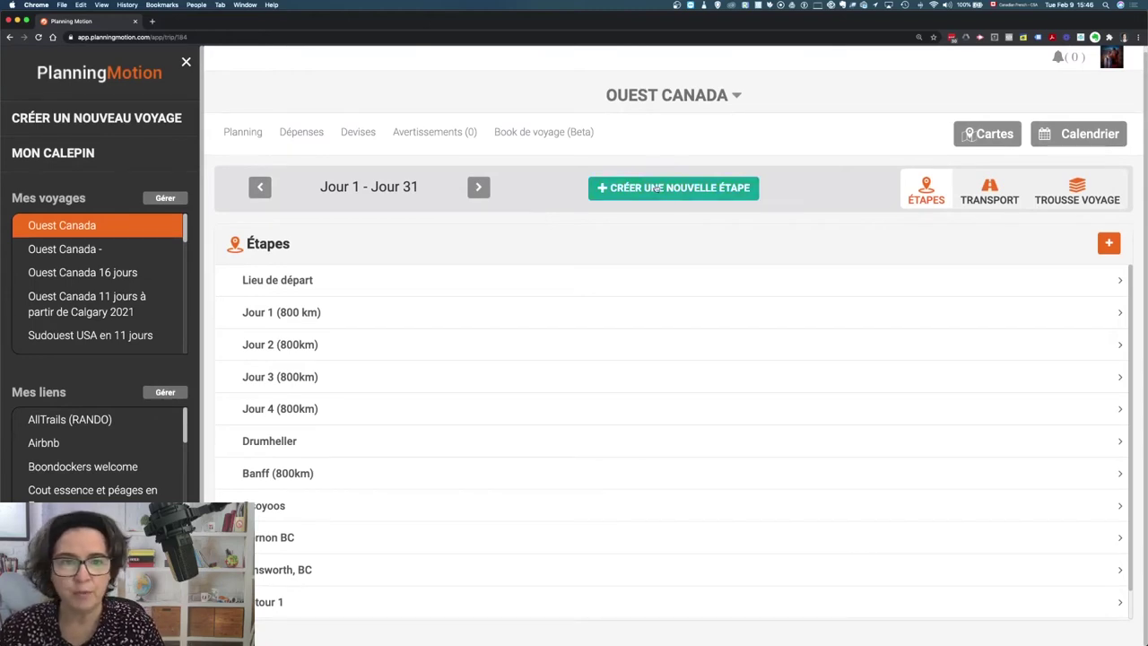
# Create a no-overnight stop named Jasper with address Jasper Alberta, Canada
pyautogui.click(657, 189)
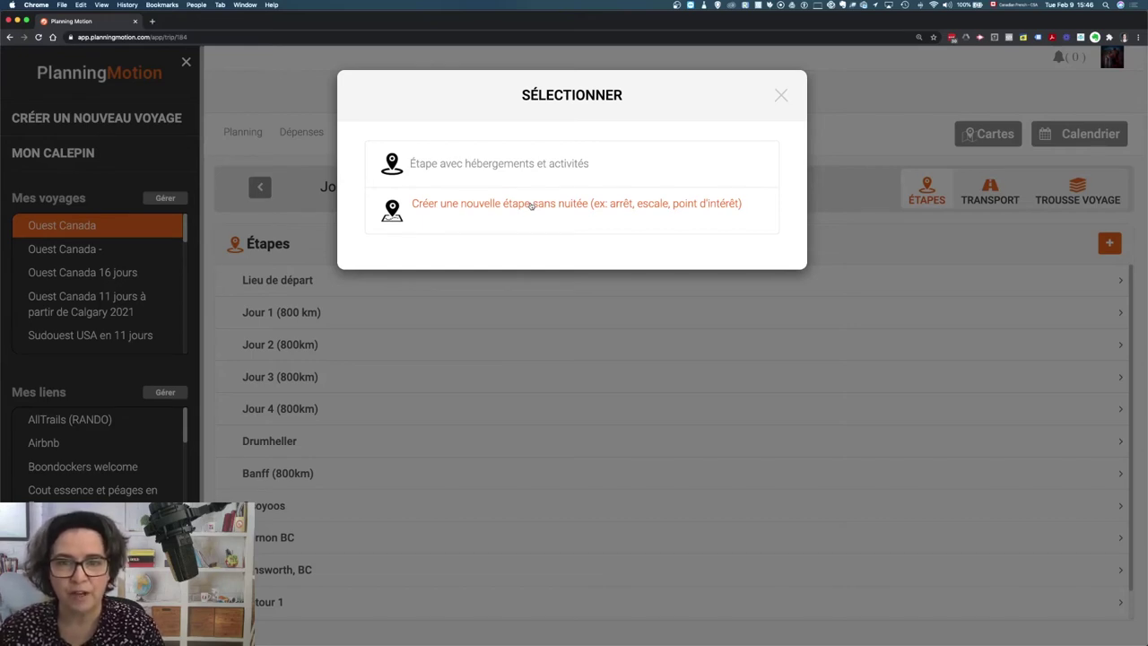
pyautogui.click(531, 204)
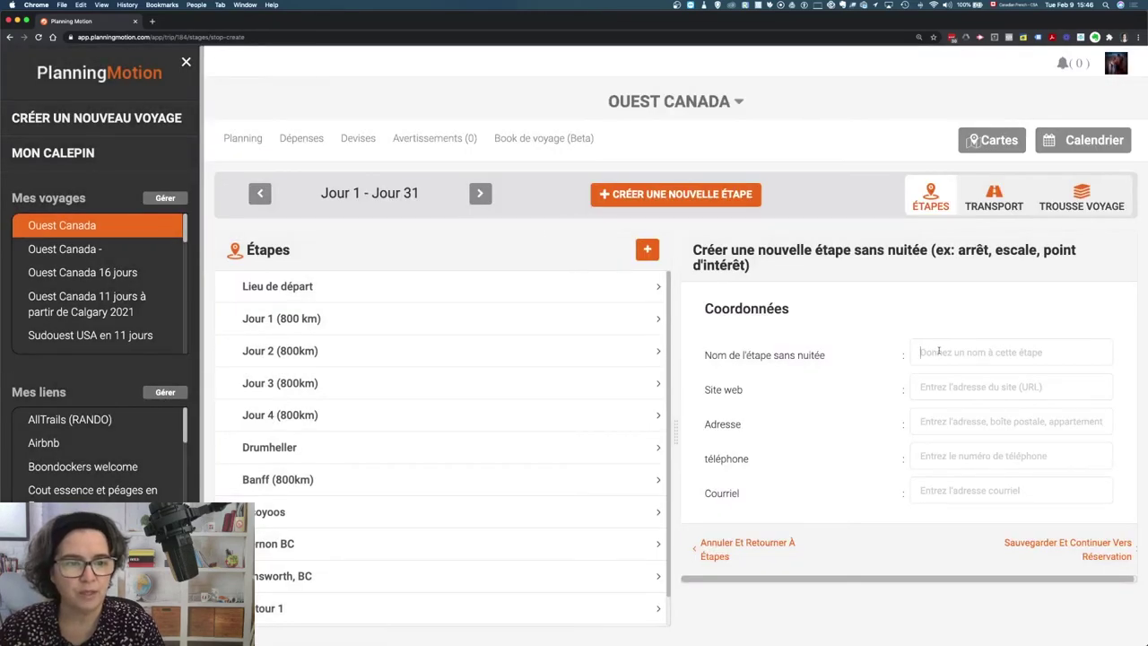
pyautogui.write('Jasper')
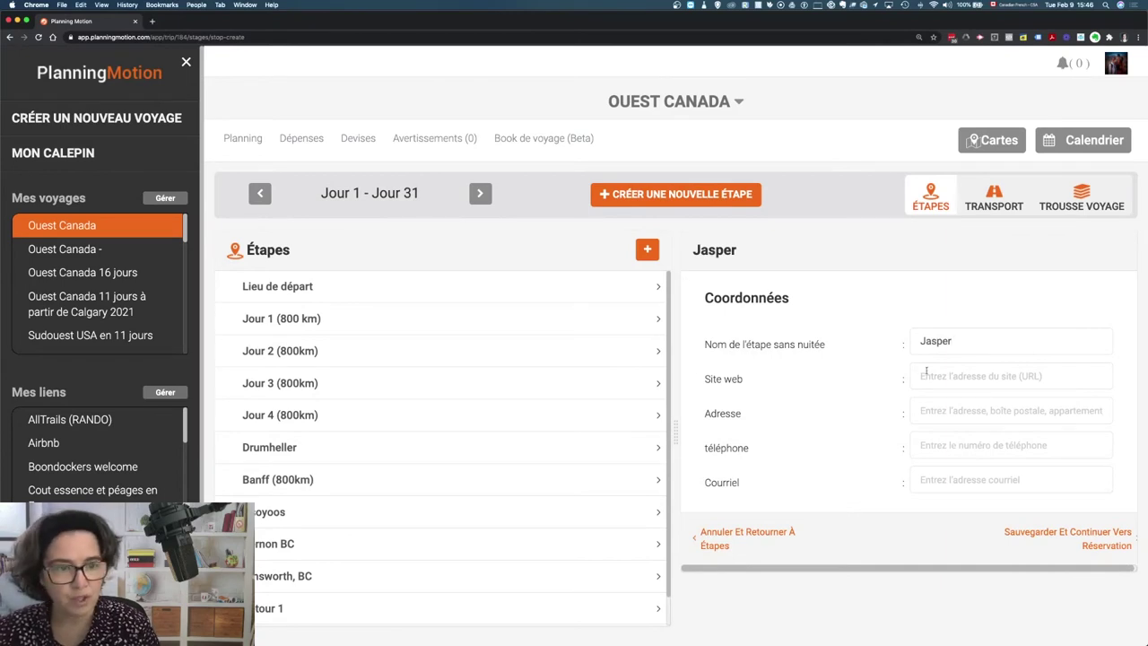
pyautogui.click(940, 410)
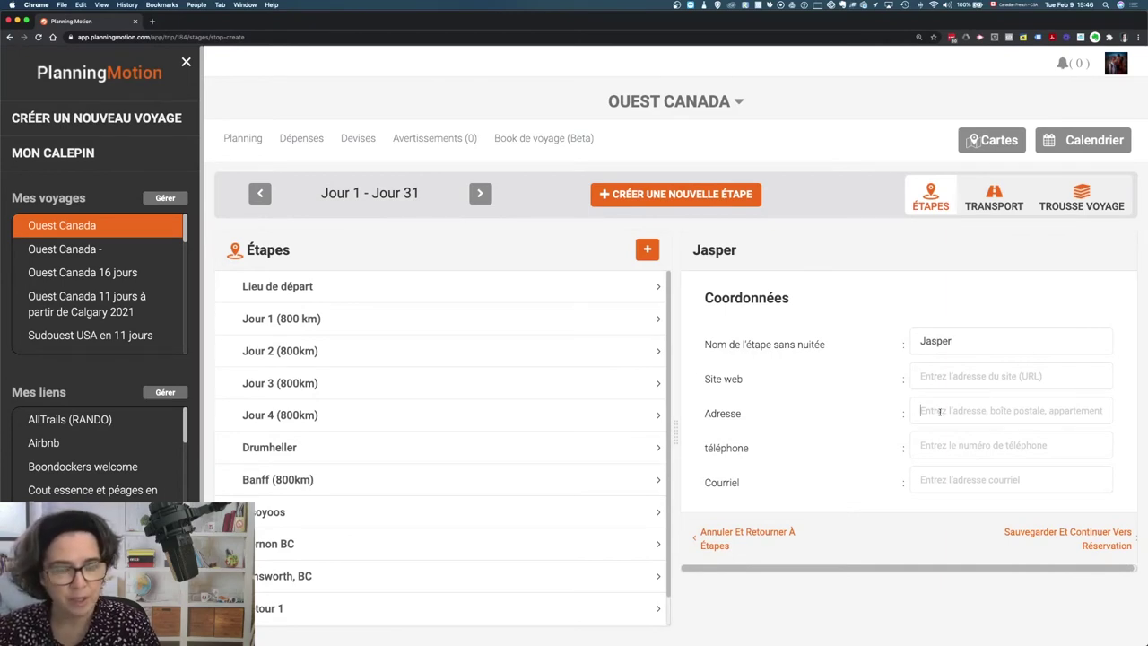
pyautogui.write('Jasper')
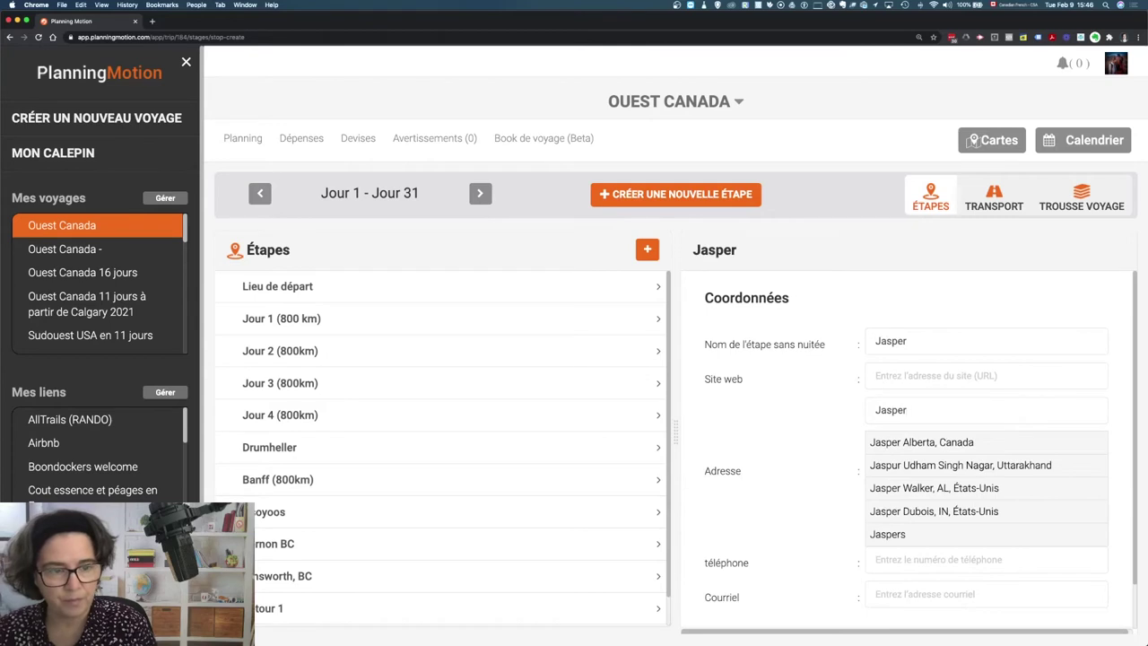
pyautogui.click(922, 445)
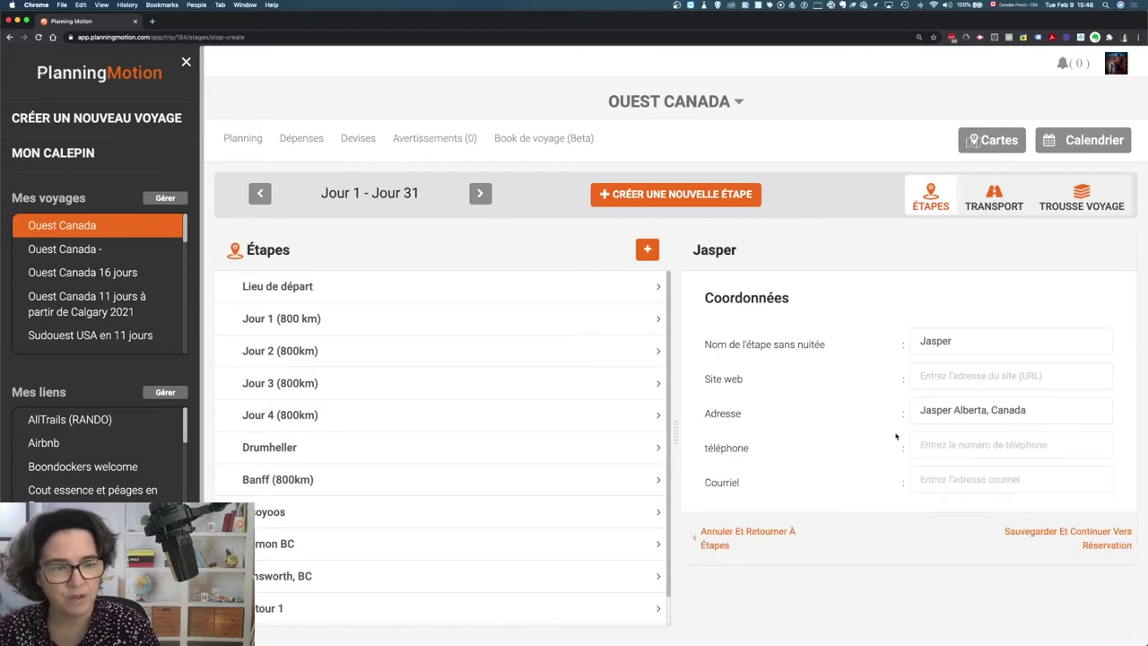
# Set the Jasper stop's arrival date to 8 June 2021 and save it
pyautogui.click(1031, 531)
pyautogui.click(872, 549)
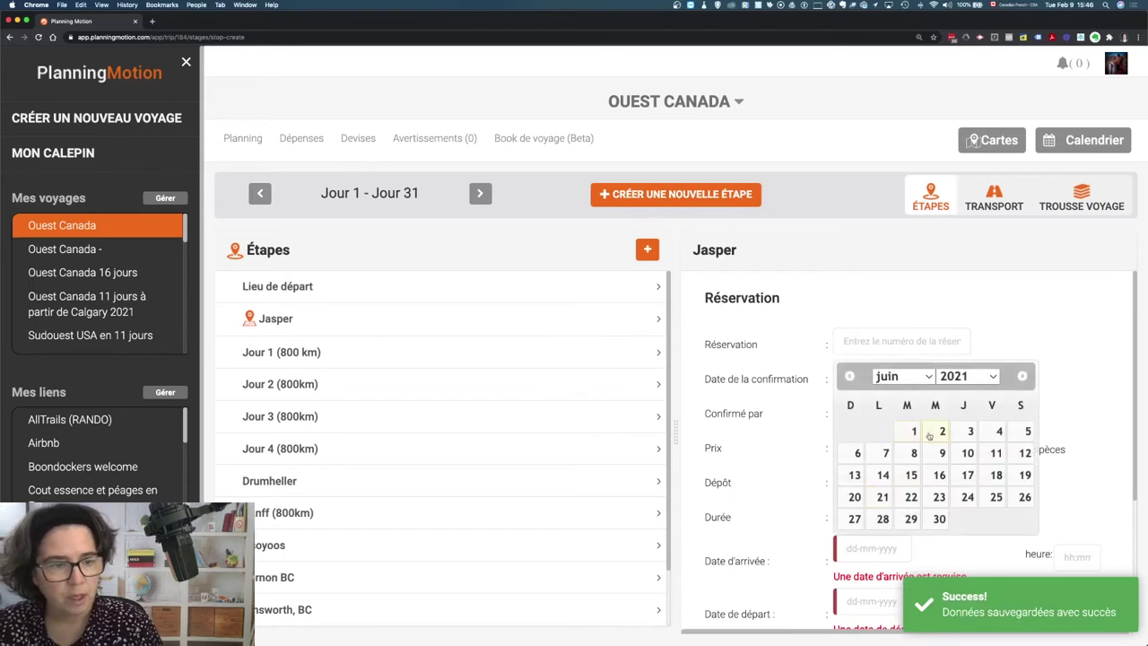
pyautogui.click(911, 454)
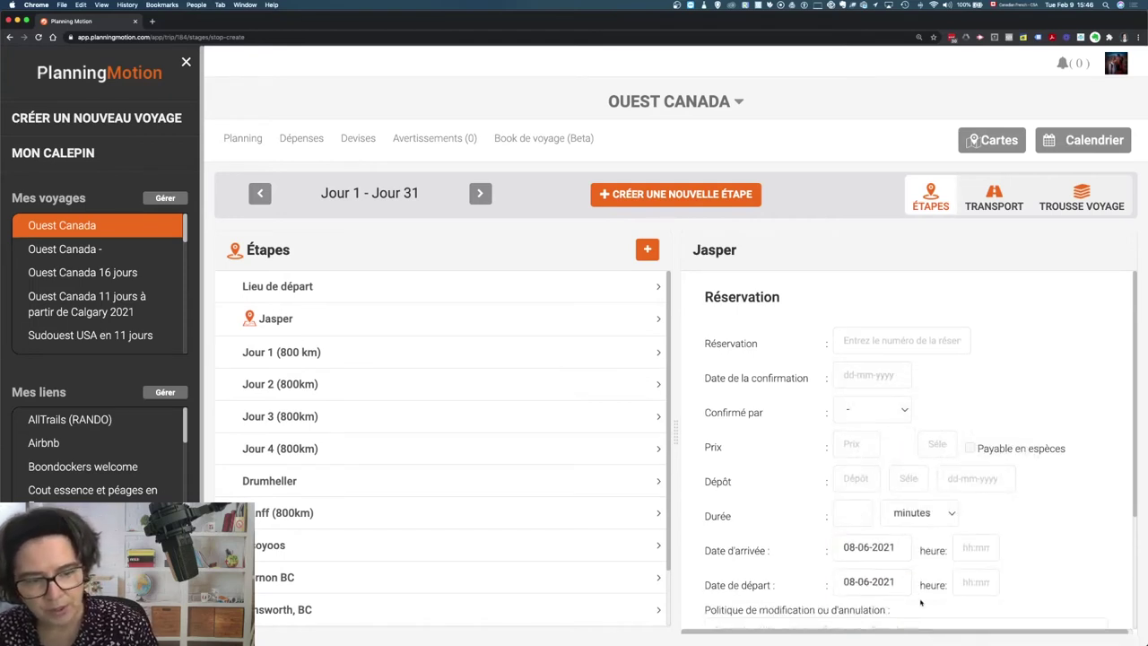
pyautogui.scroll(-2, 920, 602)
pyautogui.click(919, 605)
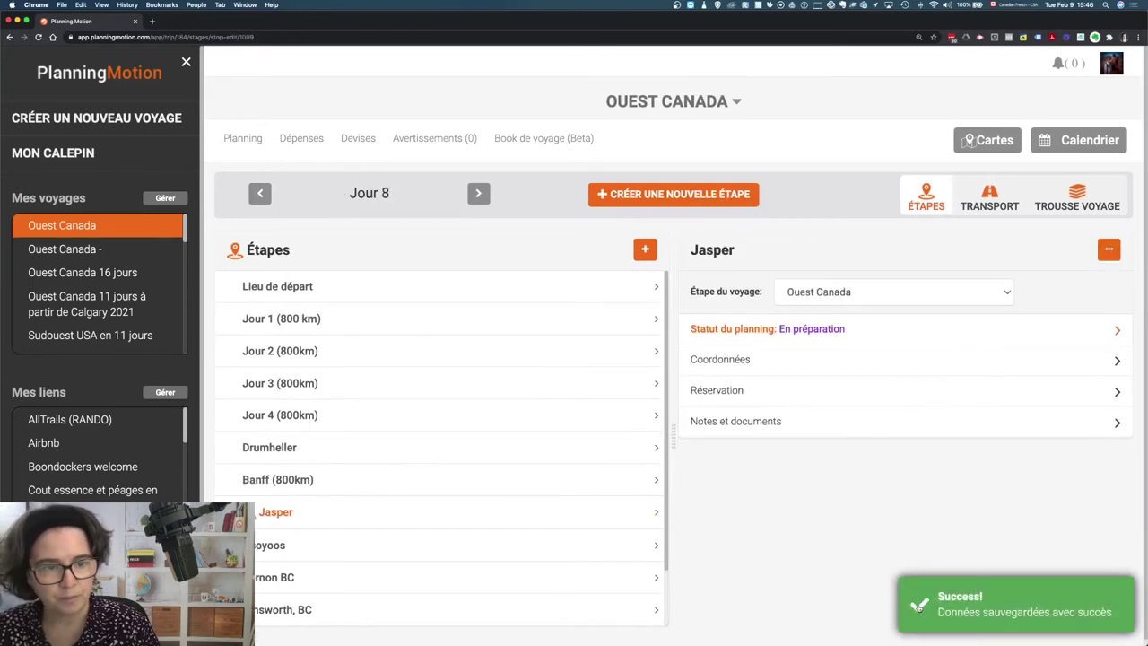
# In the calendar, move Jasper to 7 June, Vernon BC to 8 June and Ainsworth, BC to 10 June
pyautogui.click(1051, 138)
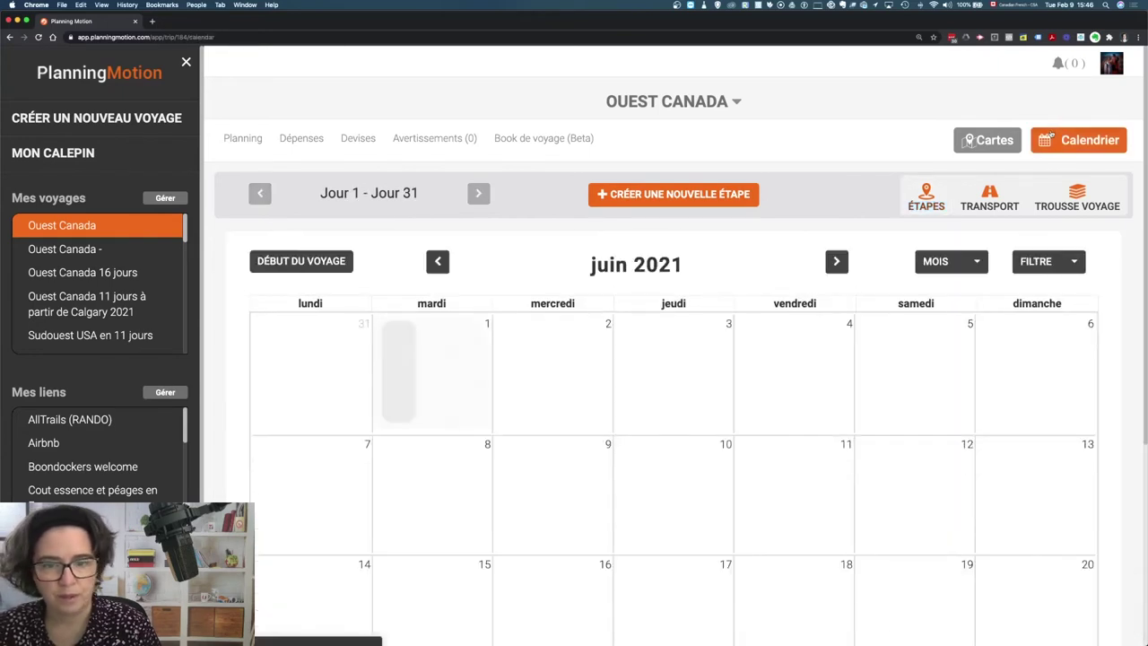
pyautogui.scroll(-2, 757, 241)
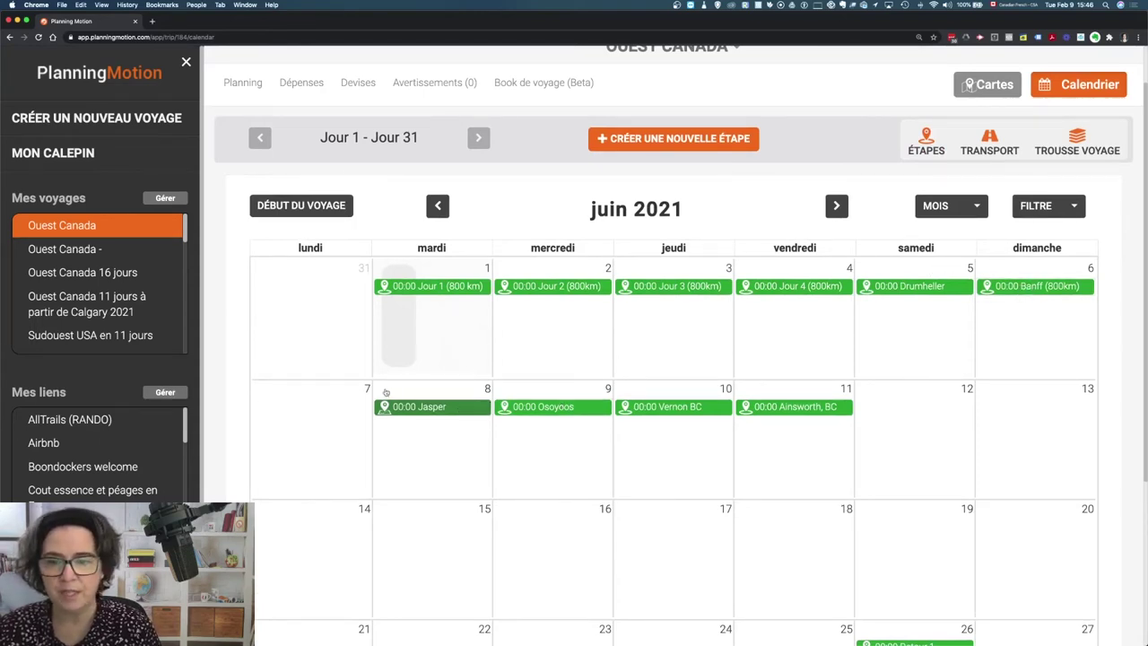
pyautogui.moveTo(431, 406); pyautogui.dragTo(325, 408)
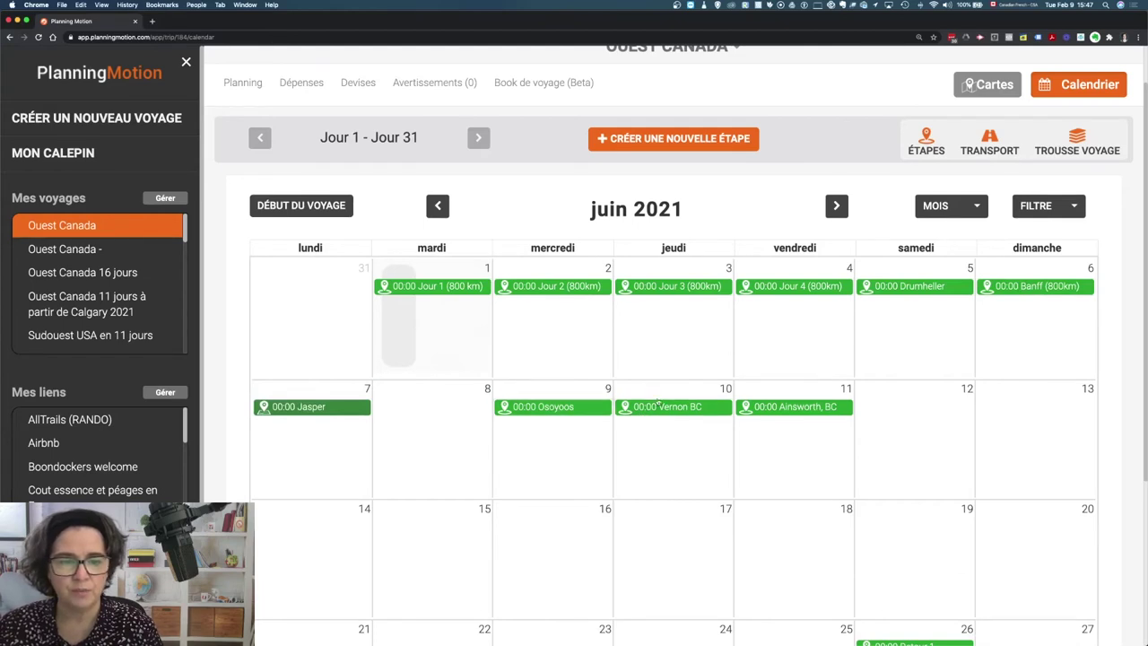
pyautogui.moveTo(690, 410); pyautogui.dragTo(452, 414)
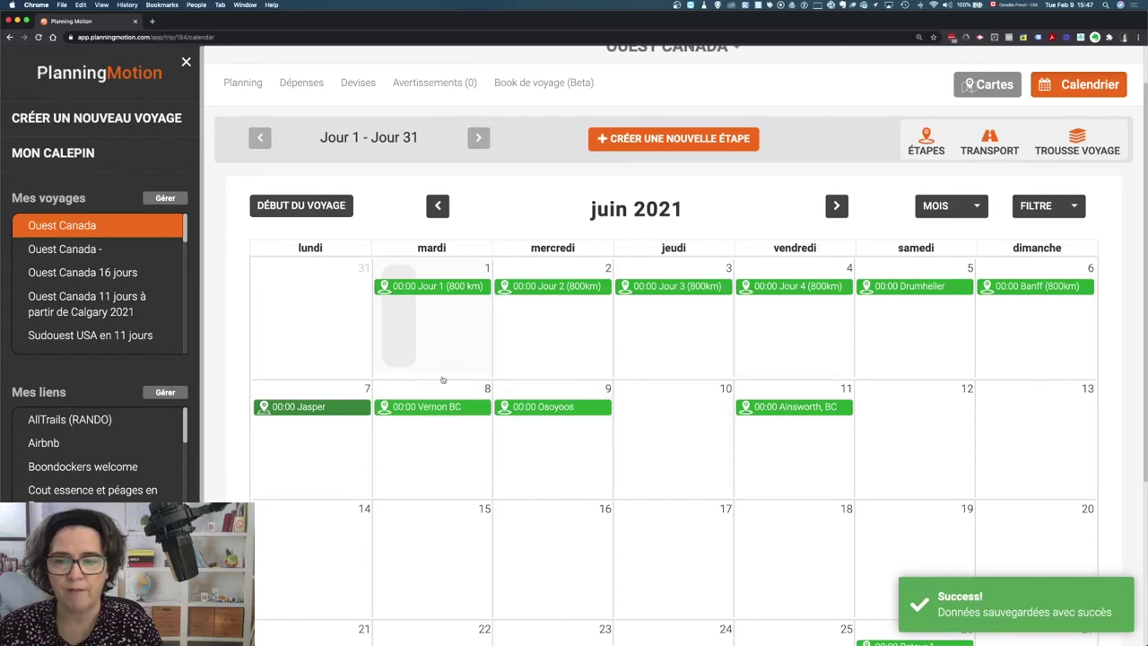
pyautogui.moveTo(735, 406); pyautogui.dragTo(660, 424)
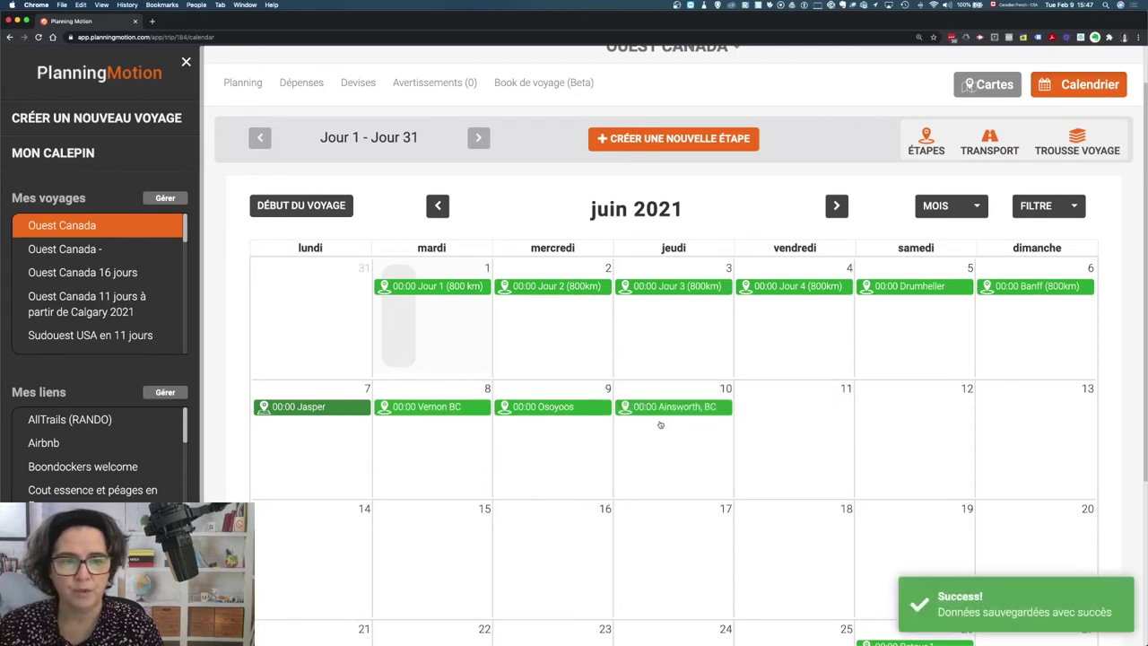
pyautogui.scroll(-3, 722, 426)
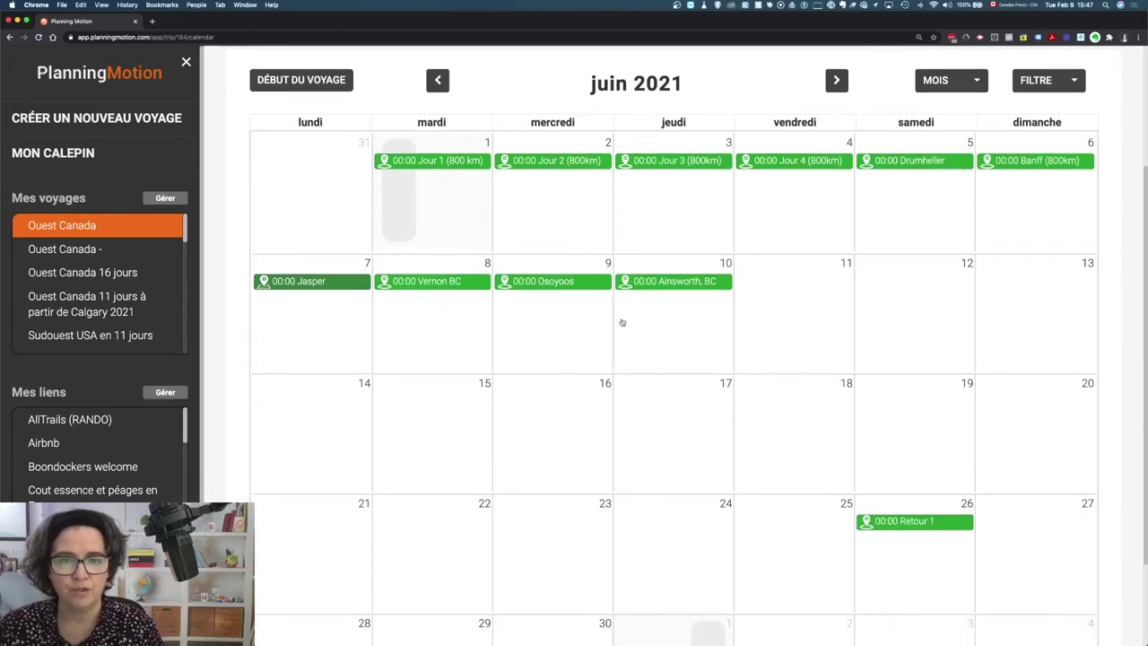
# Create a Cartes Google map of all checked stops and open the itinerary in Google Maps
pyautogui.scroll(1, 622, 322)
pyautogui.scroll(2, 622, 322)
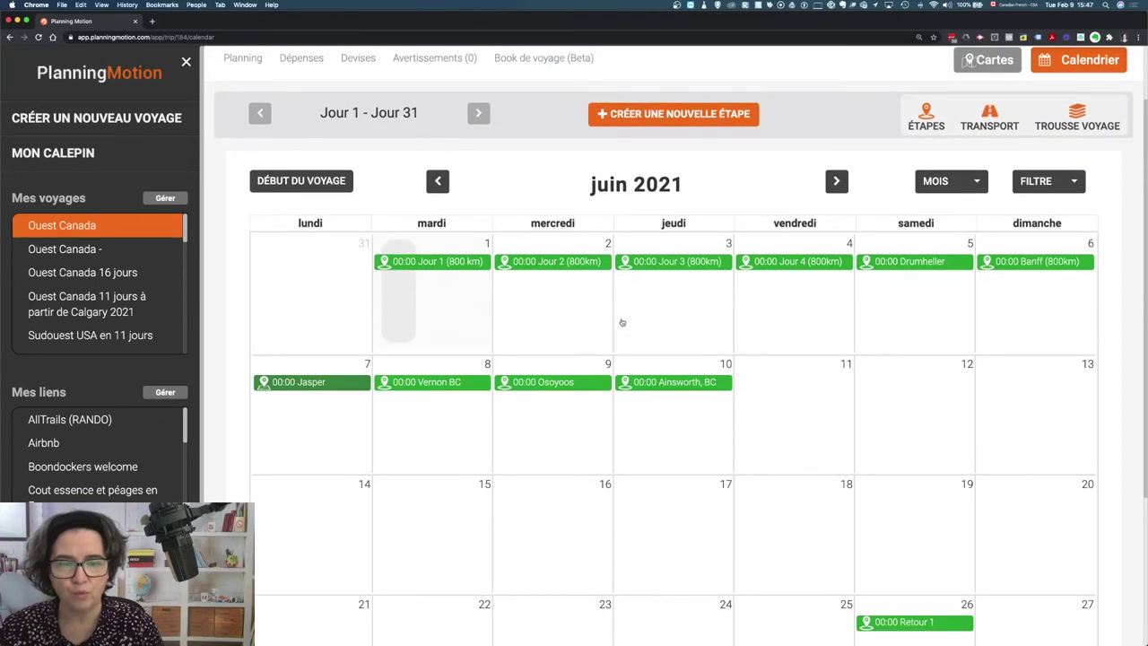
pyautogui.click(984, 61)
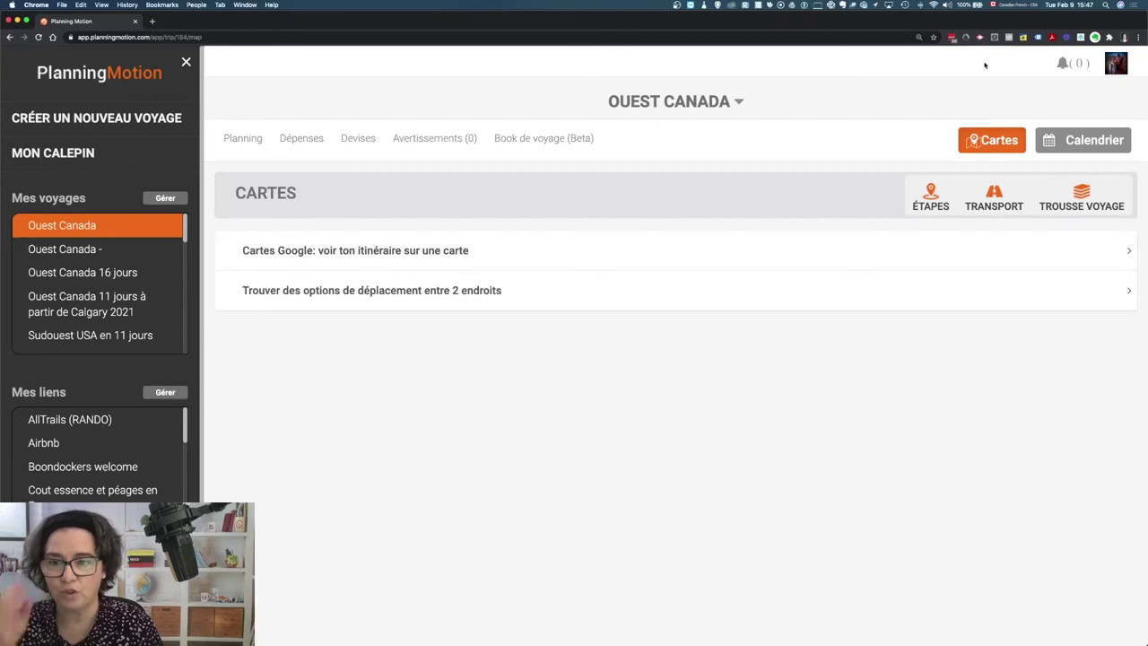
pyautogui.click(637, 251)
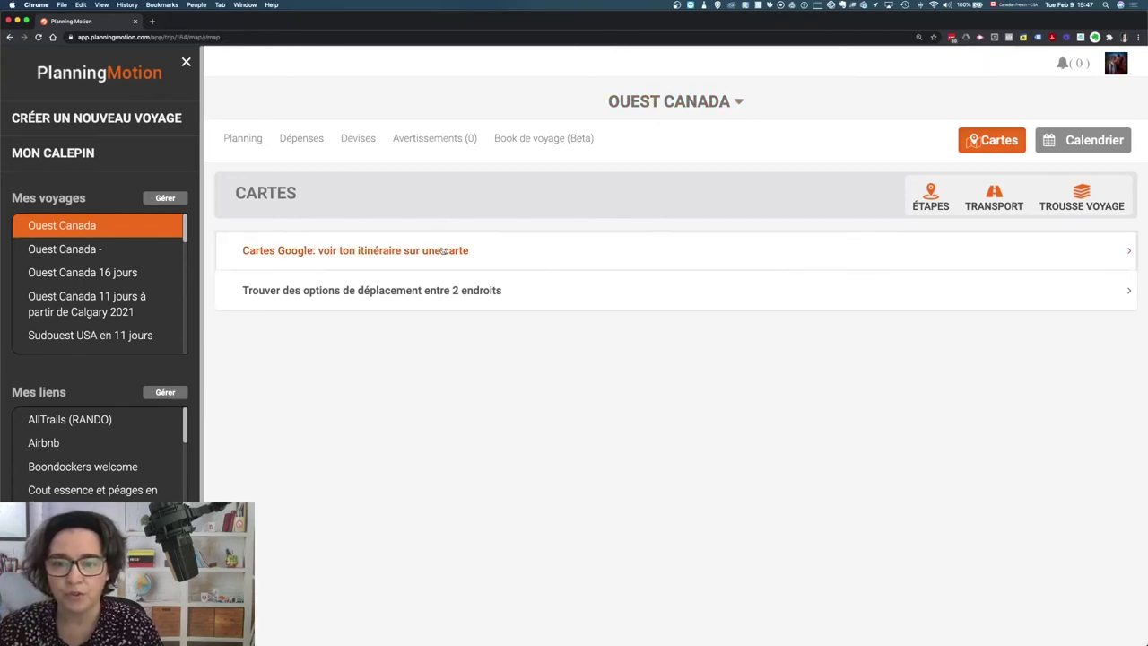
pyautogui.scroll(-5, 816, 386)
pyautogui.click(883, 558)
pyautogui.scroll(-2, 809, 536)
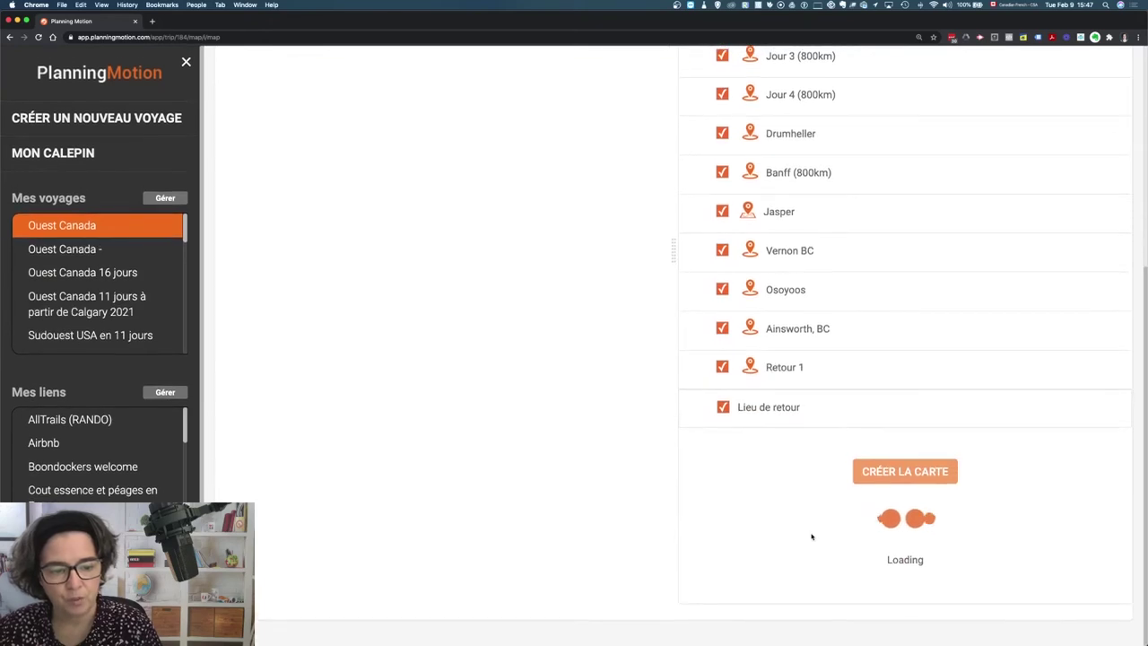
pyautogui.scroll(-2, 809, 535)
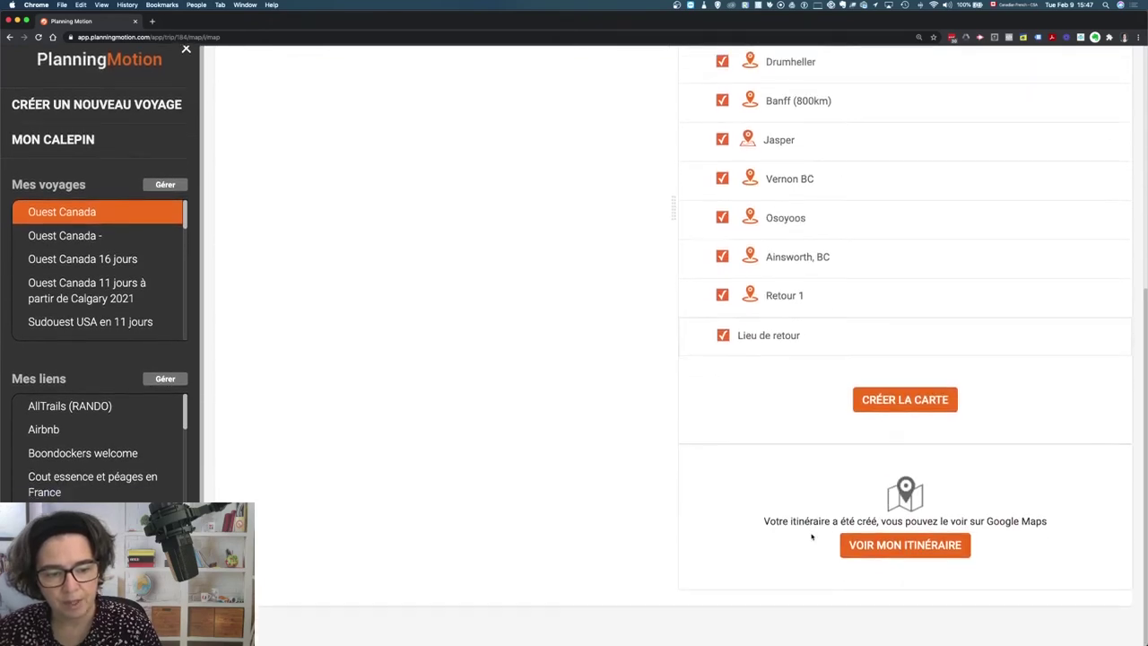
pyautogui.click(885, 565)
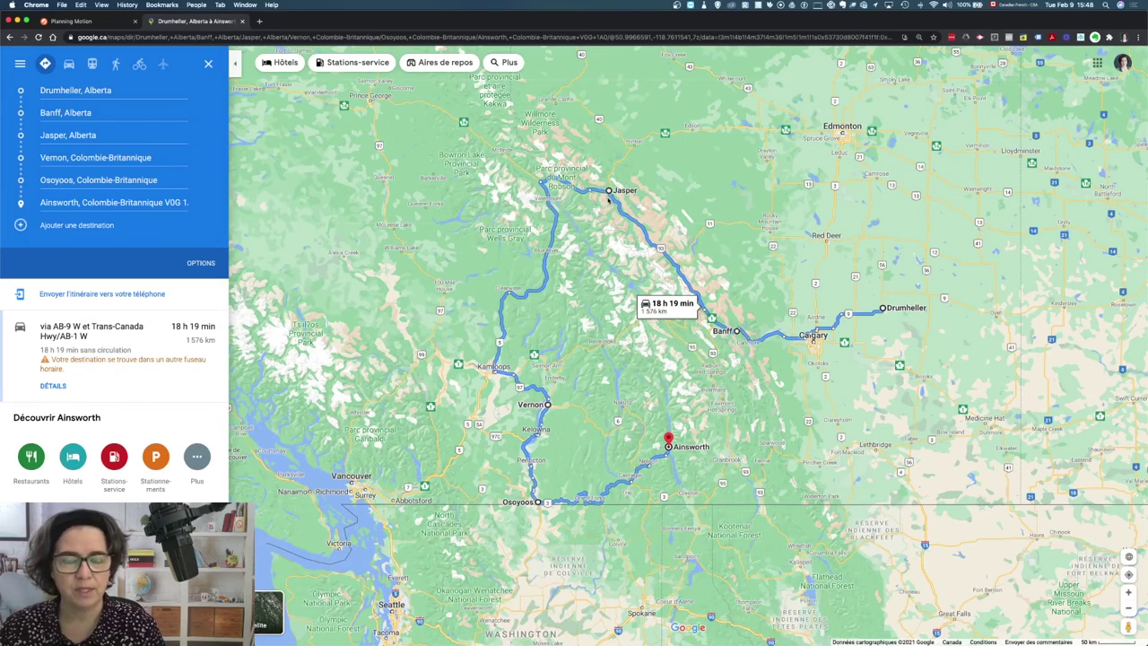
# Pan around the 18 h 19 min, 1 576 km route, then close the Google Maps tab
pyautogui.moveTo(613, 203); pyautogui.dragTo(556, 409)
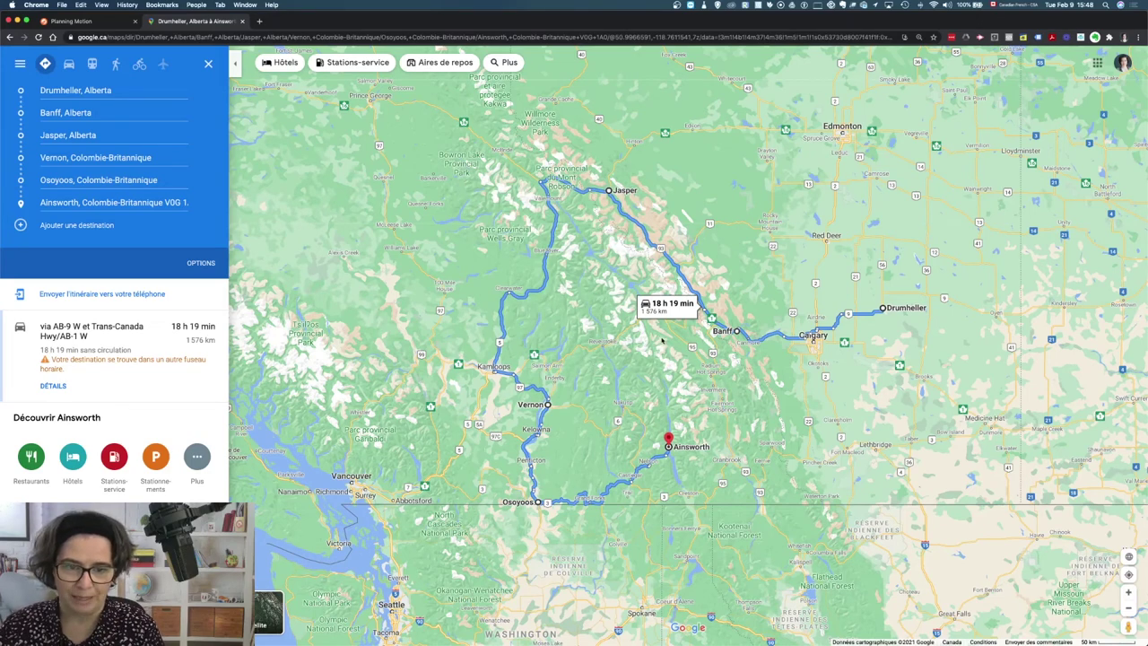
pyautogui.moveTo(662, 339); pyautogui.dragTo(601, 379)
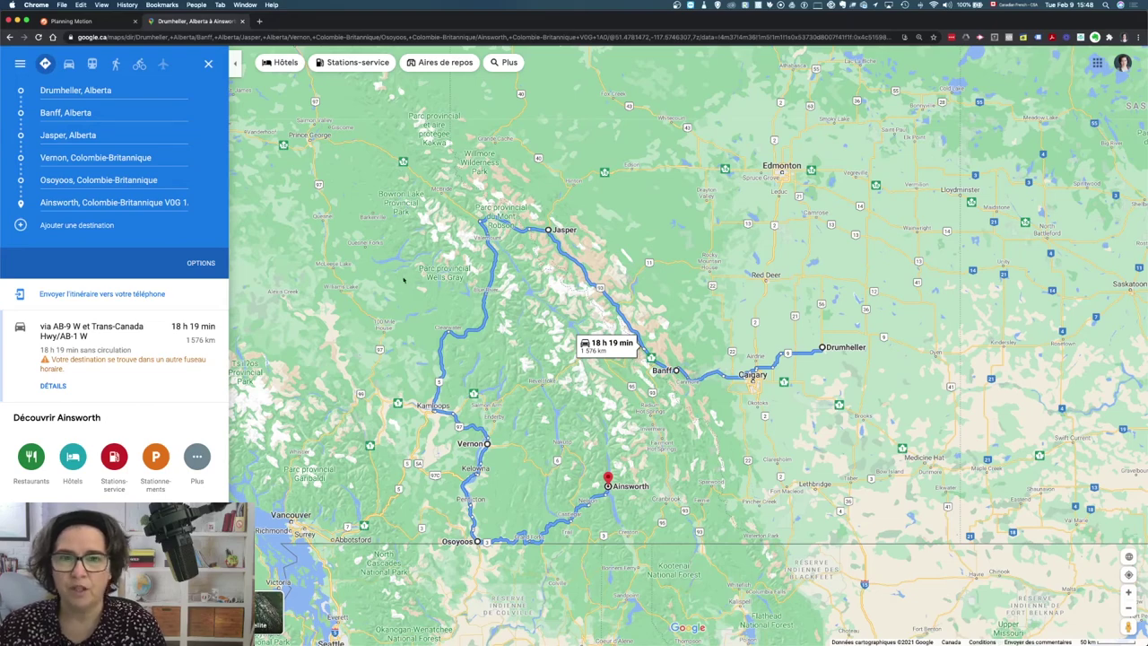
pyautogui.click(242, 22)
# Add a no-overnight stop named 'Rogers pass' with address Rogers Pass Columbia-Shuswap, BC
pyautogui.scroll(5, 607, 234)
pyautogui.scroll(-1, 607, 233)
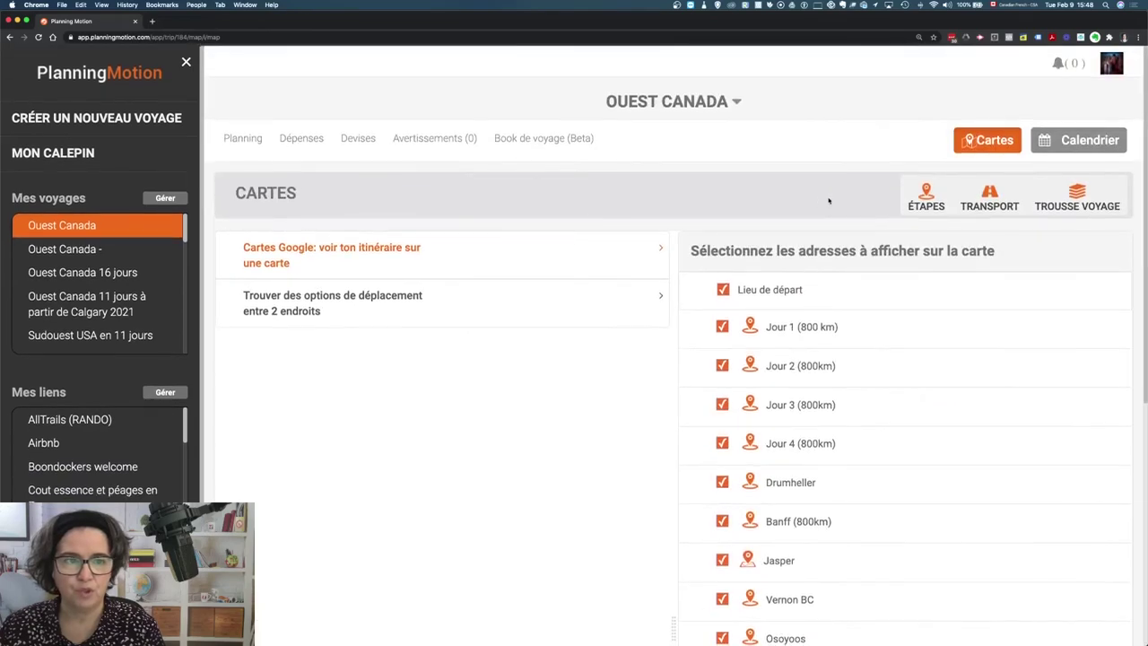
pyautogui.click(925, 191)
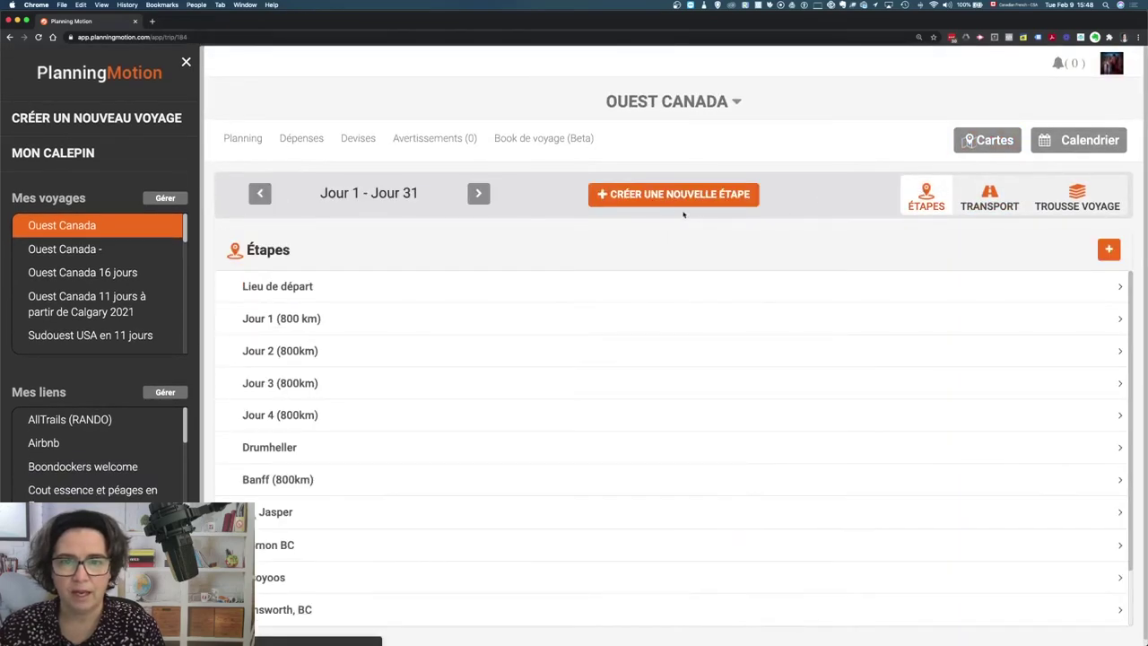
pyautogui.click(669, 199)
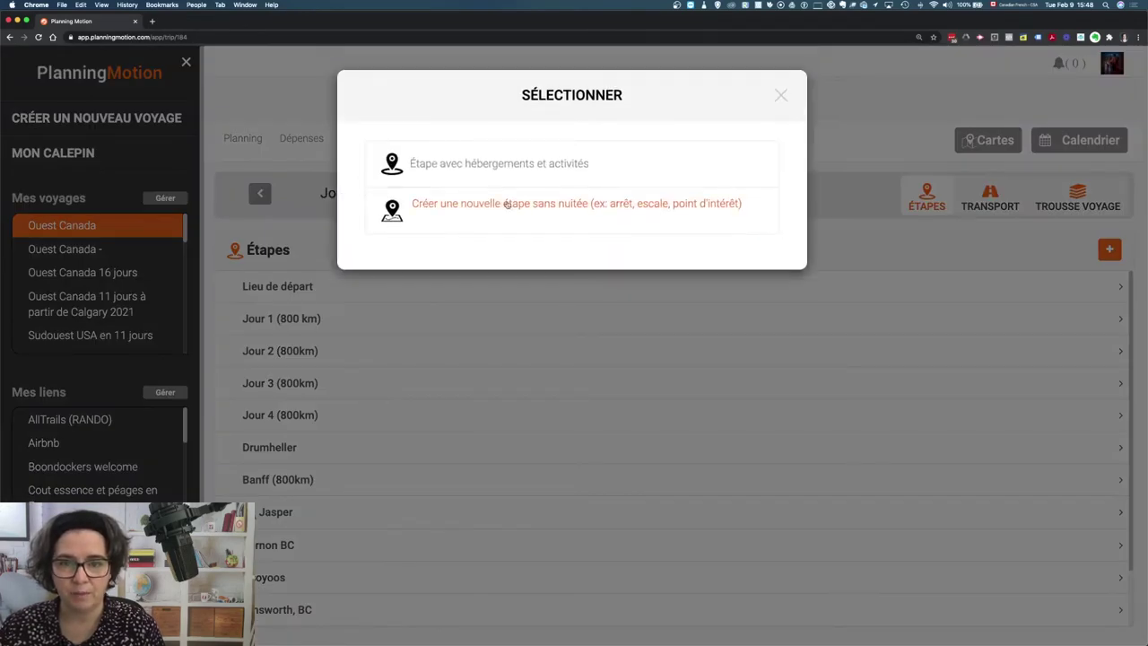
pyautogui.click(509, 203)
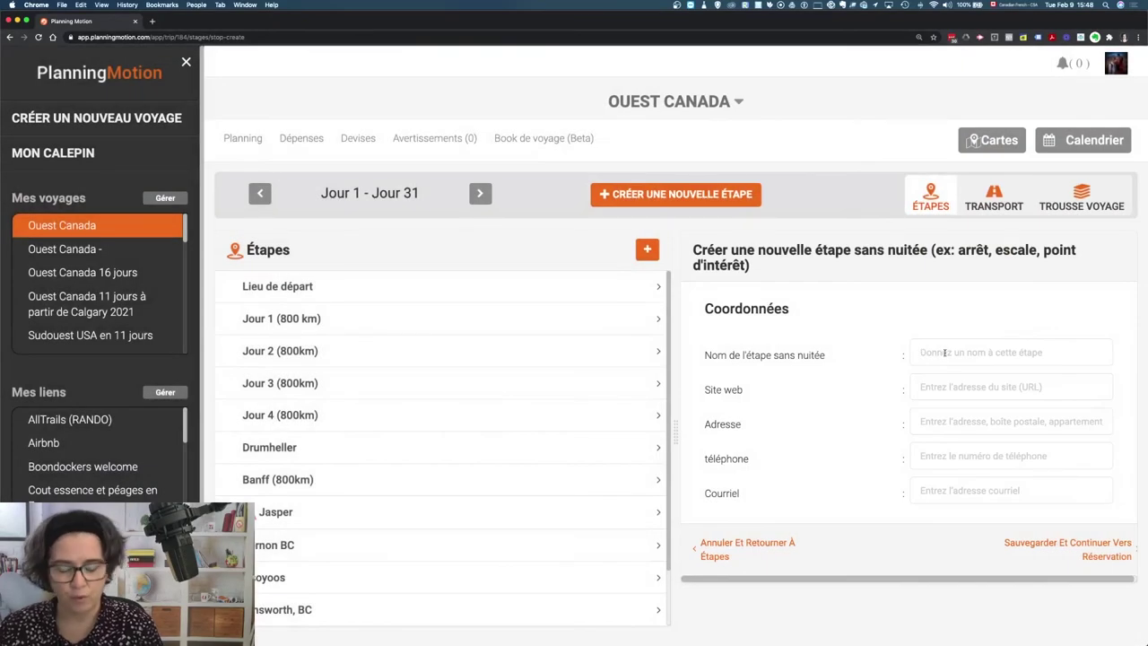
pyautogui.click(944, 352)
pyautogui.write('Roger')
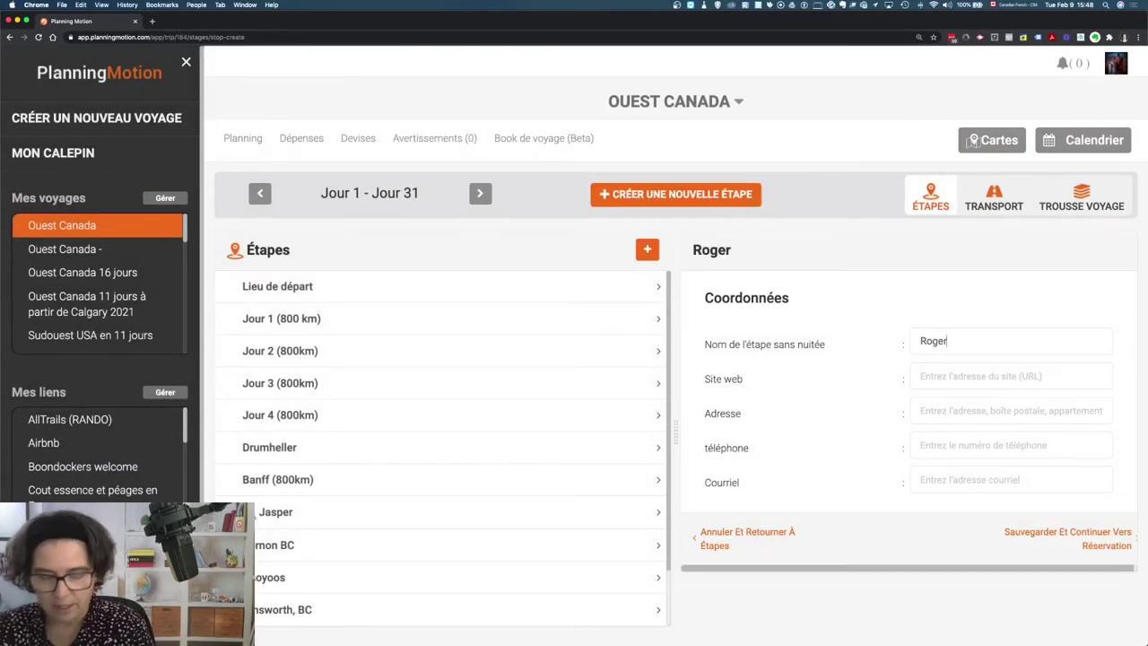
pyautogui.write('s ')
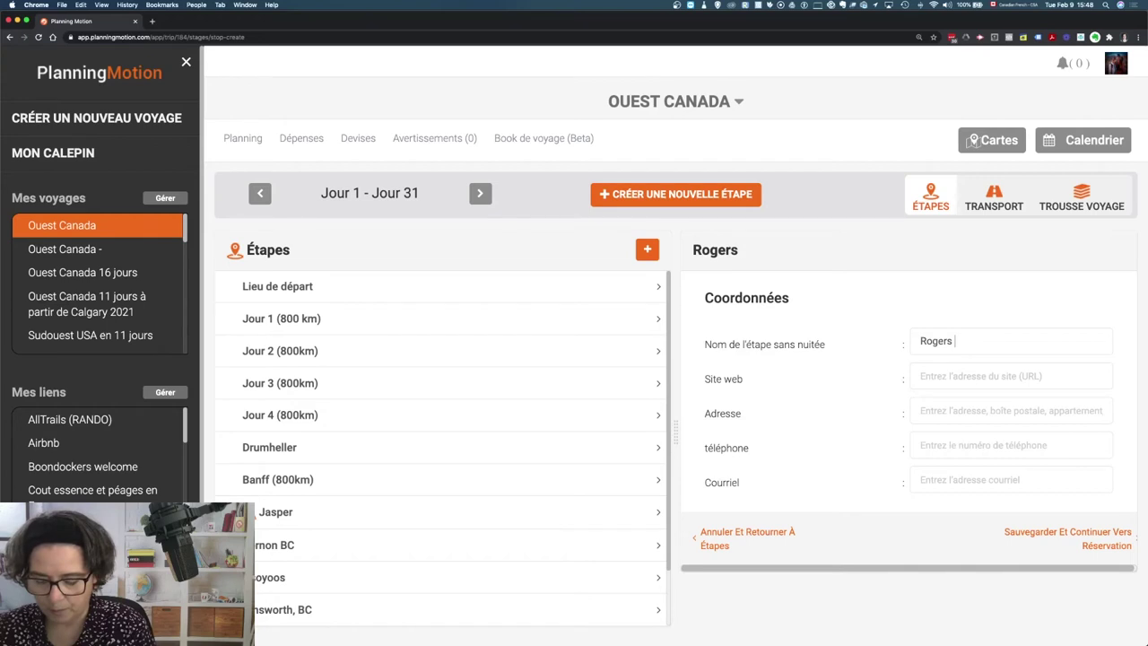
pyautogui.write('pass')
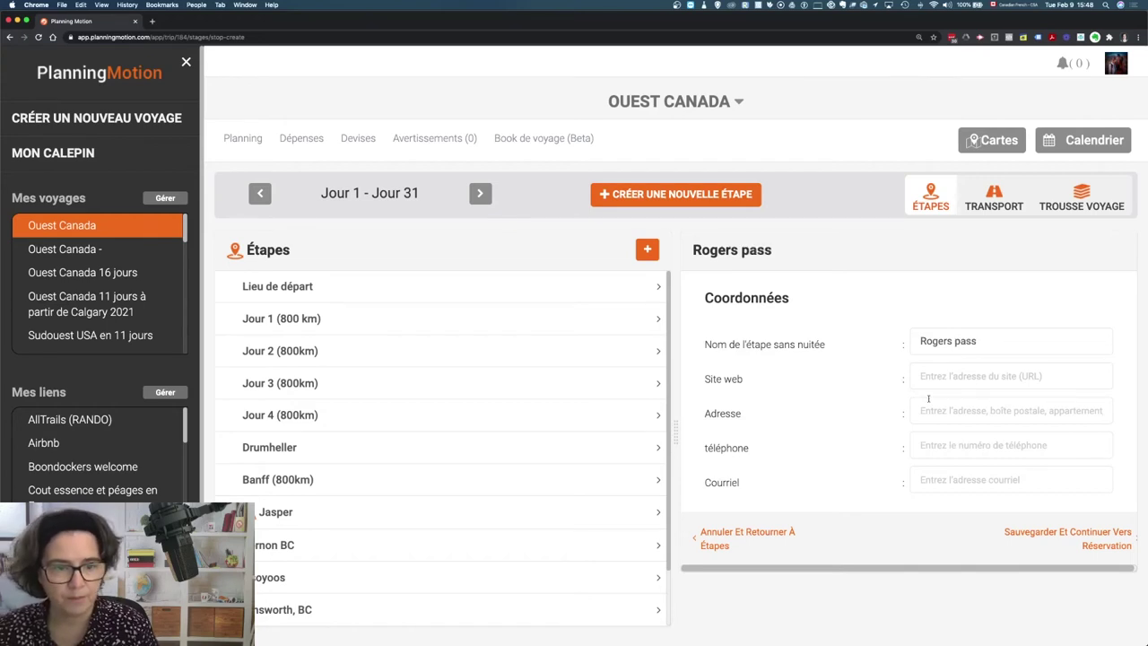
pyautogui.click(930, 409)
pyautogui.write('Ro')
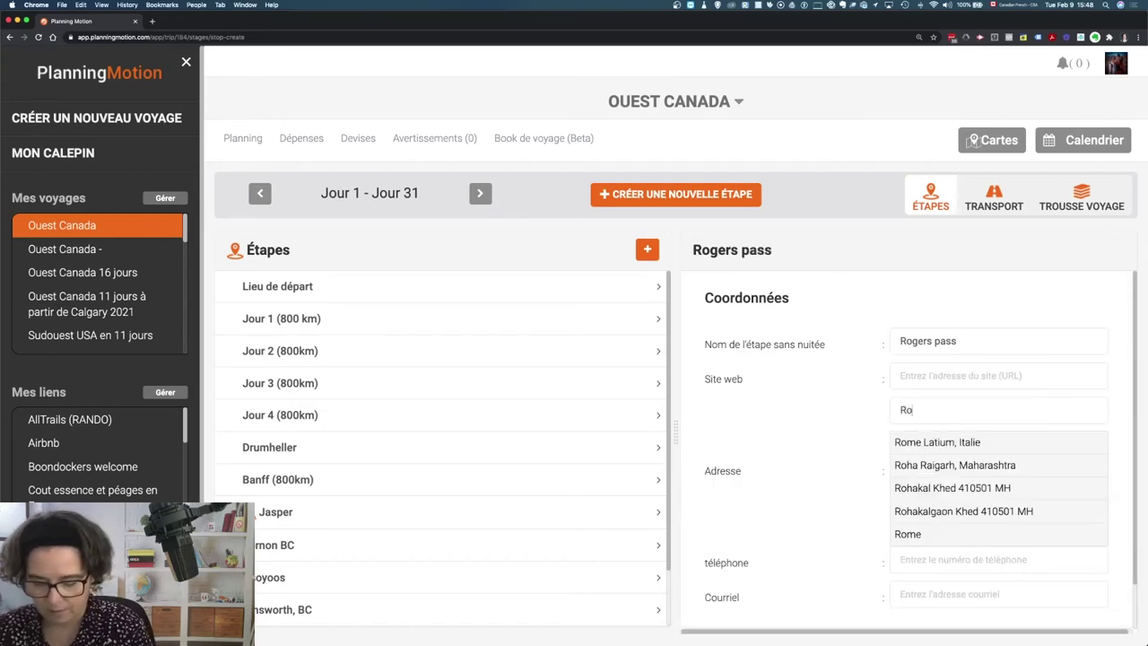
pyautogui.write('gers pass')
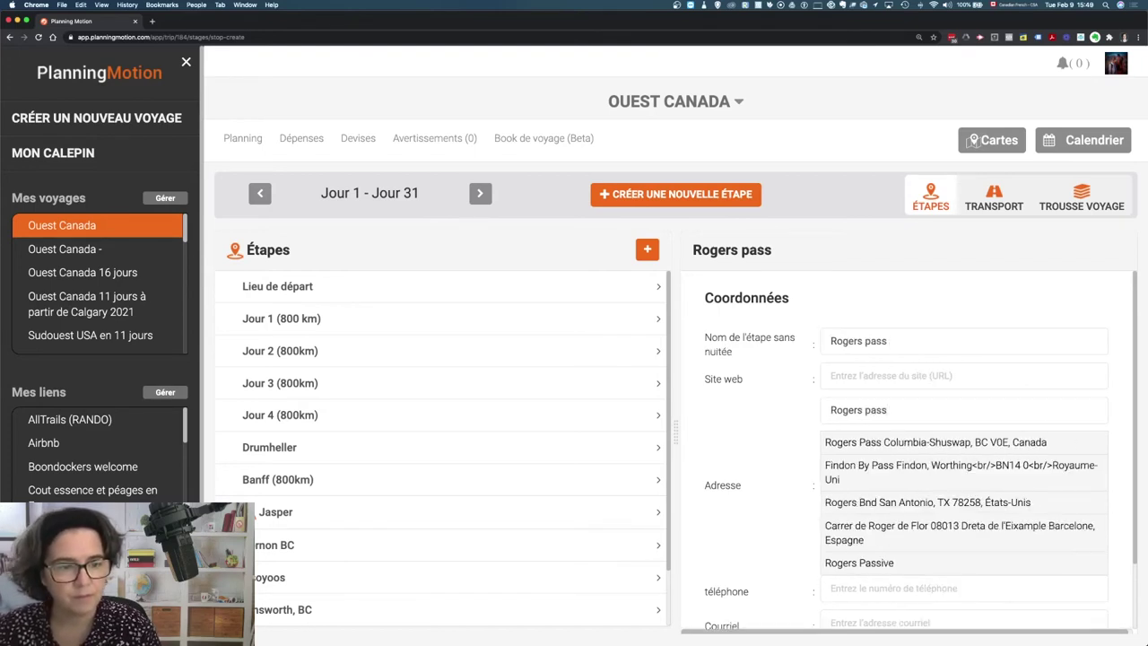
pyautogui.click(914, 443)
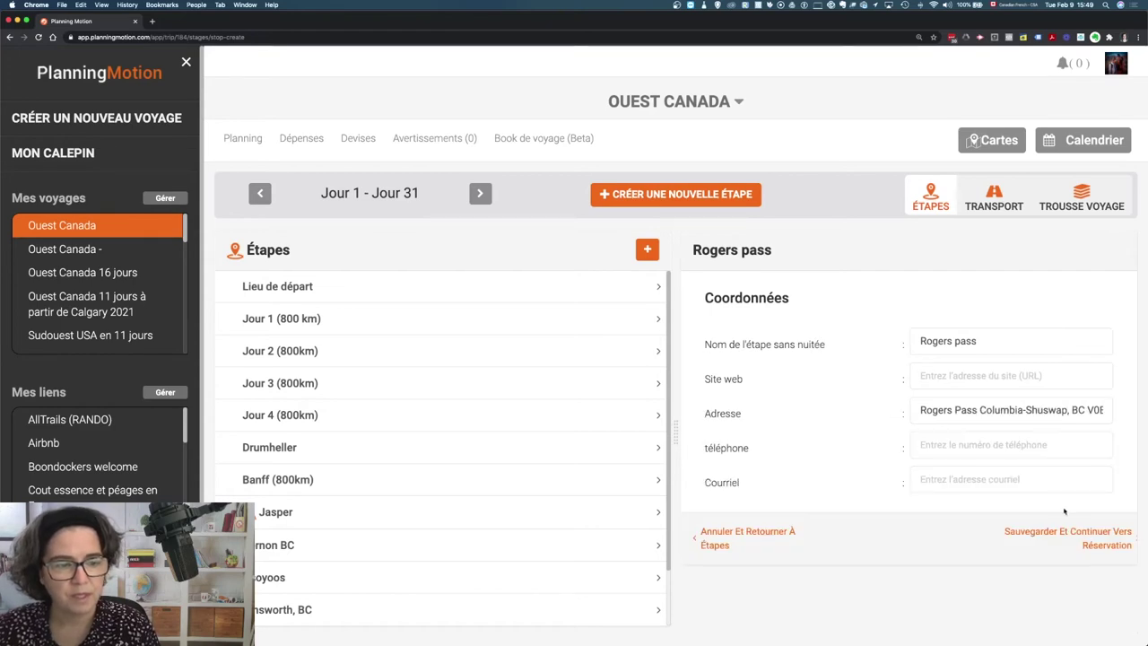
# Set the Rogers pass stop's arrival date to 7 June and save it
pyautogui.click(1064, 547)
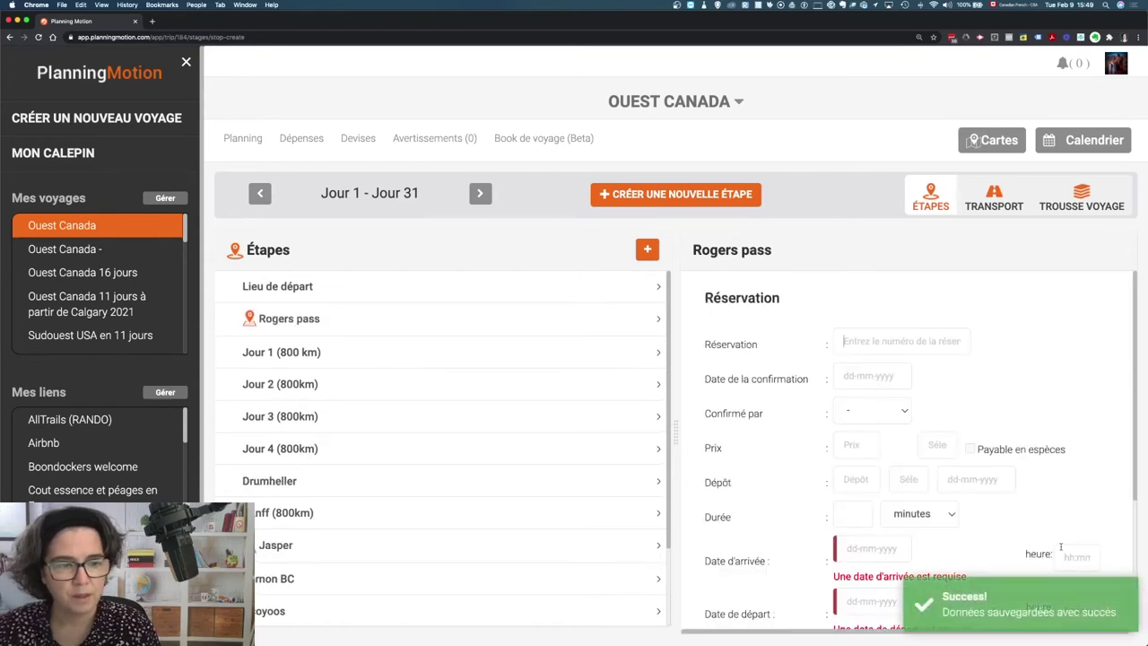
pyautogui.click(877, 553)
pyautogui.click(887, 458)
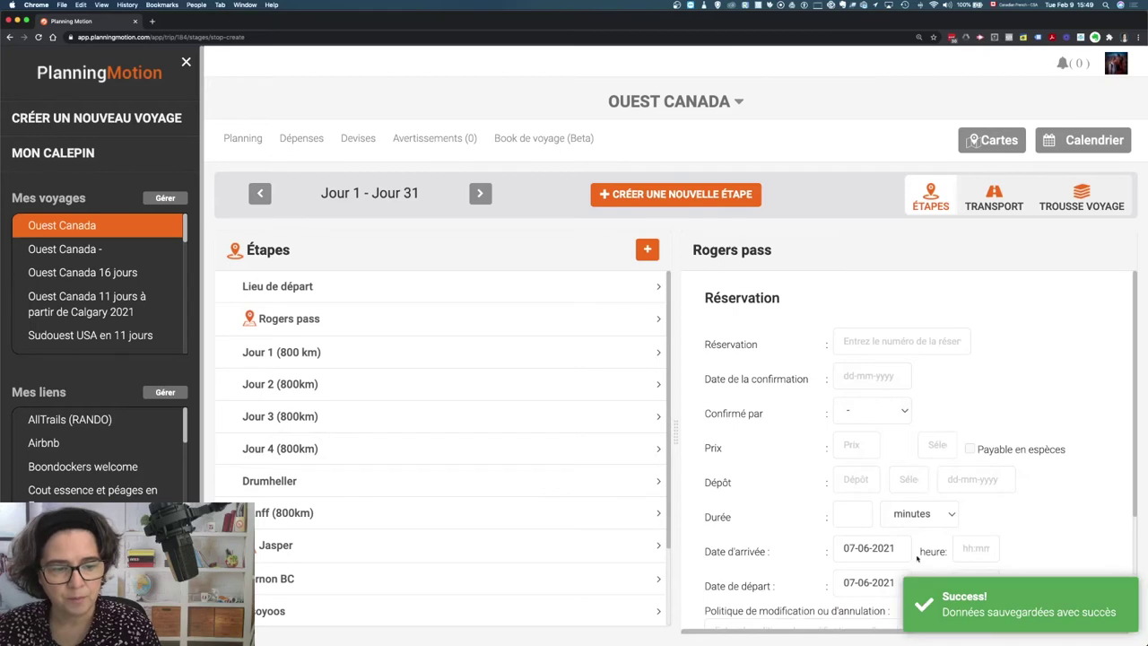
pyautogui.scroll(-3, 917, 558)
pyautogui.click(870, 605)
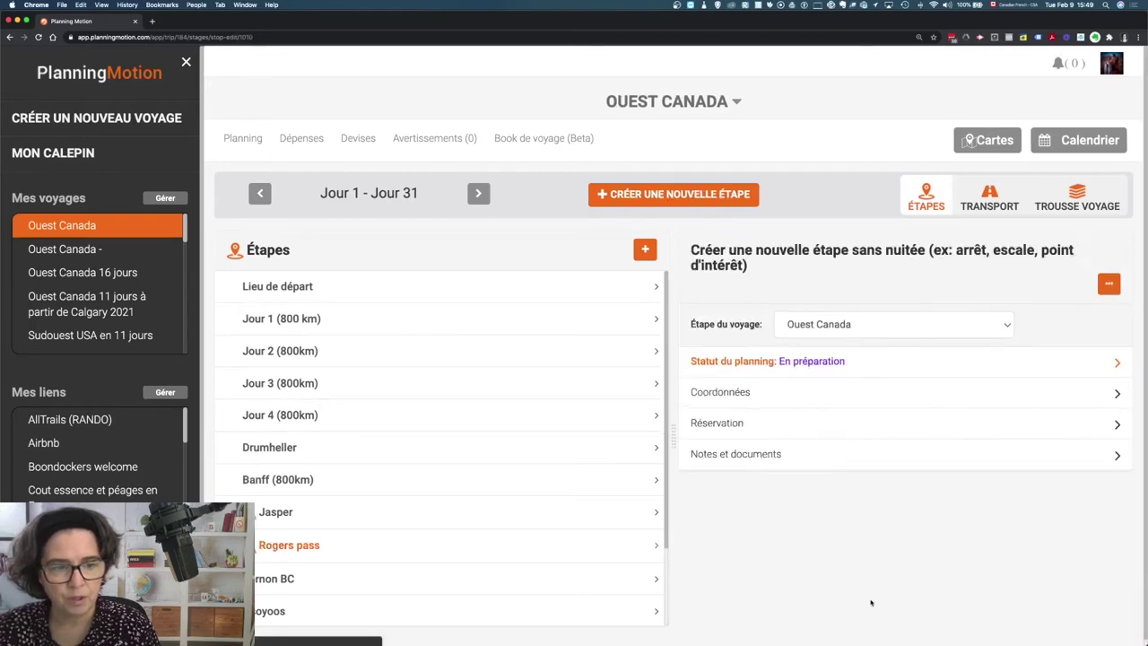
# In the calendar, move Rogers pass to 8 June, Vernon BC to 9, Osoyoos to 10, Ainsworth to 11
pyautogui.click(1076, 140)
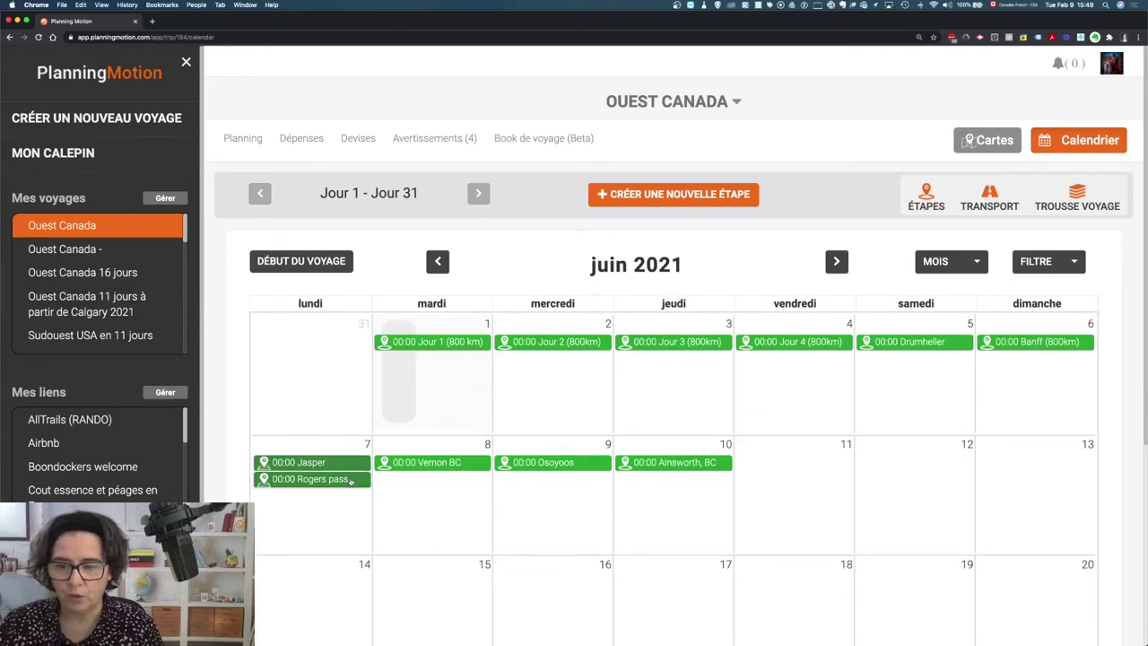
pyautogui.moveTo(666, 463); pyautogui.dragTo(807, 456)
pyautogui.moveTo(569, 463); pyautogui.dragTo(686, 462)
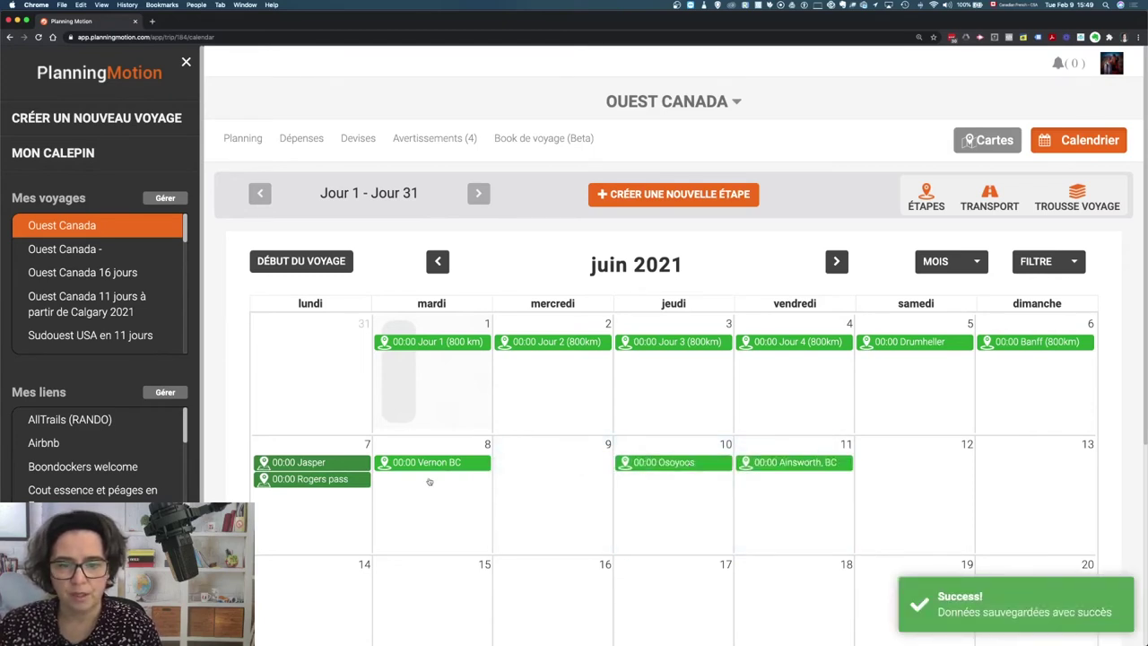
pyautogui.moveTo(431, 462); pyautogui.dragTo(551, 462)
pyautogui.moveTo(301, 480); pyautogui.dragTo(431, 463)
pyautogui.click(997, 140)
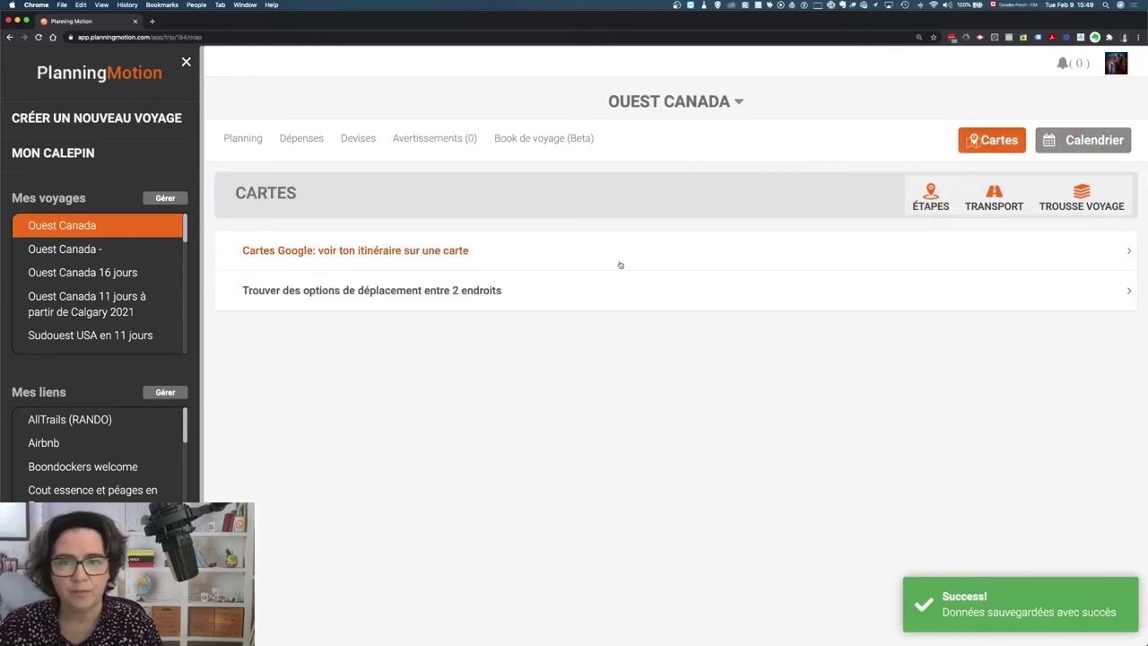
# Generate a Google map of all checked stops, view the 1 620 km route, then close it
pyautogui.click(530, 259)
pyautogui.scroll(-5, 830, 408)
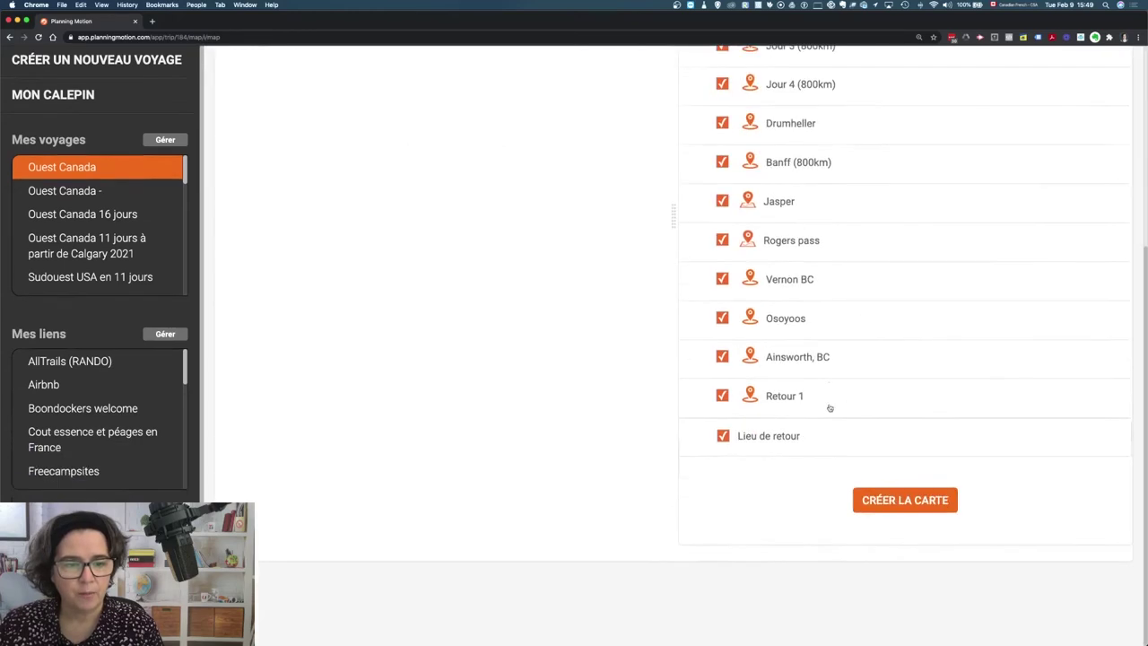
pyautogui.click(905, 499)
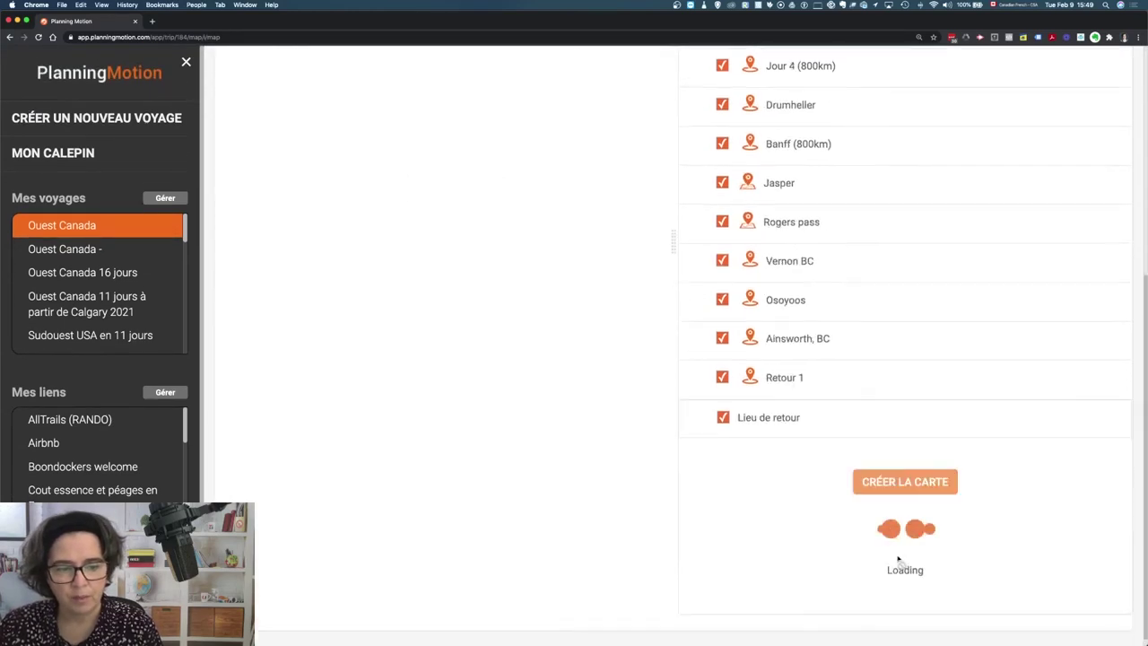
pyautogui.scroll(-1, 897, 565)
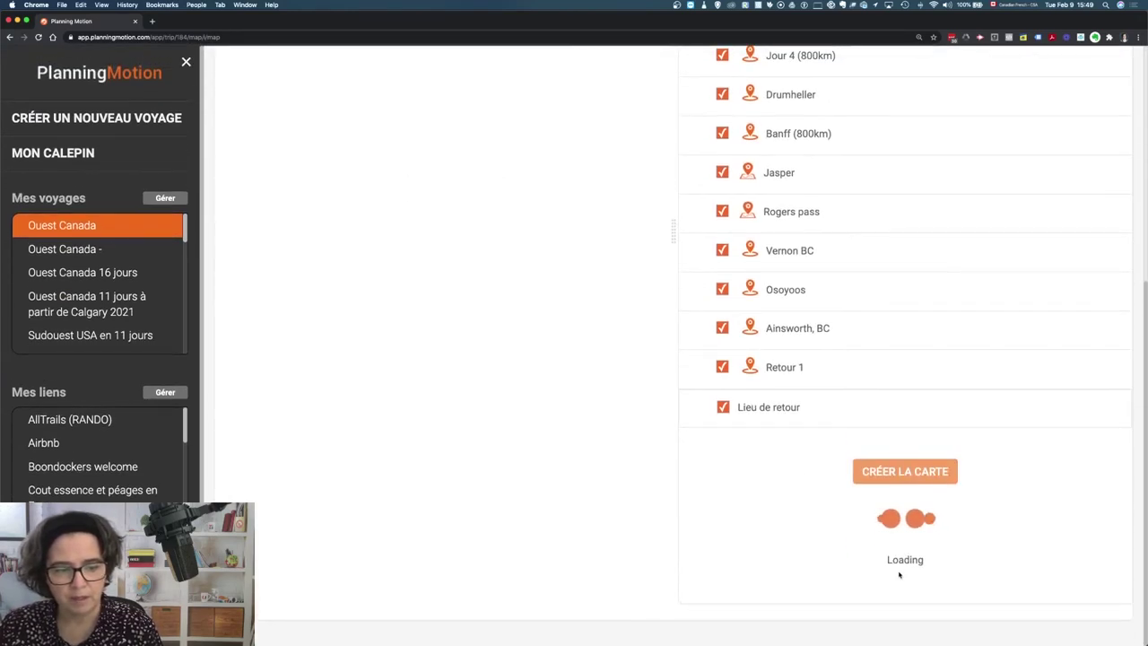
pyautogui.click(888, 615)
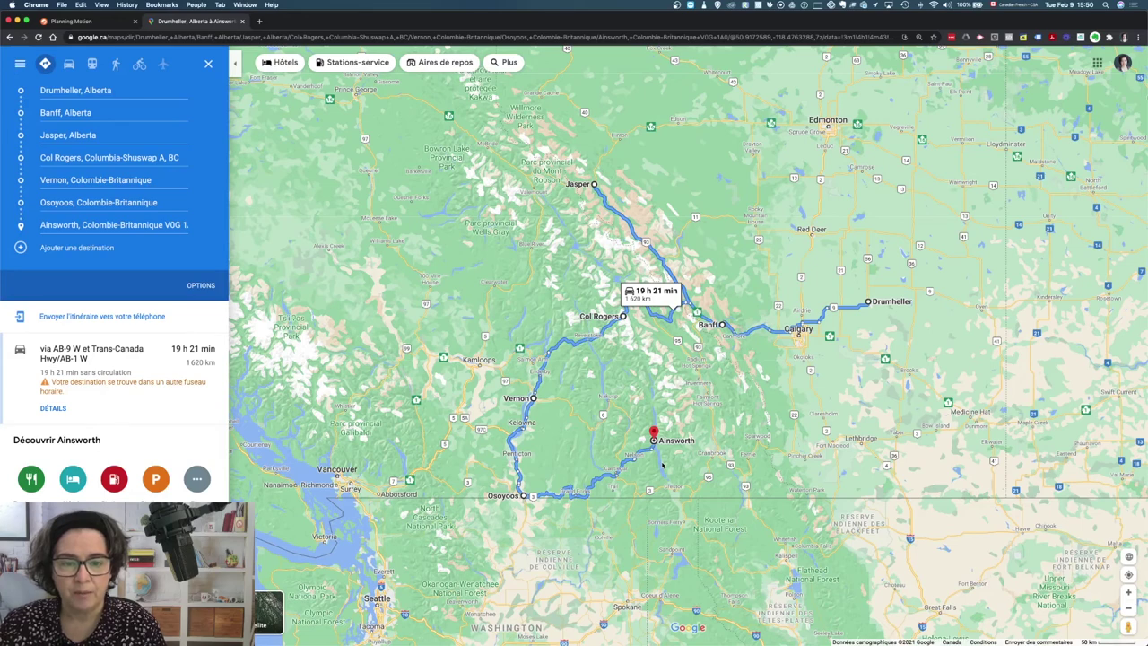
pyautogui.click(242, 20)
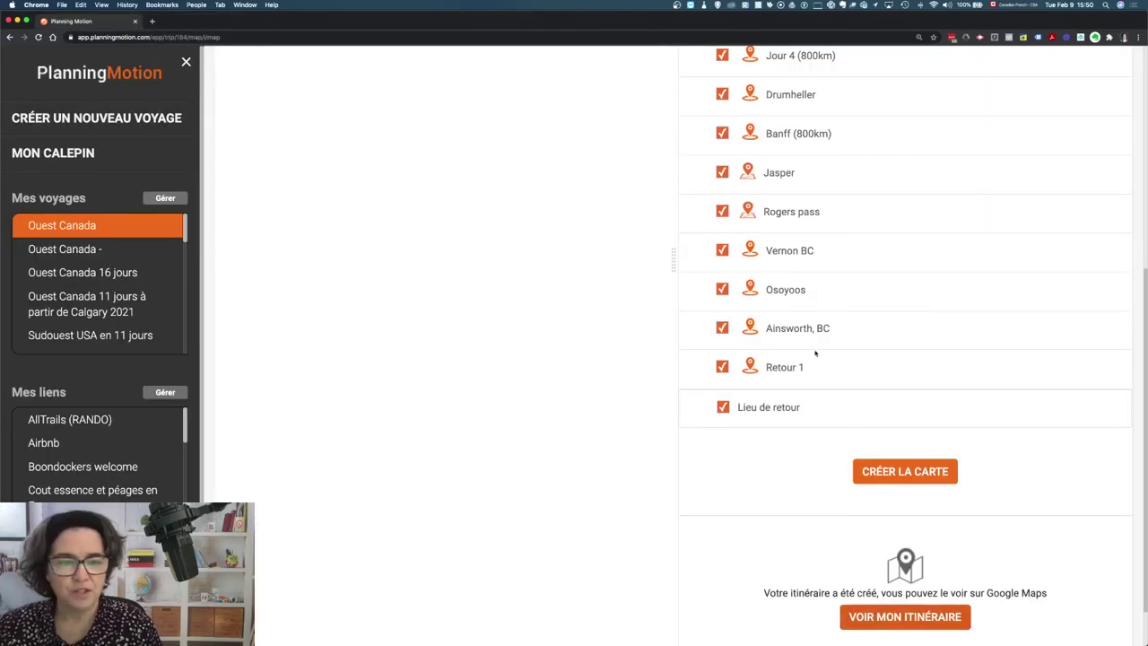
# Set the trip's starting place to Québec QC, Canada and save it
pyautogui.scroll(15, 751, 401)
pyautogui.click(926, 196)
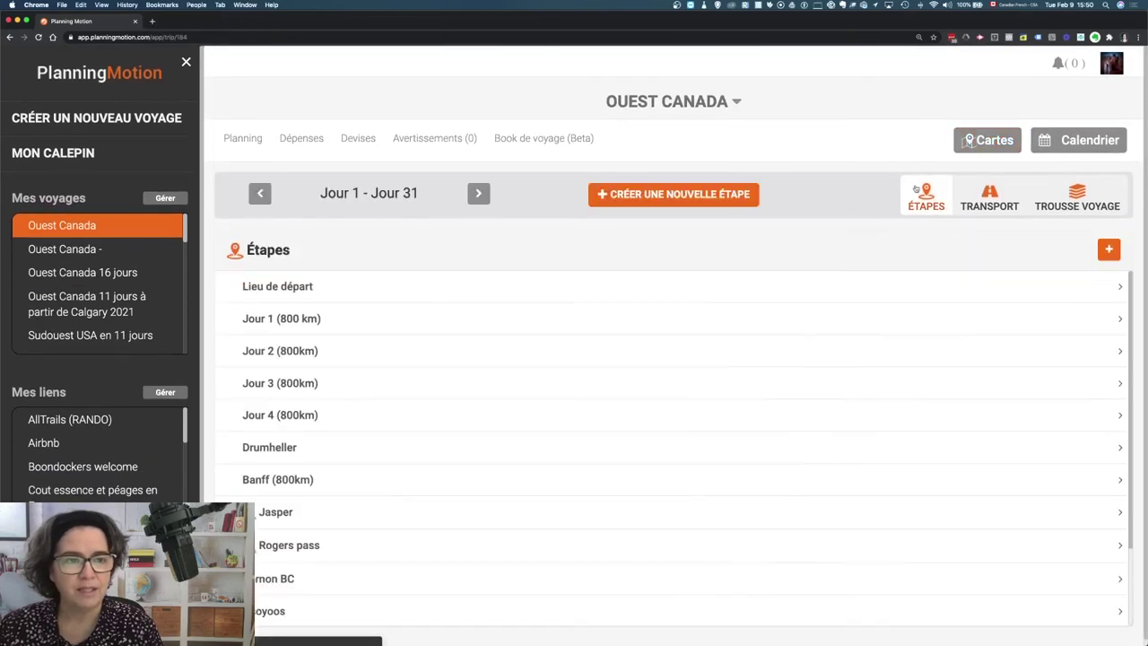
pyautogui.click(443, 293)
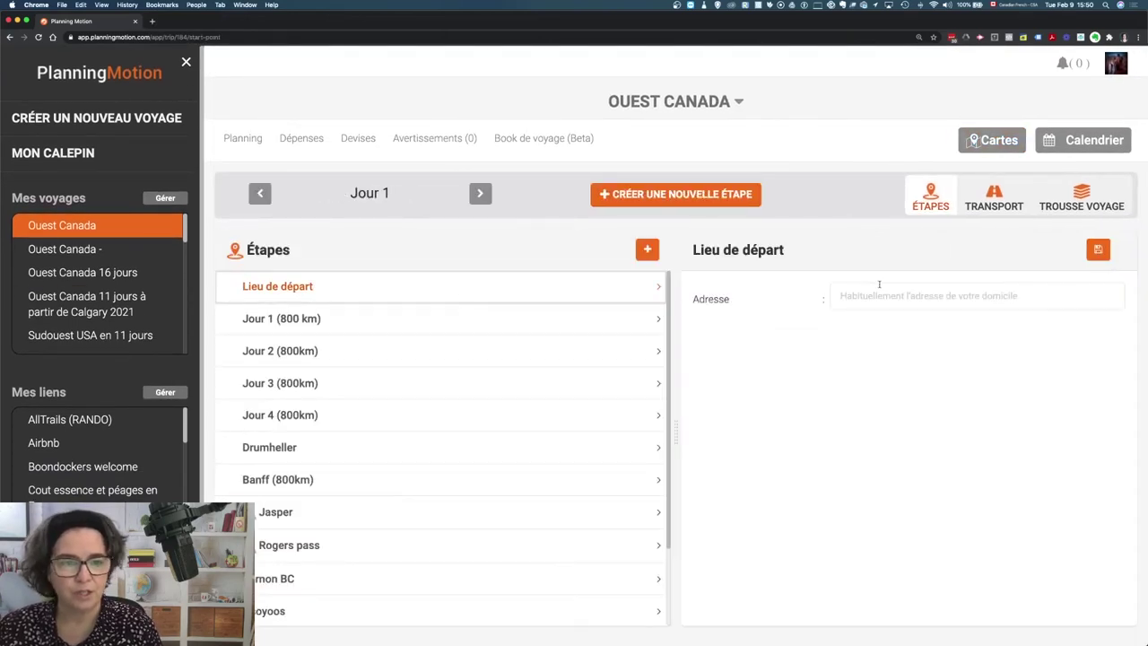
pyautogui.write('Québec')
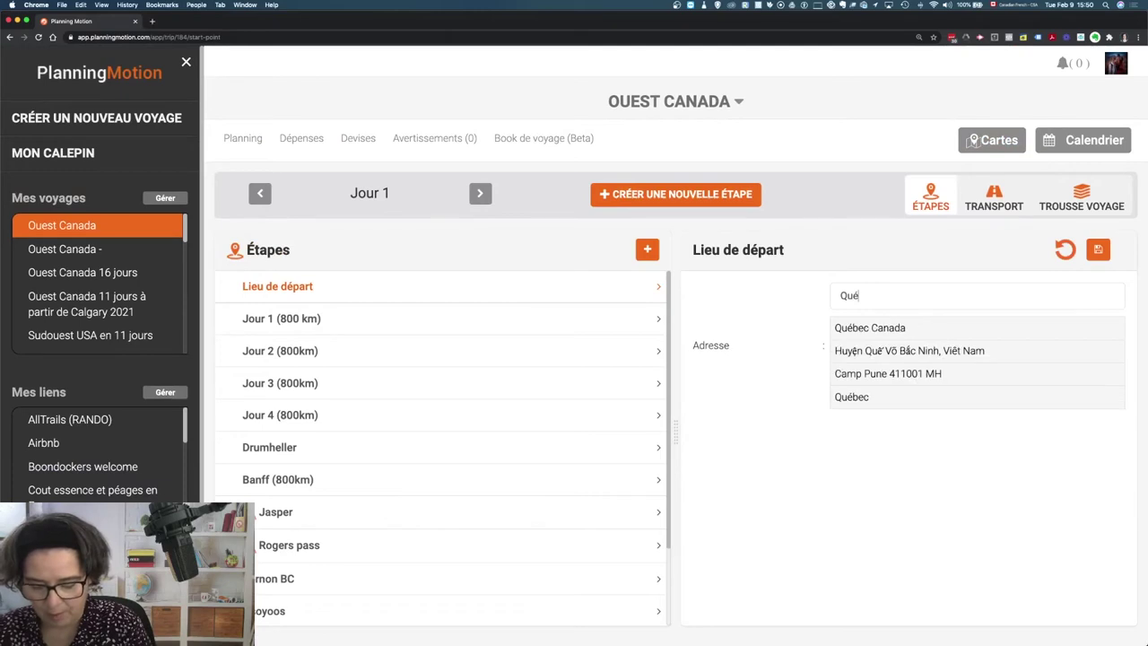
pyautogui.click(854, 328)
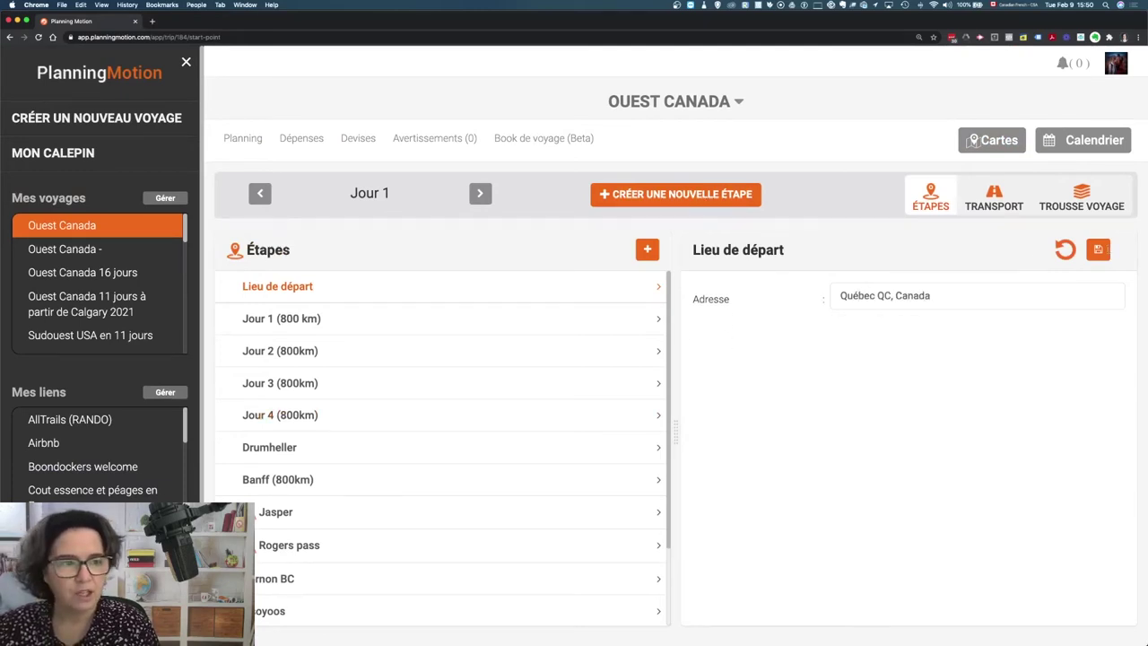
pyautogui.click(479, 516)
# Set the return place to Québec QC, Canada as well
pyautogui.click(828, 363)
pyautogui.click(469, 611)
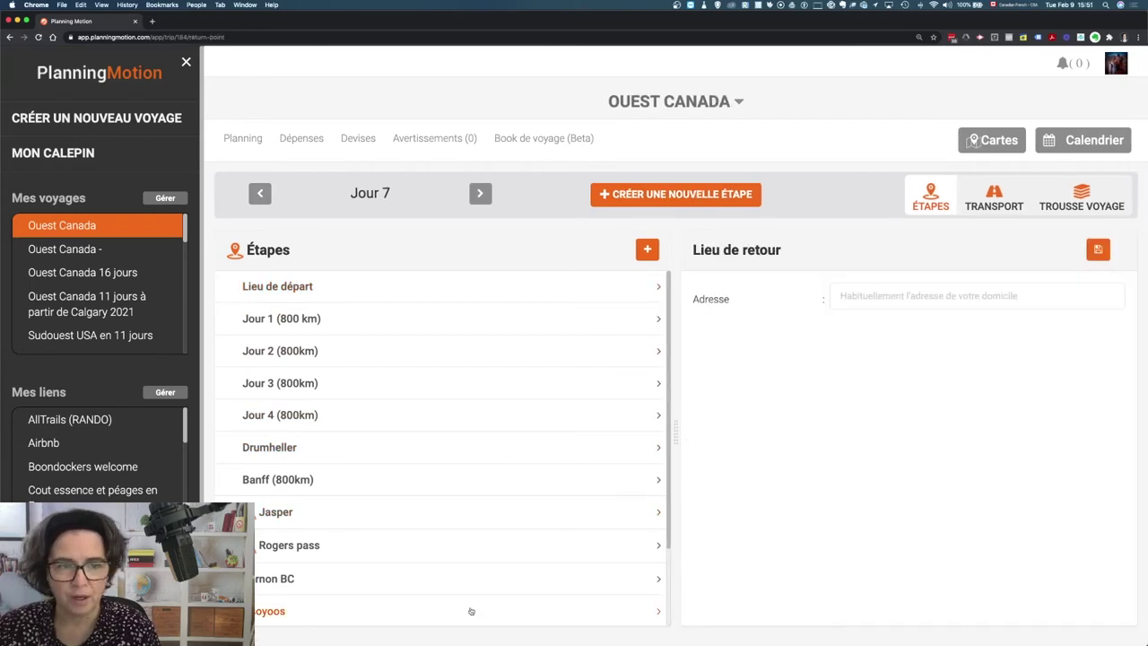
pyautogui.write('Québec')
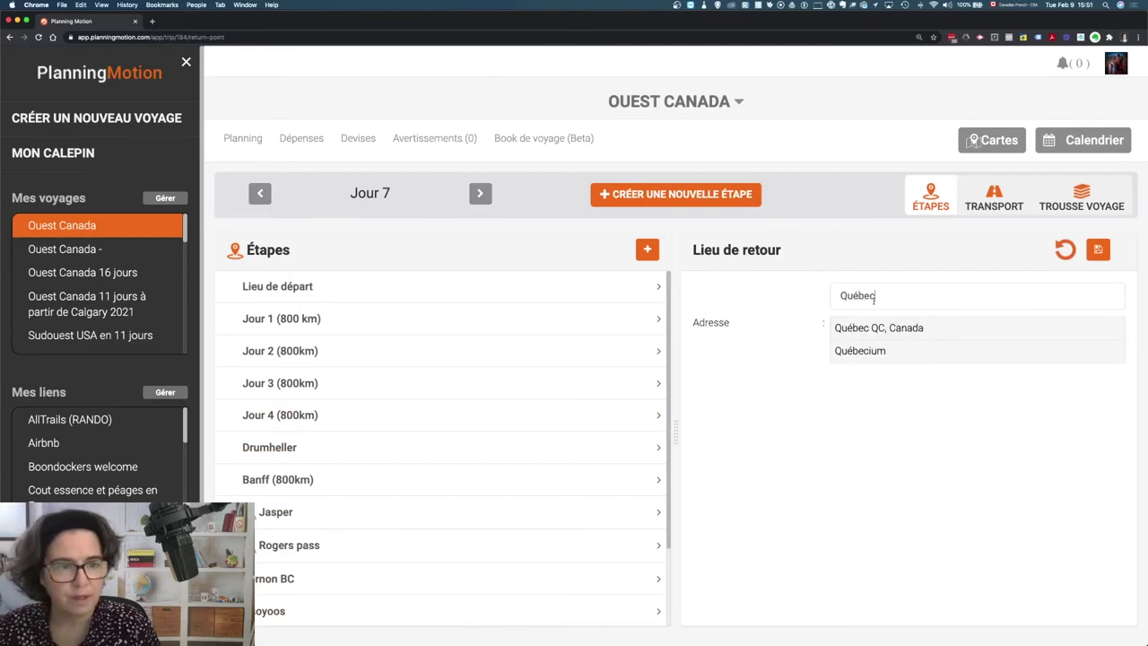
pyautogui.click(855, 329)
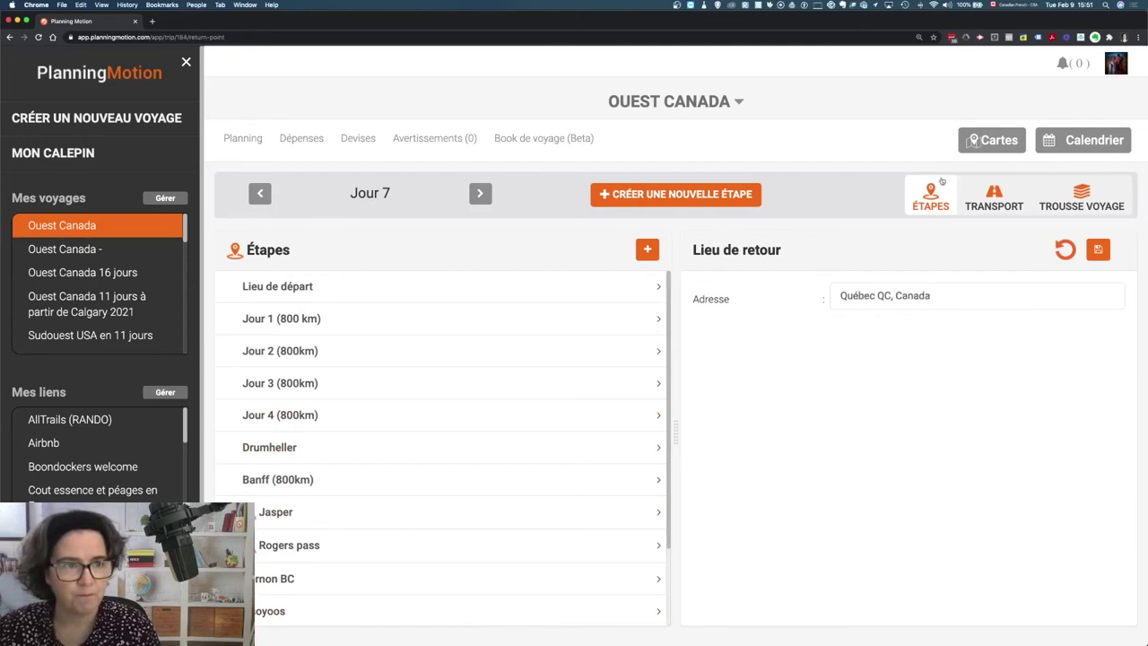
pyautogui.click(978, 144)
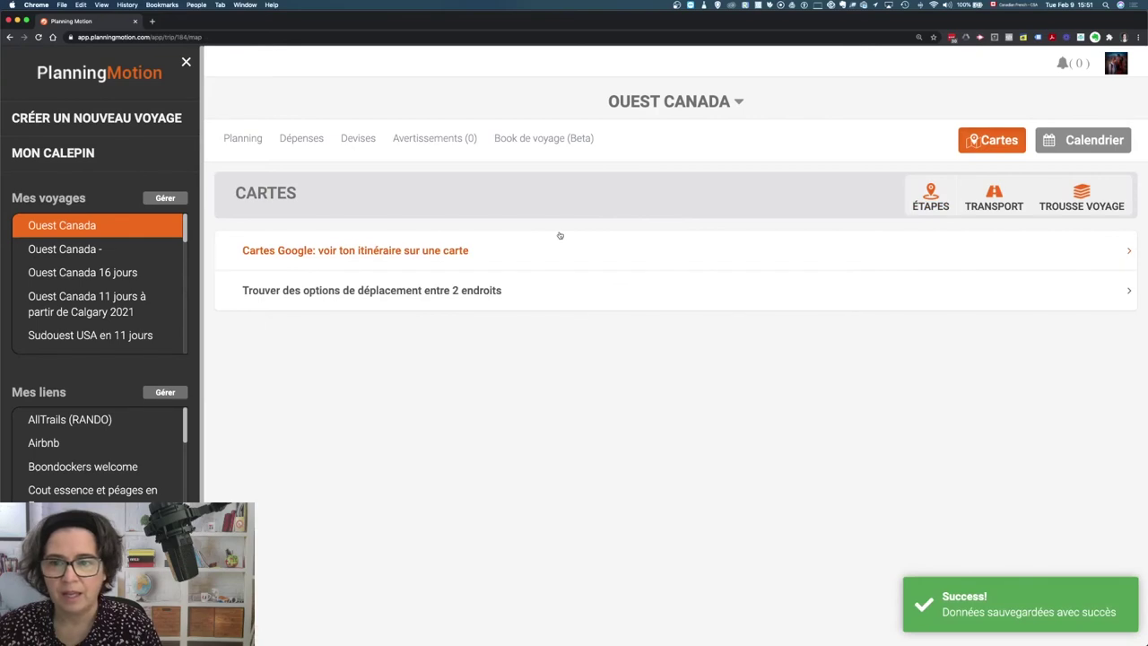
# Open the Québec-to-Québec round trip (103 h, 9 586 km) in Google Maps, centred on western Canada
pyautogui.click(451, 250)
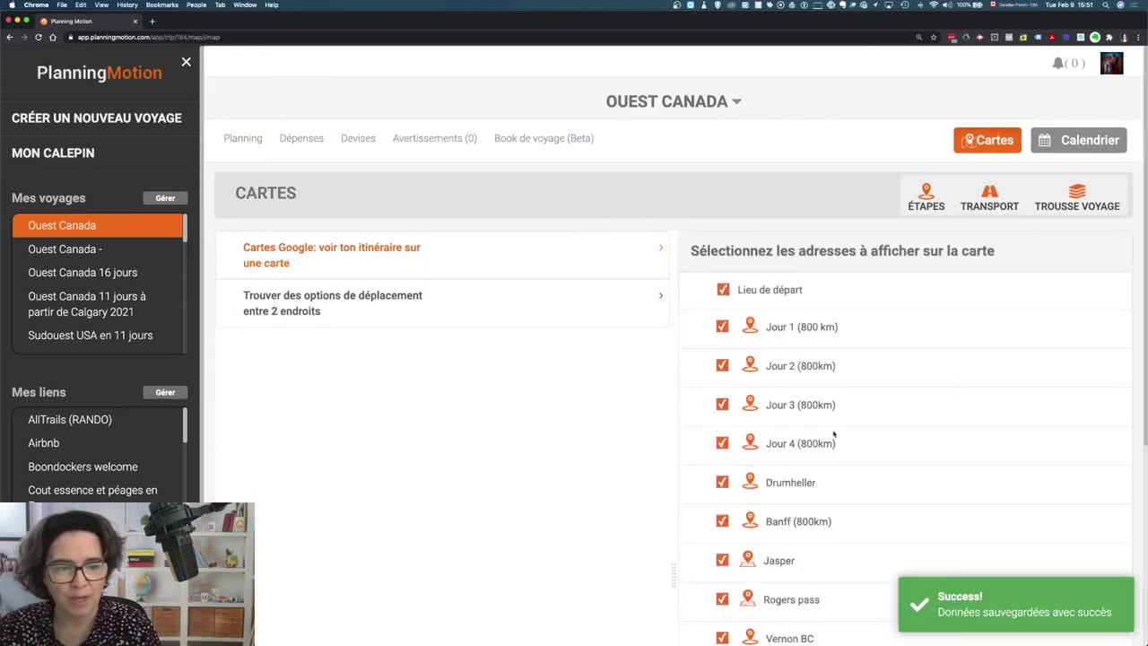
pyautogui.scroll(-5, 834, 434)
pyautogui.click(904, 558)
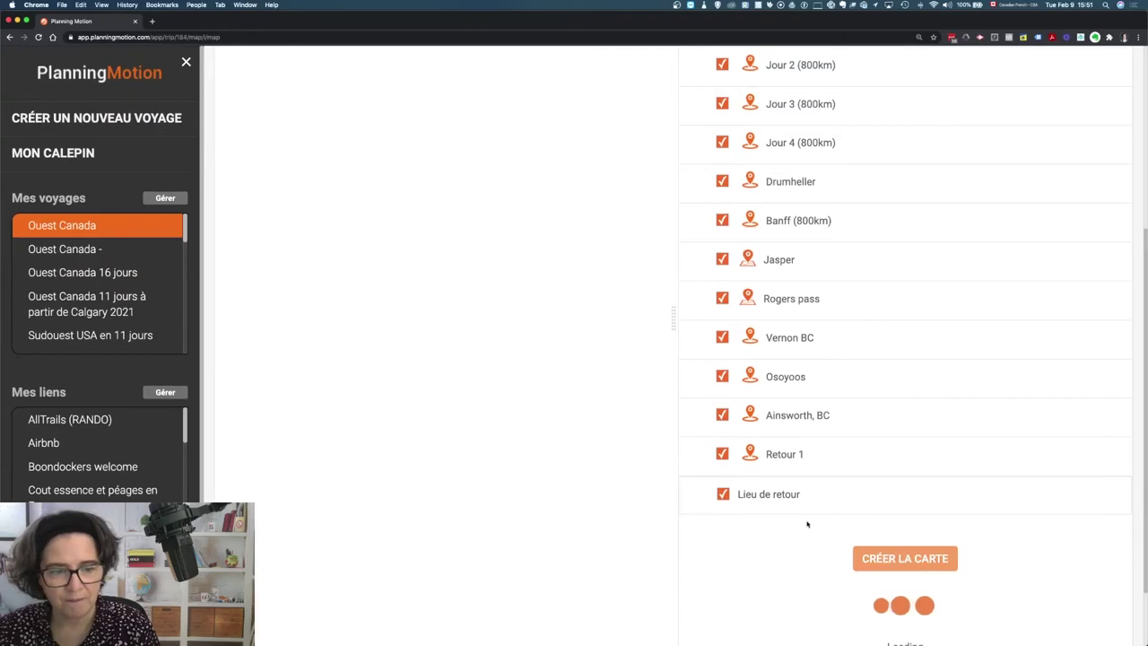
pyautogui.click(905, 556)
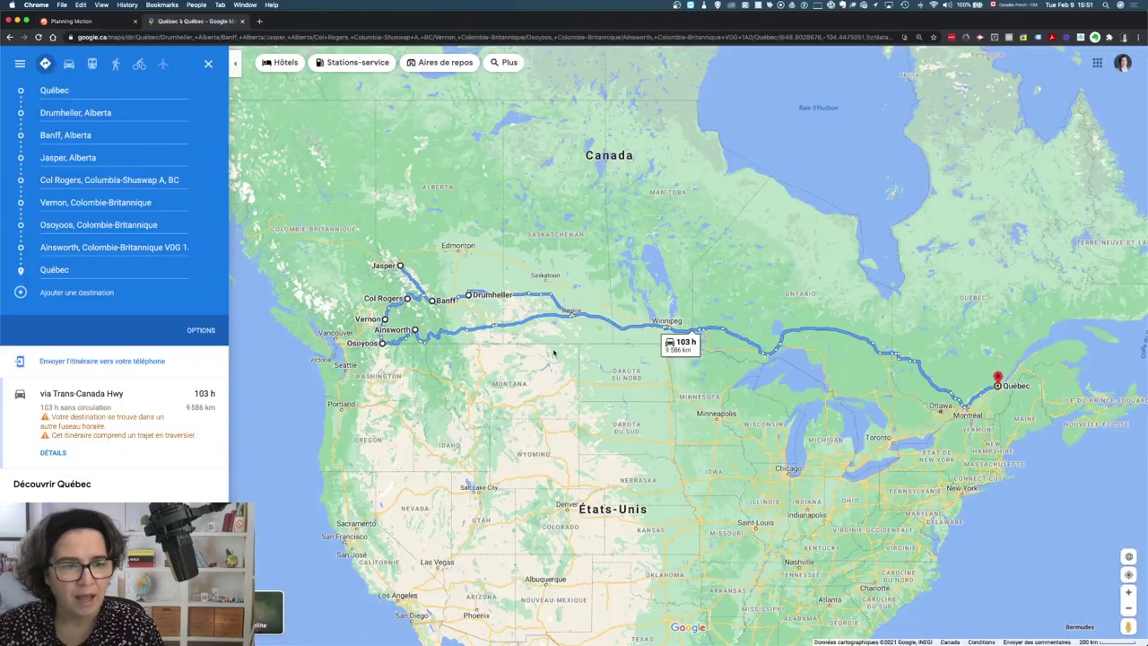
pyautogui.moveTo(466, 314); pyautogui.dragTo(524, 323)
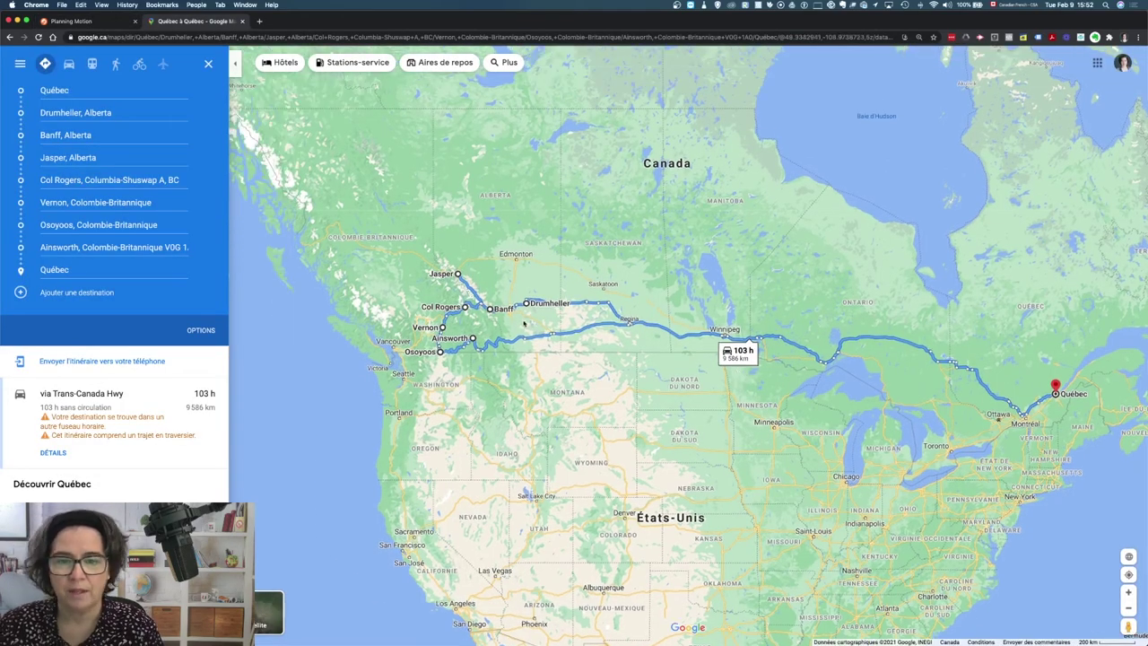
pyautogui.scroll(2, 514, 325)
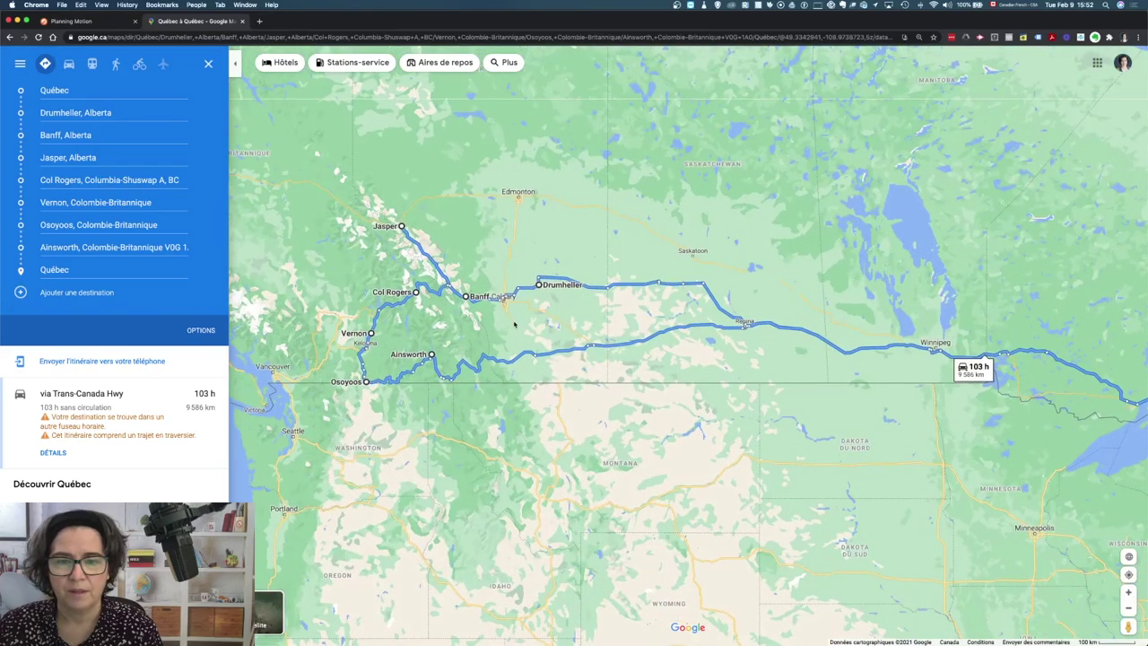
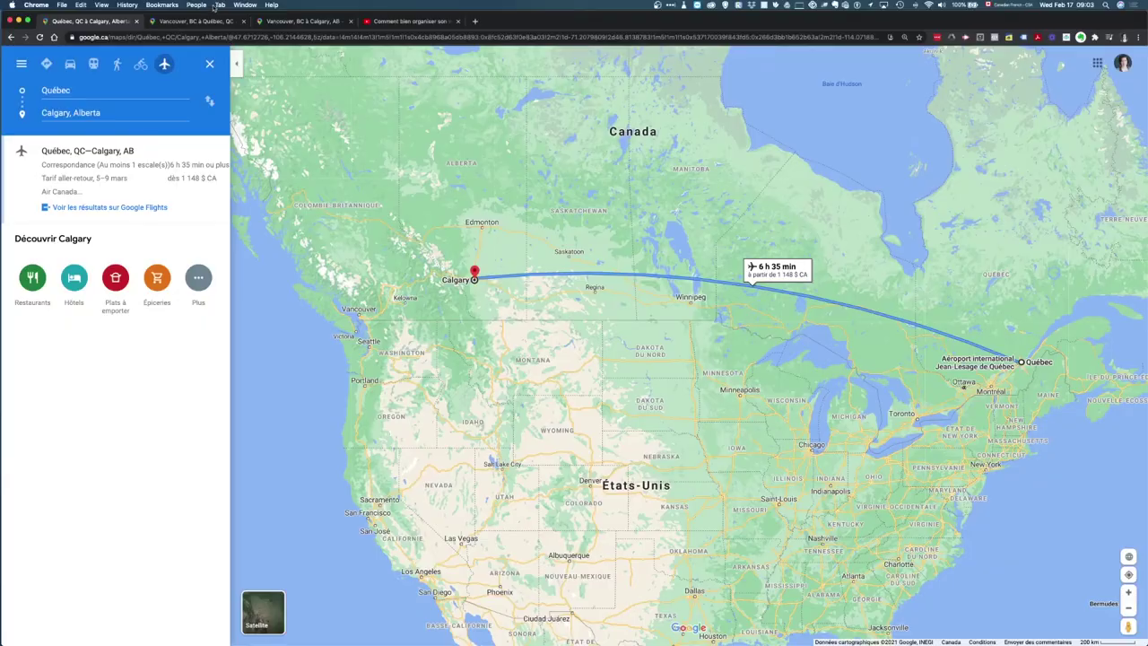
# Check the Vancouver to Québec route in Google Maps
pyautogui.click(202, 21)
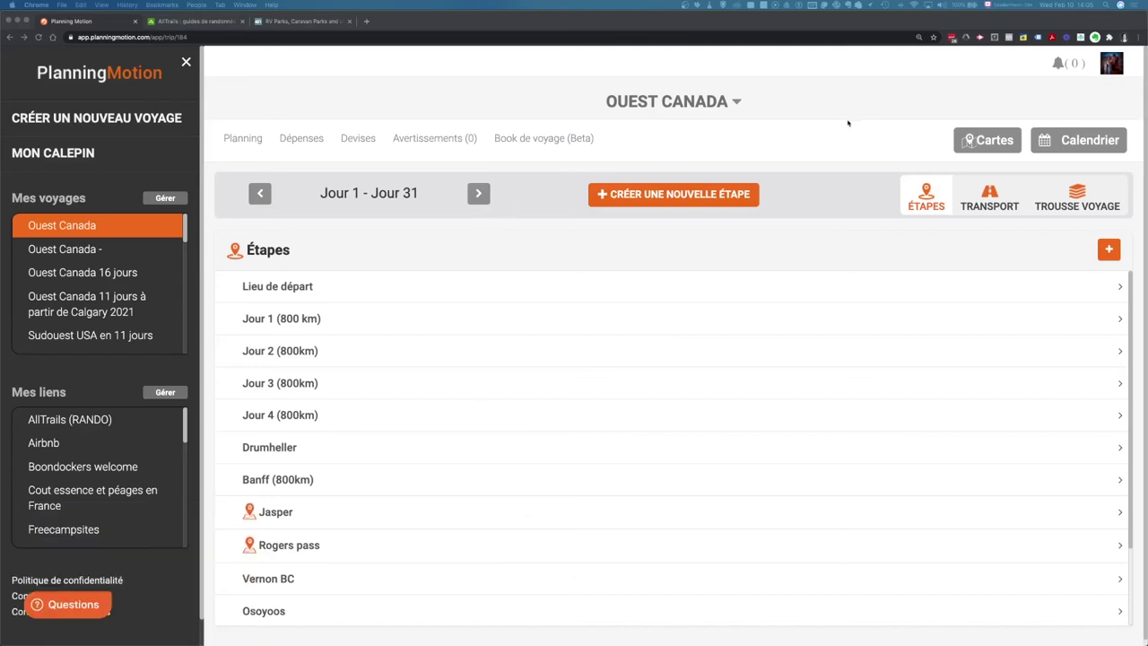
pyautogui.click(1079, 141)
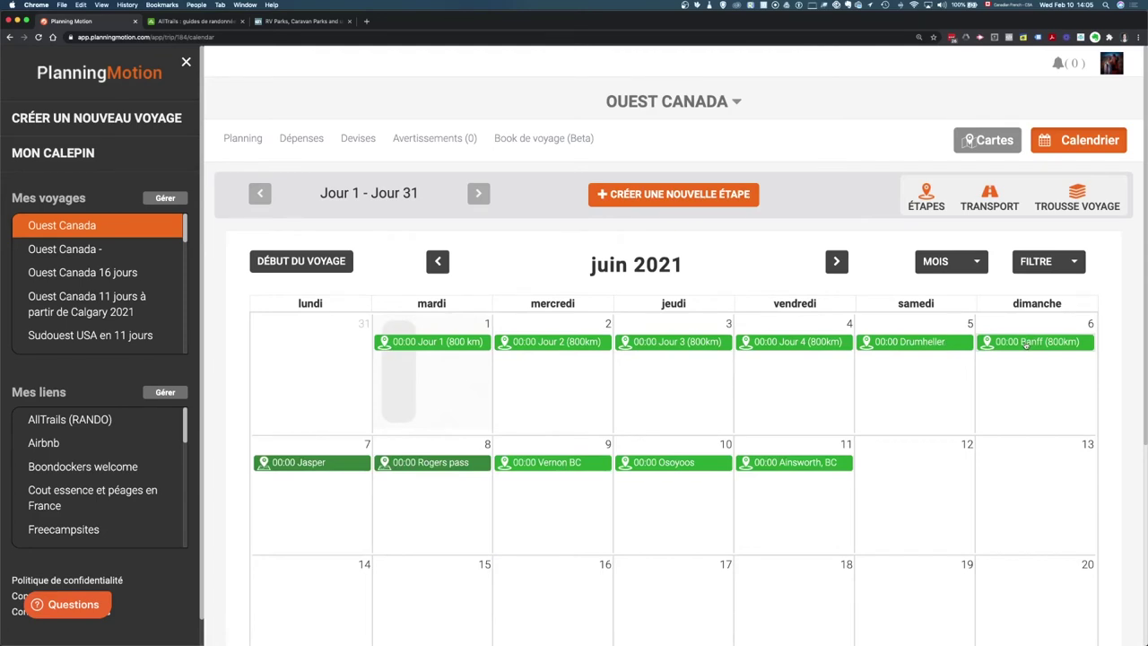
pyautogui.scroll(-3, 845, 410)
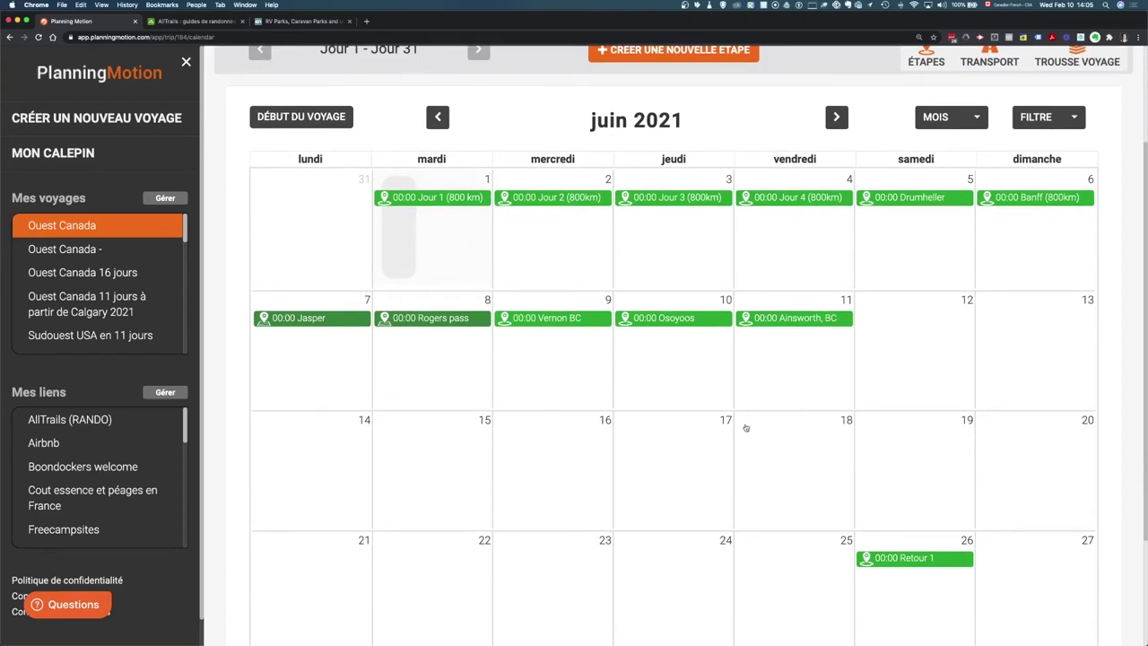
pyautogui.scroll(3, 744, 426)
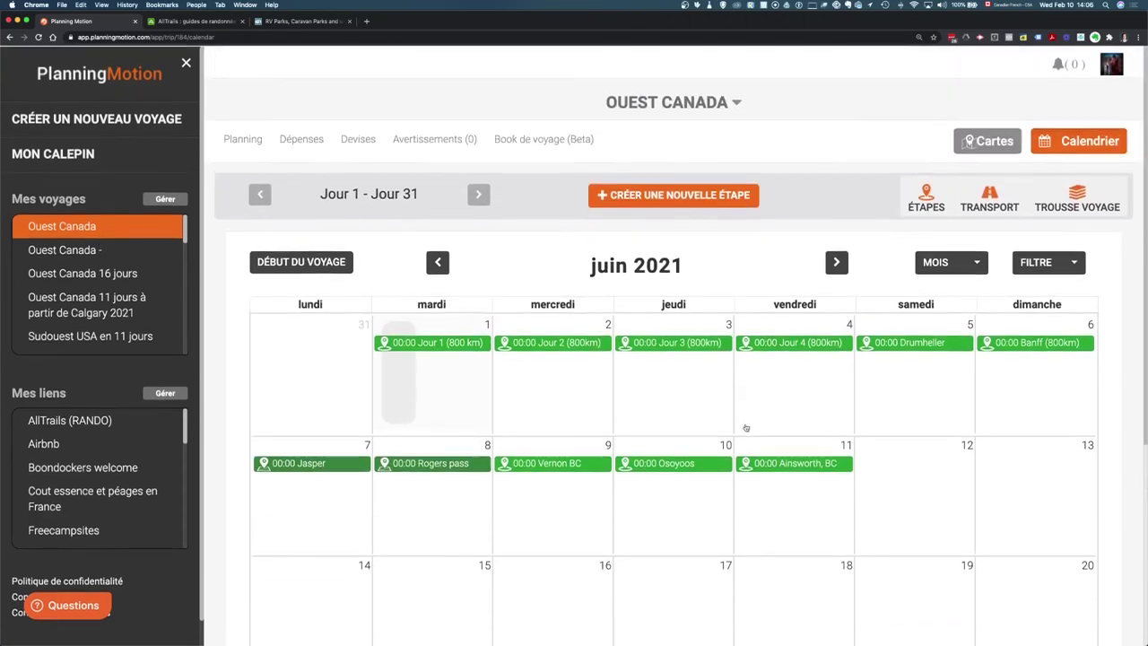
pyautogui.click(923, 199)
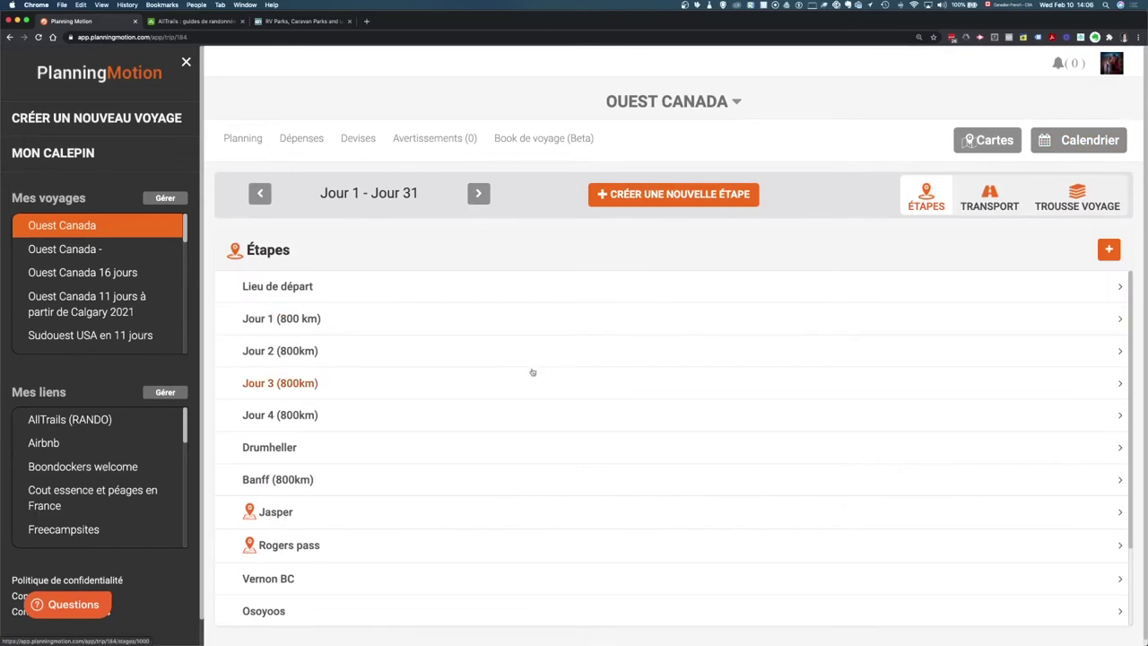
# Open the Drumheller stage, showing arrival 05-06-2021, departure 06-06-2021 and its two activities
pyautogui.click(269, 447)
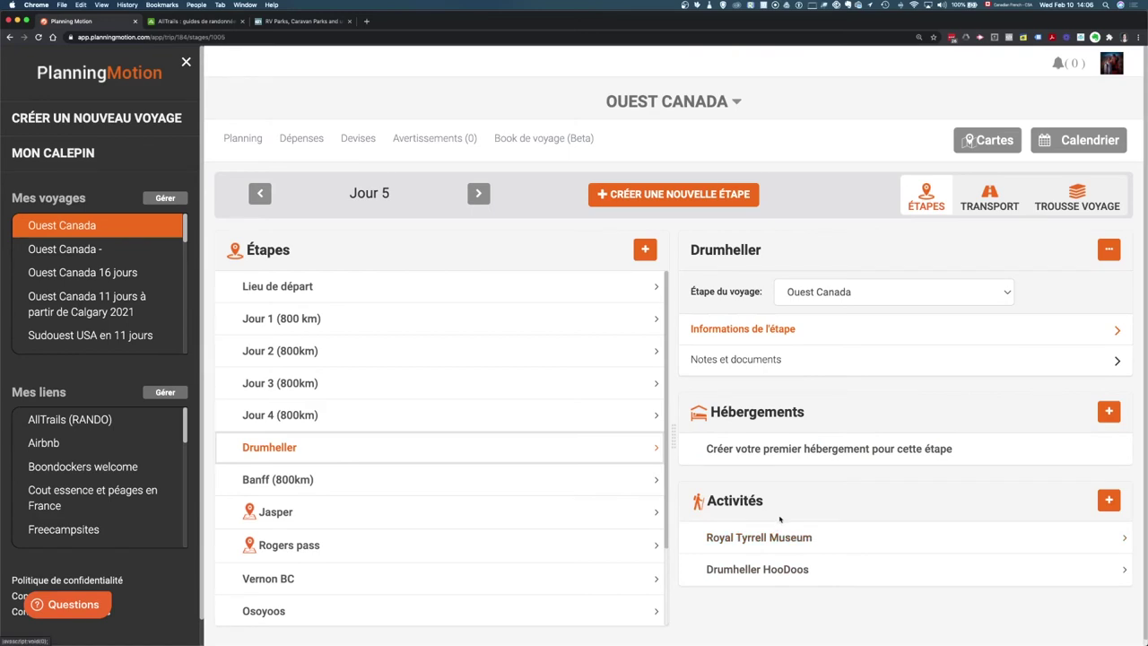
pyautogui.click(771, 332)
pyautogui.scroll(-4, 771, 339)
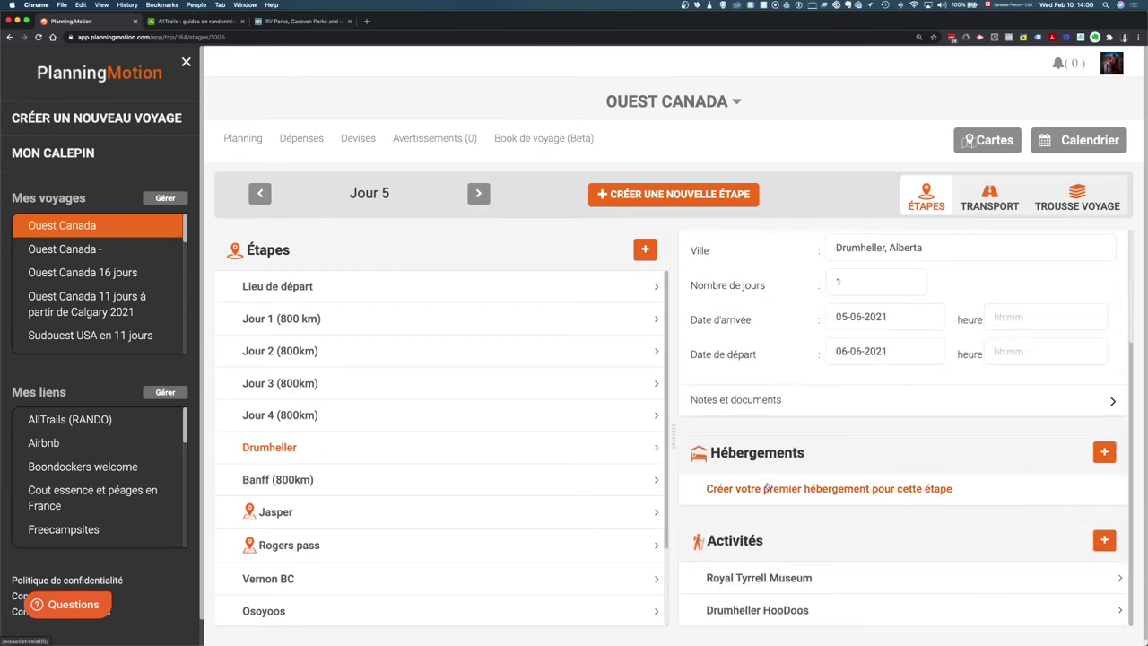
pyautogui.scroll(-1, 767, 487)
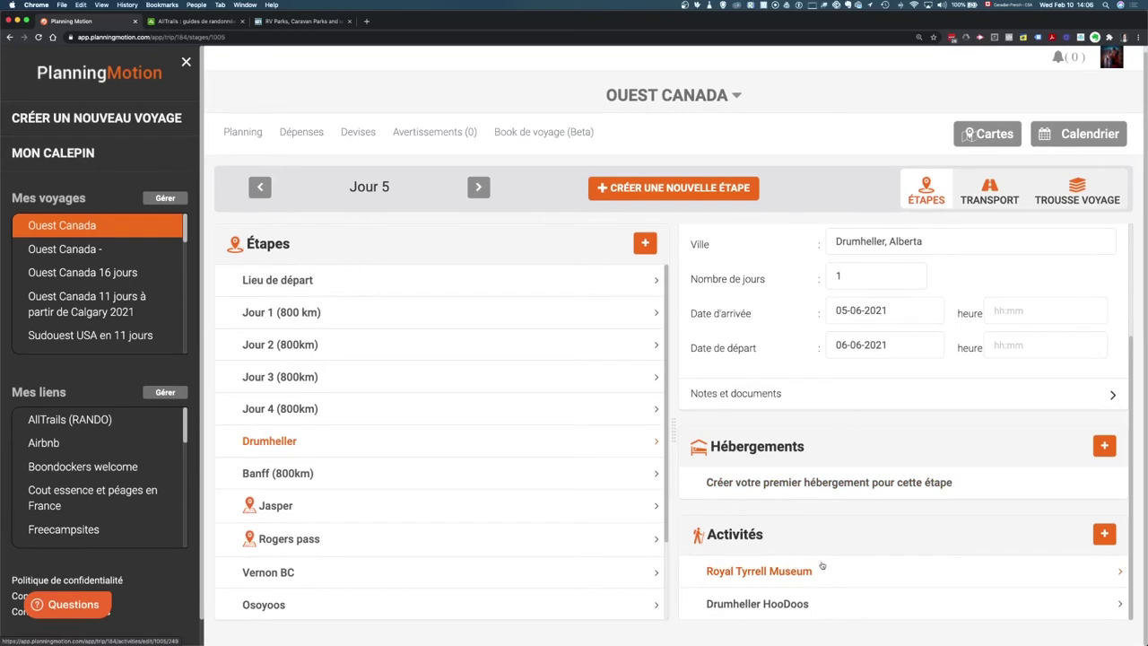
pyautogui.scroll(4, 821, 566)
pyautogui.scroll(-4, 821, 566)
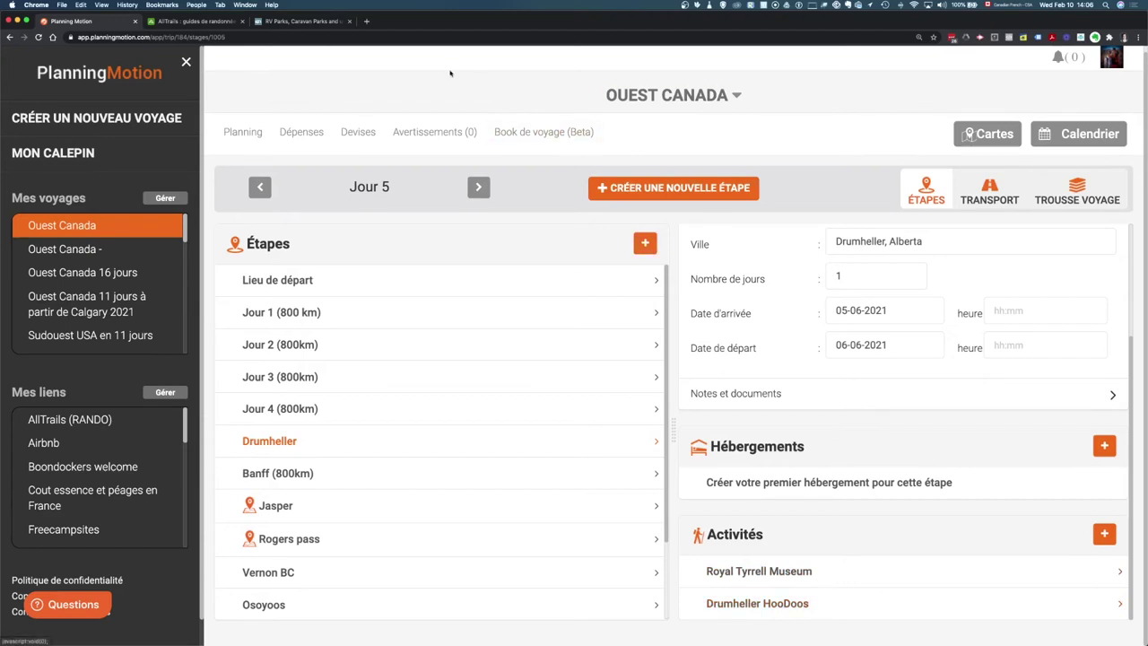
# Search AllTrails for Drumheller, Alberta
pyautogui.click(227, 23)
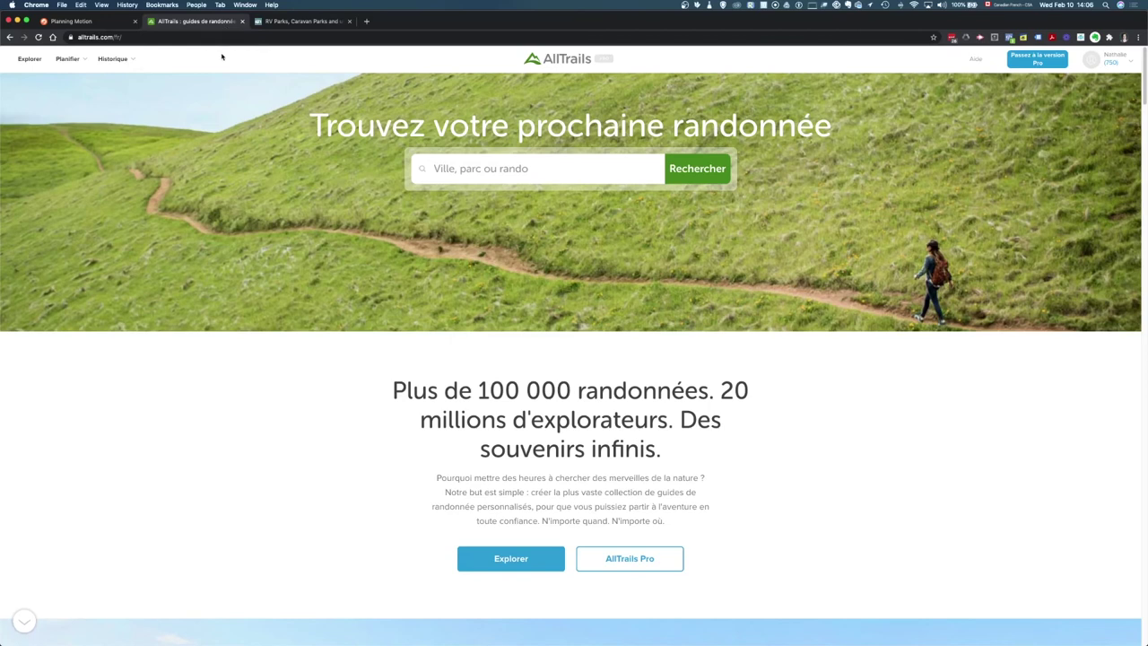
pyautogui.click(477, 166)
pyautogui.write('Dru')
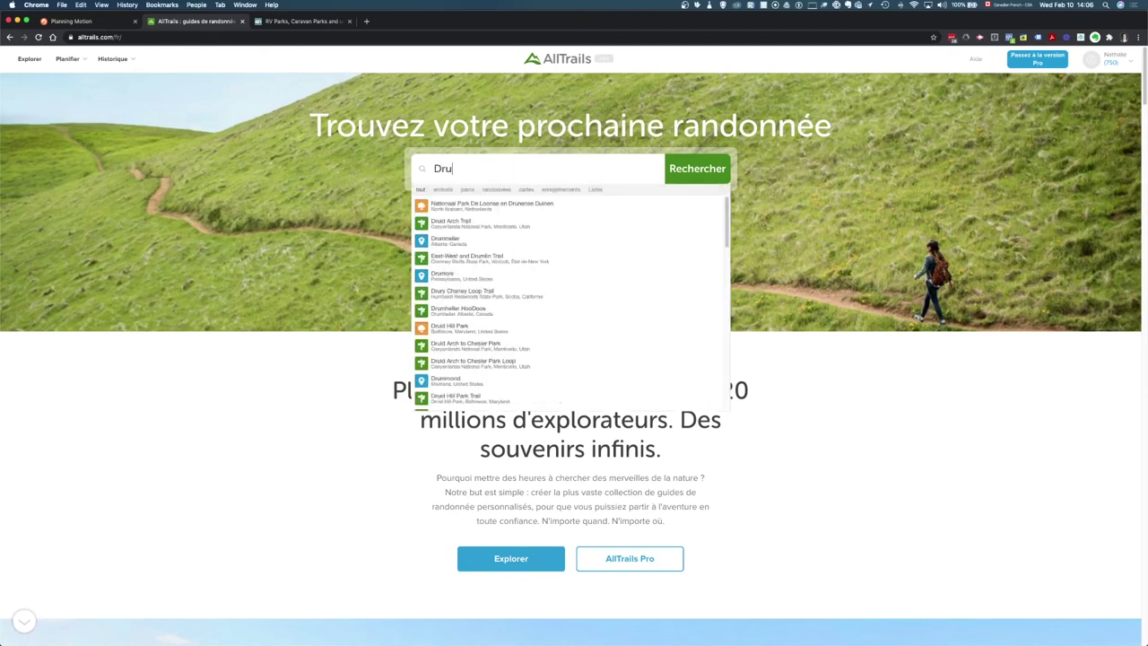
pyautogui.write('mhe')
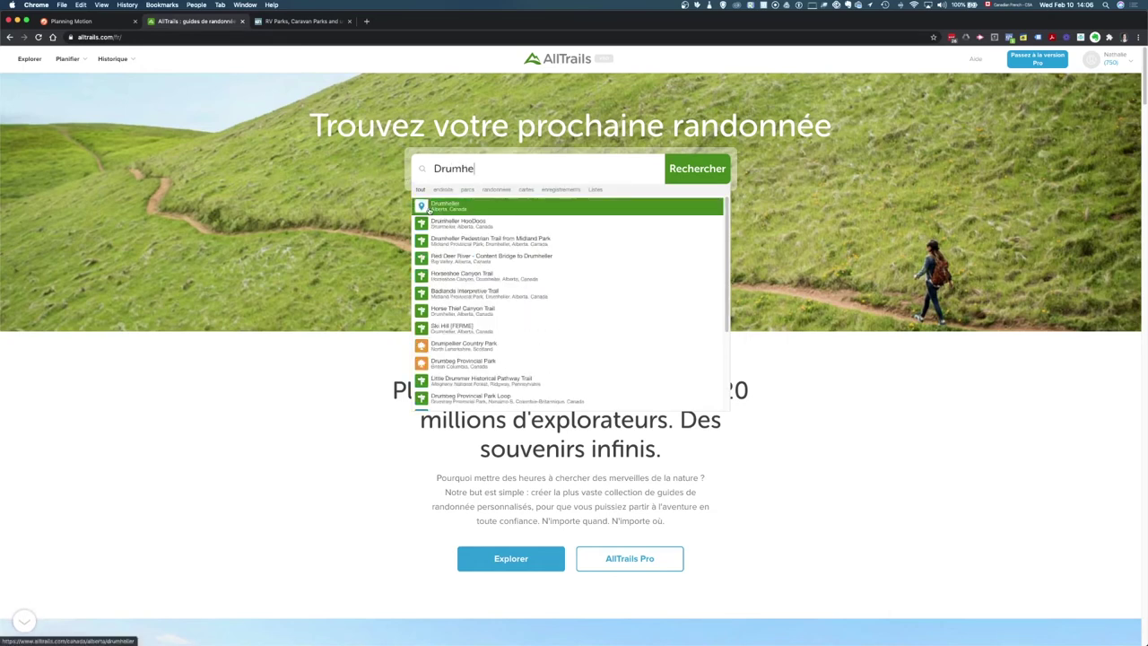
pyautogui.click(431, 208)
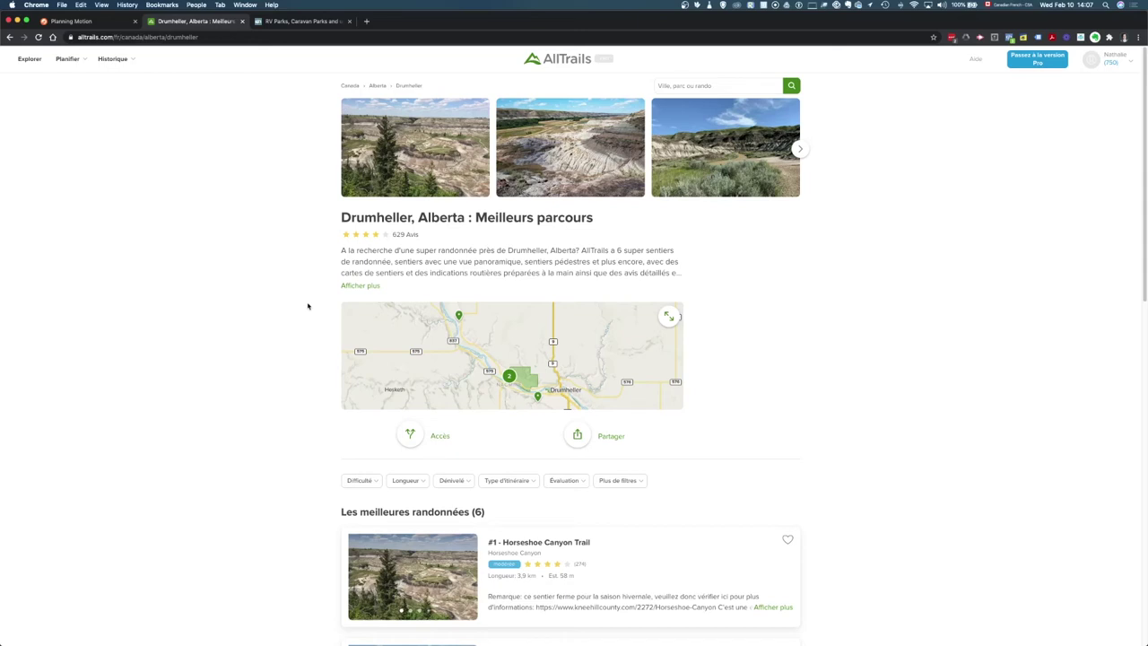
# Browse the Drumheller trail results and open their full map
pyautogui.scroll(-3, 307, 306)
pyautogui.scroll(-5, 258, 176)
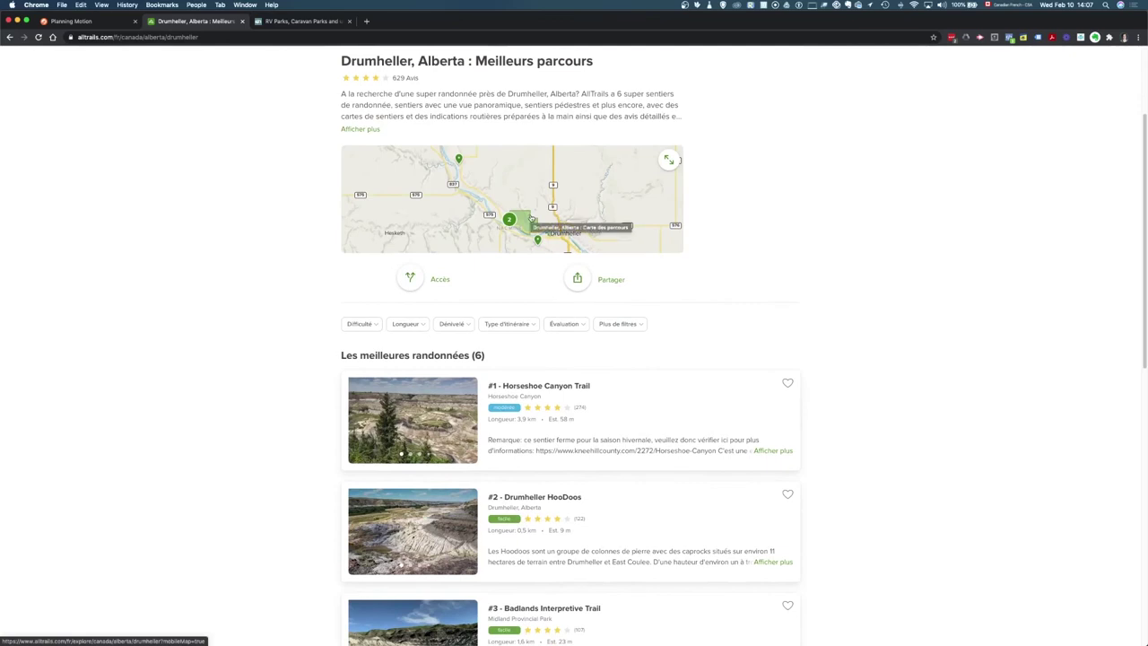
pyautogui.scroll(-8, 549, 330)
pyautogui.scroll(-2, 548, 330)
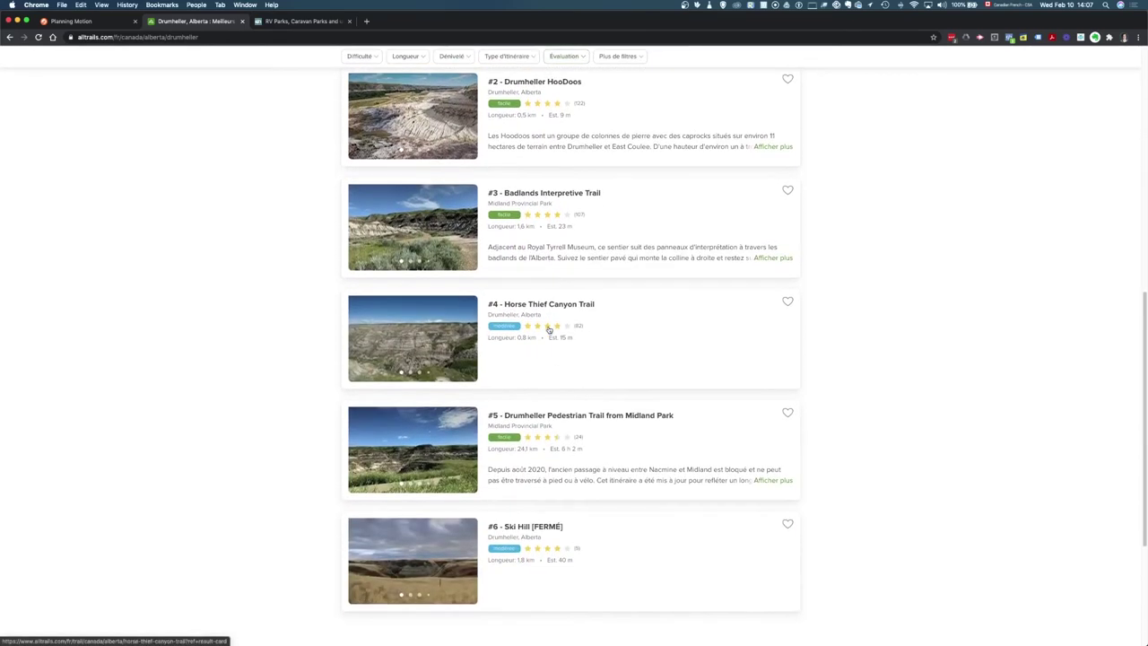
pyautogui.scroll(1, 541, 382)
pyautogui.scroll(8, 542, 383)
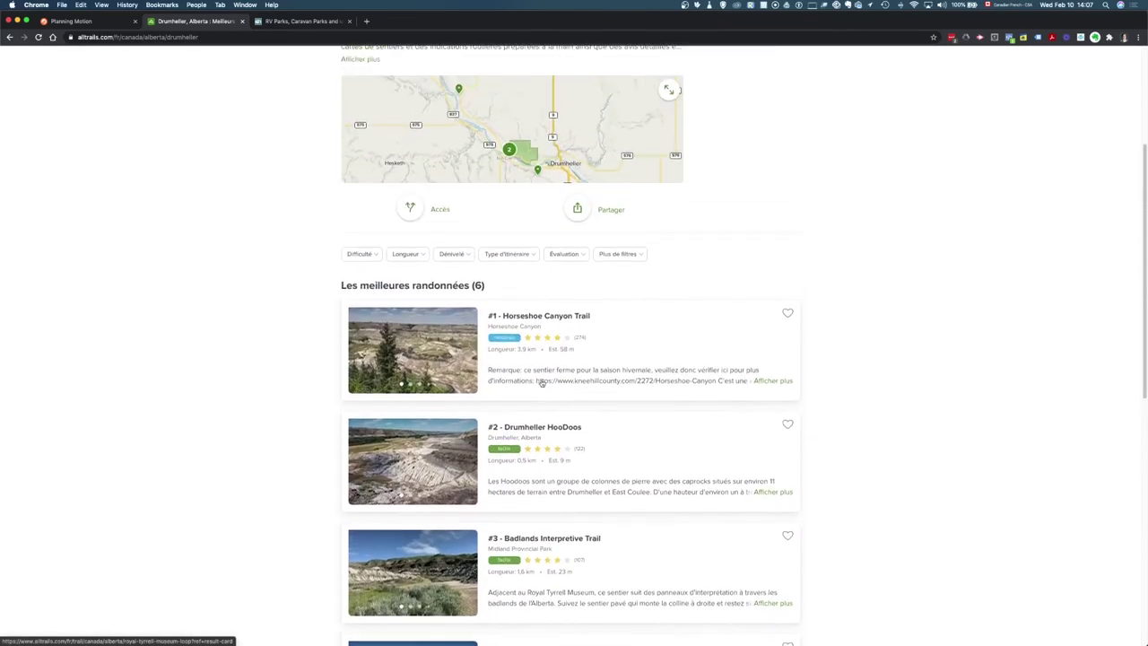
pyautogui.click(535, 128)
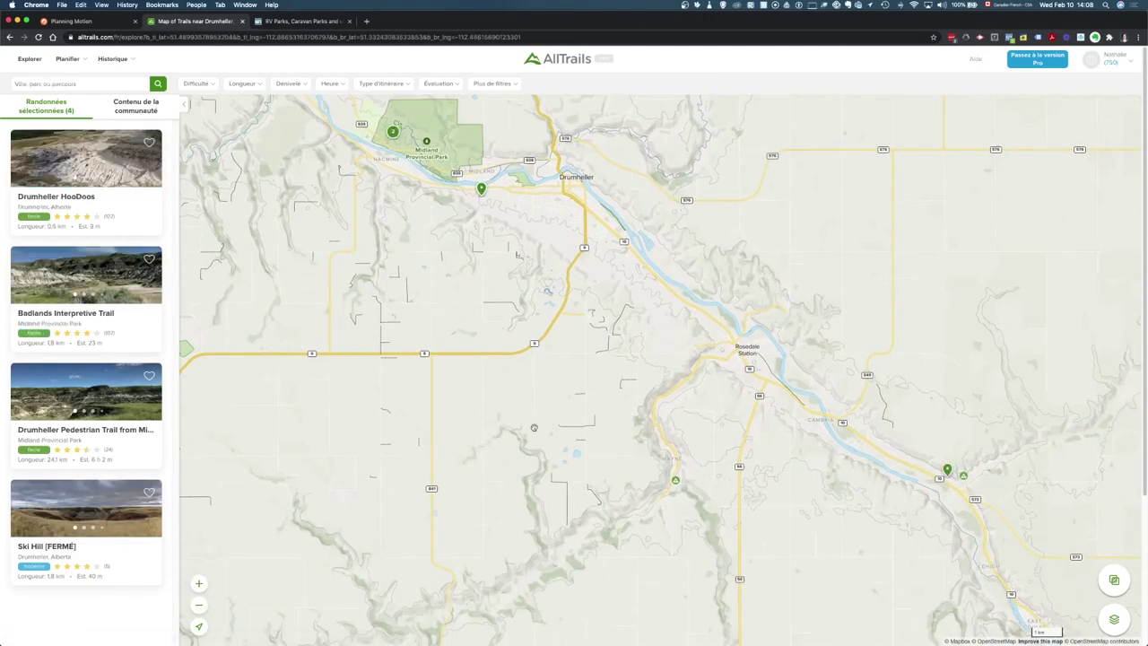
# Zoom and pan the Drumheller trail map to locate the Horseshoe Canyon Trail pin
pyautogui.moveTo(125, 186)
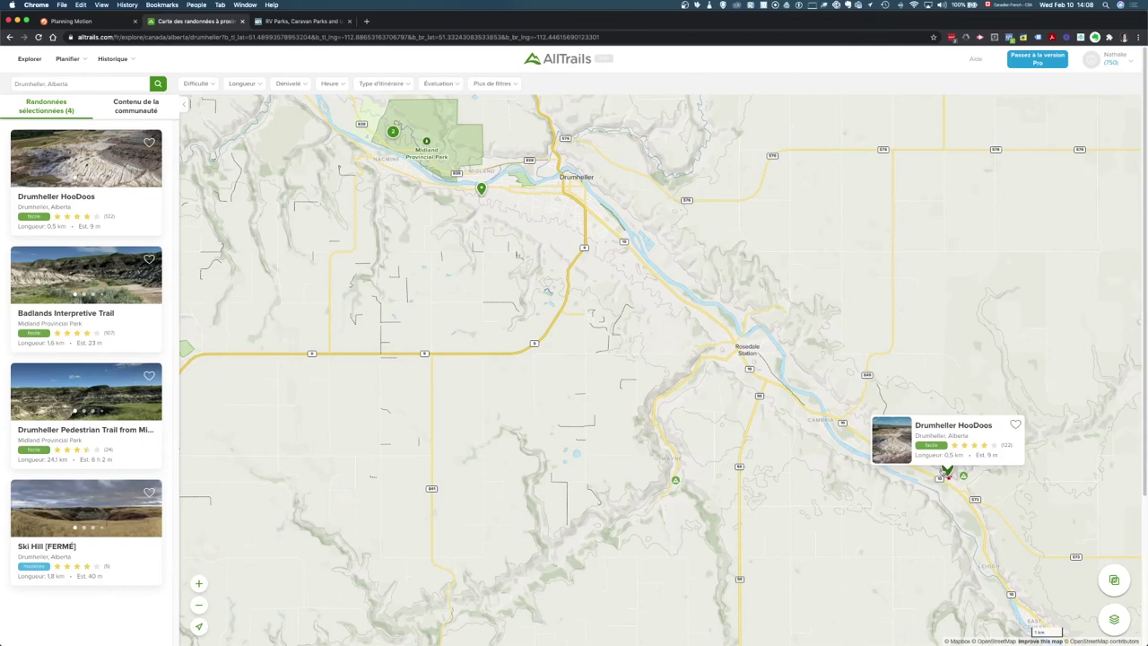
pyautogui.scroll(-2, 688, 249)
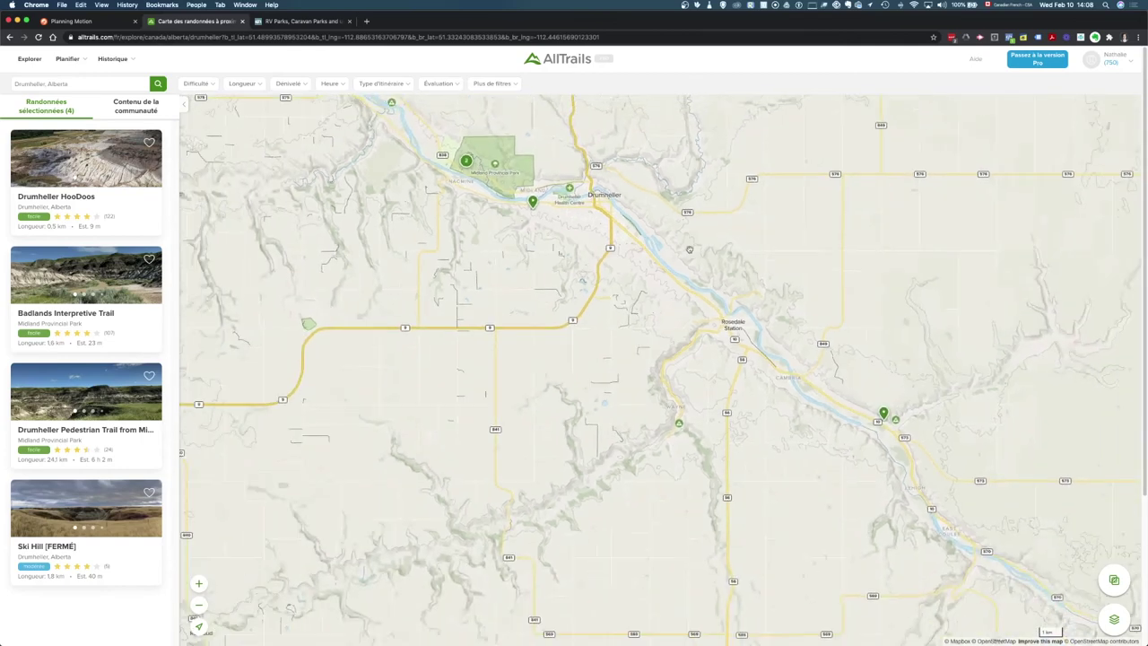
pyautogui.scroll(-2, 689, 249)
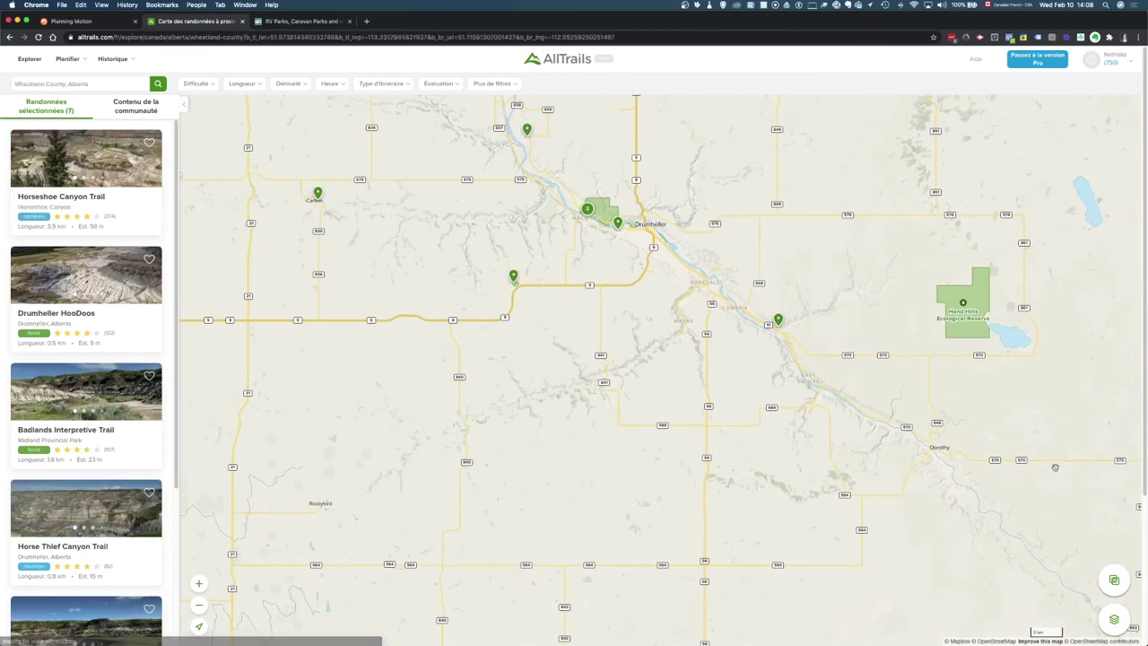
pyautogui.moveTo(769, 325)
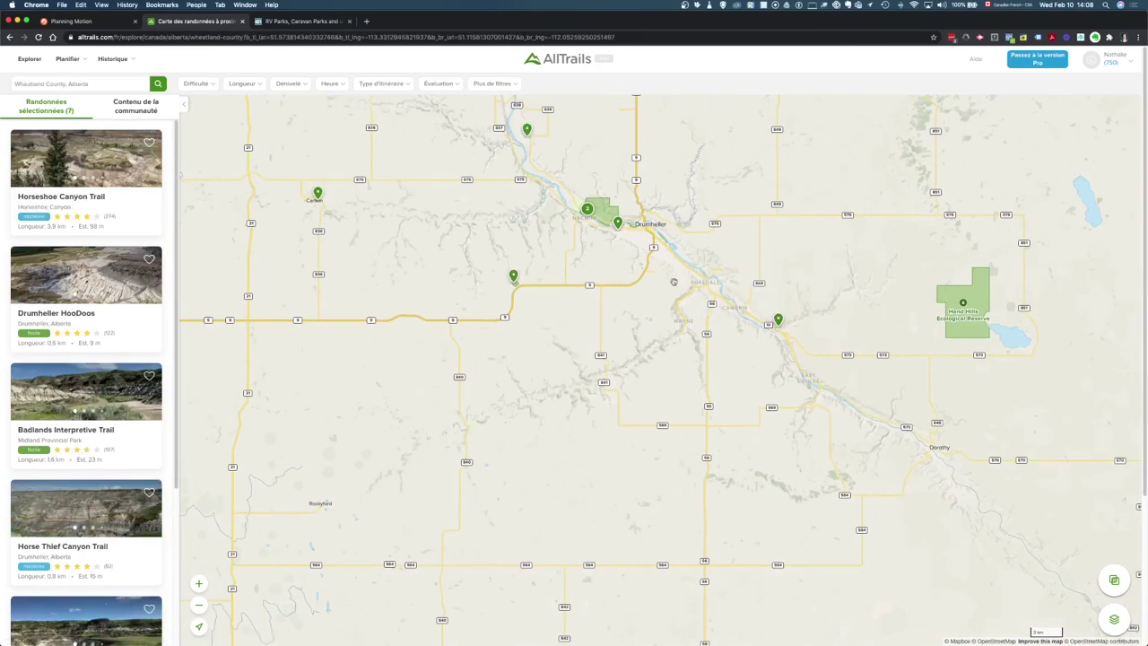
pyautogui.scroll(3, 674, 282)
pyautogui.scroll(3, 673, 282)
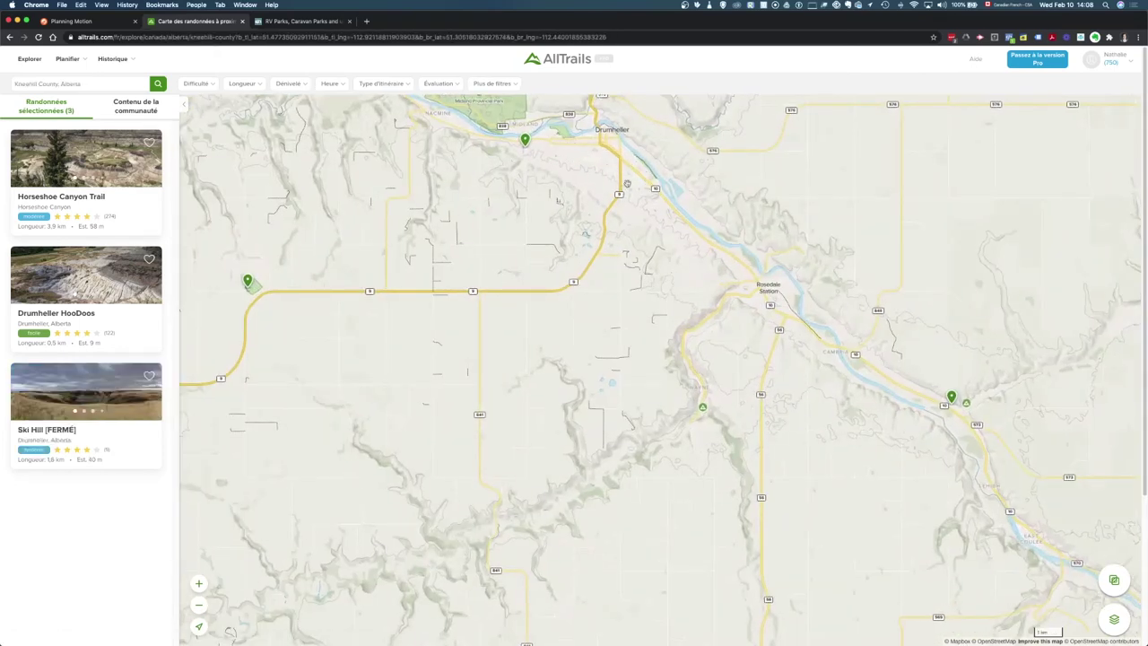
pyautogui.scroll(3, 607, 155)
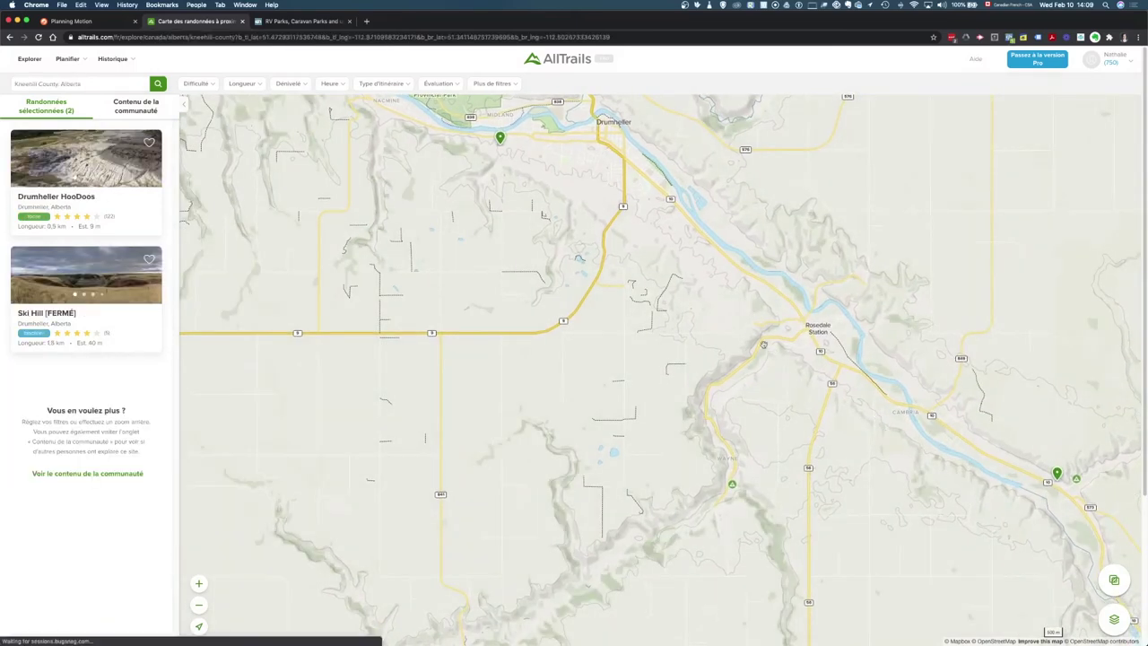
pyautogui.moveTo(605, 207); pyautogui.dragTo(666, 384)
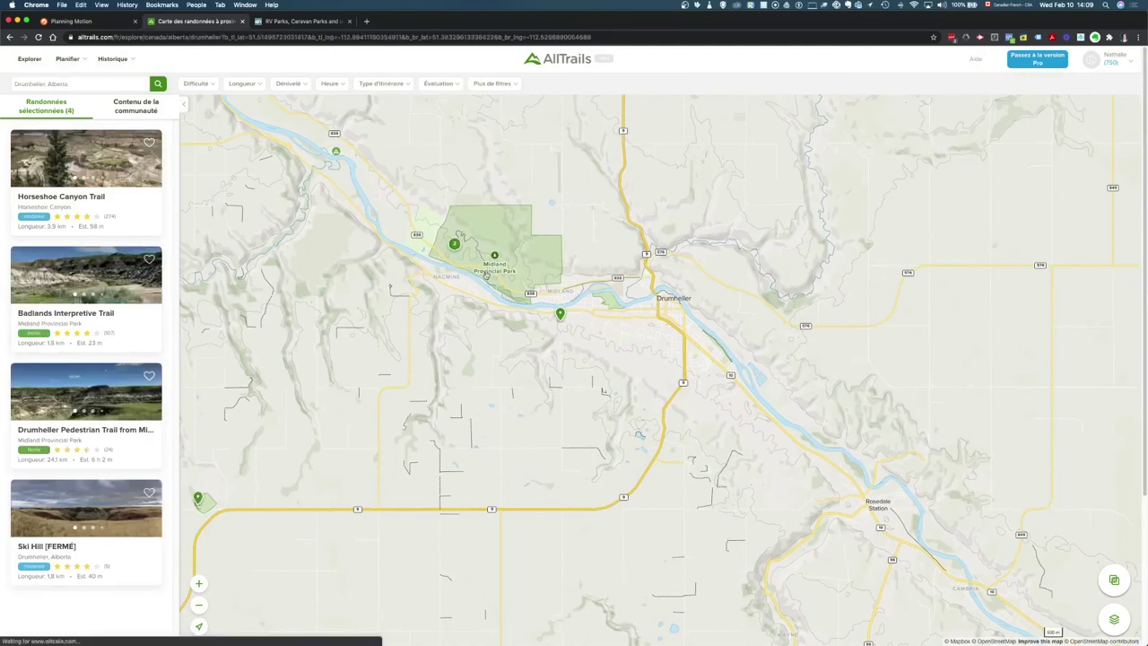
pyautogui.moveTo(461, 244)
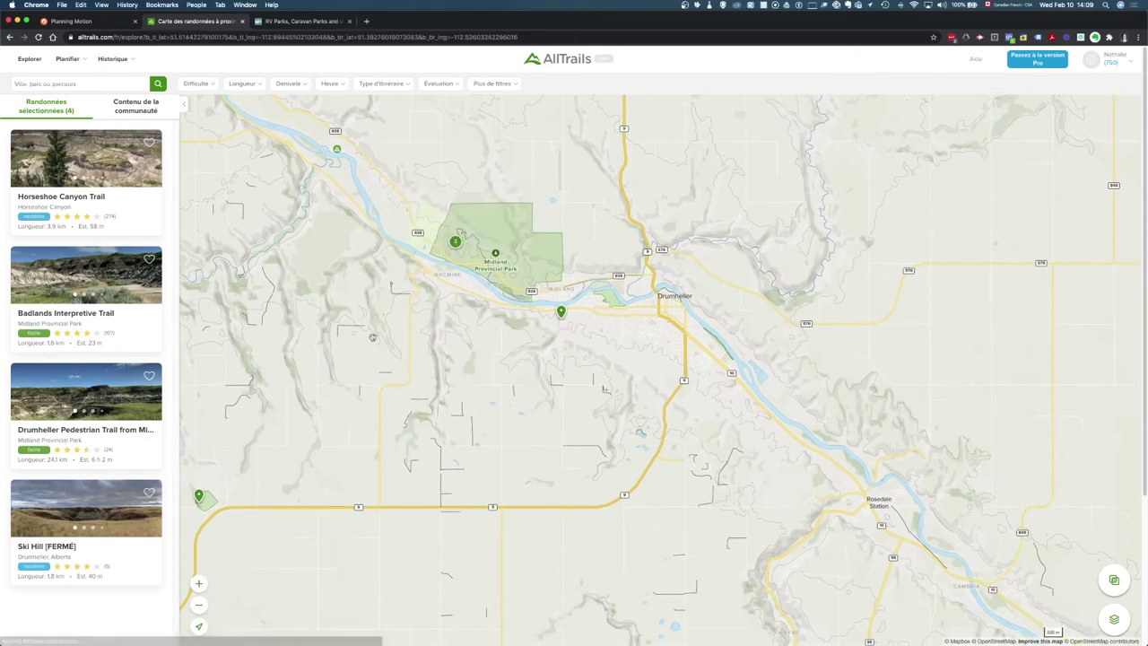
pyautogui.moveTo(197, 498)
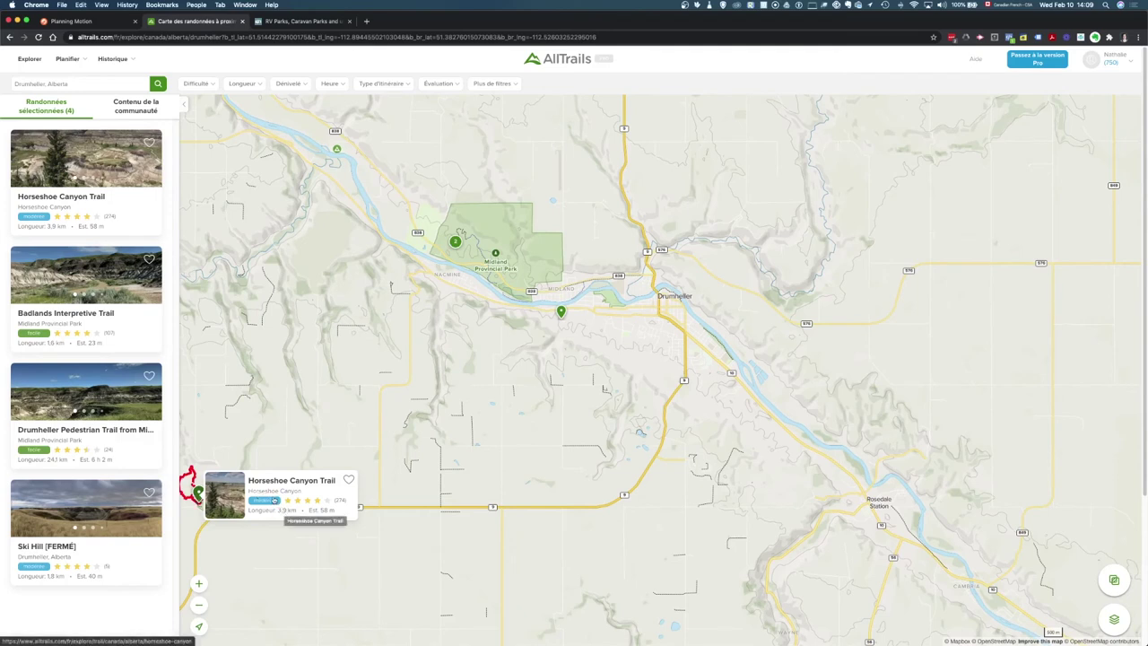
# Open the Horseshoe Canyon Trail page (3.9 km loop, 113 m gain) and copy its web address
pyautogui.click(272, 484)
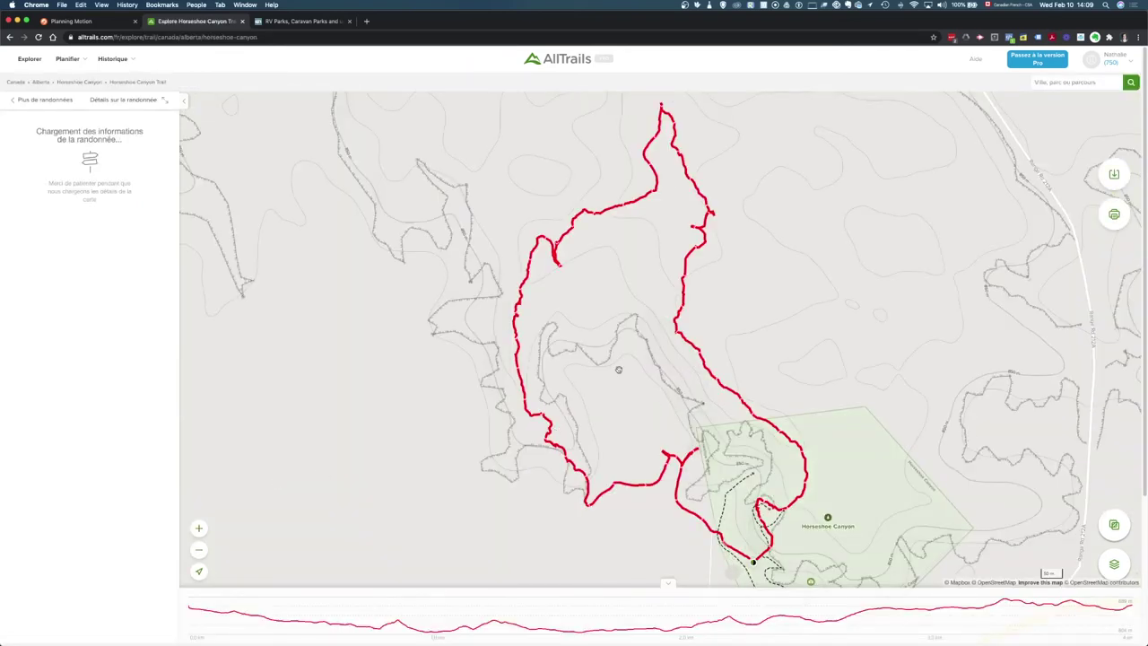
pyautogui.scroll(-5, 610, 382)
pyautogui.scroll(-2, 588, 412)
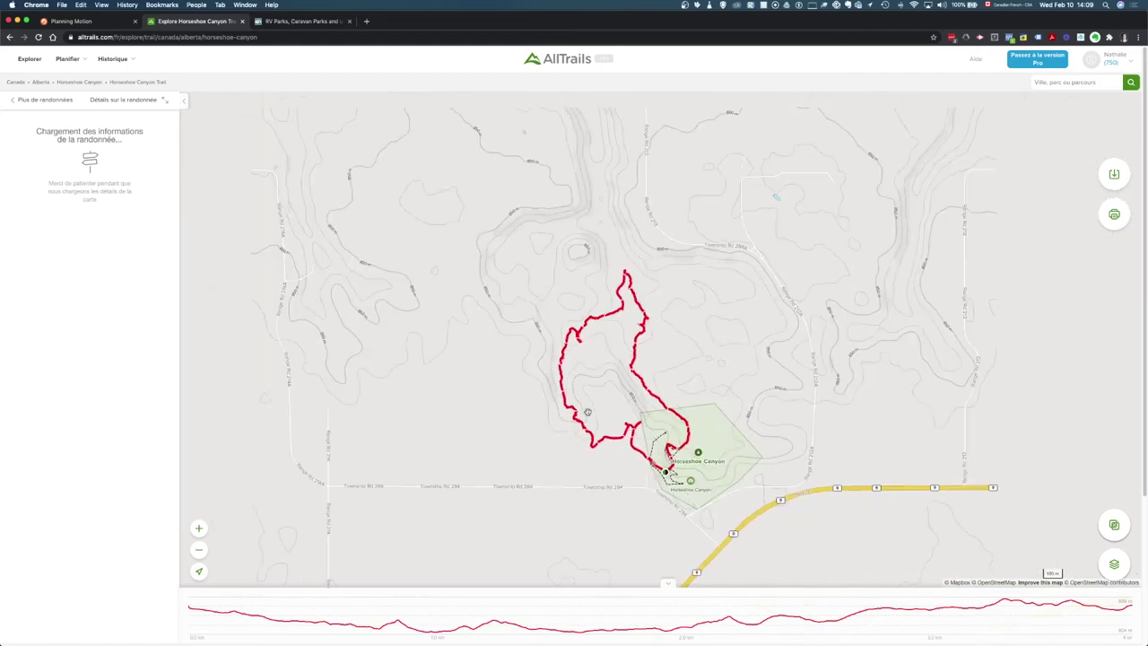
pyautogui.scroll(-2, 587, 412)
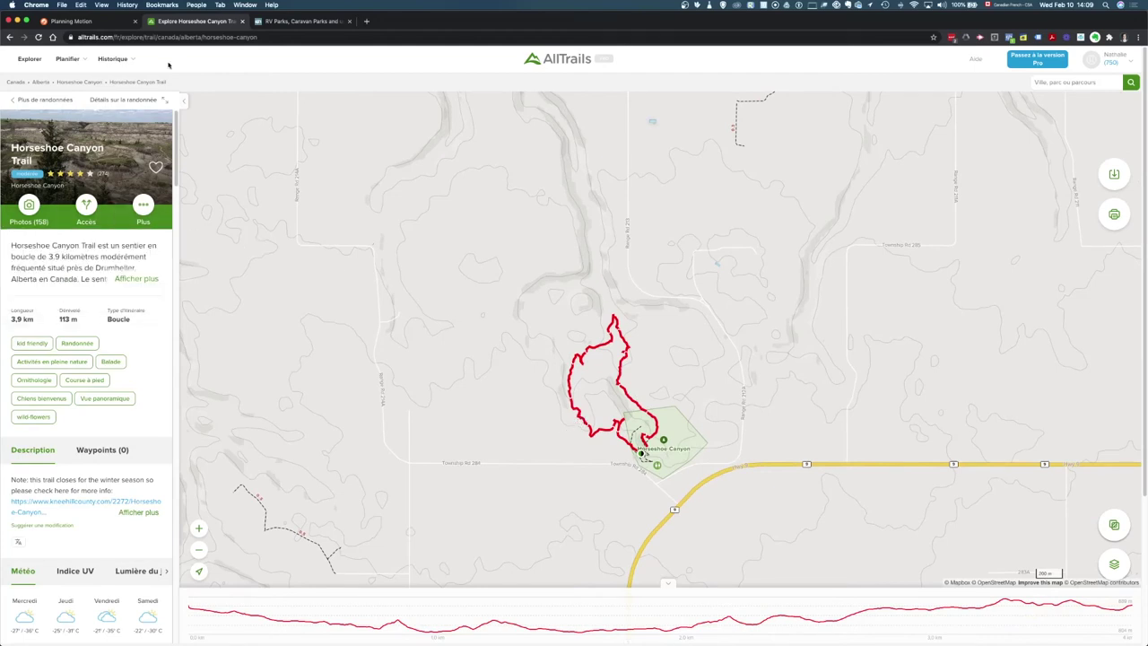
pyautogui.click(285, 40)
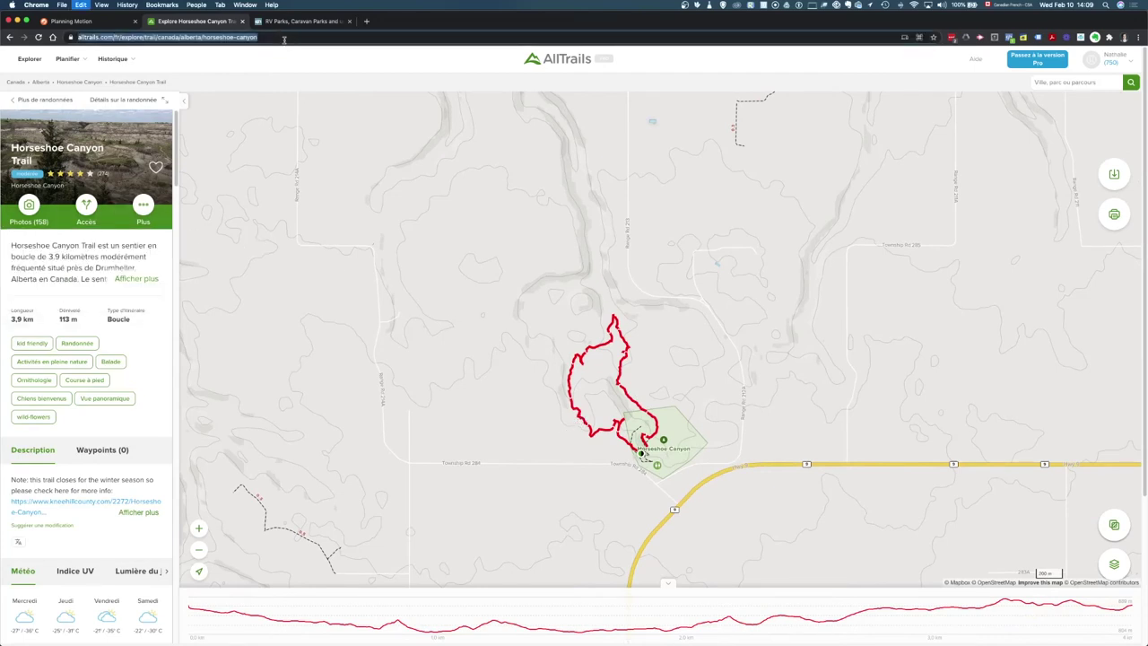
pyautogui.click(87, 21)
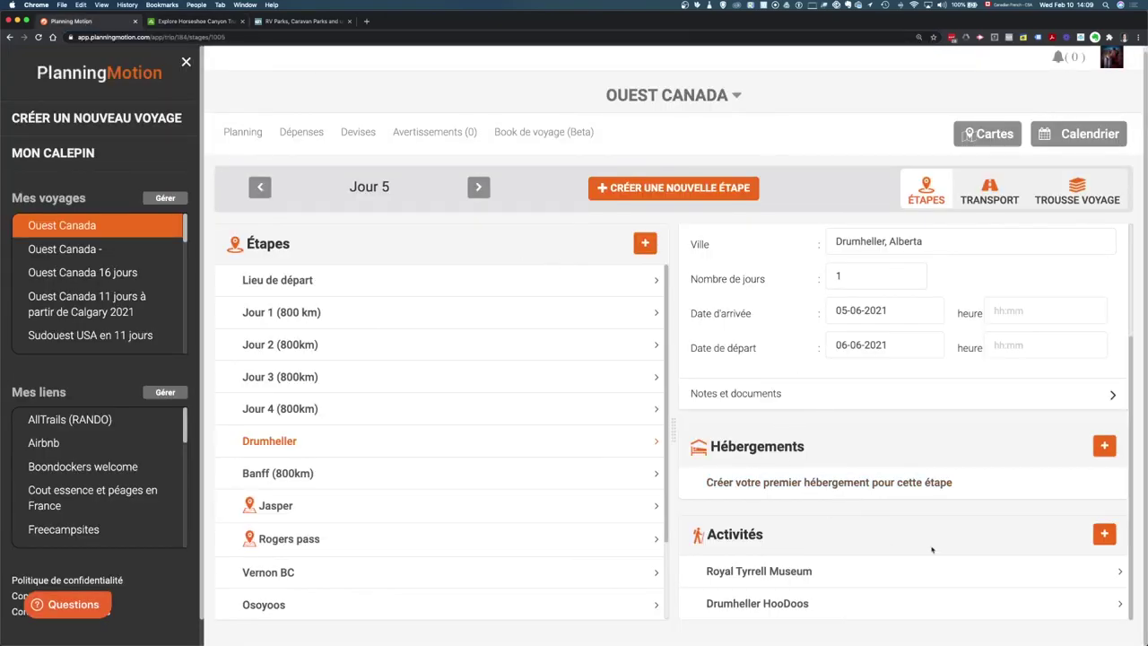
# Add a new Drumheller activity with the AllTrails link as website and the trail name pasted in
pyautogui.click(1104, 534)
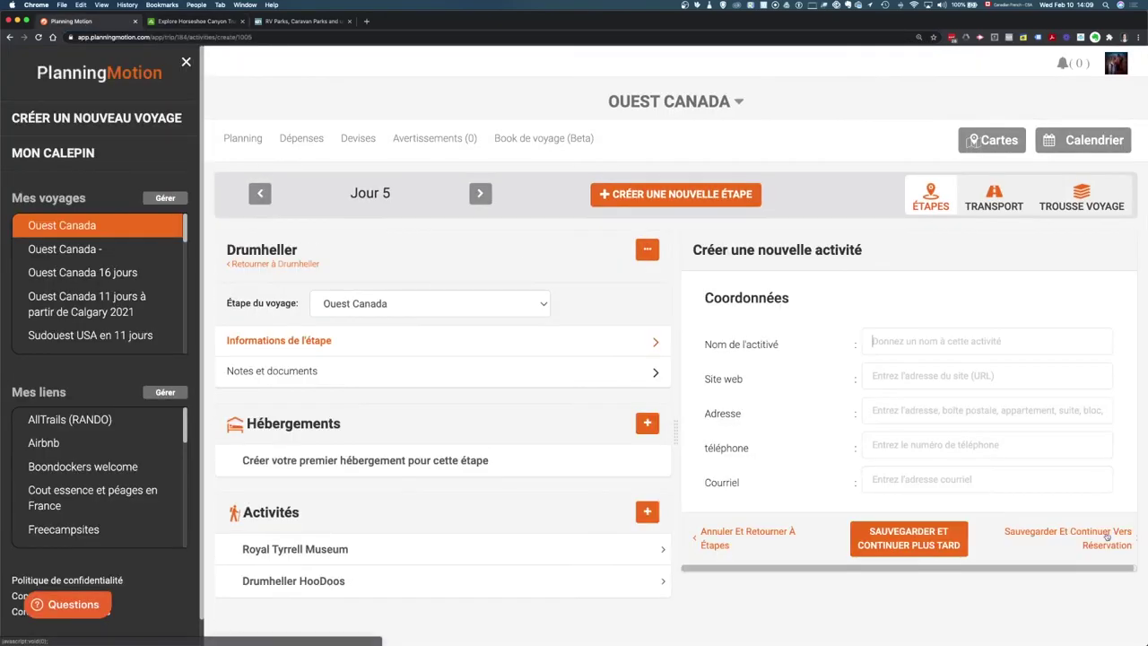
pyautogui.click(874, 376)
pyautogui.press('super+v')
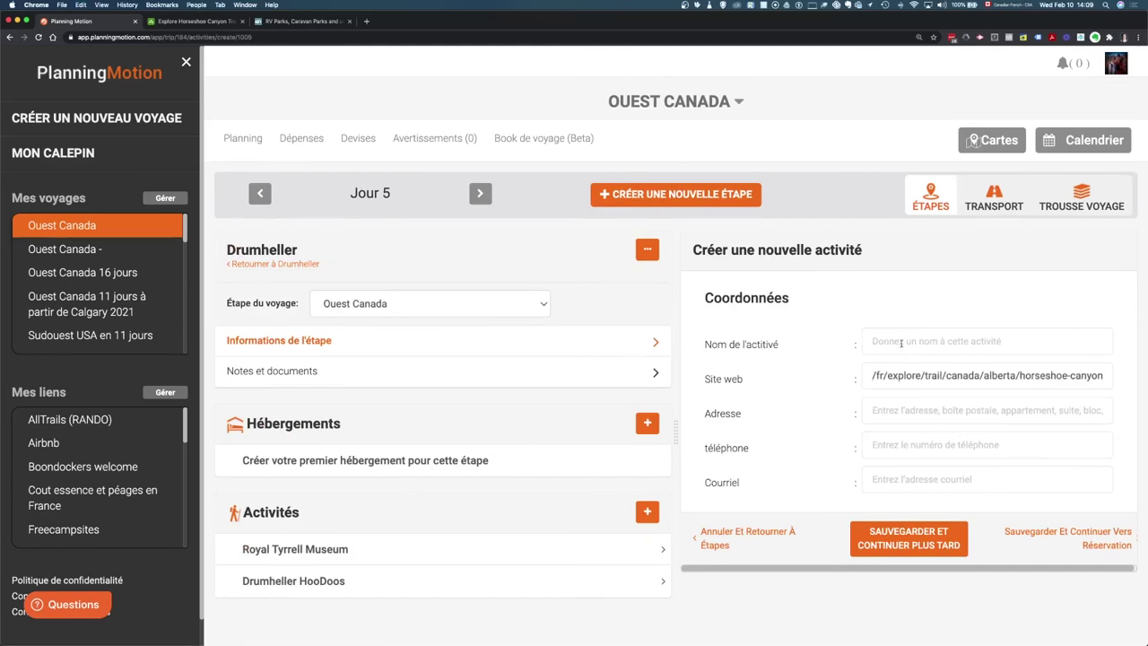
pyautogui.moveTo(1018, 376); pyautogui.dragTo(1105, 376)
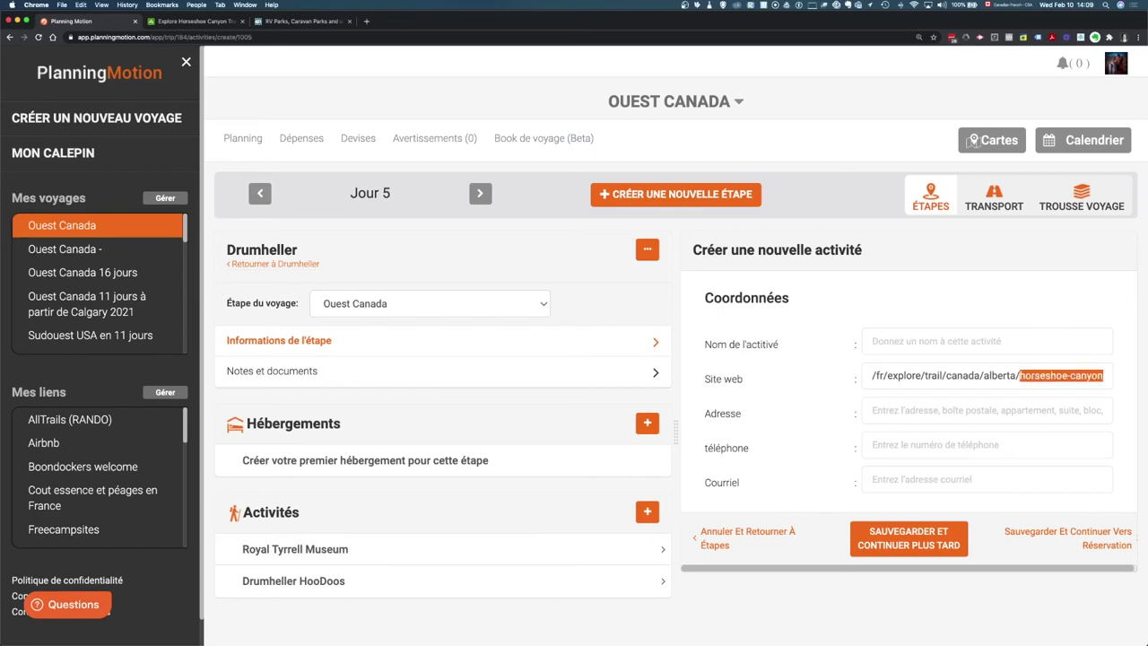
pyautogui.press('super+c')
pyautogui.click(953, 342)
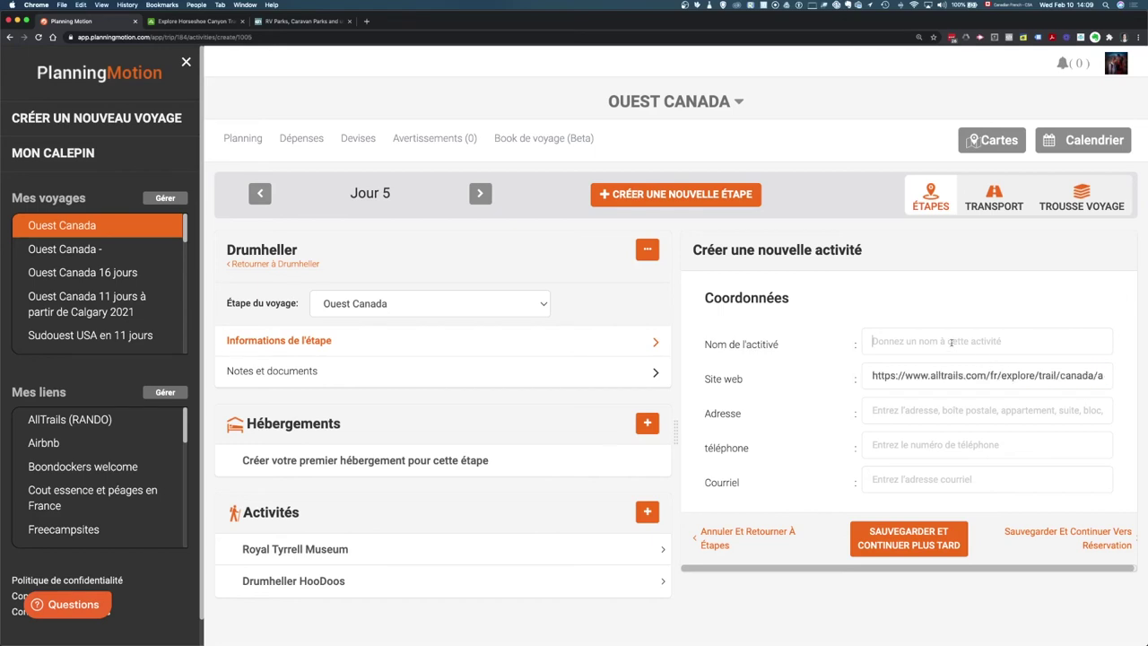
pyautogui.press('super+v')
# Correct the activity name to 'Horseshoe Canyon Trail' and save it
pyautogui.write('H')
pyautogui.press('Delete')
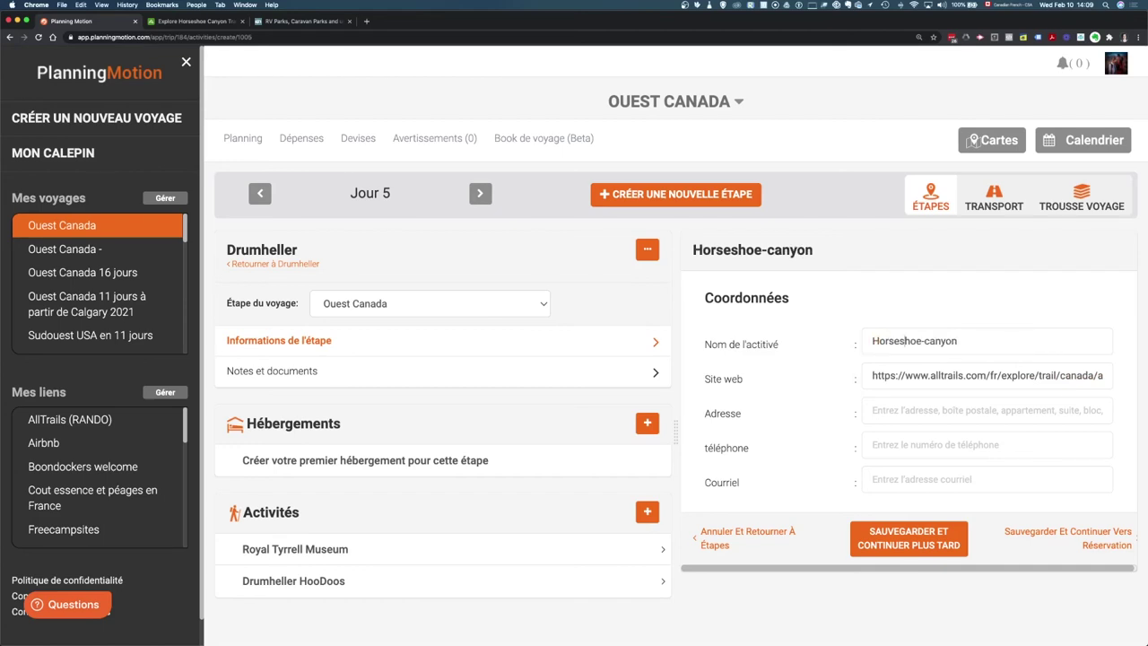
pyautogui.hotkey('shift', 'Right')
pyautogui.write('C')
pyautogui.press('Delete')
pyautogui.write('Trail')
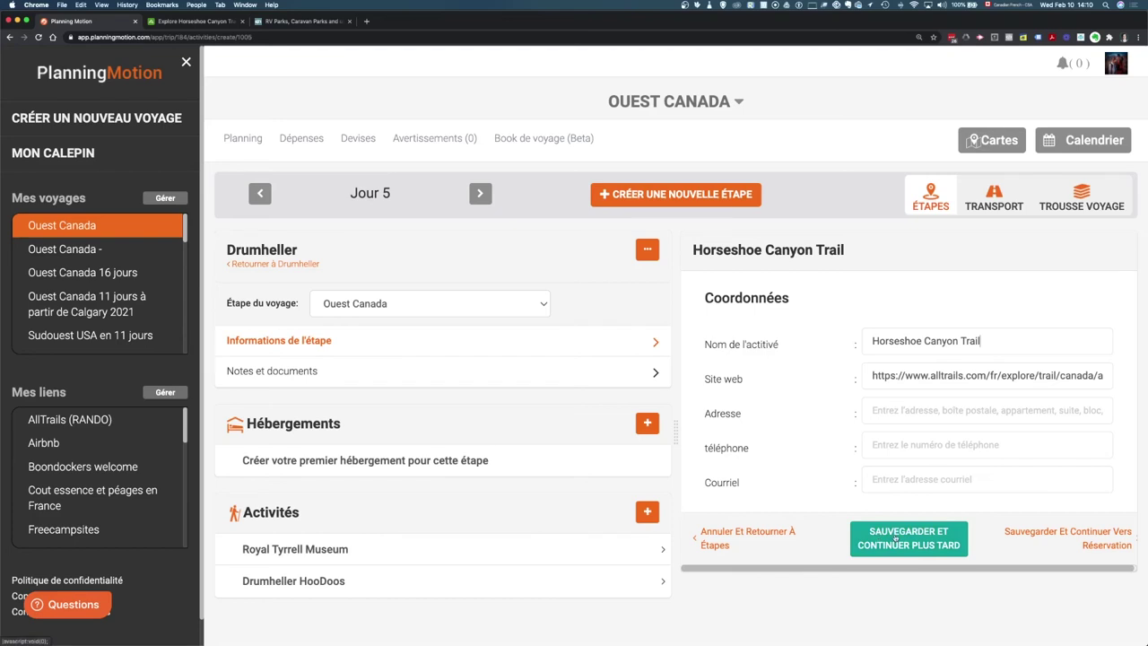
pyautogui.click(895, 538)
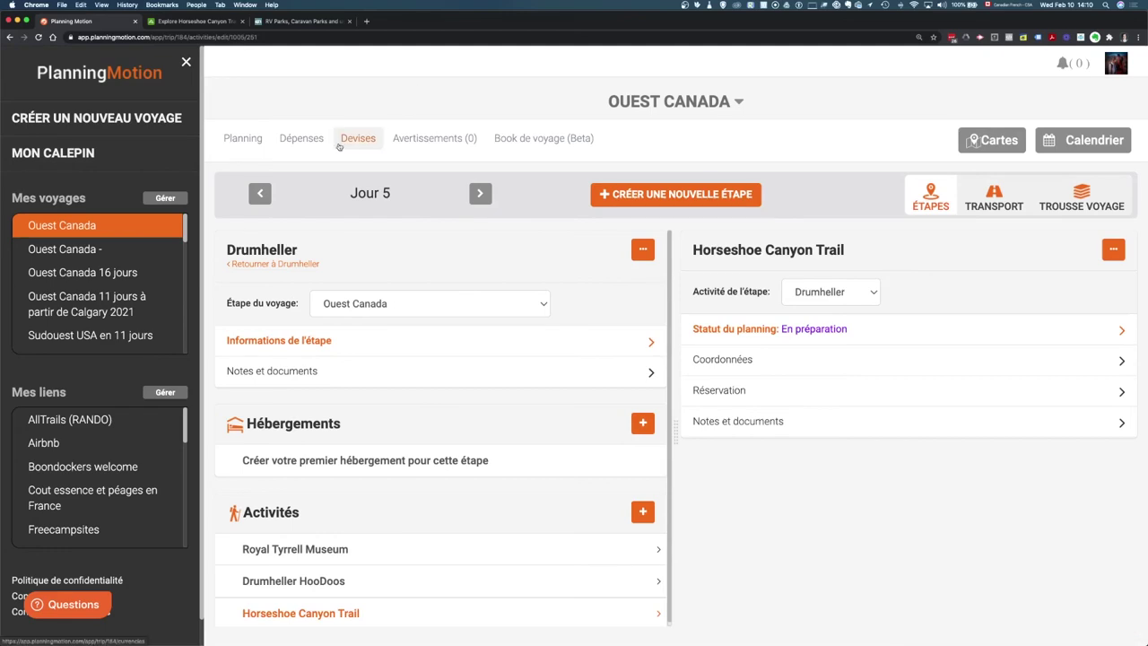
pyautogui.click(310, 21)
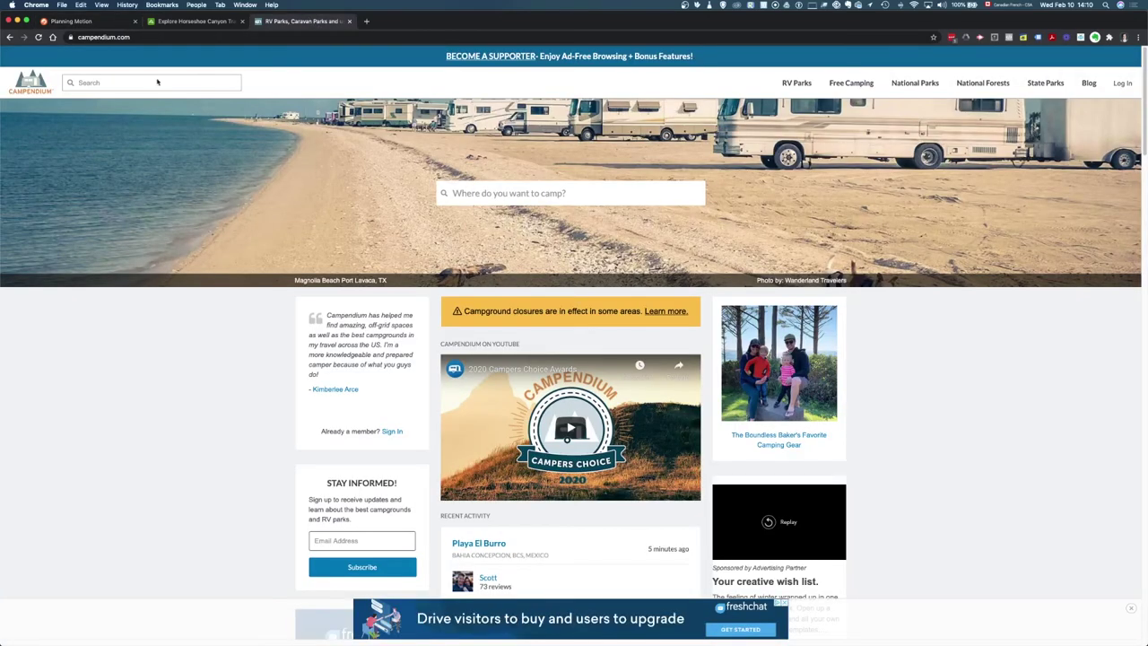
# Search Campendium for RV camping near Drumheller, AB, Canada
pyautogui.click(110, 83)
pyautogui.write('drumhell')
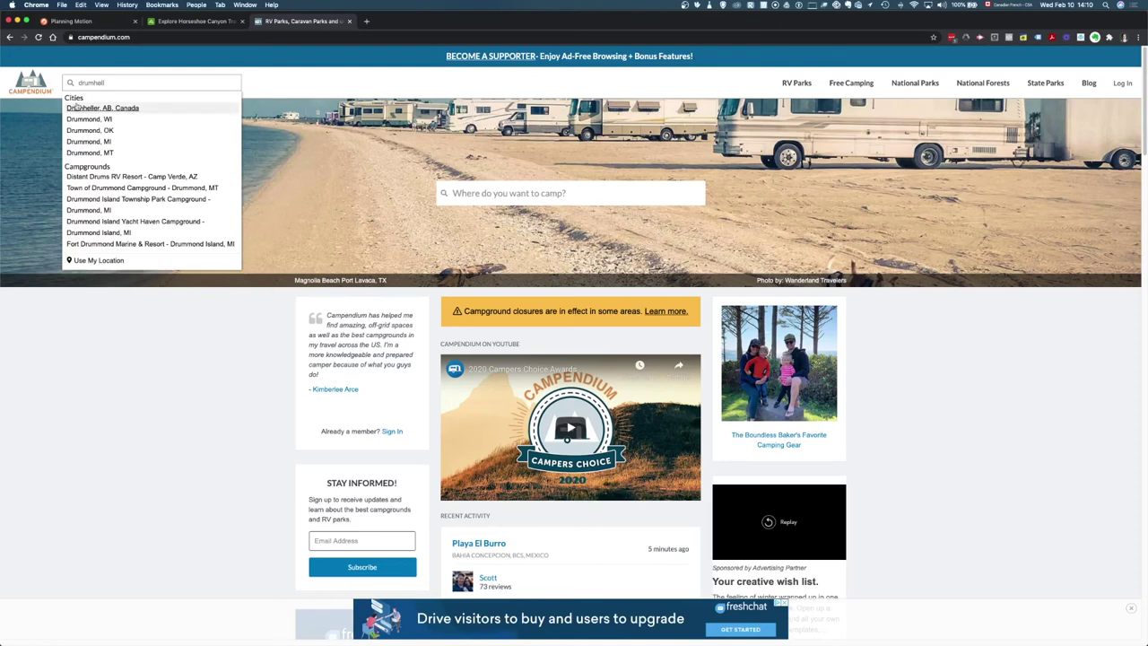
pyautogui.click(105, 108)
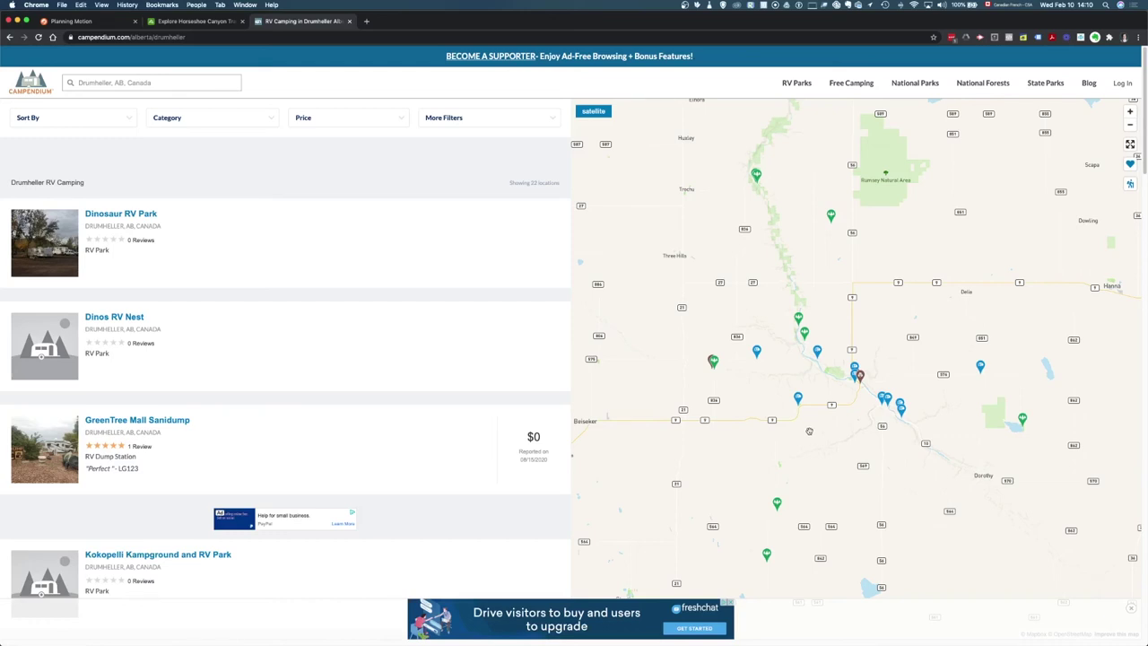
pyautogui.scroll(2, 816, 420)
pyautogui.scroll(1, 816, 420)
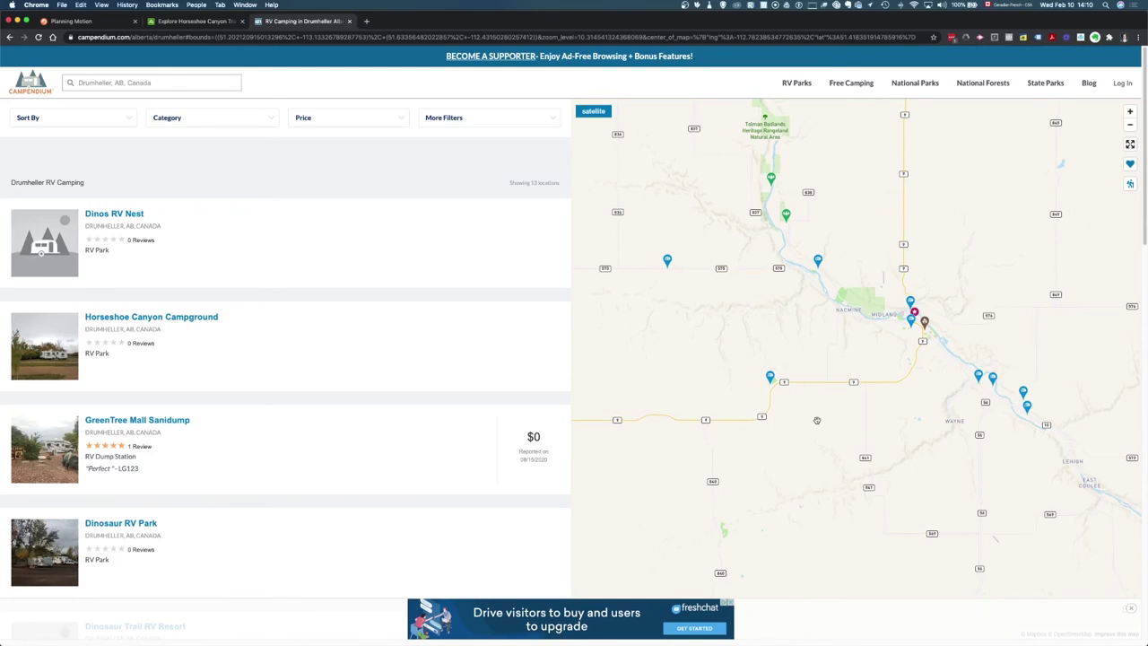
pyautogui.scroll(1, 816, 420)
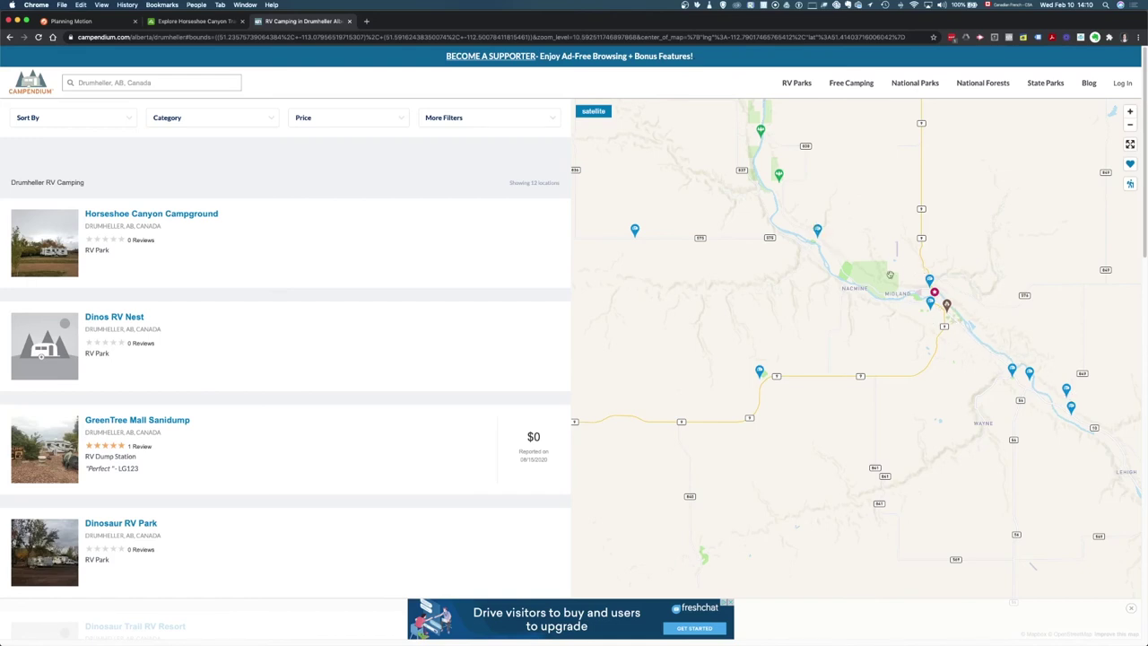
# Open the Horseshoe Canyon Campground listing from its map marker
pyautogui.click(759, 372)
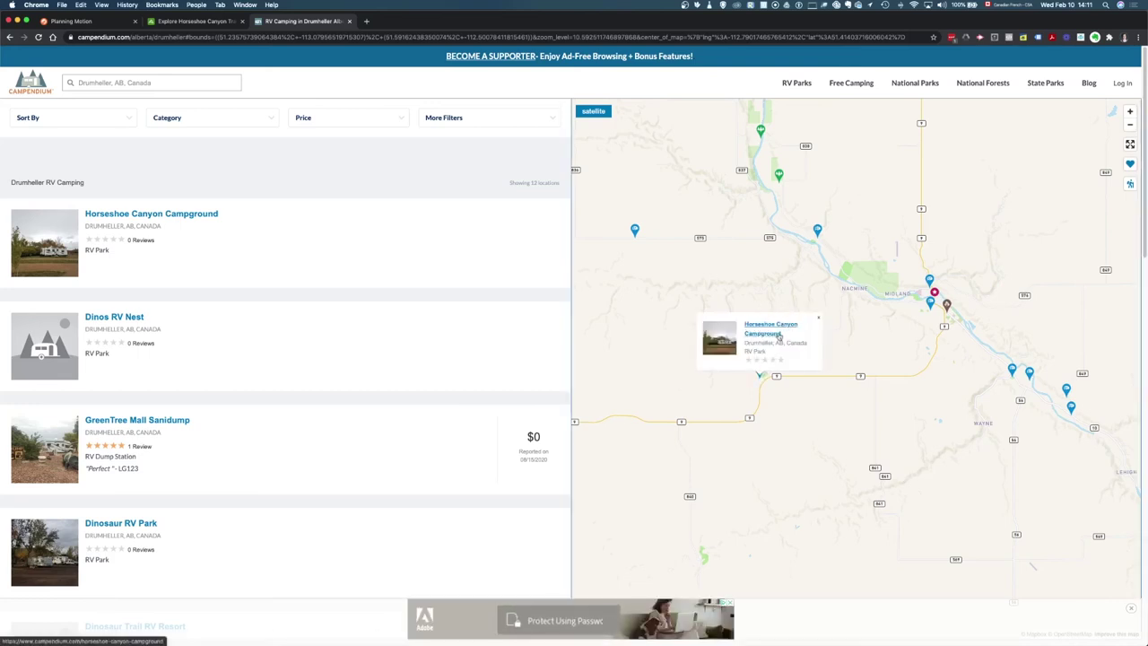
pyautogui.scroll(3, 768, 383)
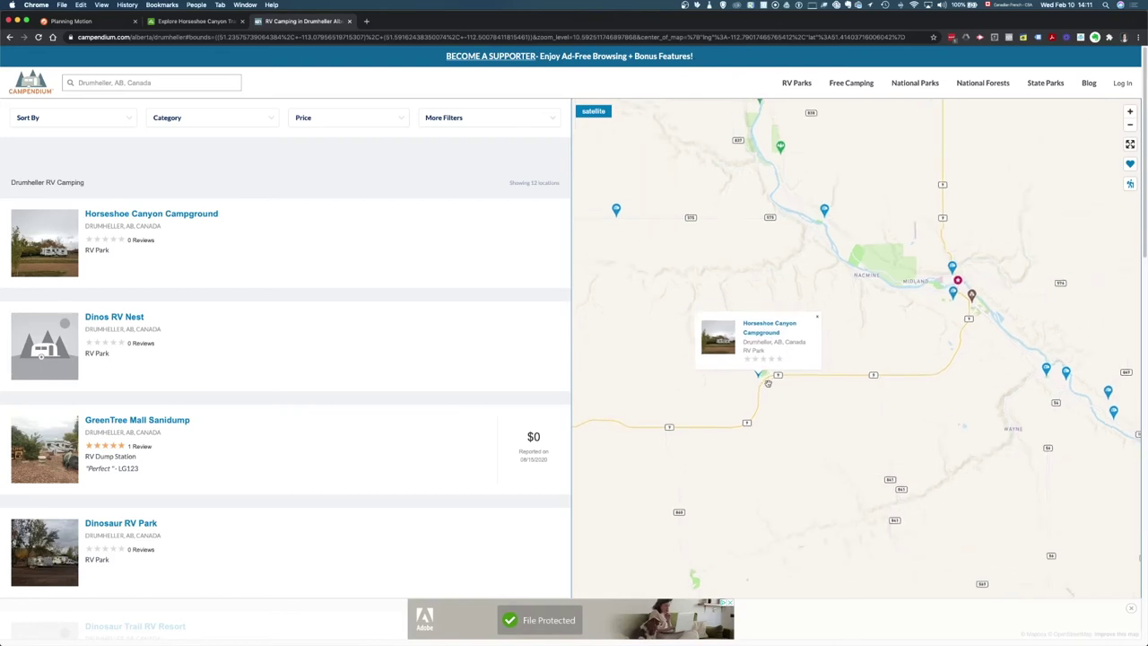
pyautogui.scroll(4, 767, 382)
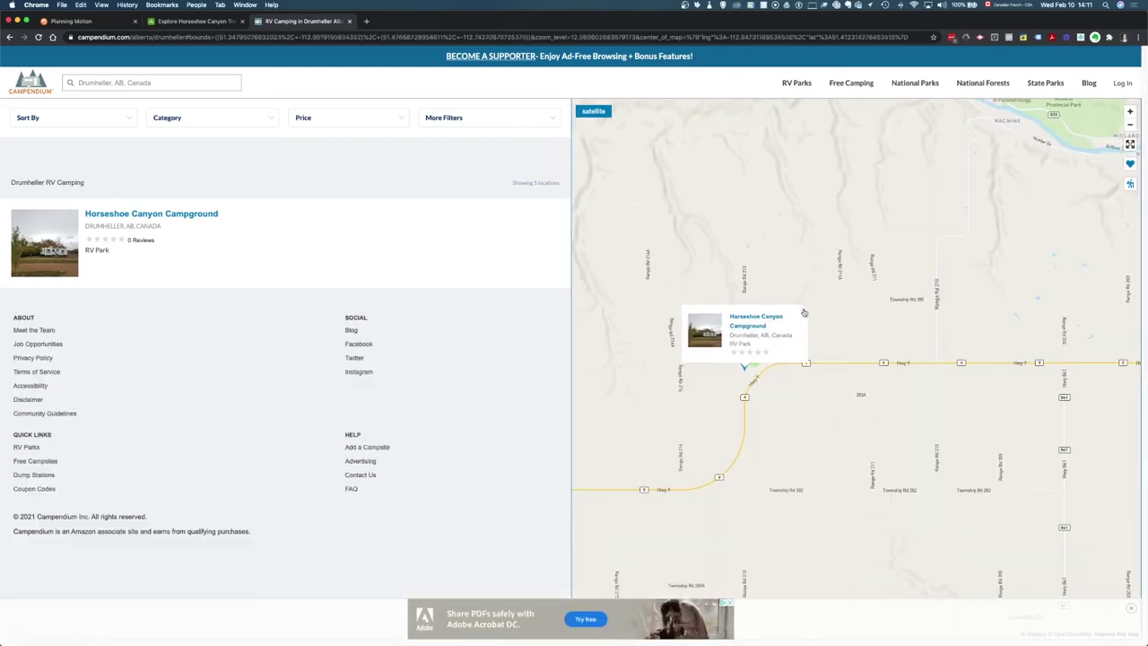
pyautogui.click(754, 321)
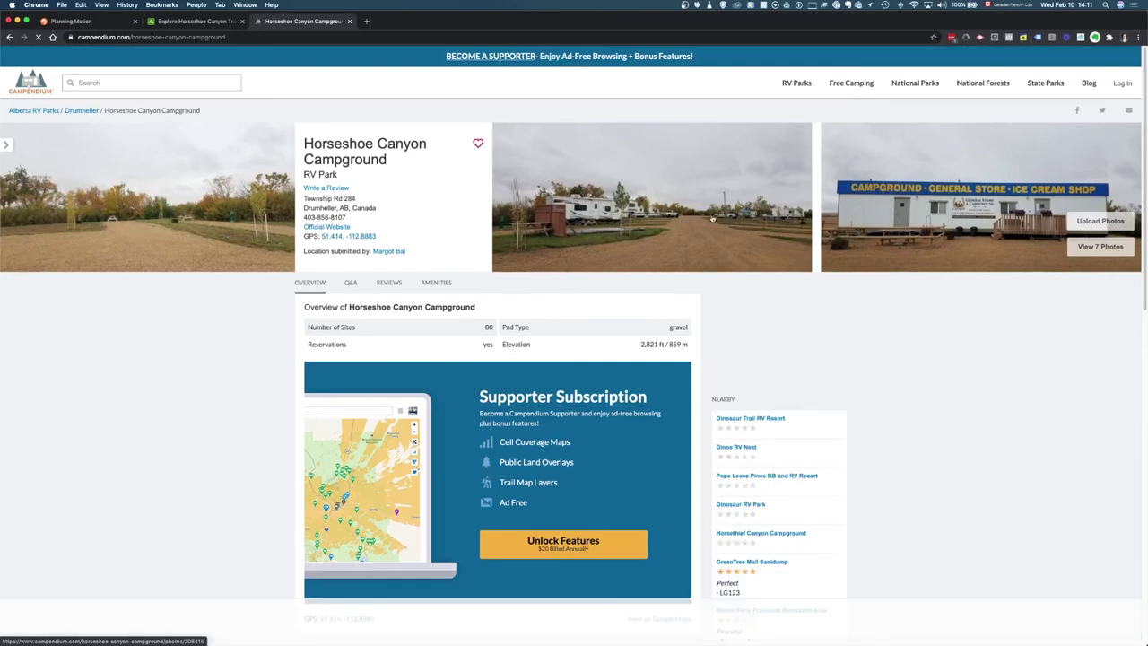
# Copy the Horseshoe Canyon Campground name from its Campendium page
pyautogui.scroll(-1, 686, 218)
pyautogui.scroll(-1, 686, 218)
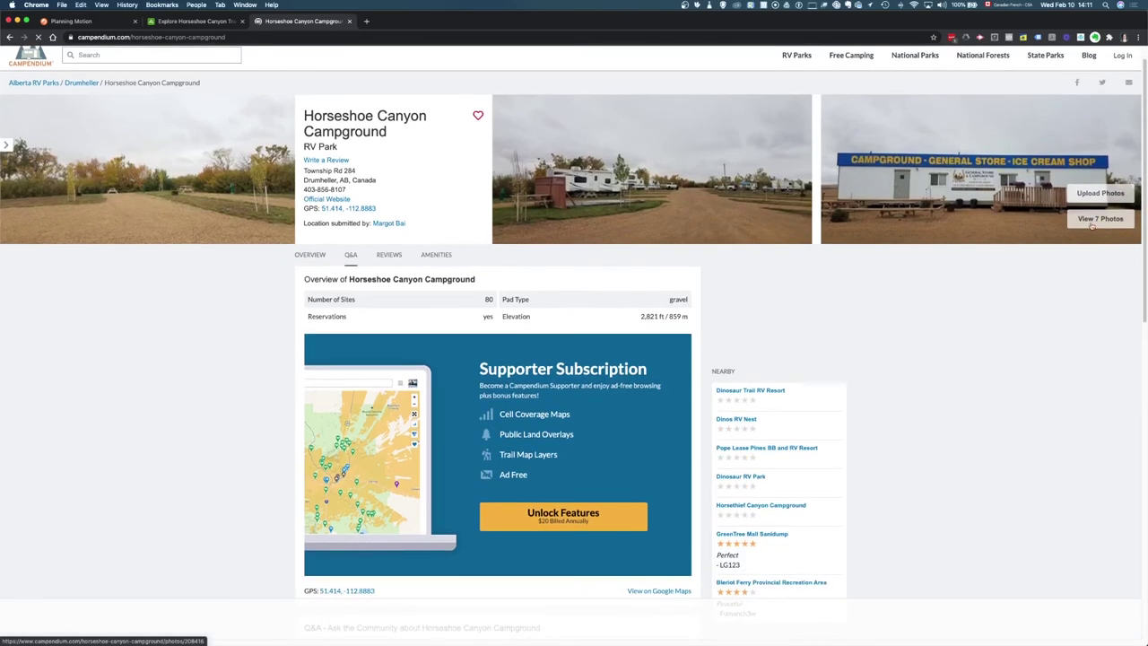
pyautogui.scroll(-3, 710, 281)
pyautogui.scroll(4, 708, 278)
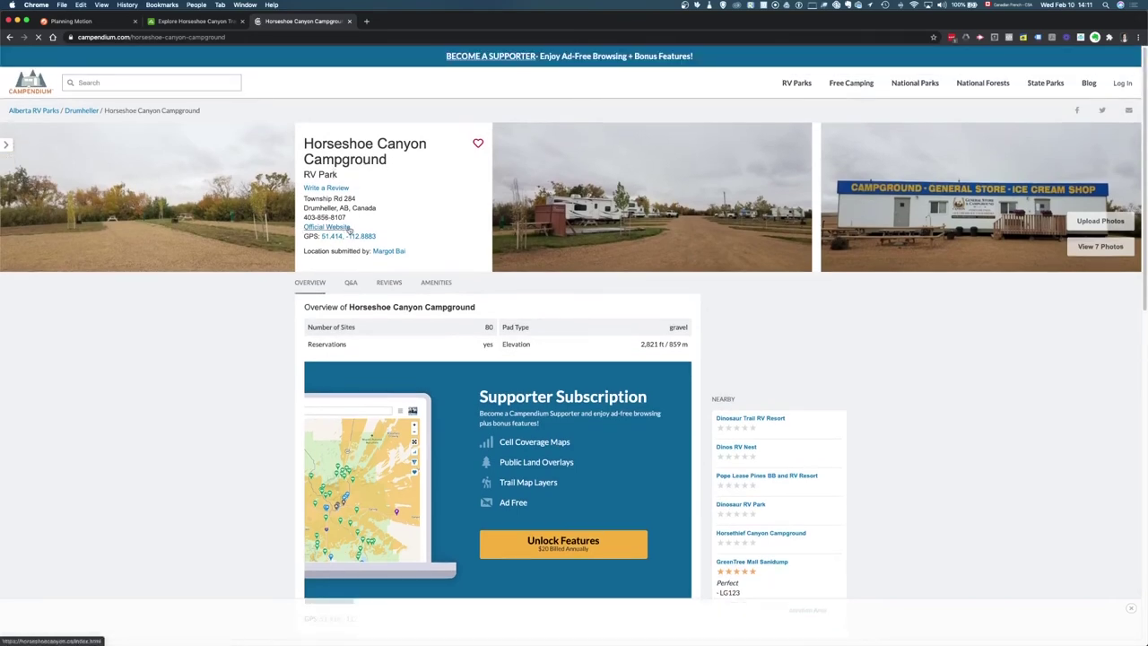
pyautogui.moveTo(303, 198); pyautogui.dragTo(366, 220)
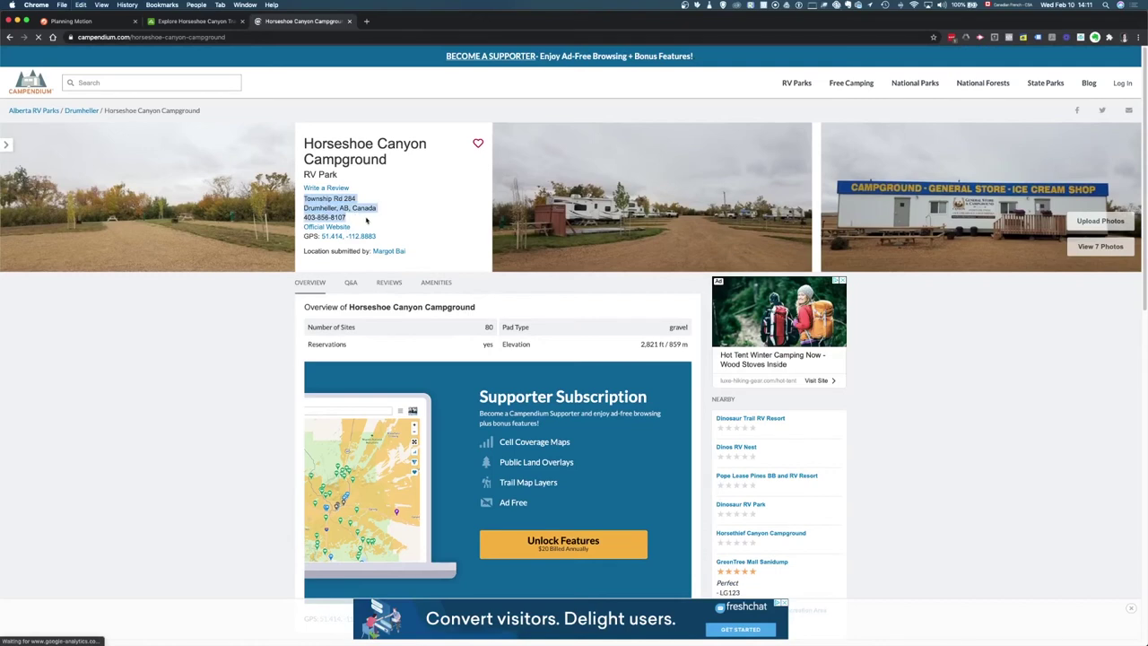
pyautogui.moveTo(389, 159); pyautogui.dragTo(292, 140)
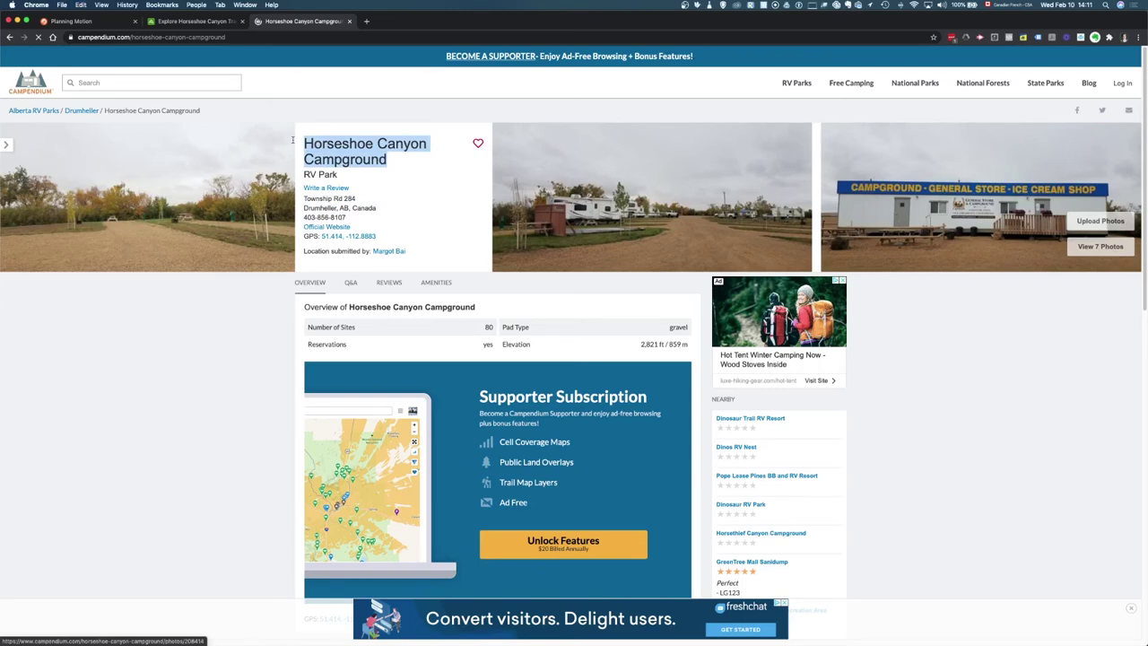
pyautogui.click(85, 21)
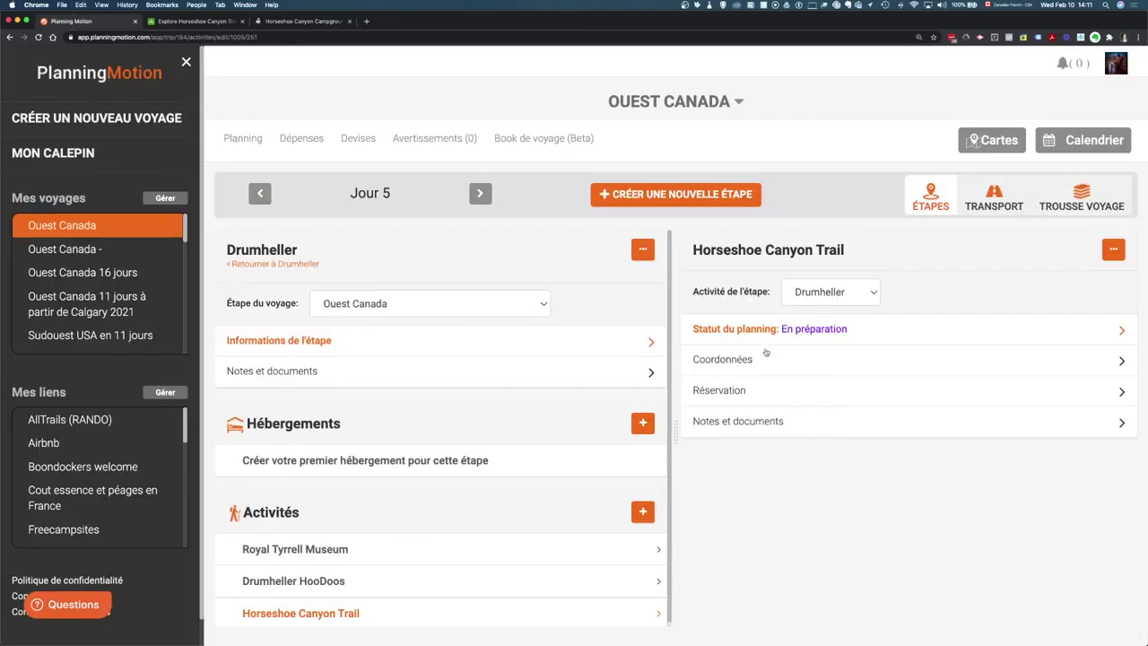
# Start a new Drumheller accommodation named Horseshoe Canyon Campground
pyautogui.click(642, 422)
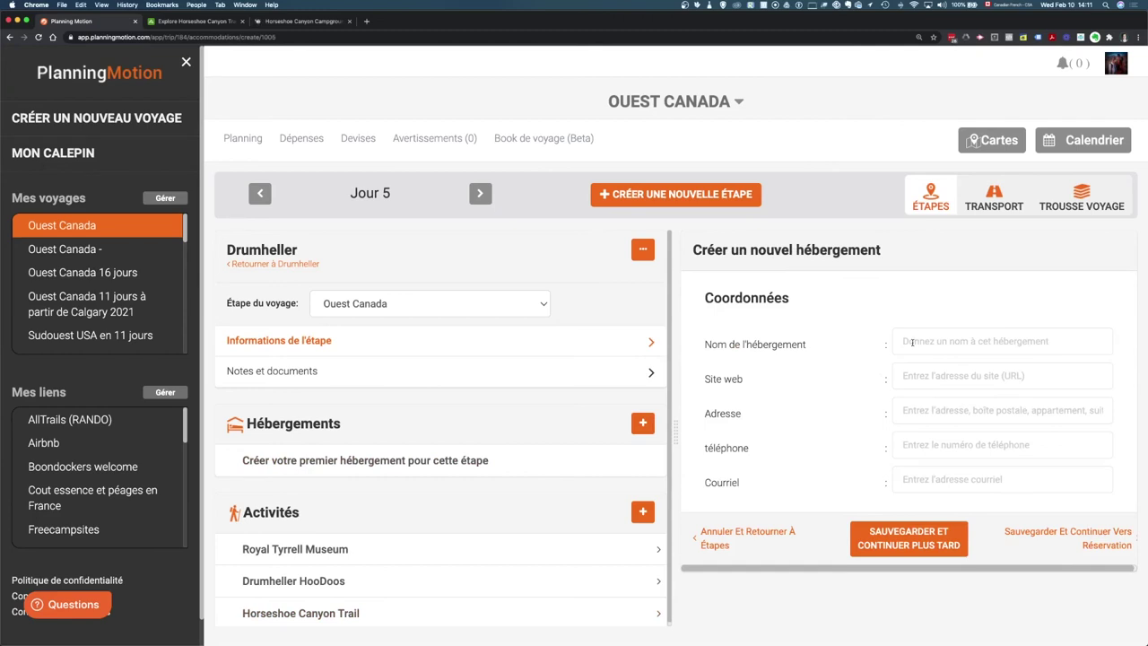
pyautogui.click(912, 342)
pyautogui.hotkey('ctrl', 'v')
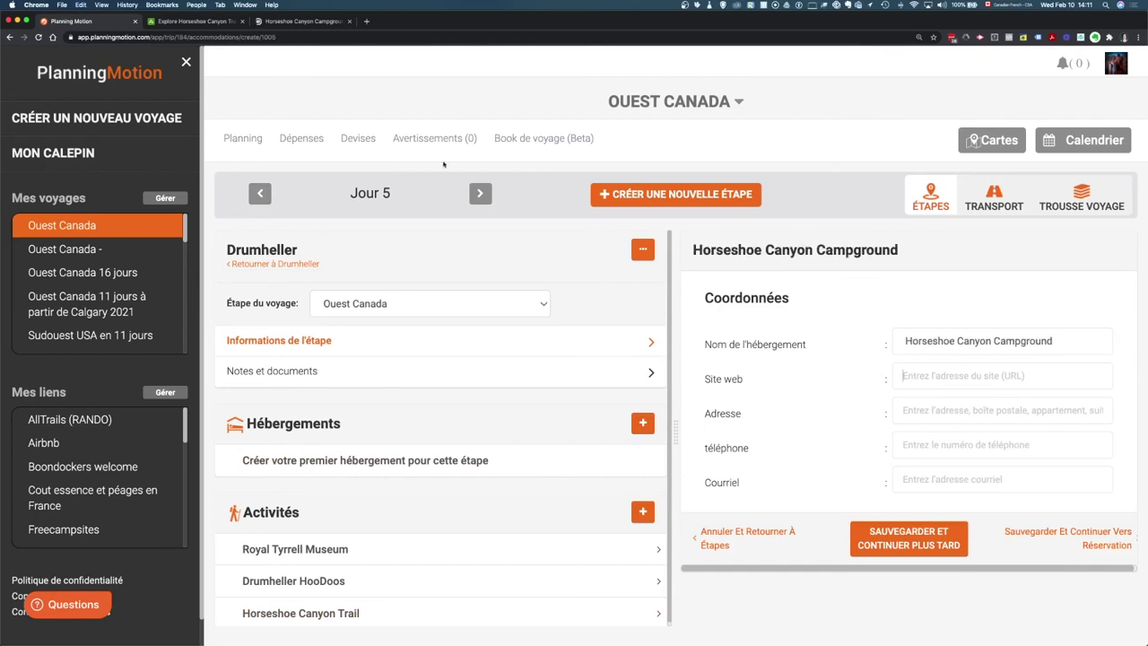
# Fill in the campground's Township Road 284, Drumheller address from Campendium
pyautogui.click(305, 21)
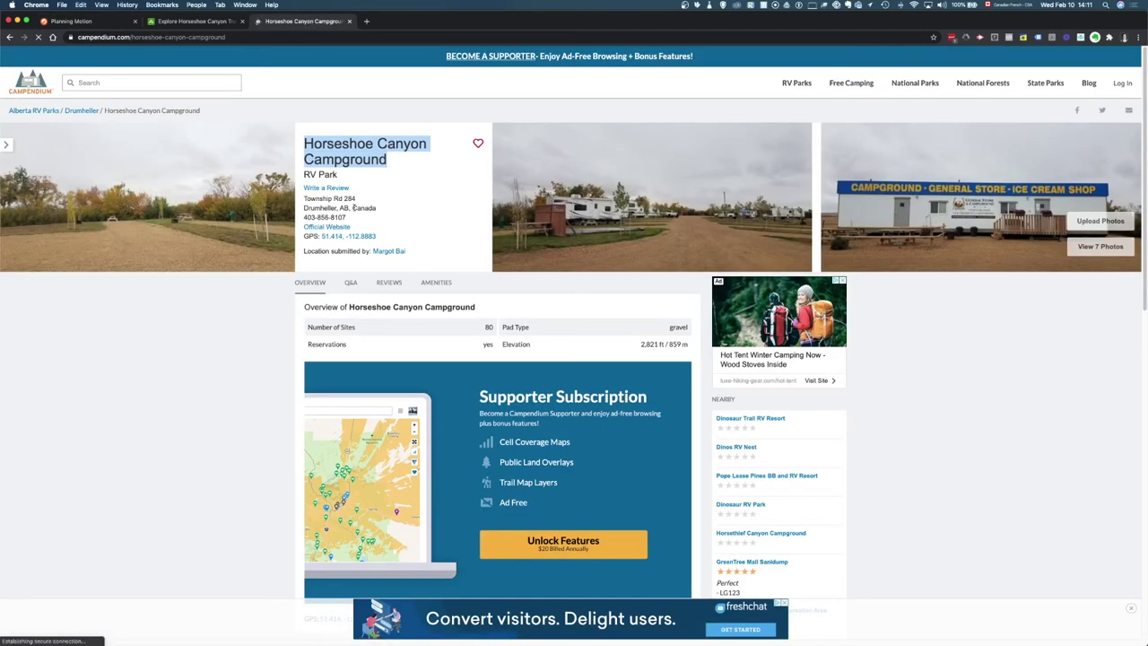
pyautogui.moveTo(383, 208); pyautogui.dragTo(305, 197)
pyautogui.press('super+c')
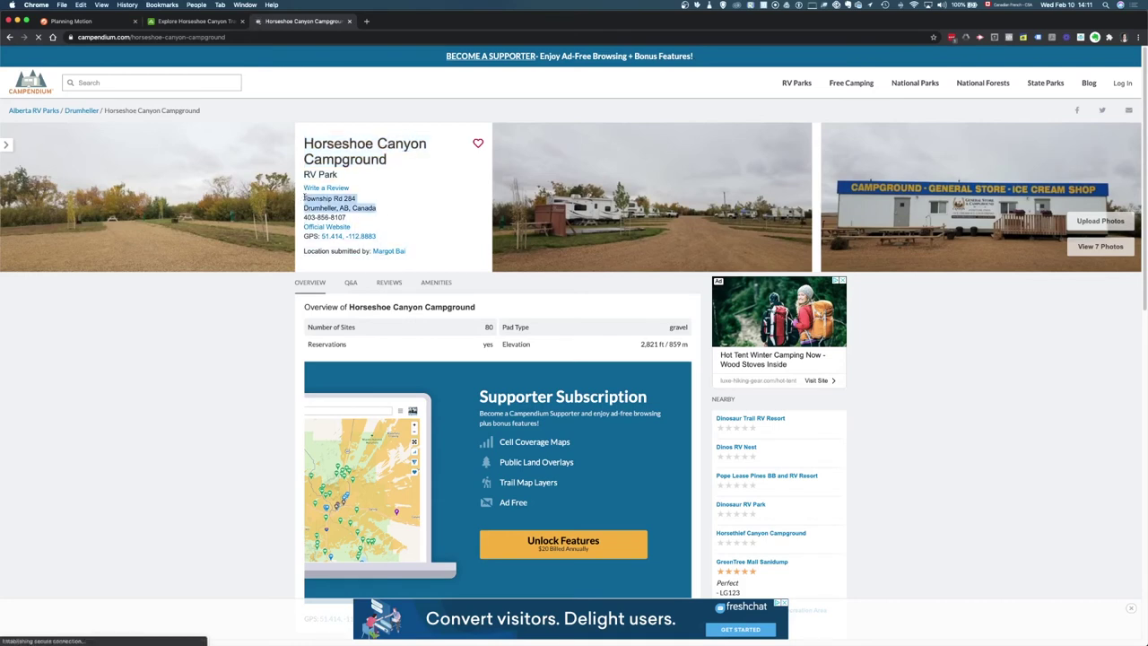
pyautogui.click(323, 227)
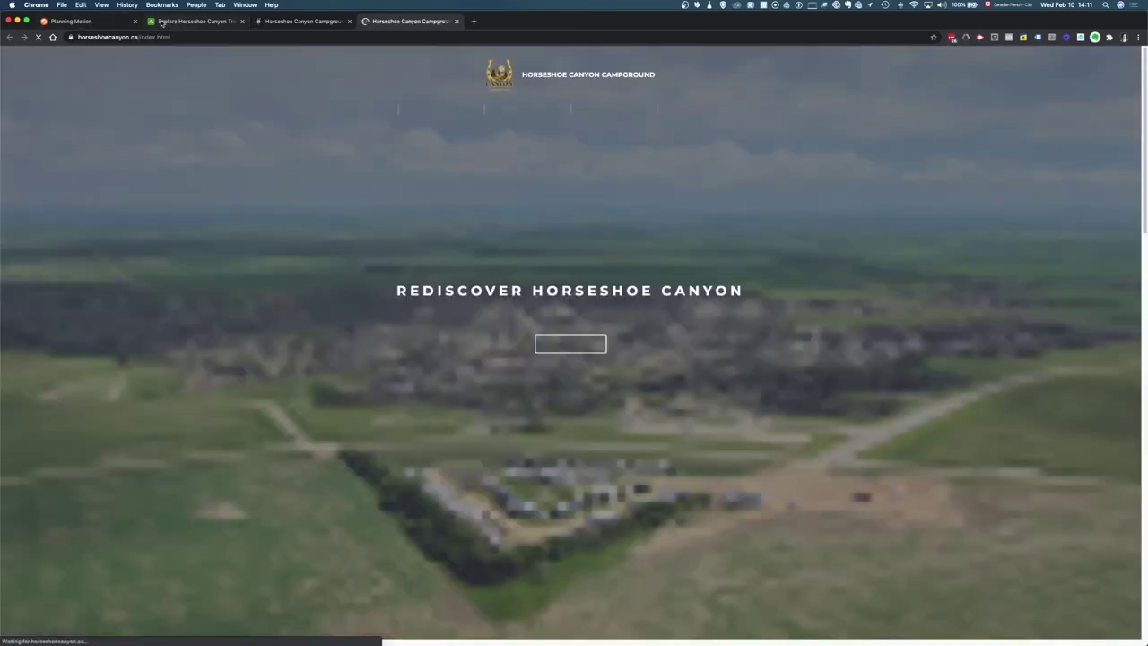
pyautogui.click(99, 20)
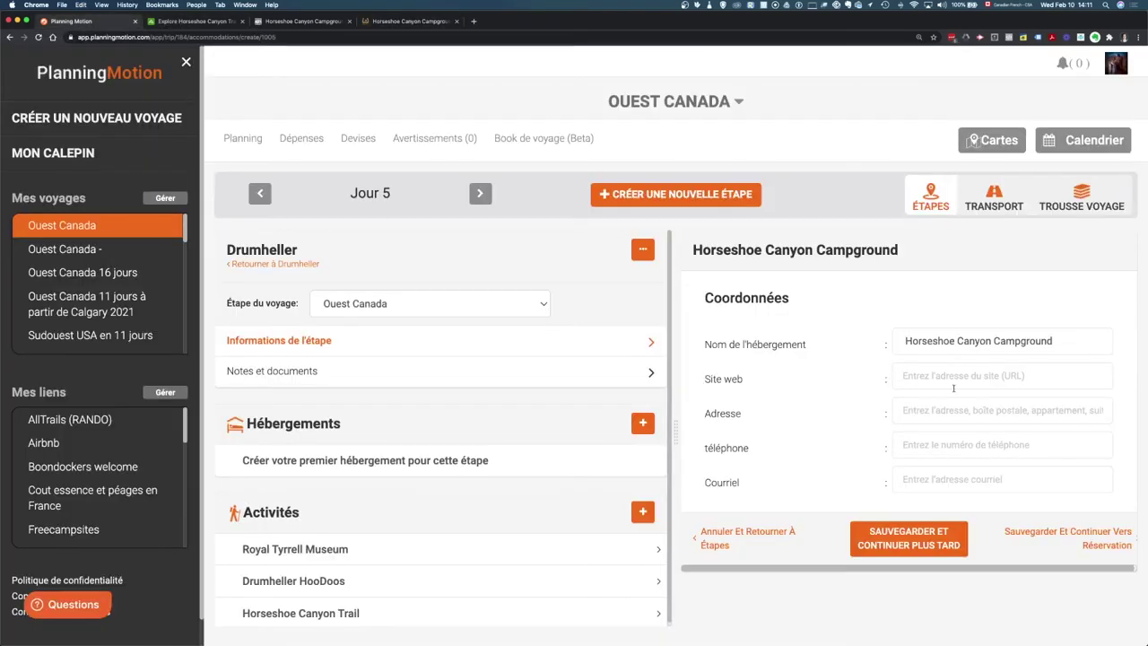
pyautogui.press('super+v')
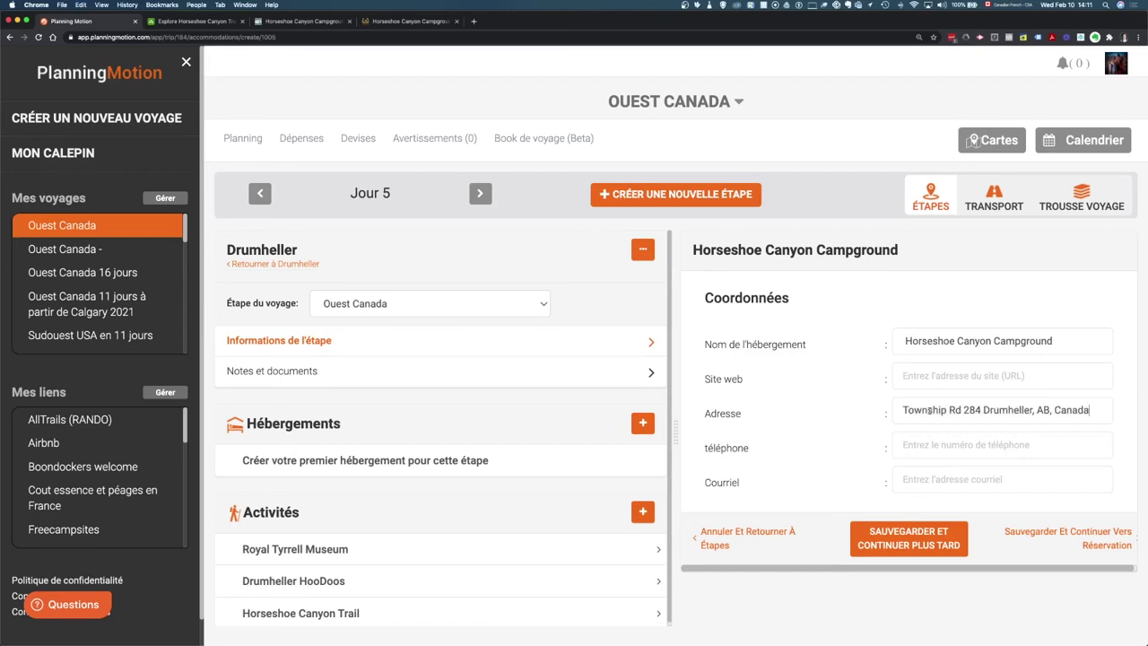
pyautogui.click(890, 443)
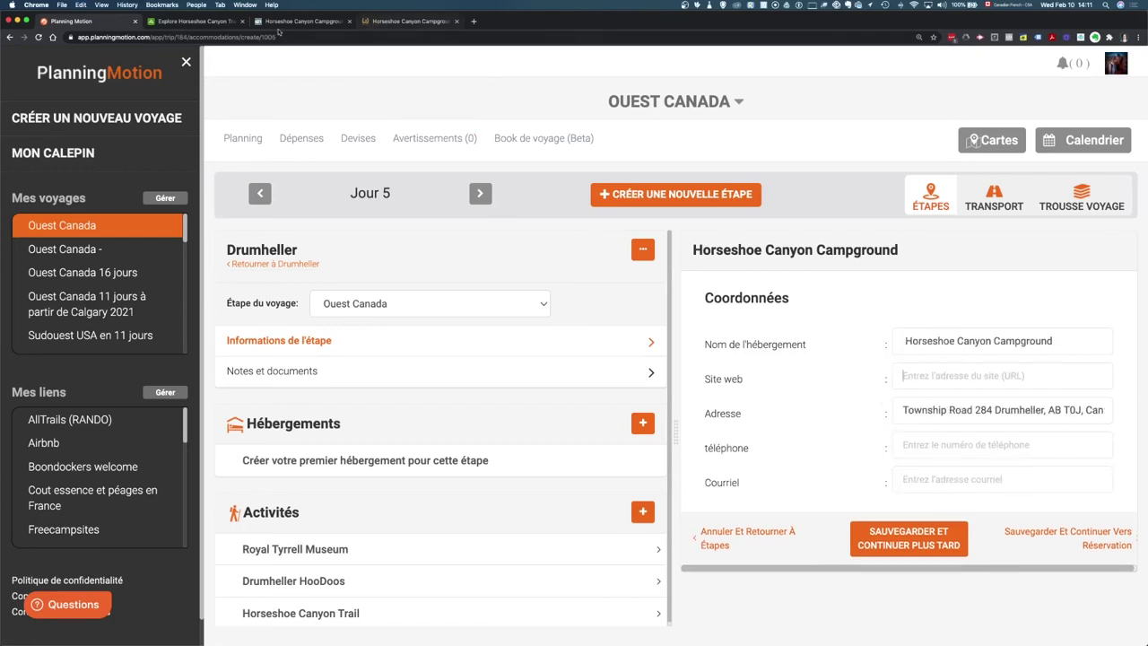
pyautogui.click(414, 23)
# Copy the campground website's URL and review its rates, $35.00 tenting to $54.00 serviced
pyautogui.click(399, 39)
pyautogui.press('super+c')
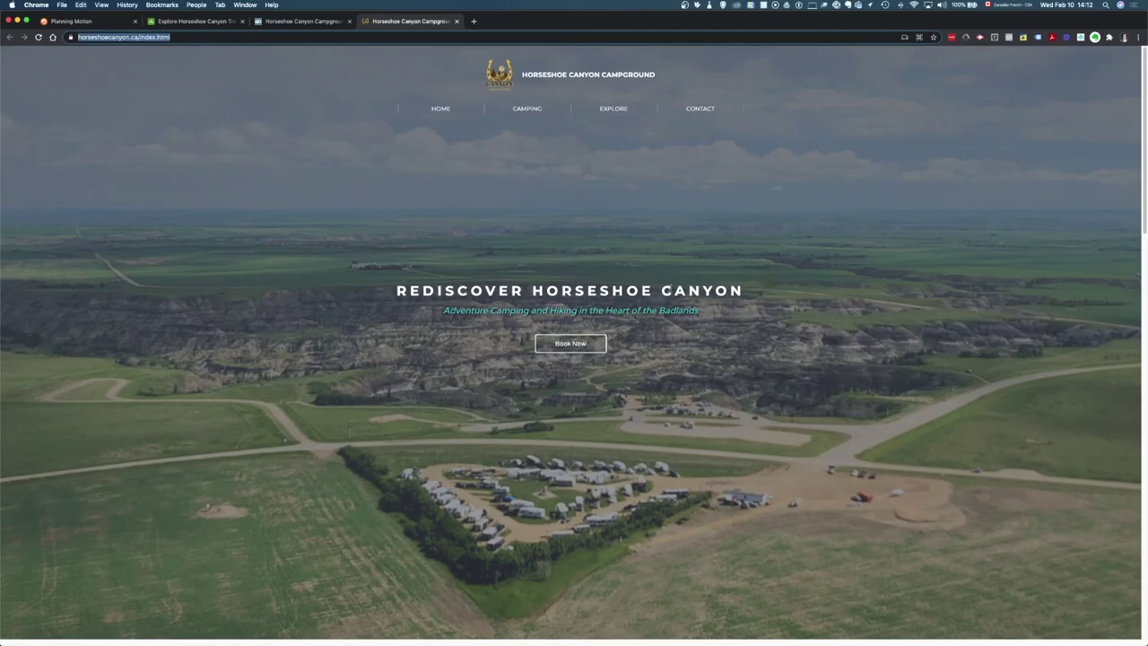
pyautogui.scroll(-15, 665, 417)
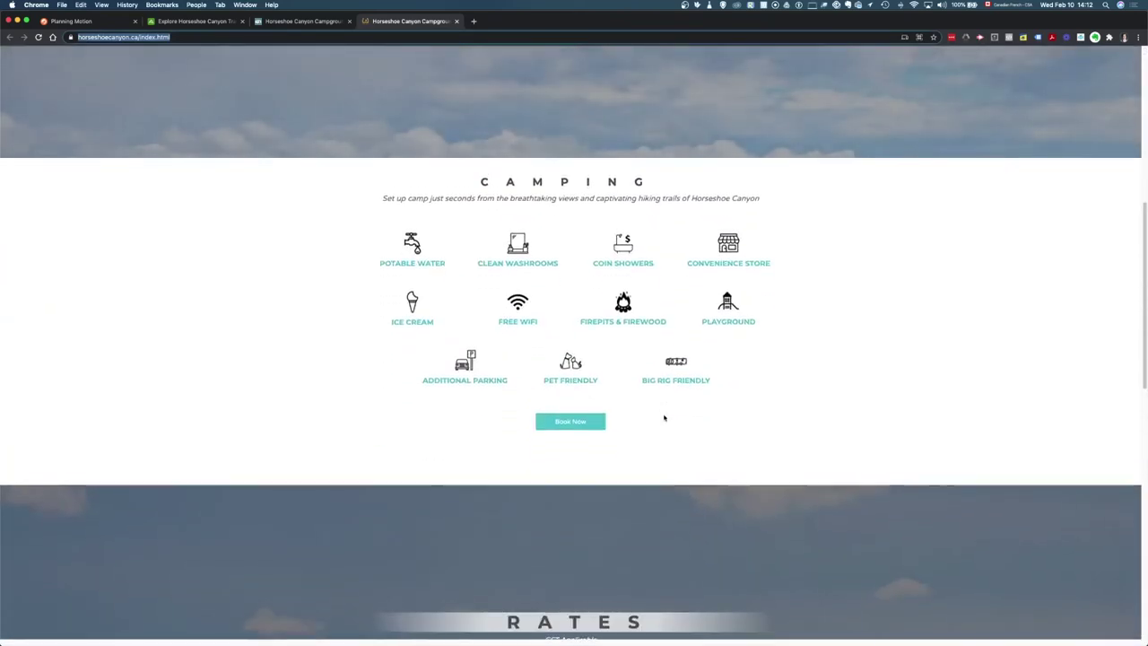
pyautogui.scroll(-3, 665, 417)
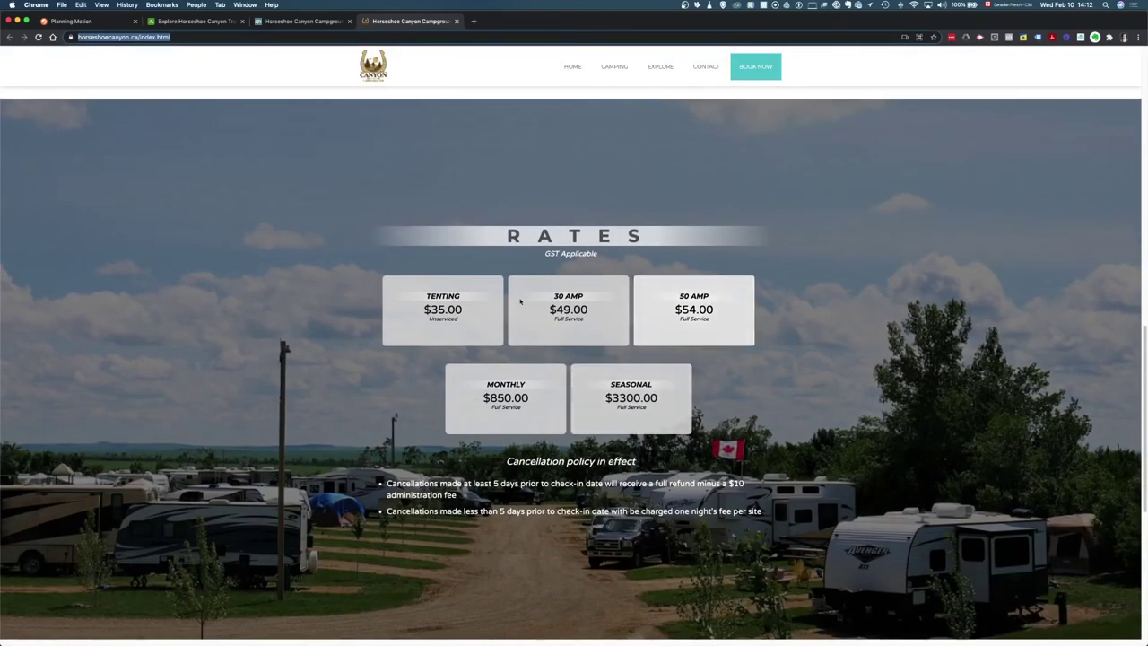
pyautogui.scroll(-3, 802, 244)
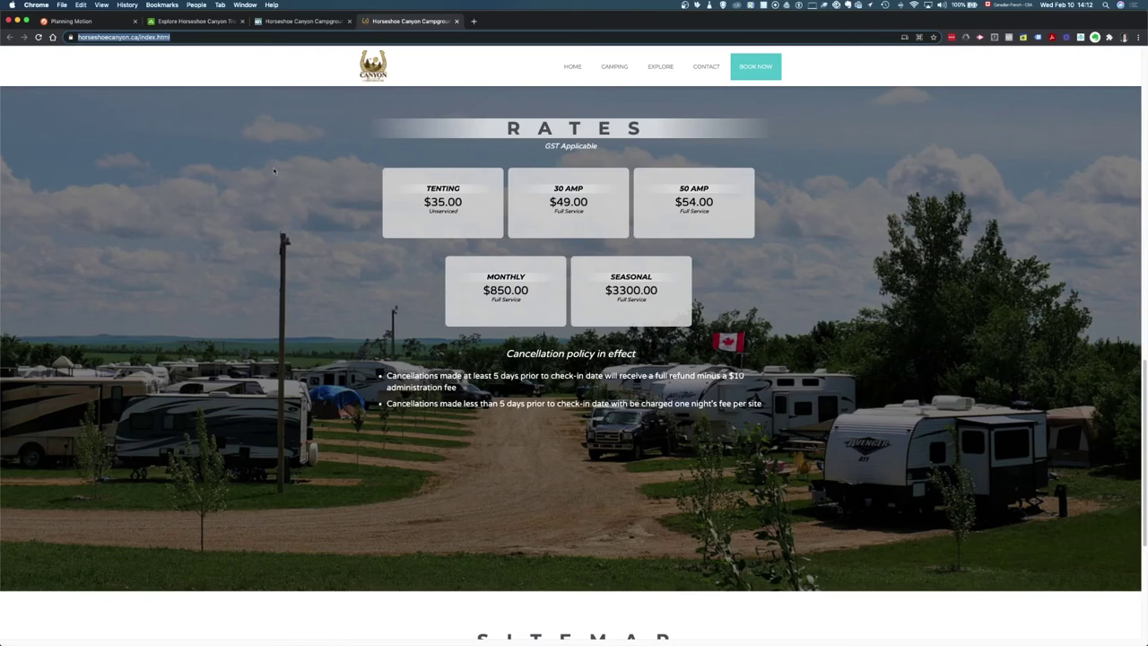
# Paste the campground's web address into Site web and save the Horseshoe Canyon Campground entry
pyautogui.click(77, 21)
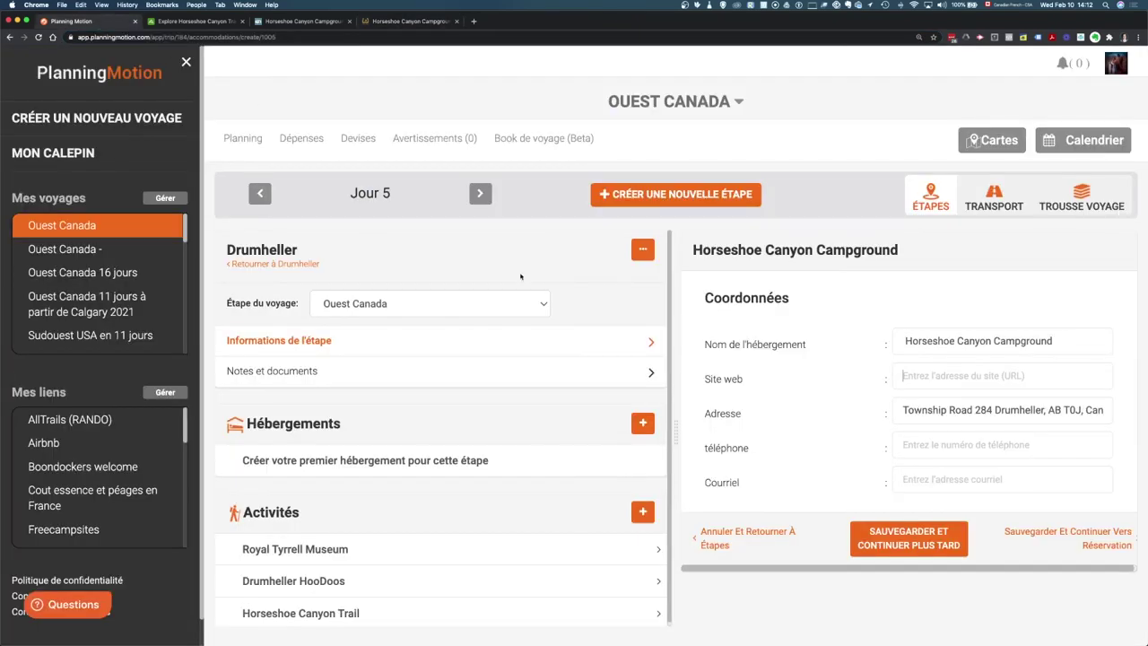
pyautogui.click(904, 376)
pyautogui.press('super+v')
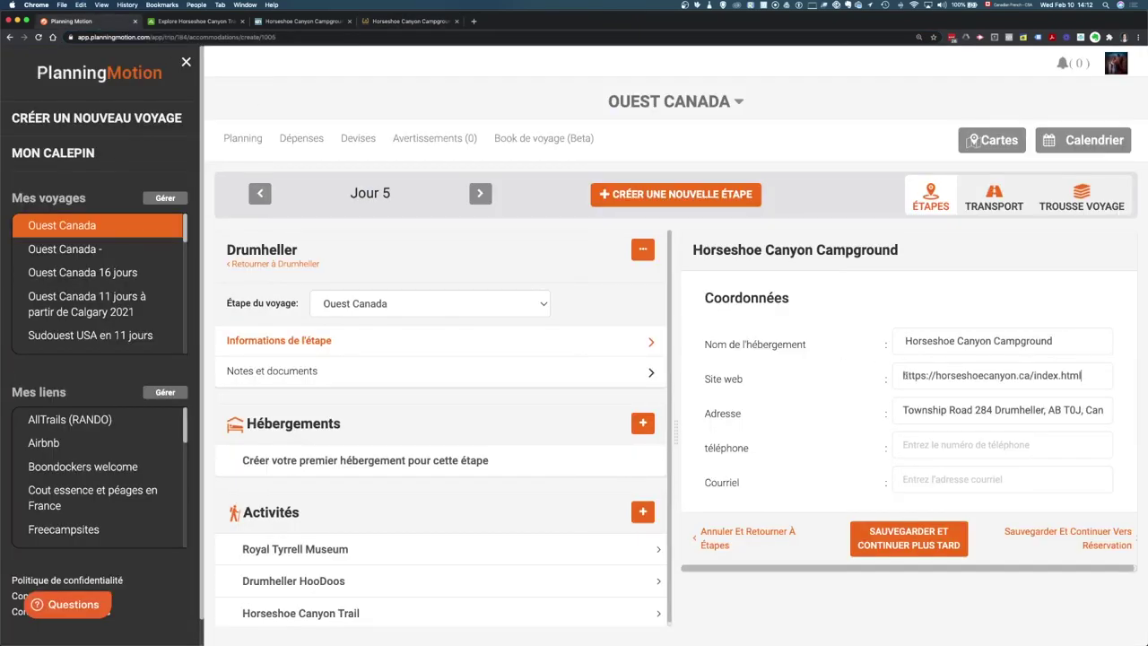
pyautogui.click(908, 534)
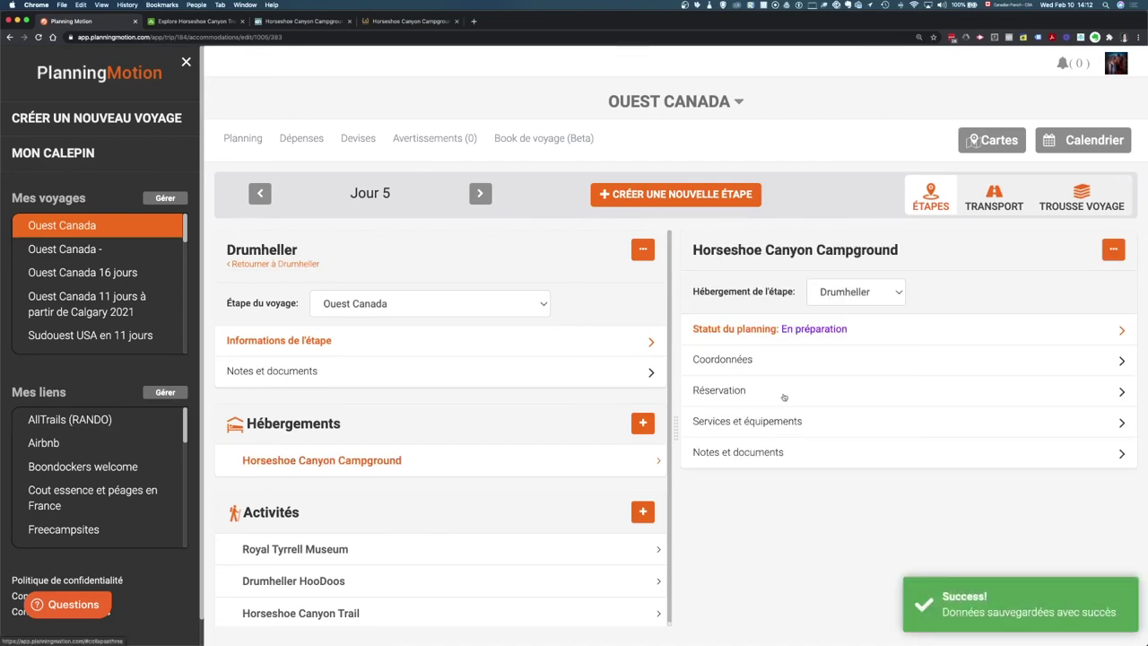
# Copy the site's cancellation policy (5-day full refund minus $10, otherwise one night's fee) into the reservation policy box
pyautogui.click(782, 396)
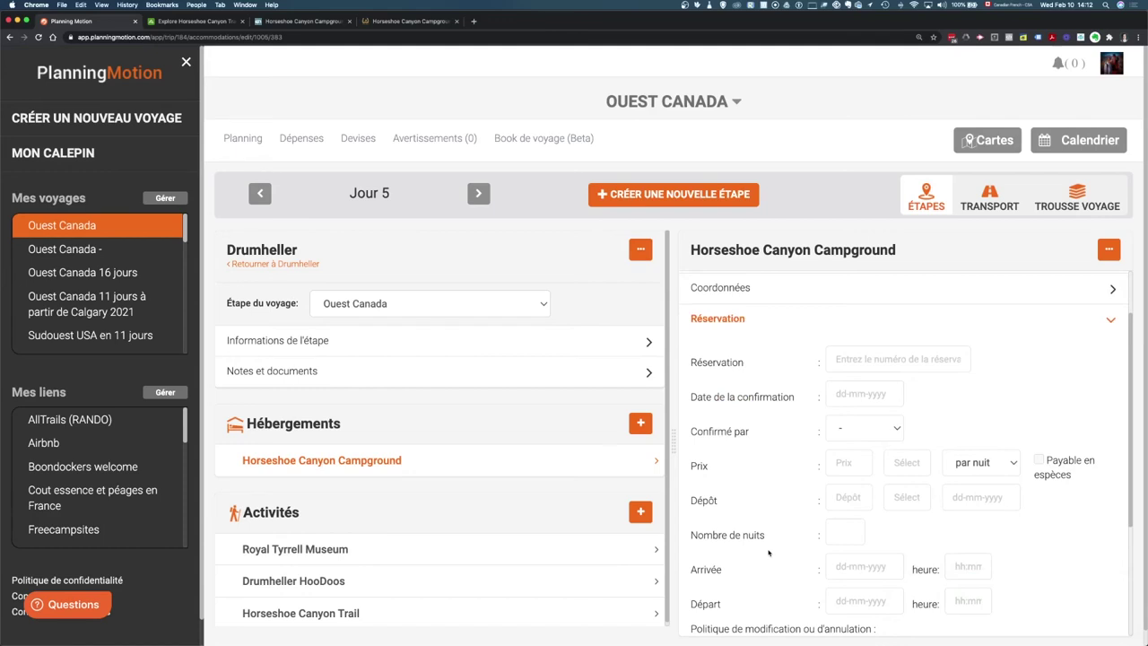
pyautogui.scroll(-3, 768, 553)
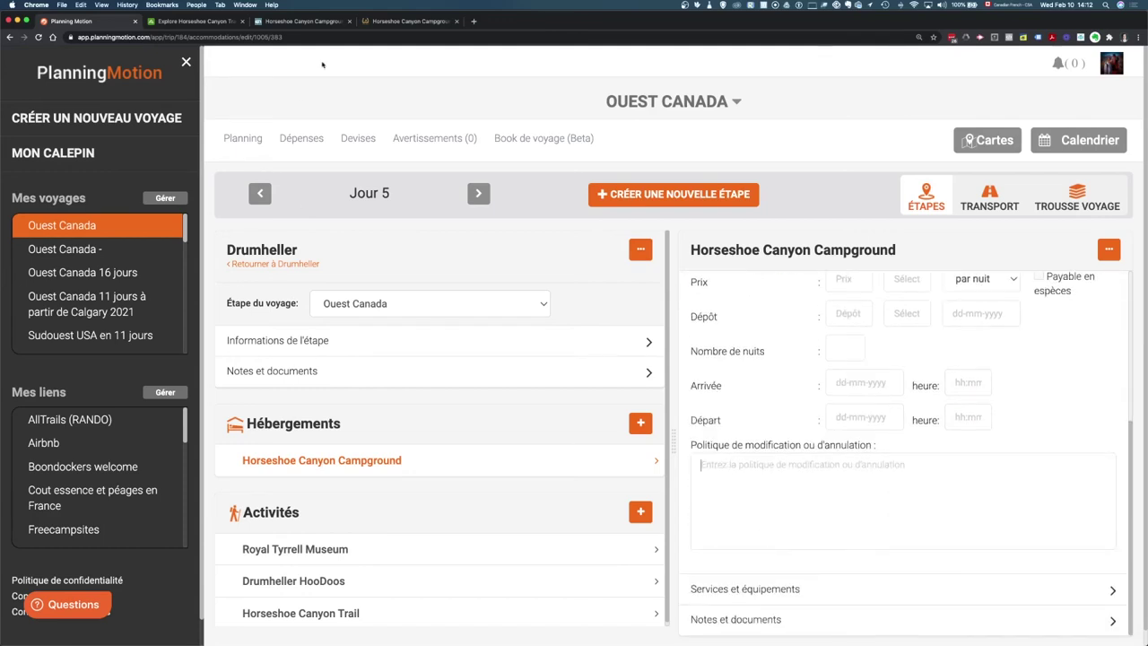
pyautogui.click(391, 21)
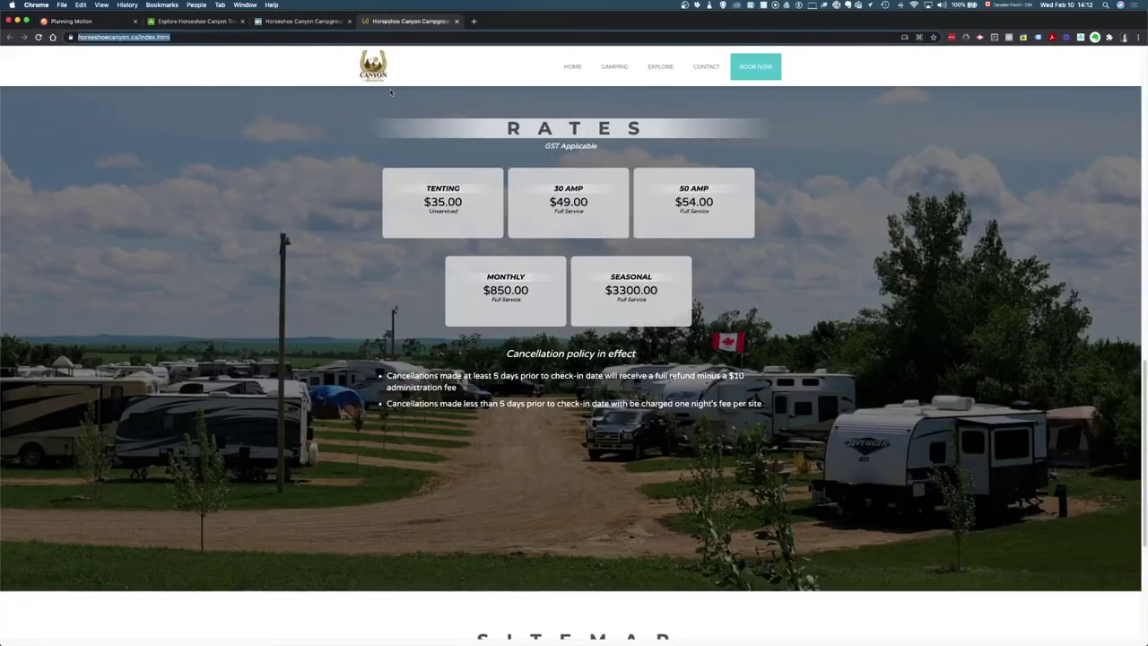
pyautogui.moveTo(385, 373); pyautogui.dragTo(578, 420)
pyautogui.press('super+c')
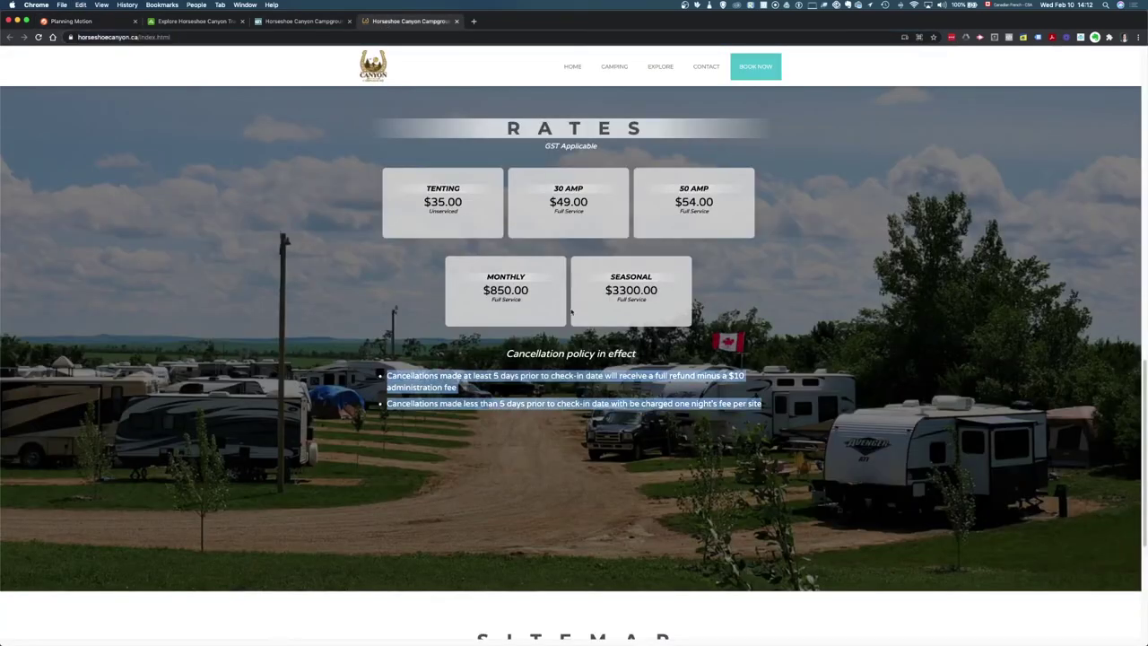
pyautogui.click(67, 21)
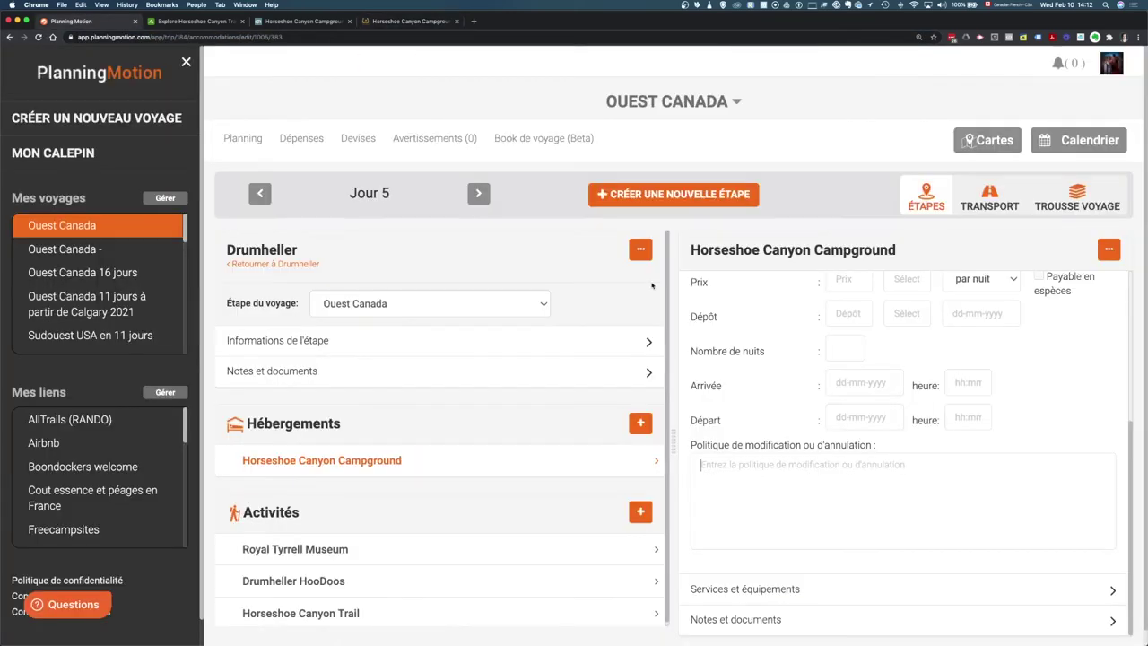
pyautogui.click(730, 460)
pyautogui.press('super+v')
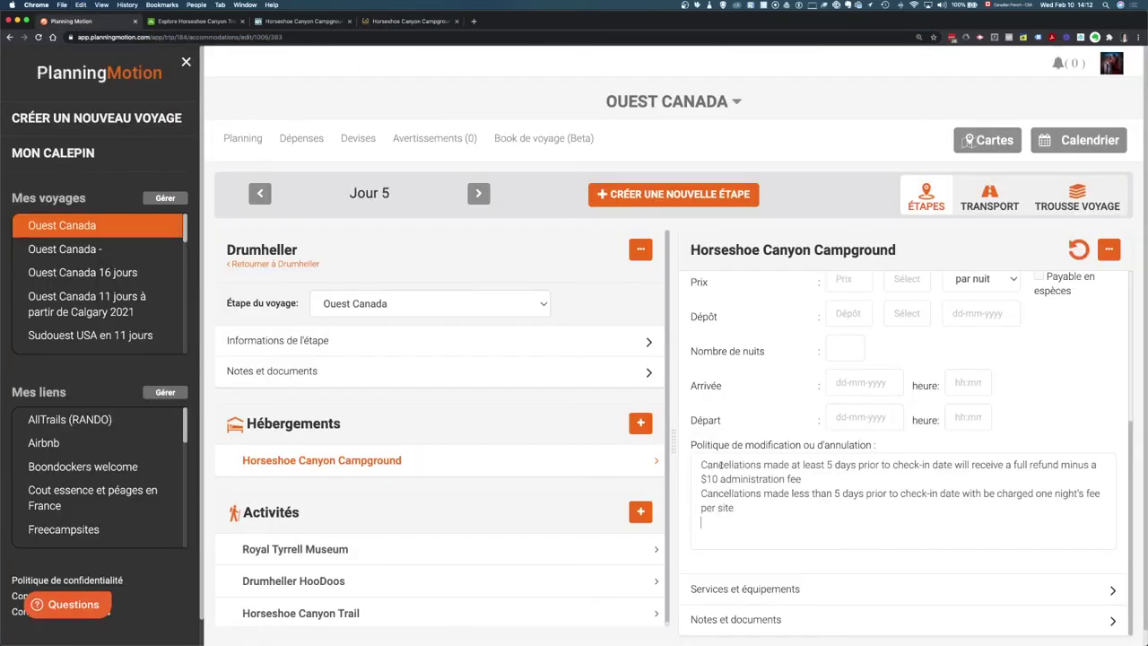
pyautogui.click(731, 587)
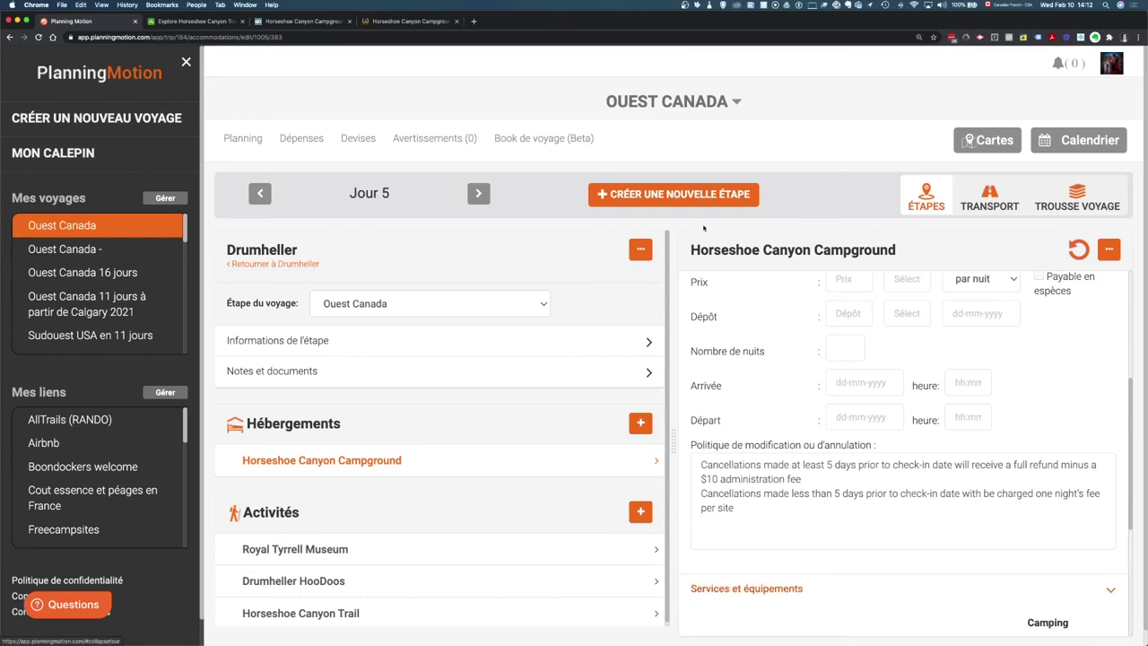
# Tick Eau, Électricité, Tout-à-l'égoût and Wi-Fi (gratuit) as the campground's amenities
pyautogui.click(409, 21)
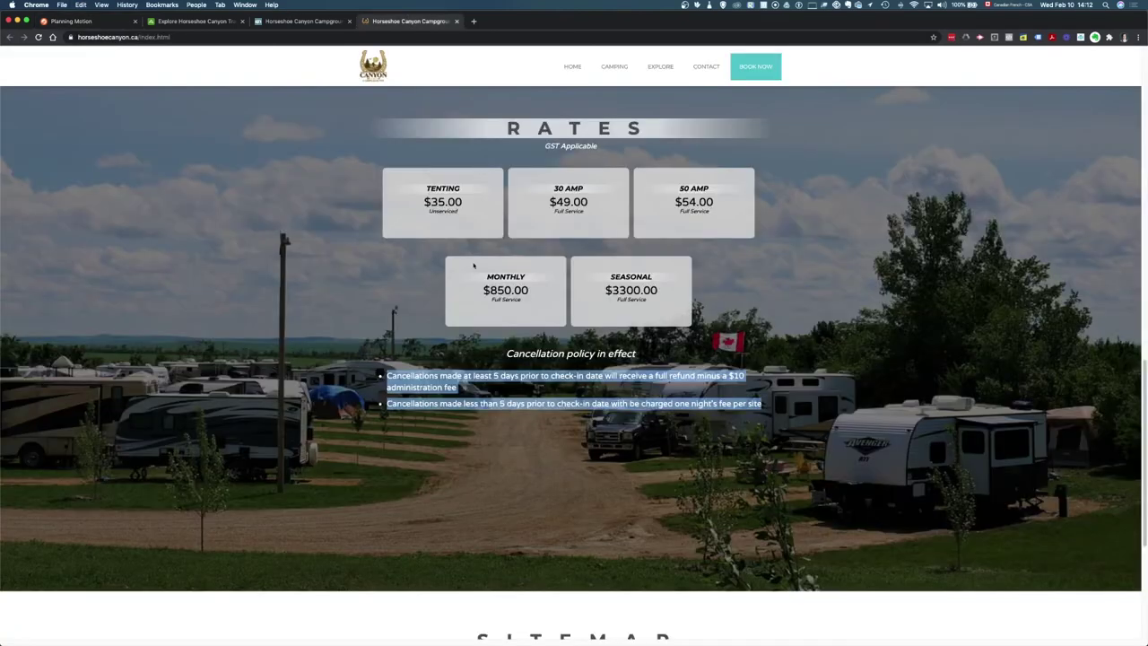
pyautogui.scroll(-5, 504, 193)
pyautogui.scroll(10, 508, 192)
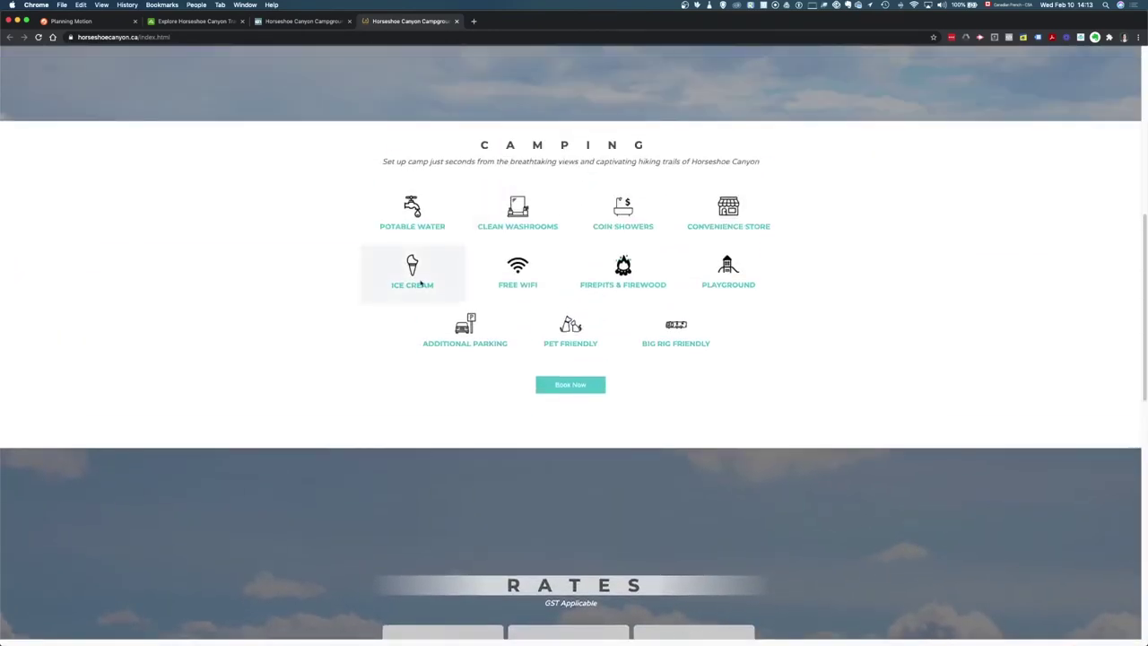
pyautogui.click(97, 23)
pyautogui.scroll(-3, 924, 412)
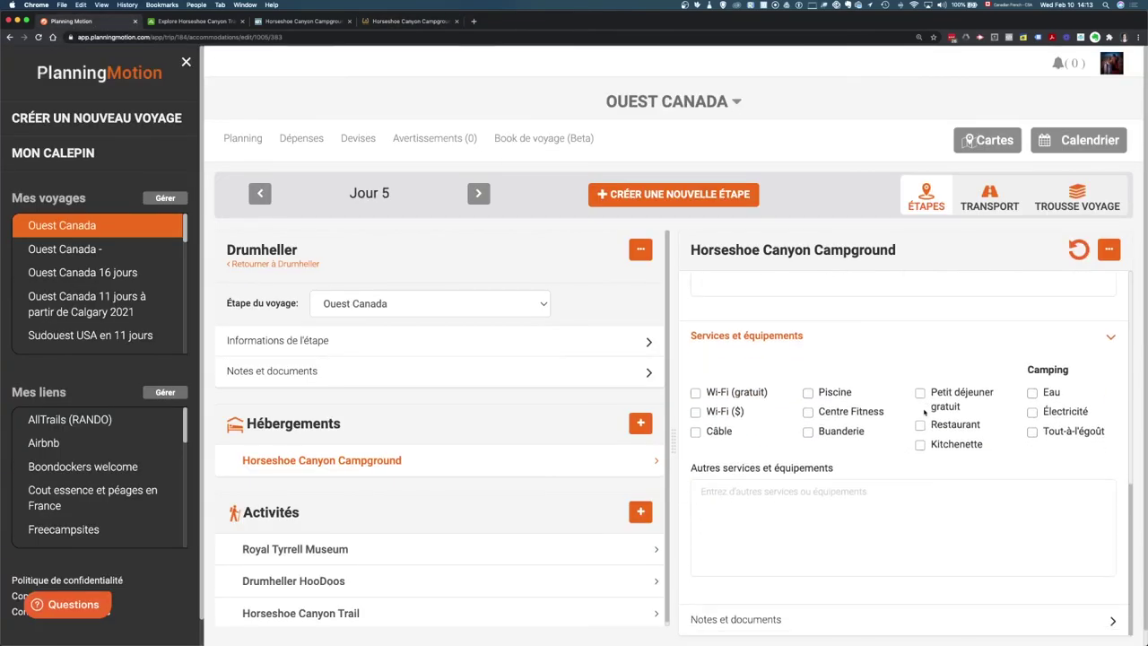
pyautogui.click(1032, 393)
pyautogui.click(1032, 411)
pyautogui.click(1031, 432)
pyautogui.click(695, 393)
# Save the campground's amenity changes and return to the Horseshoe Canyon Trail page
pyautogui.scroll(-1, 822, 493)
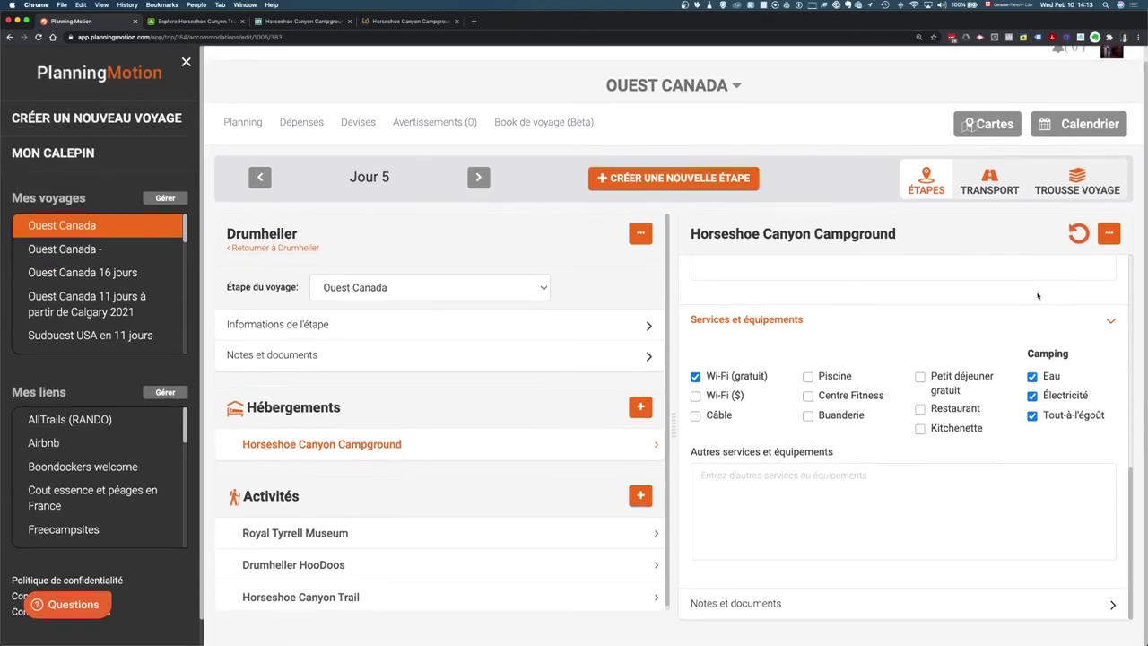
pyautogui.click(1108, 234)
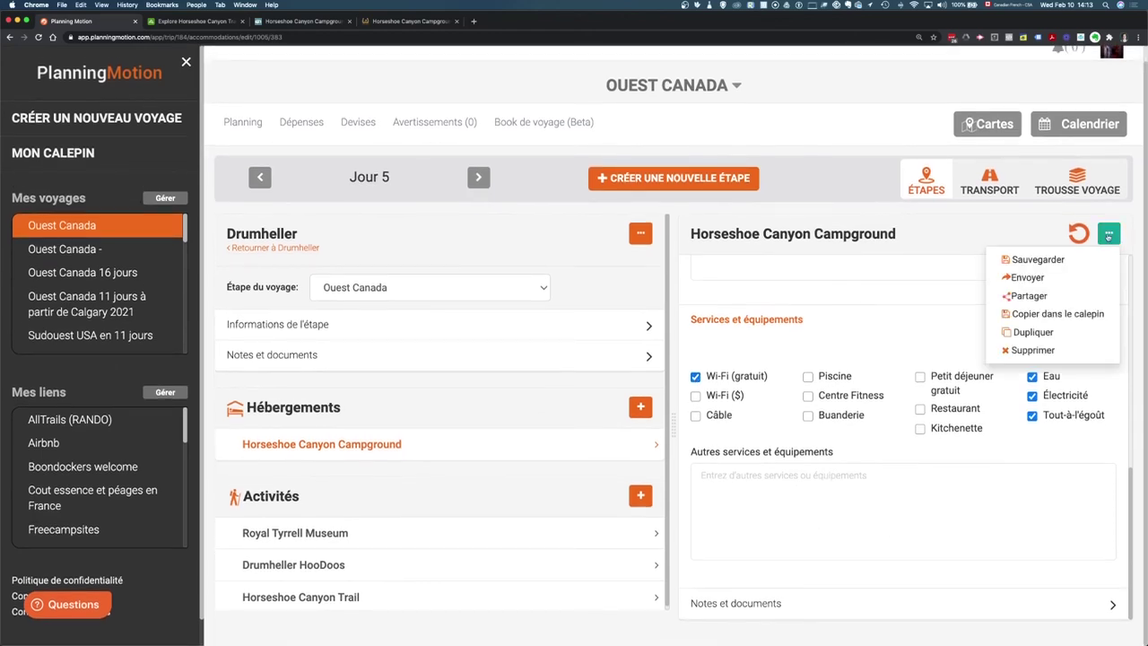
pyautogui.click(1059, 260)
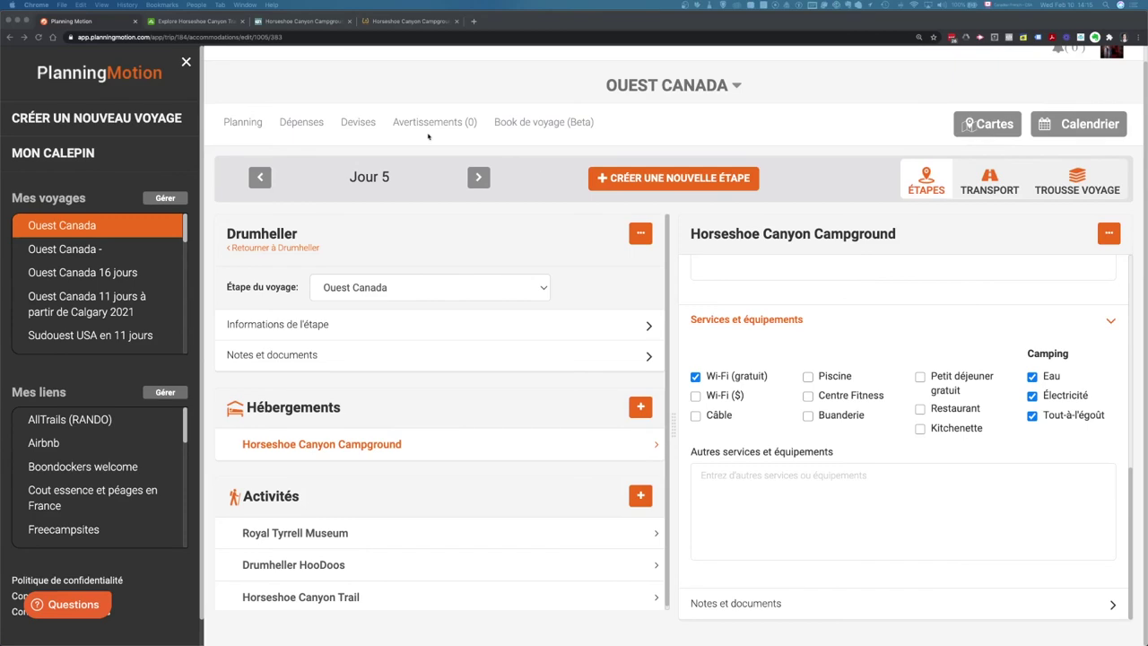
pyautogui.click(198, 21)
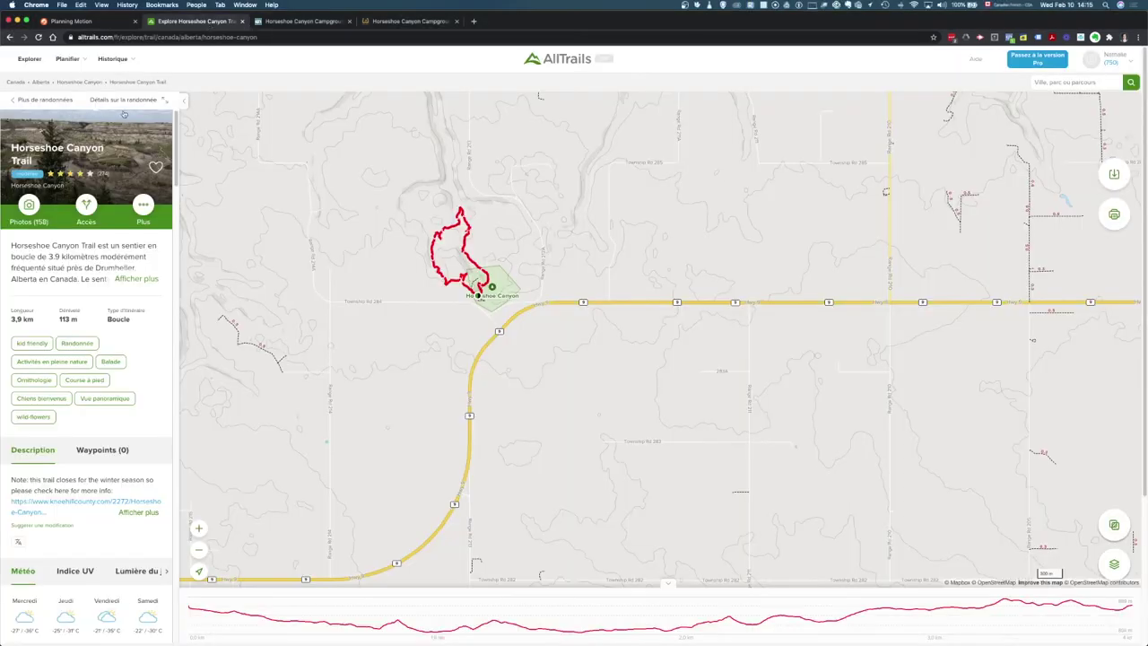
# Browse more trails near Drumheller, then reopen Campendium's Drumheller RV camping listings
pyautogui.click(31, 99)
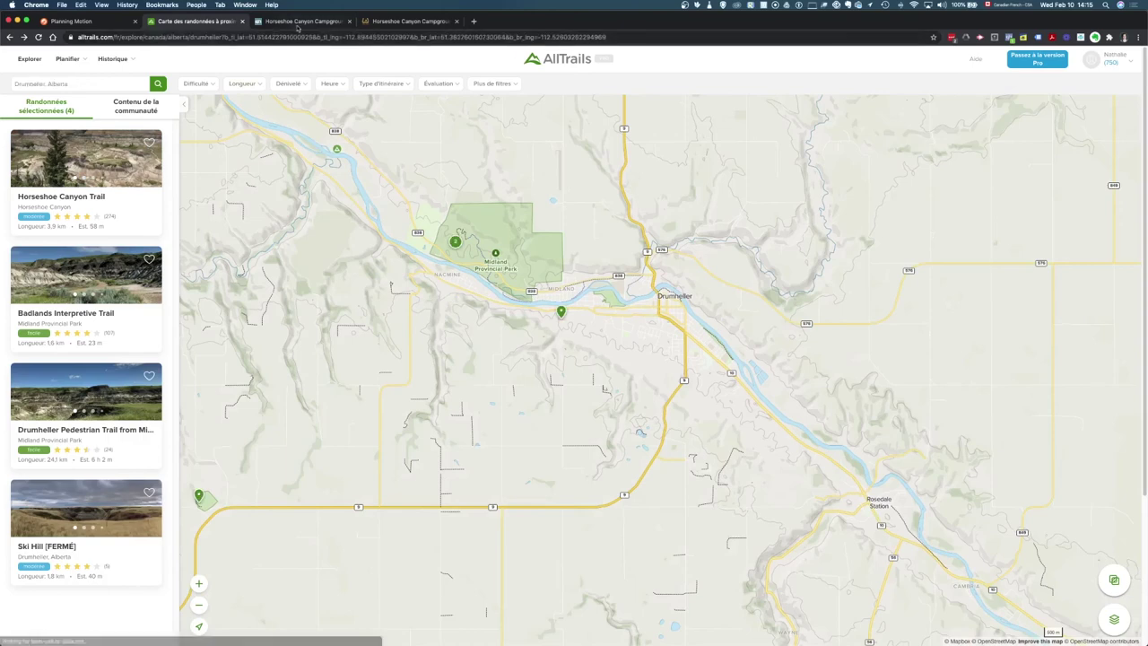
pyautogui.click(301, 20)
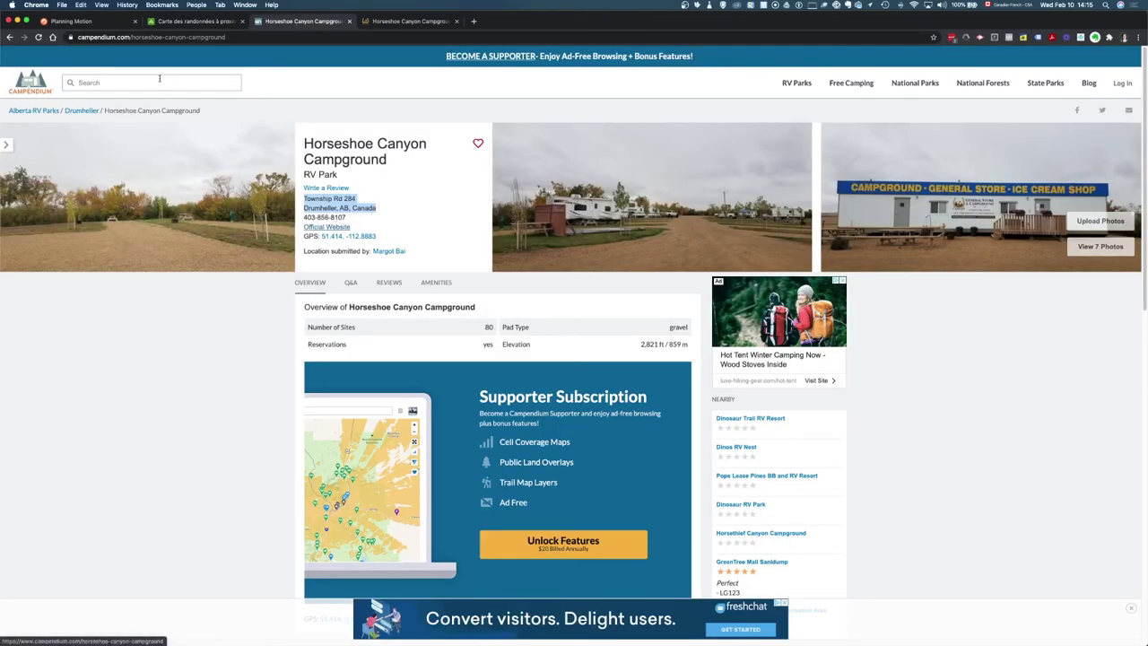
pyautogui.click(90, 110)
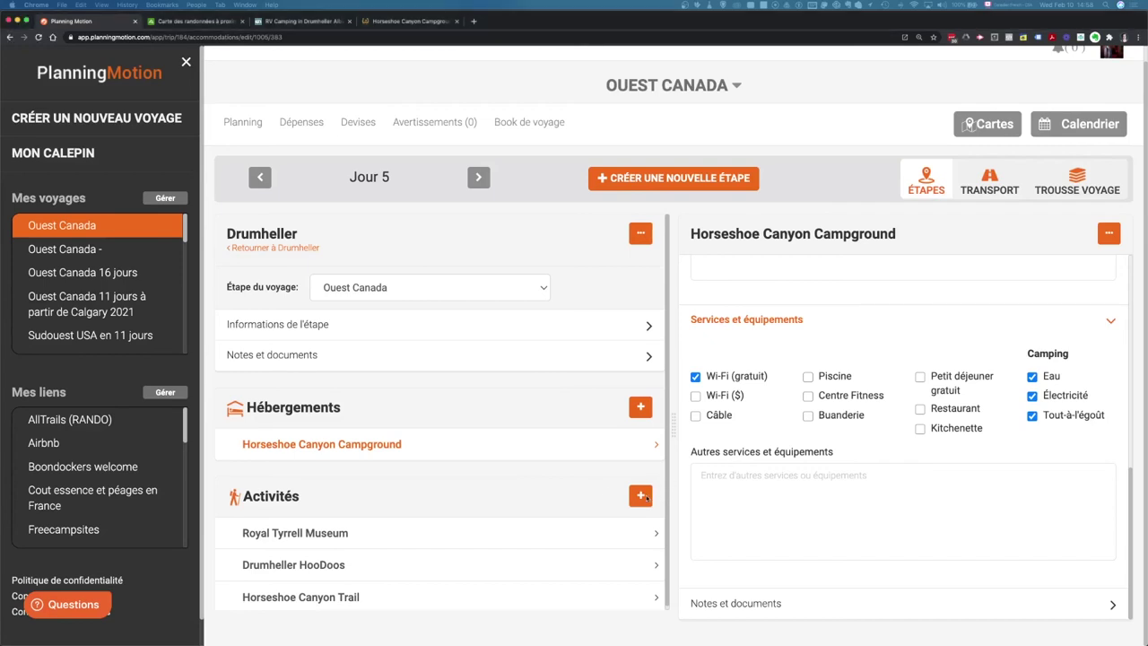
# Save Parc provincial Dinosaure as a Drumheller activity, using its name as the address, then open Cartes
pyautogui.click(640, 496)
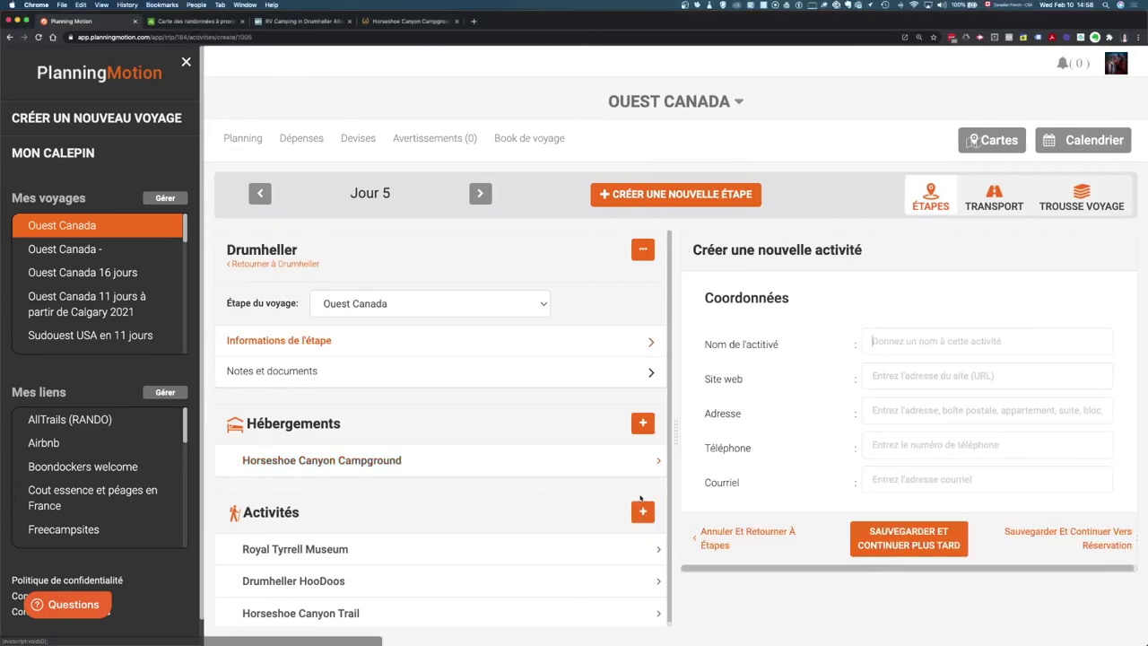
pyautogui.click(878, 341)
pyautogui.write('Pa')
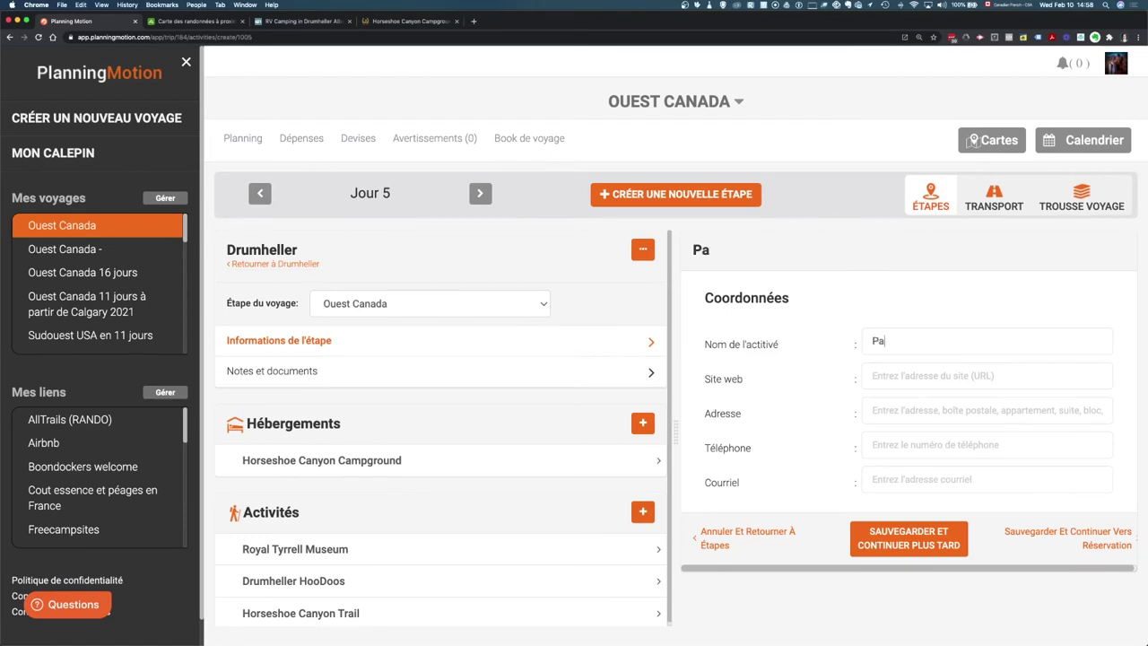
pyautogui.write('rc procinci')
pyautogui.press('BackSpace')
pyautogui.press('BackSpace')
pyautogui.press('BackSpace')
pyautogui.press('BackSpace')
pyautogui.write('vincial D')
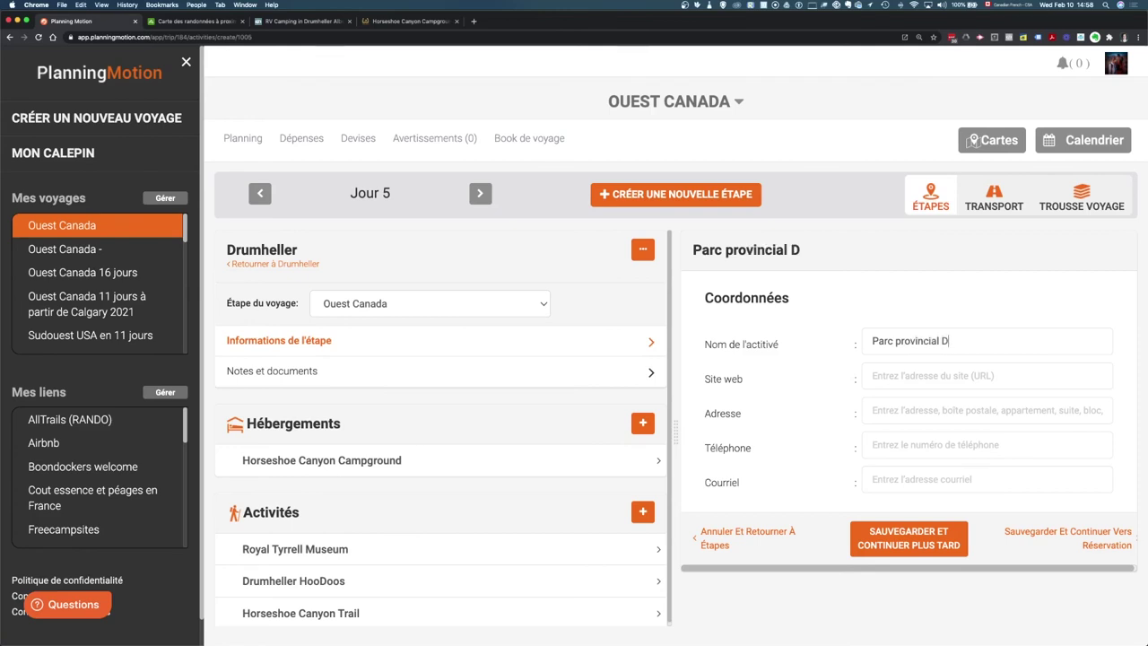
pyautogui.write('inosaure')
pyautogui.press('super+a')
pyautogui.press('super+c')
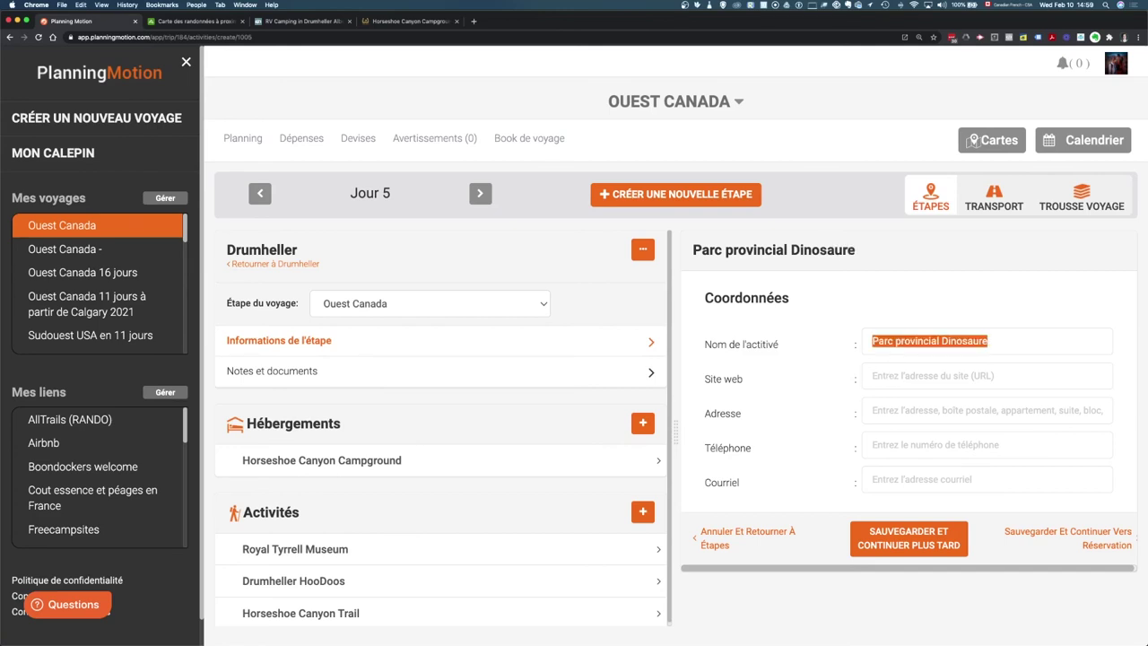
pyautogui.click(899, 414)
pyautogui.press('super+v')
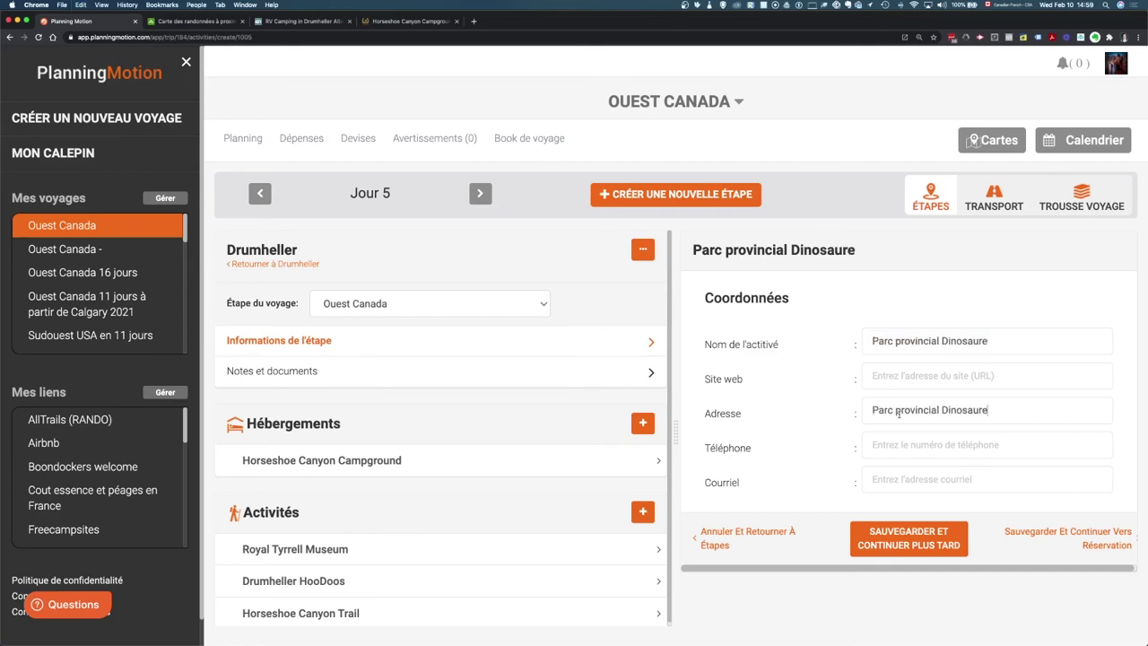
pyautogui.click(905, 537)
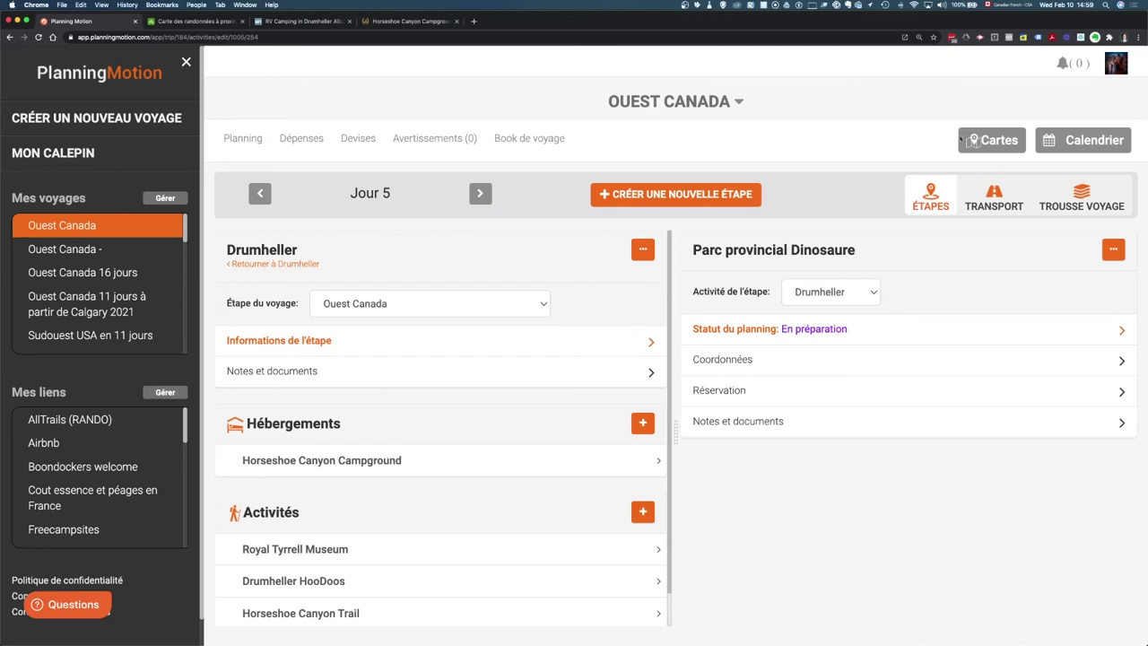
pyautogui.click(973, 142)
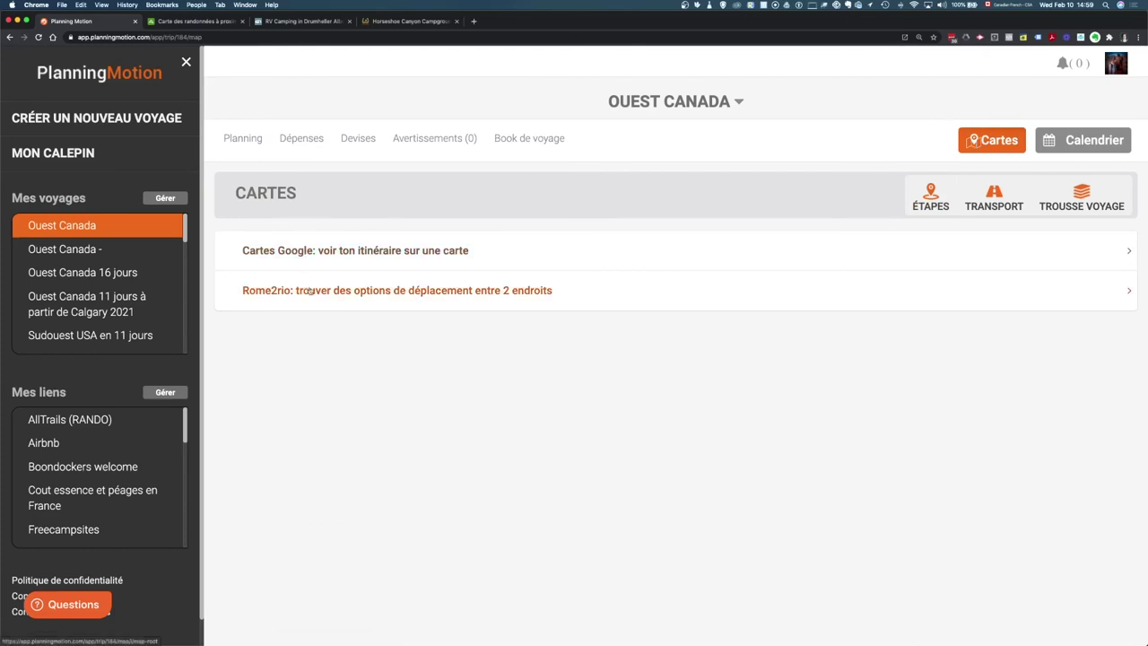
# Search Rome2rio routes from Horseshoe Canyon Campground to Parc provincial Dinosaure and open the results
pyautogui.click(310, 291)
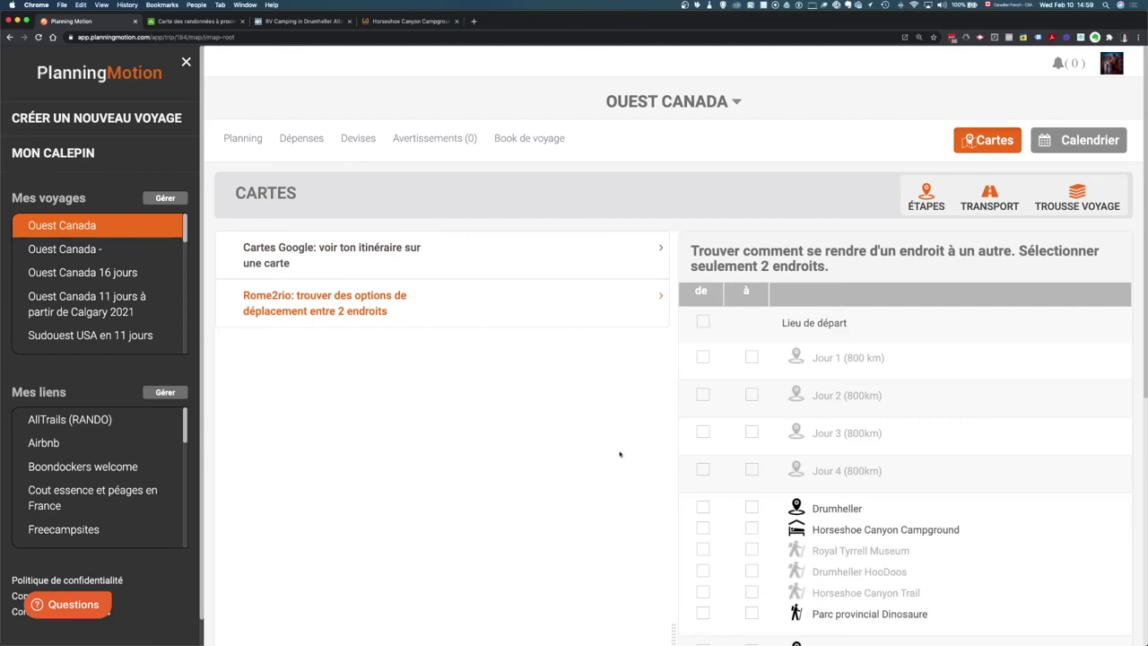
pyautogui.scroll(-3, 707, 478)
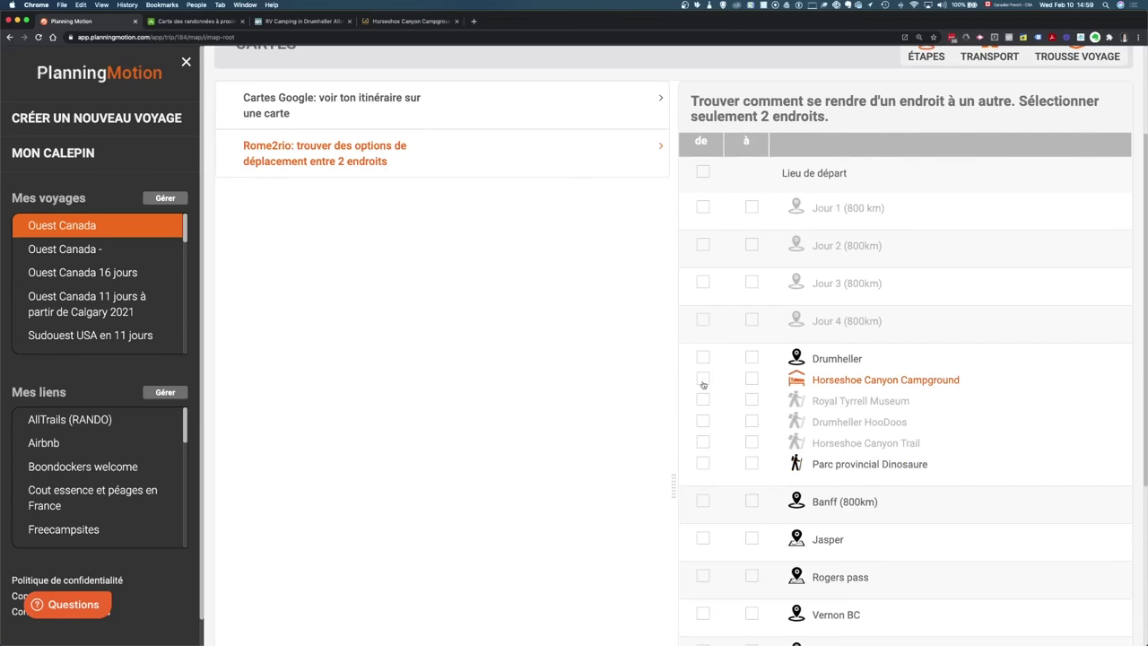
pyautogui.click(702, 380)
pyautogui.click(752, 463)
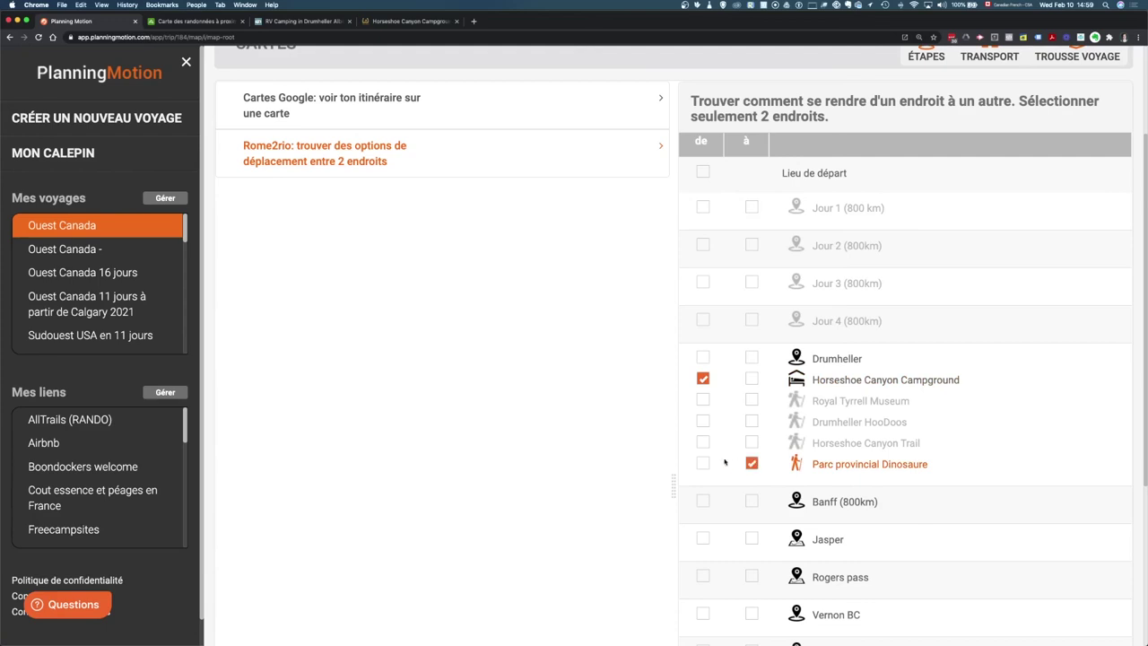
pyautogui.scroll(-5, 725, 462)
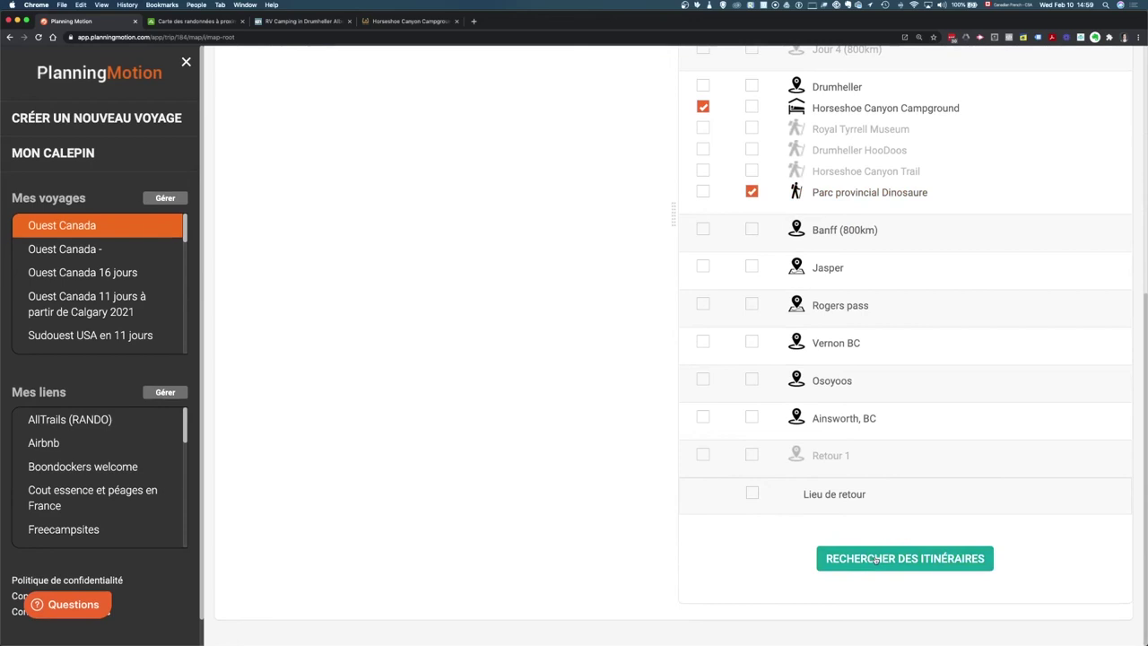
pyautogui.click(876, 559)
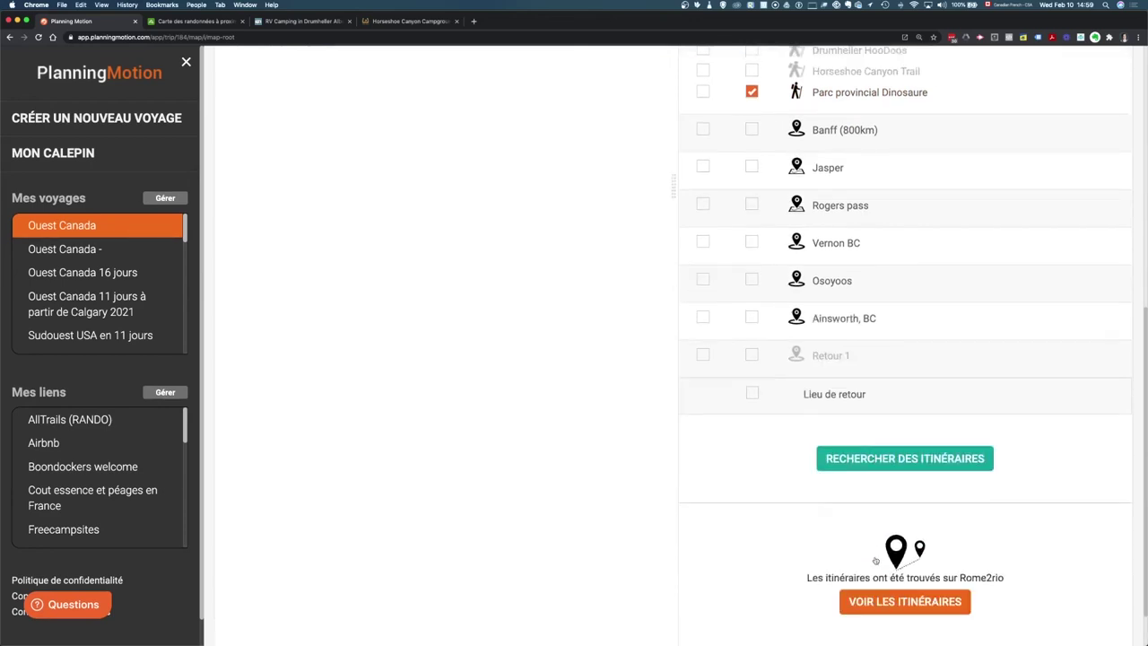
pyautogui.scroll(-1, 875, 560)
pyautogui.click(888, 557)
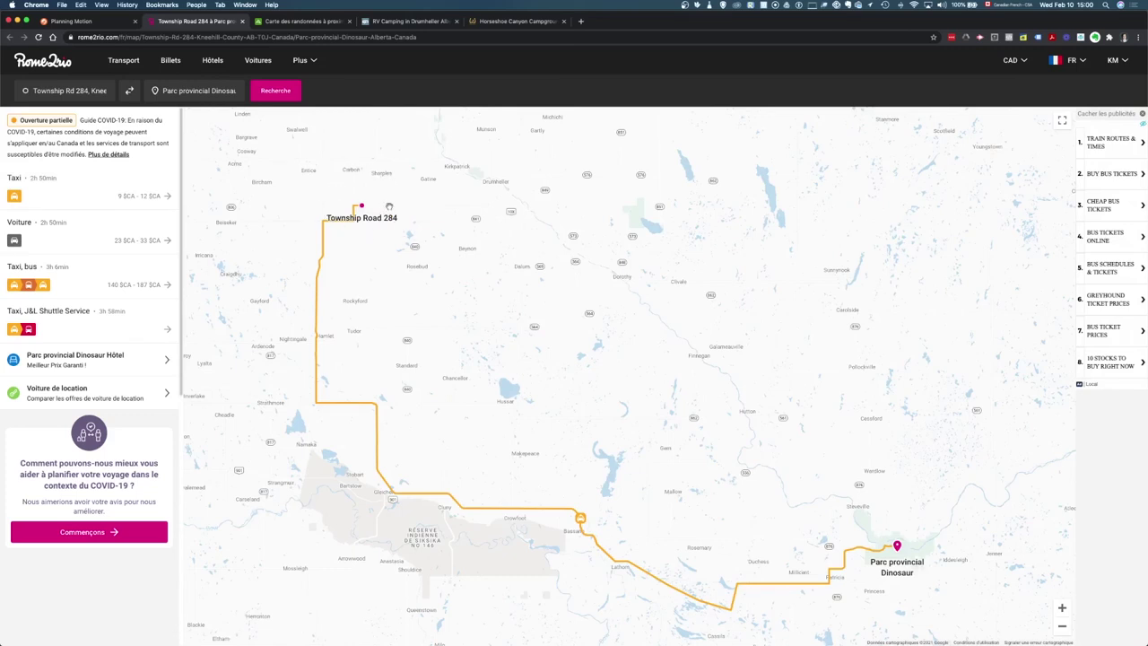
# Inspect the 214.2 km, 2 h 50 min car route and its 23–33 $CA fuel estimate
pyautogui.scroll(2, 390, 207)
pyautogui.scroll(-2, 369, 328)
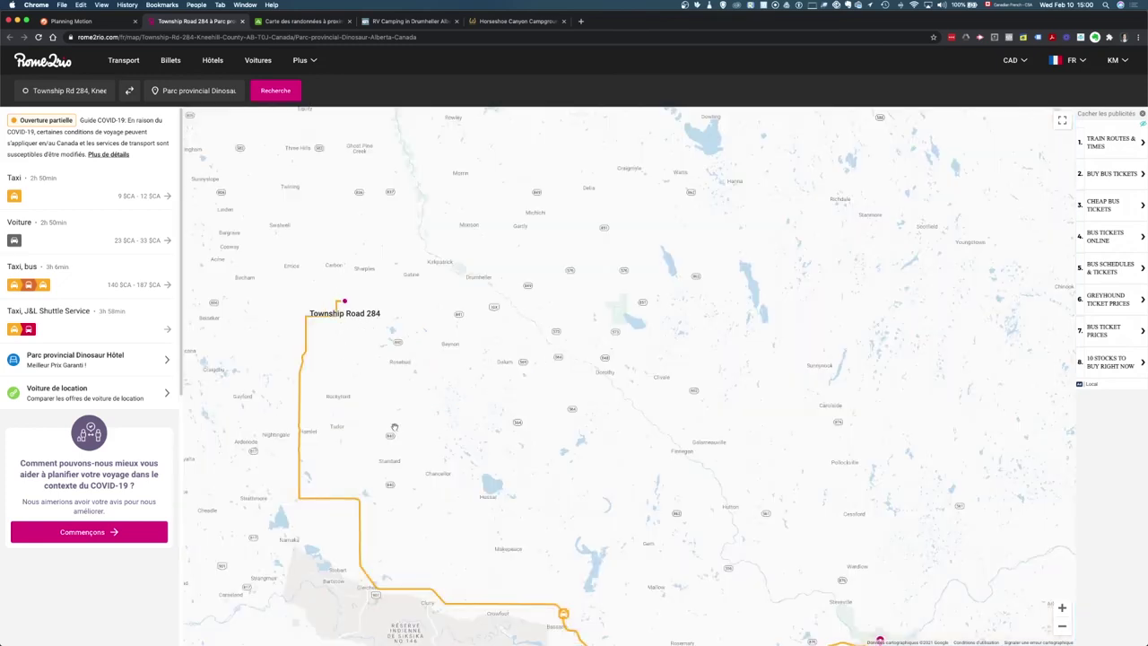
pyautogui.moveTo(390, 413); pyautogui.dragTo(332, 232)
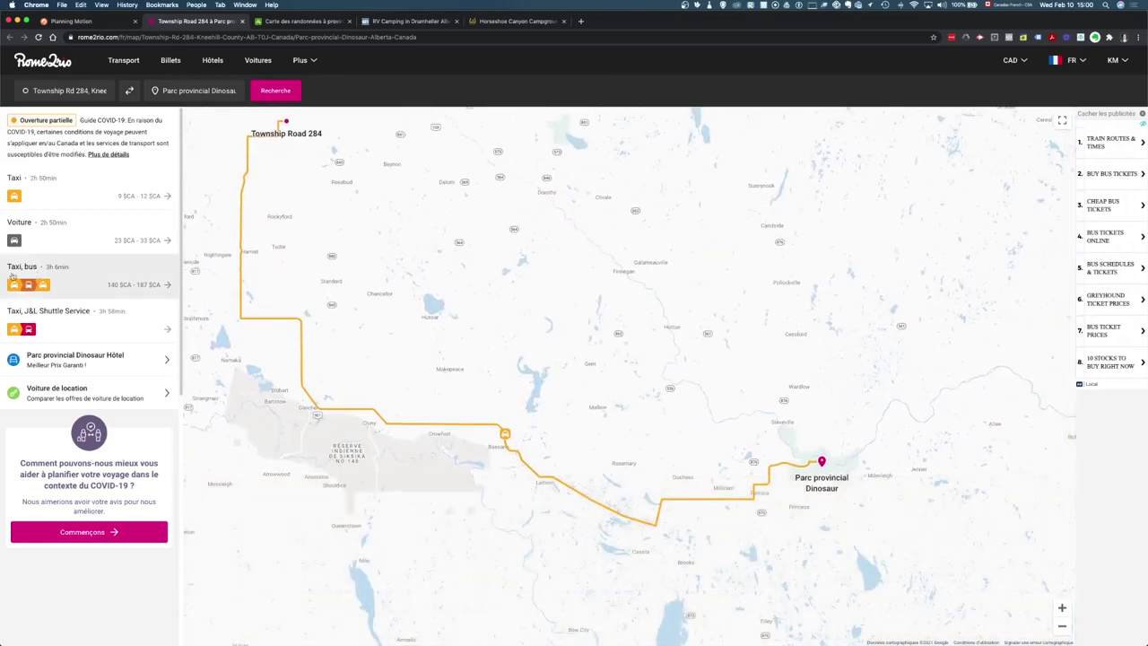
pyautogui.click(63, 232)
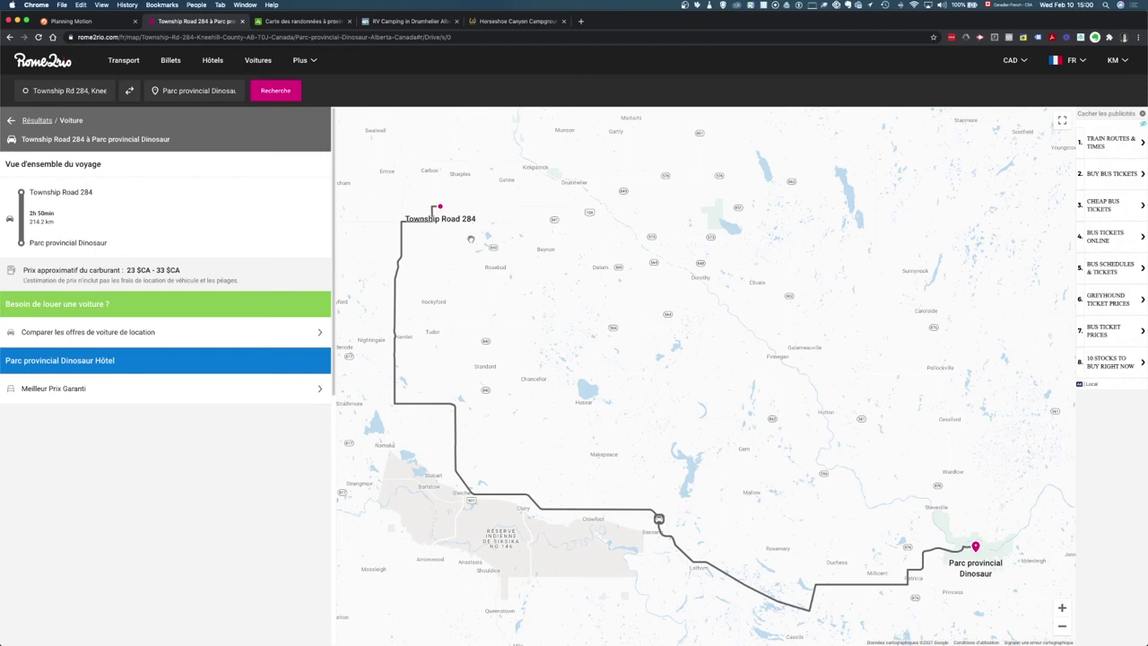
pyautogui.click(72, 21)
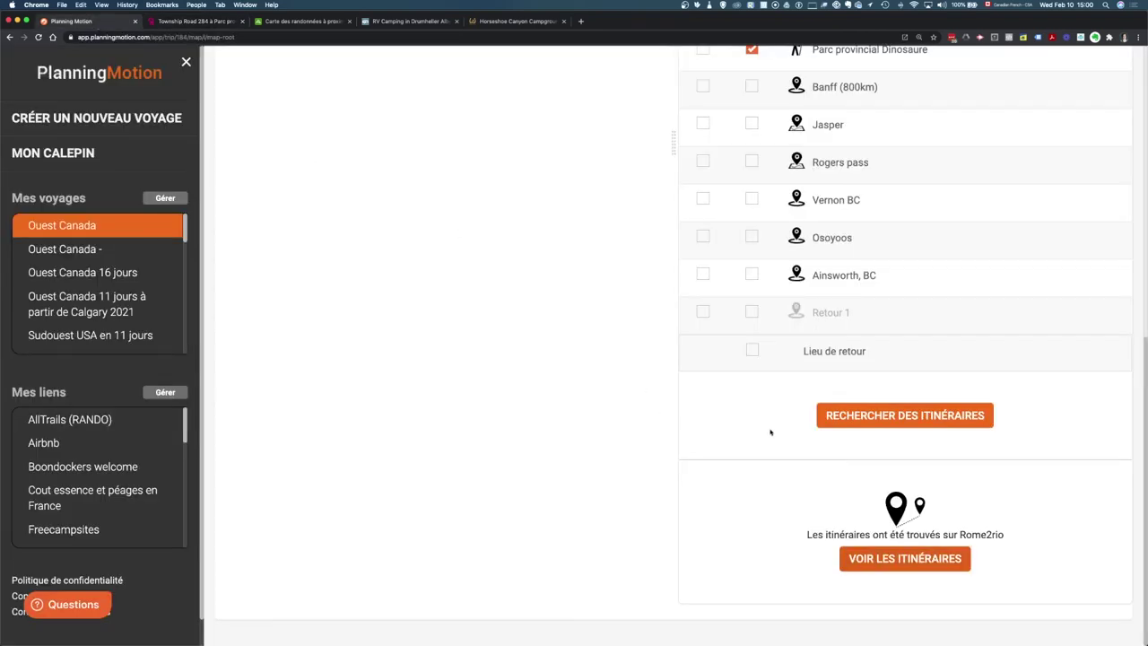
# Create a stop without overnight named Parc provincial Dinosaure, with the park as its address
pyautogui.scroll(10, 769, 432)
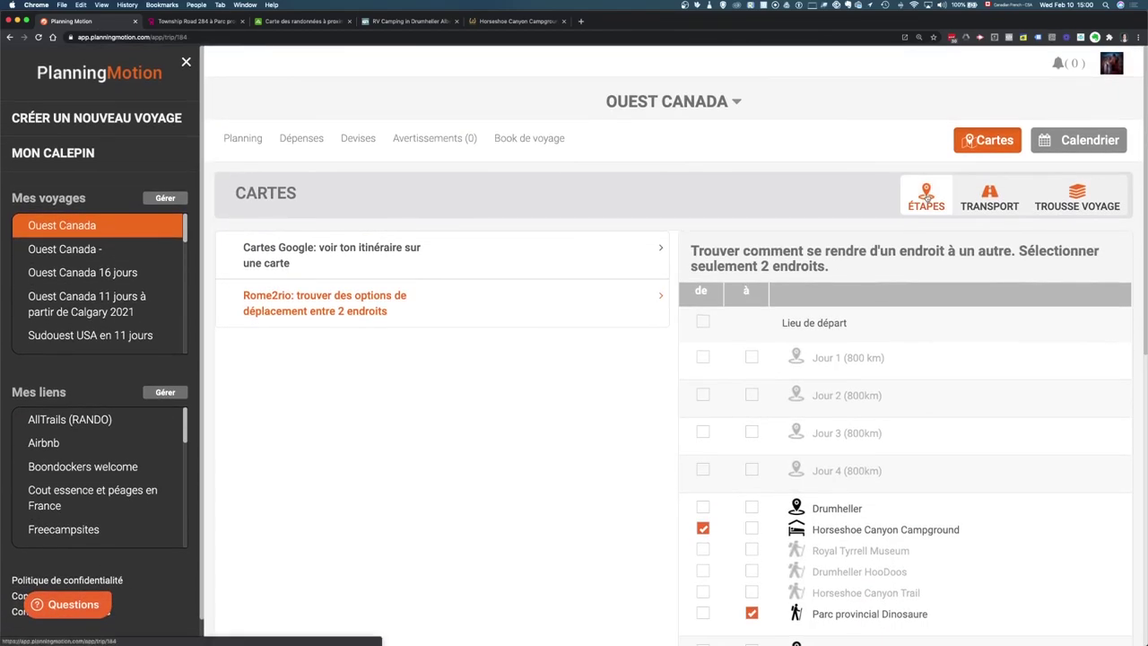
pyautogui.click(970, 142)
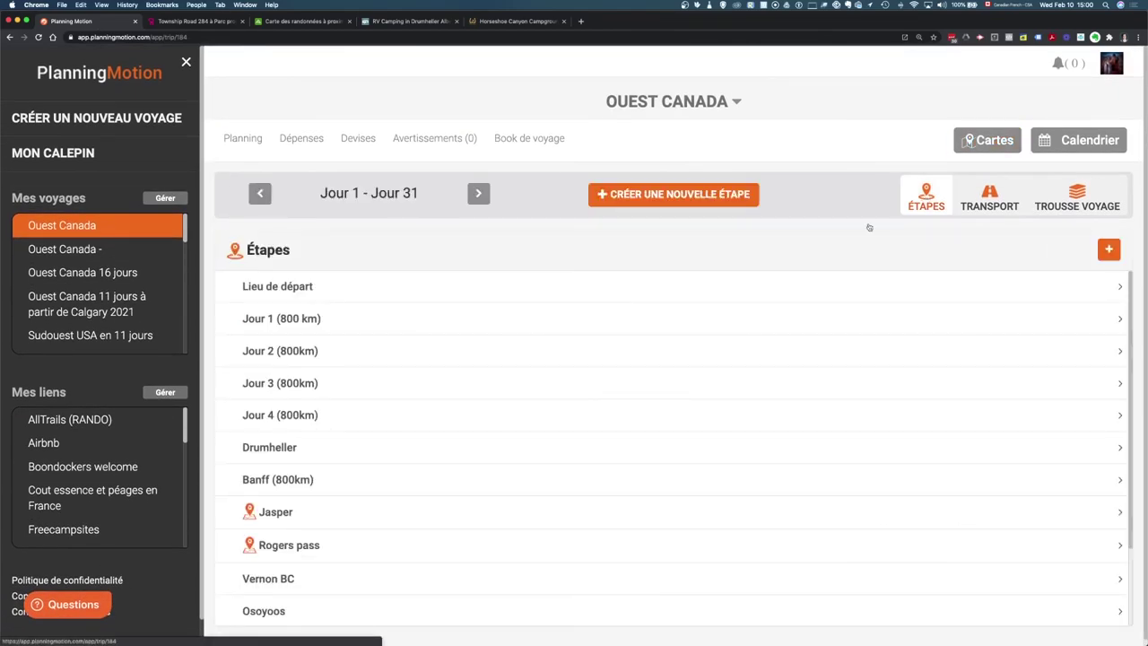
pyautogui.click(654, 194)
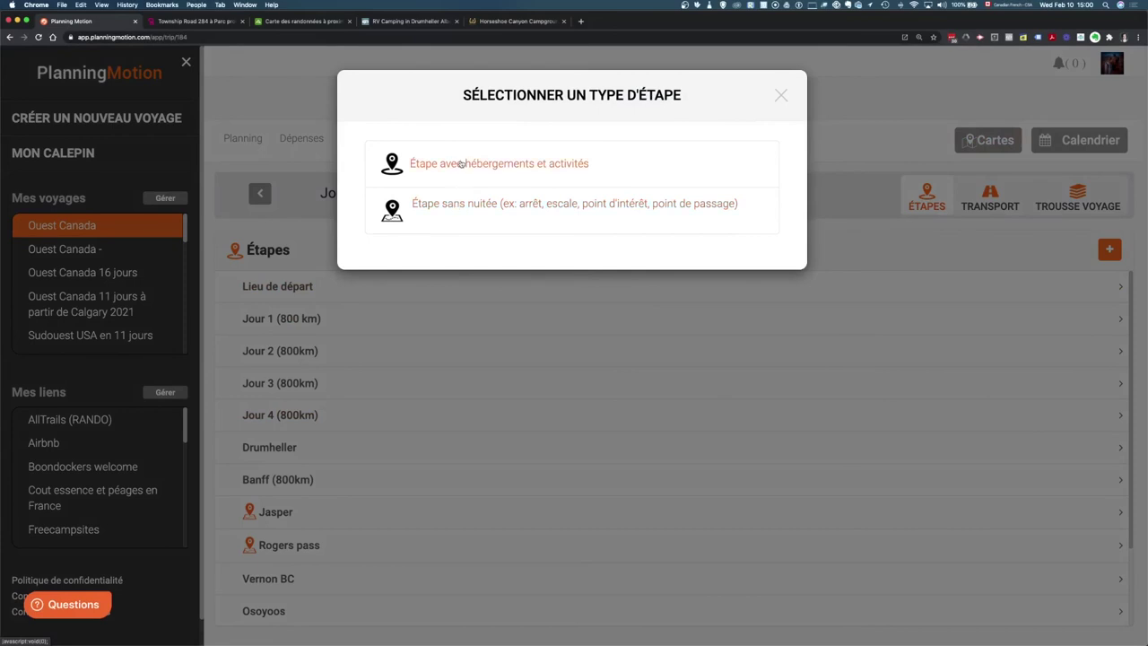
pyautogui.click(458, 204)
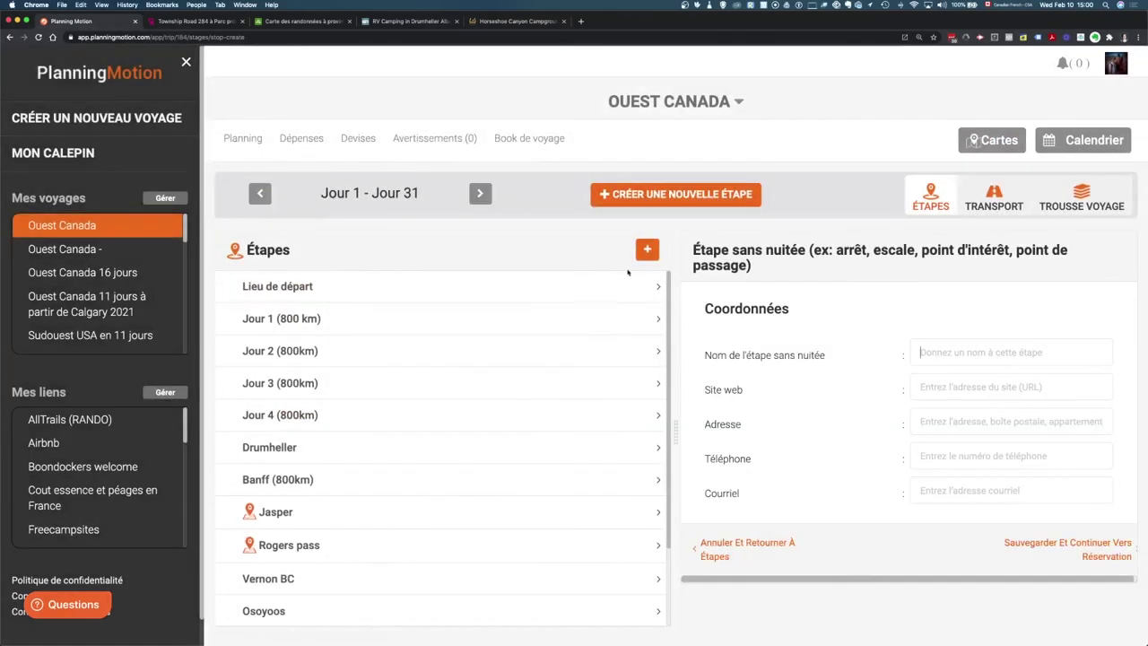
pyautogui.click(944, 351)
pyautogui.write('Dinau')
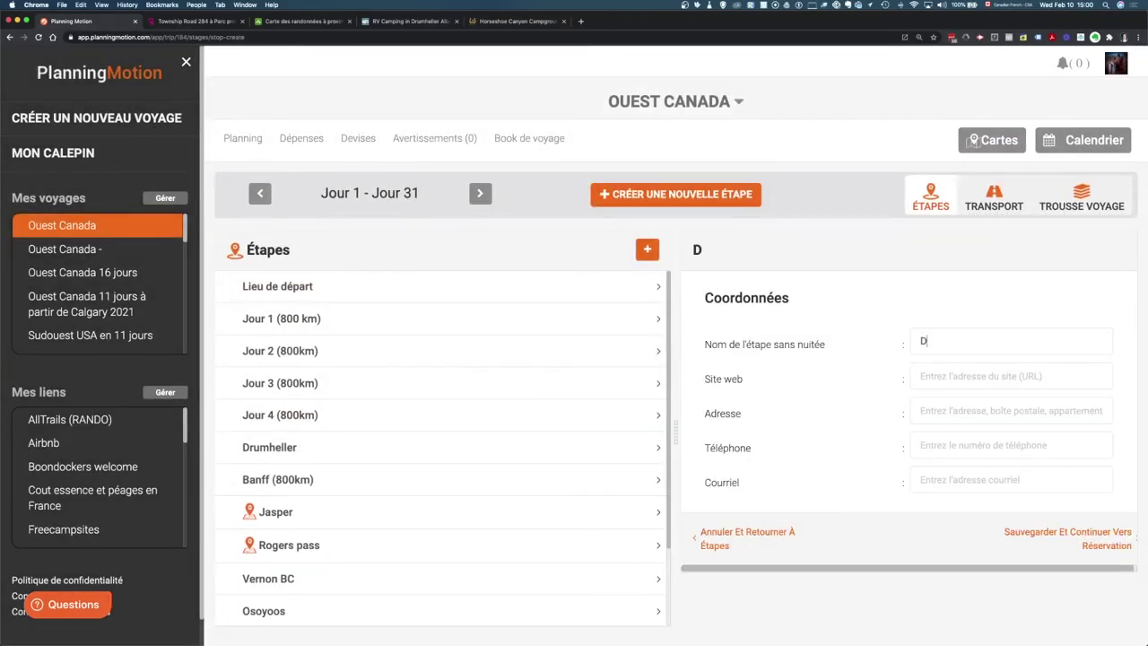
pyautogui.press('BackSpace')
pyautogui.press('BackSpace')
pyautogui.press('BackSpace')
pyautogui.press('BackSpace')
pyautogui.press('BackSpace')
pyautogui.write('Parc provinc')
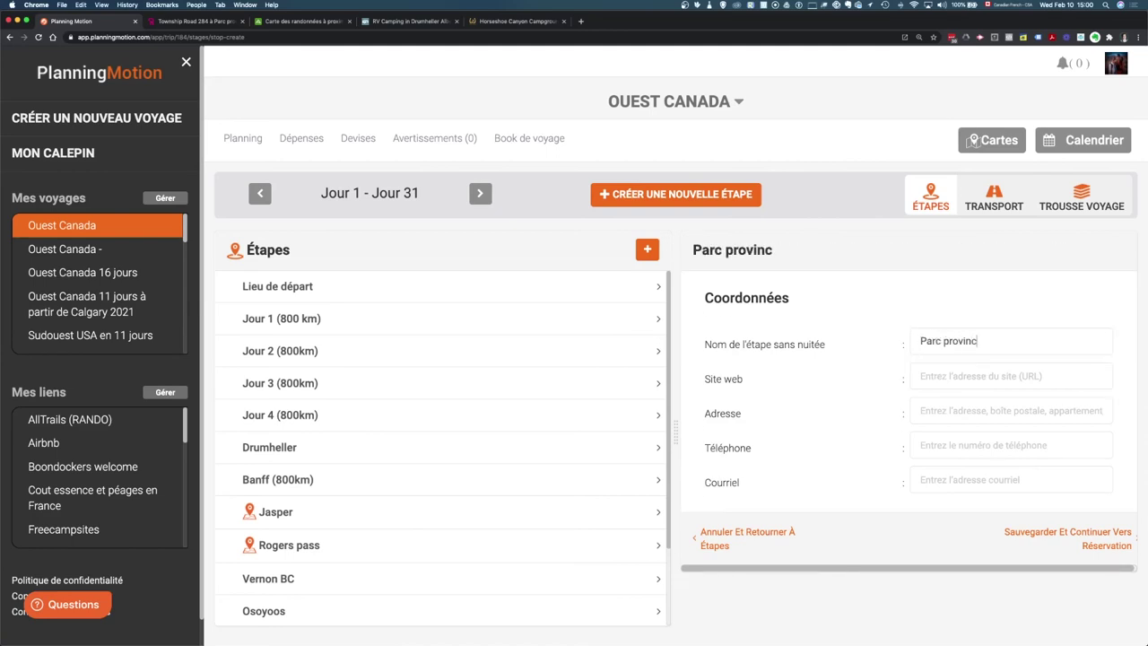
pyautogui.write('ial Dinosaure')
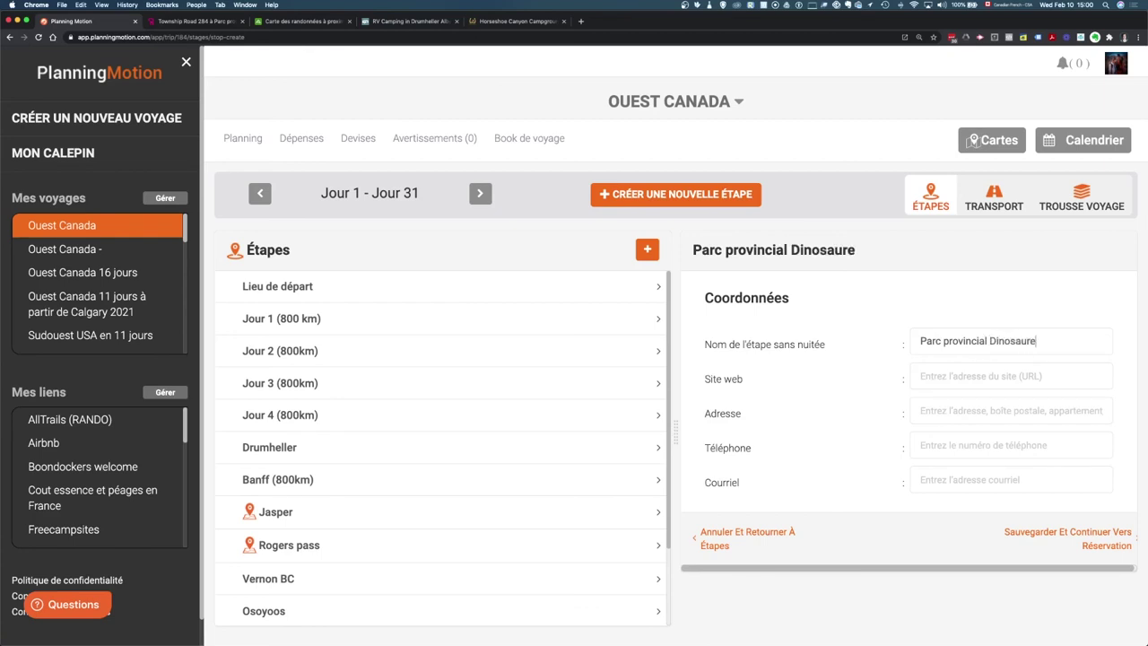
pyautogui.write('P')
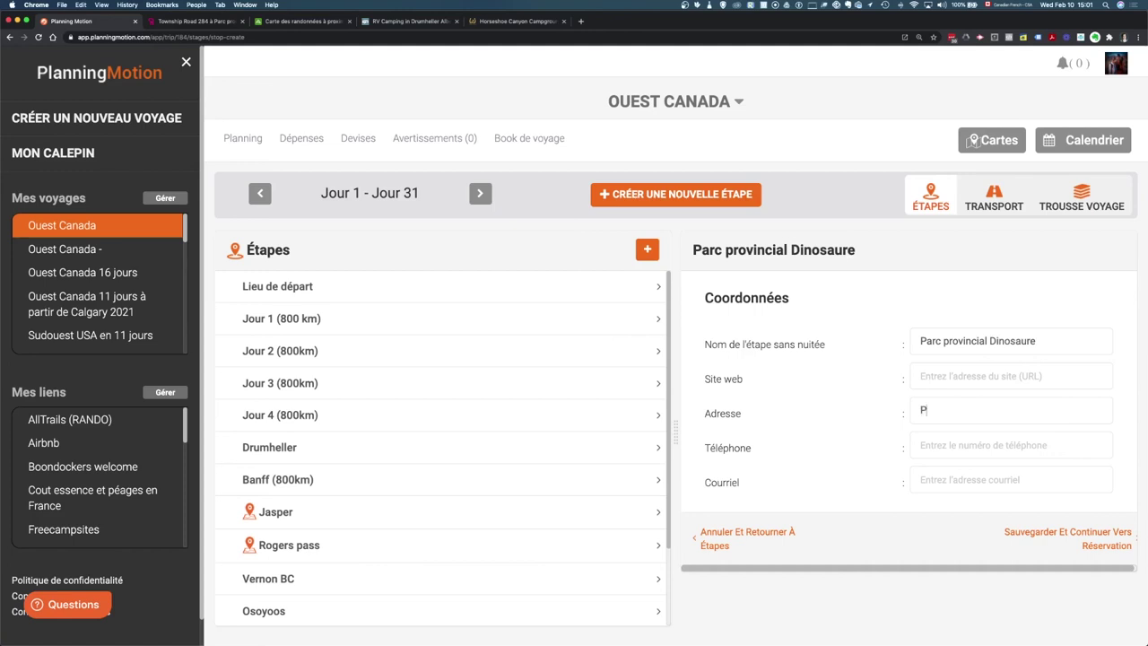
pyautogui.write('arc Princial')
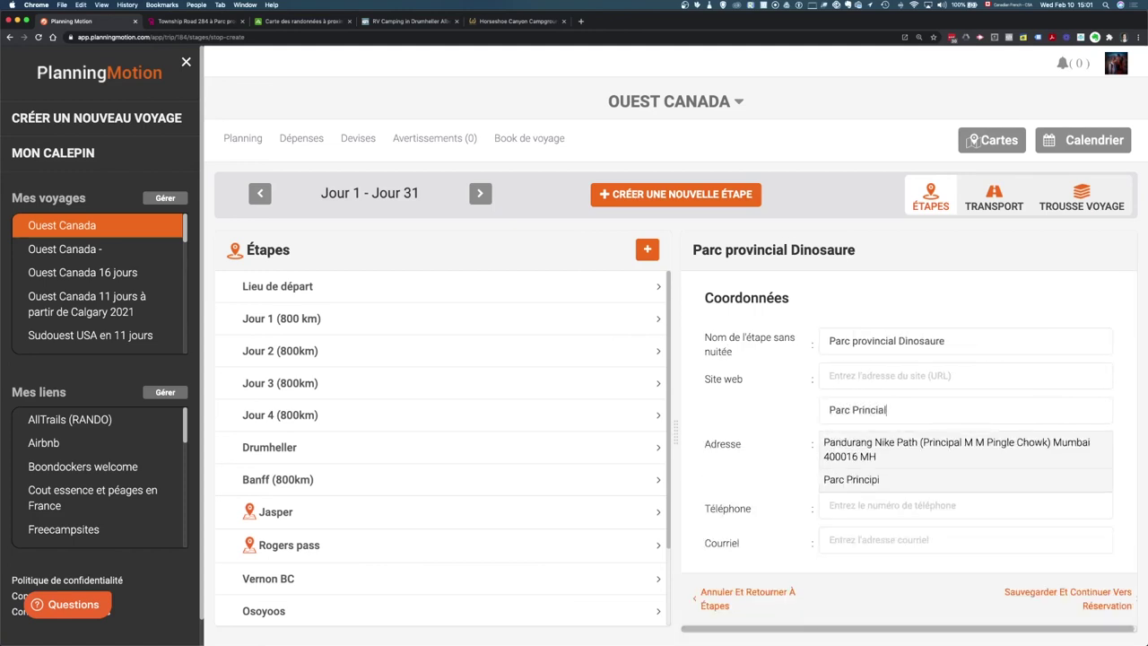
pyautogui.press('BackSpace')
pyautogui.press('BackSpace')
pyautogui.press('BackSpace')
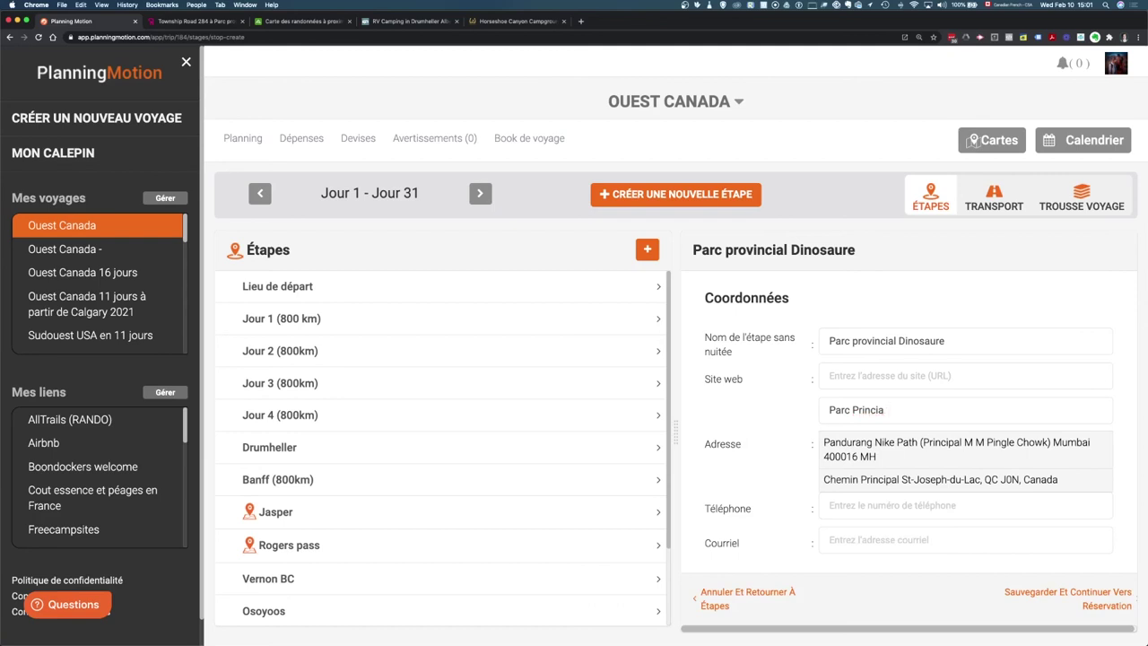
pyautogui.press('BackSpace')
pyautogui.press('BackSpace')
pyautogui.press('BackSpace')
pyautogui.press('BackSpace')
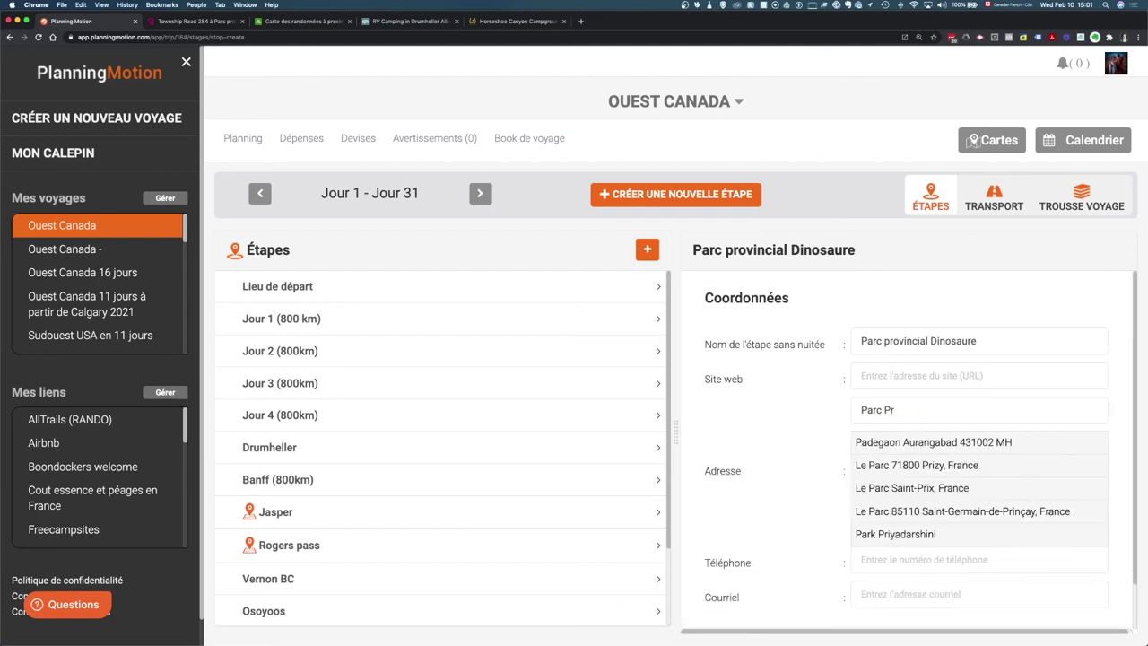
pyautogui.write('ovincial')
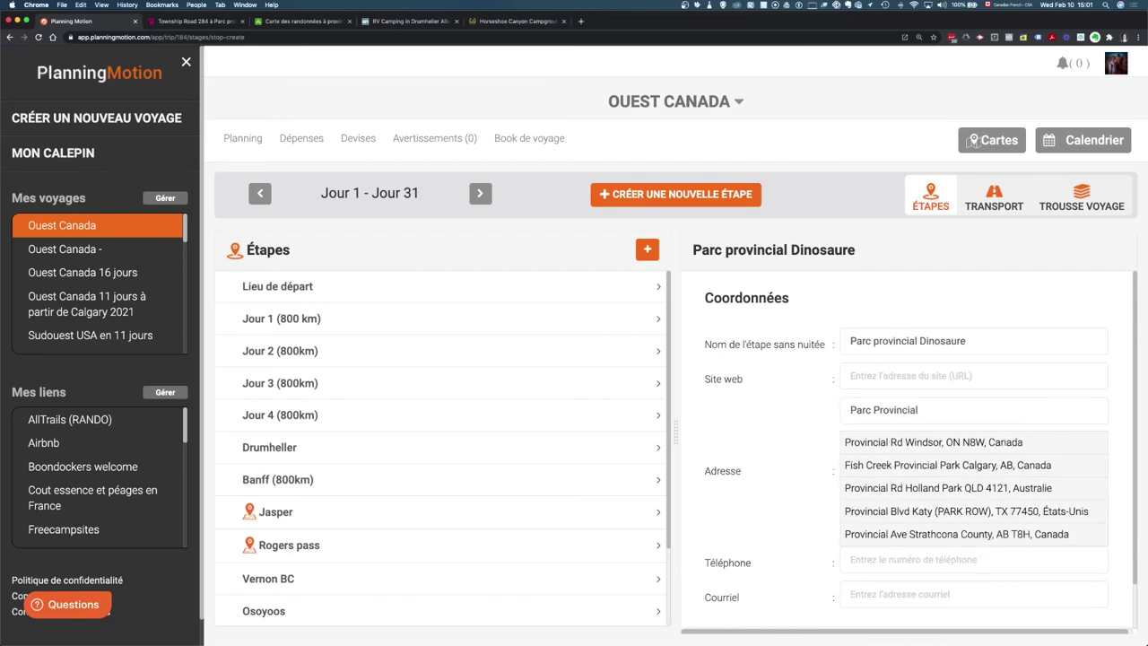
pyautogui.write(' Dinosaure')
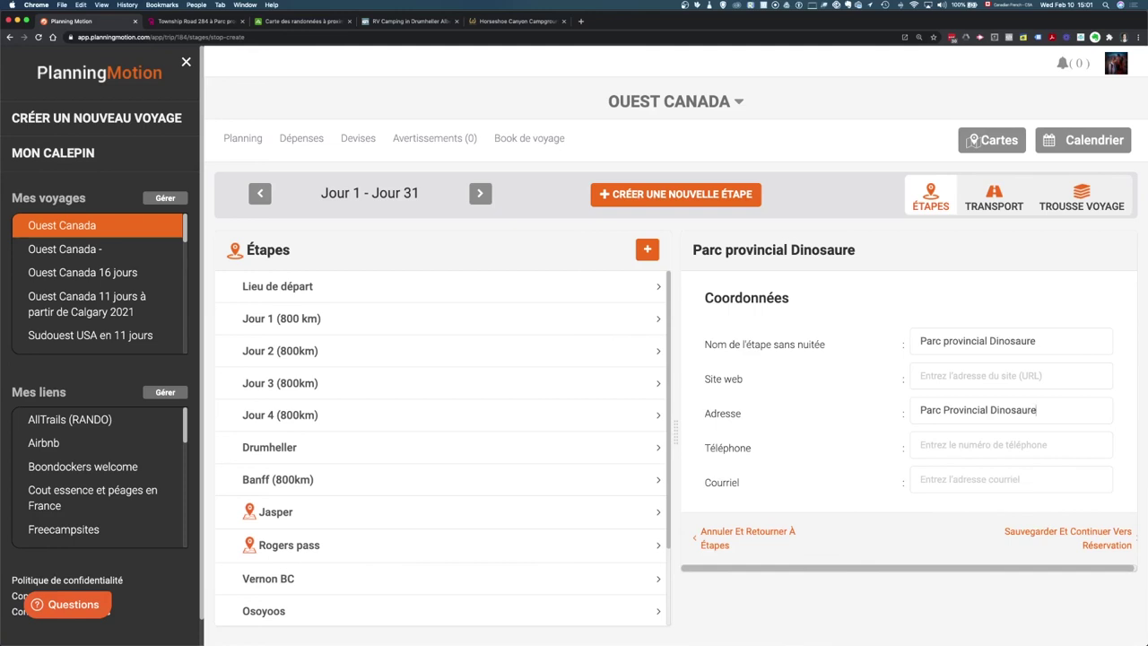
pyautogui.click(1030, 532)
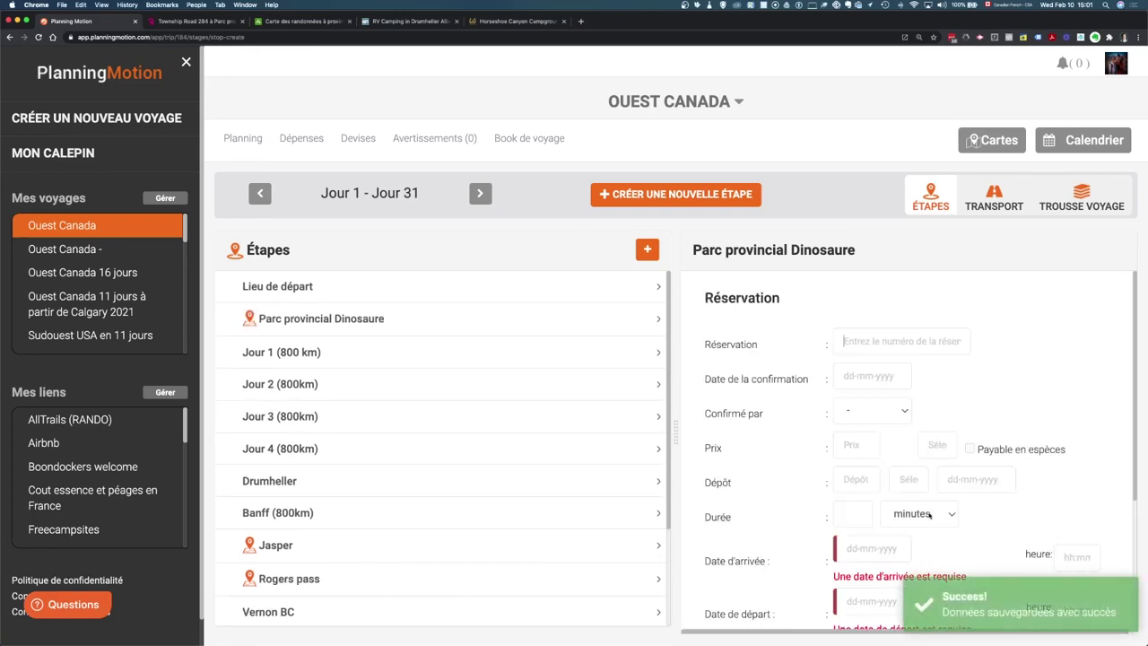
# Set the stop's arrival date to 4 June 2021
pyautogui.click(844, 549)
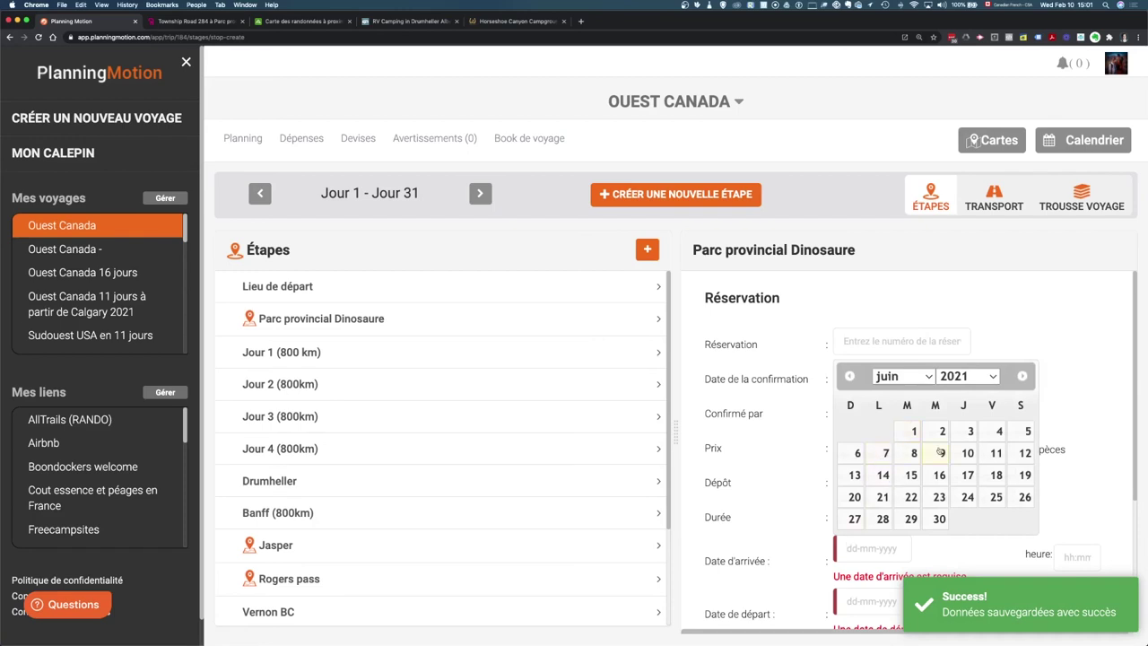
pyautogui.click(997, 432)
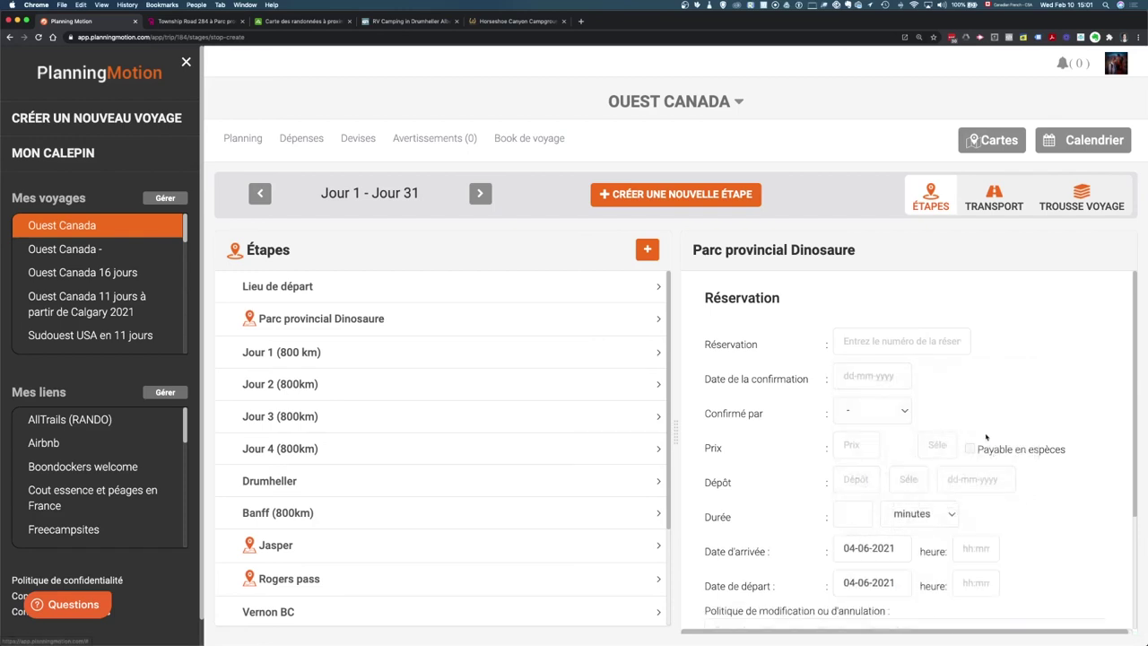
pyautogui.scroll(-4, 894, 479)
# Save the stop's dates, then open Ouest Canada - 30 jours and view Icefield Parkway's campgrounds
pyautogui.click(906, 602)
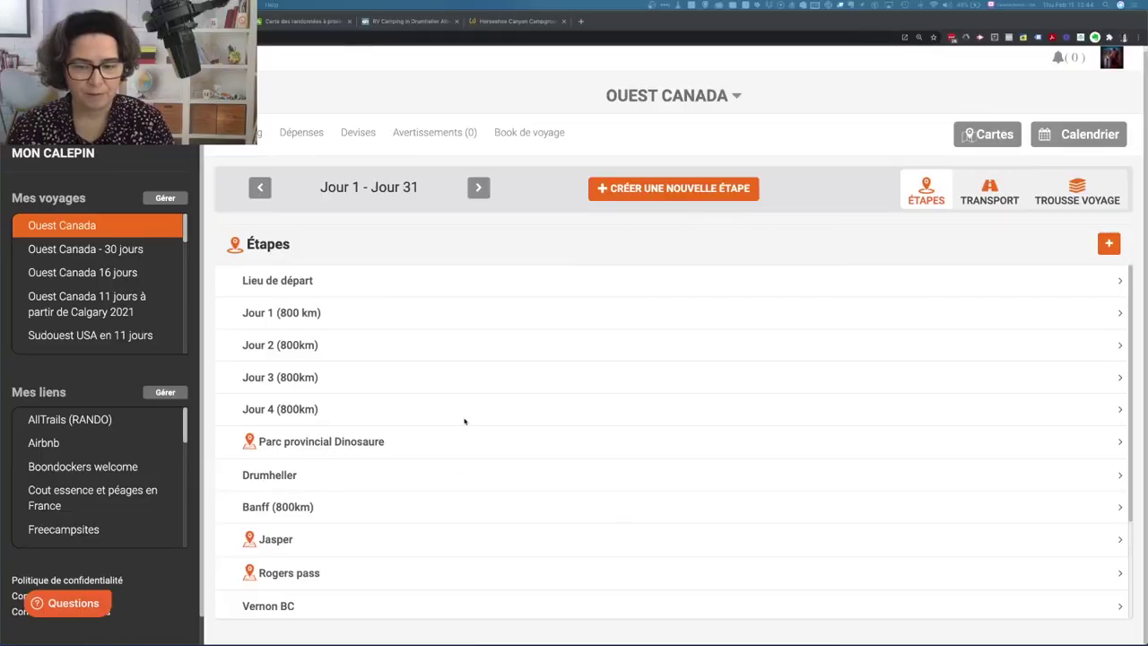
pyautogui.click(135, 251)
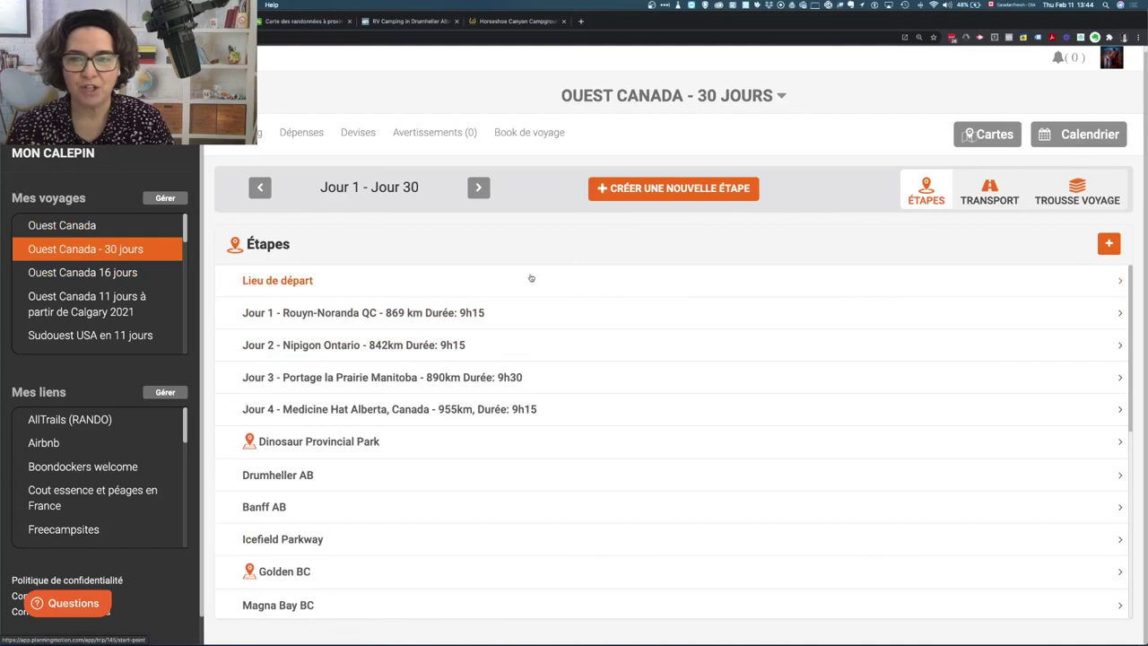
pyautogui.scroll(-1, 531, 278)
pyautogui.scroll(-6, 531, 278)
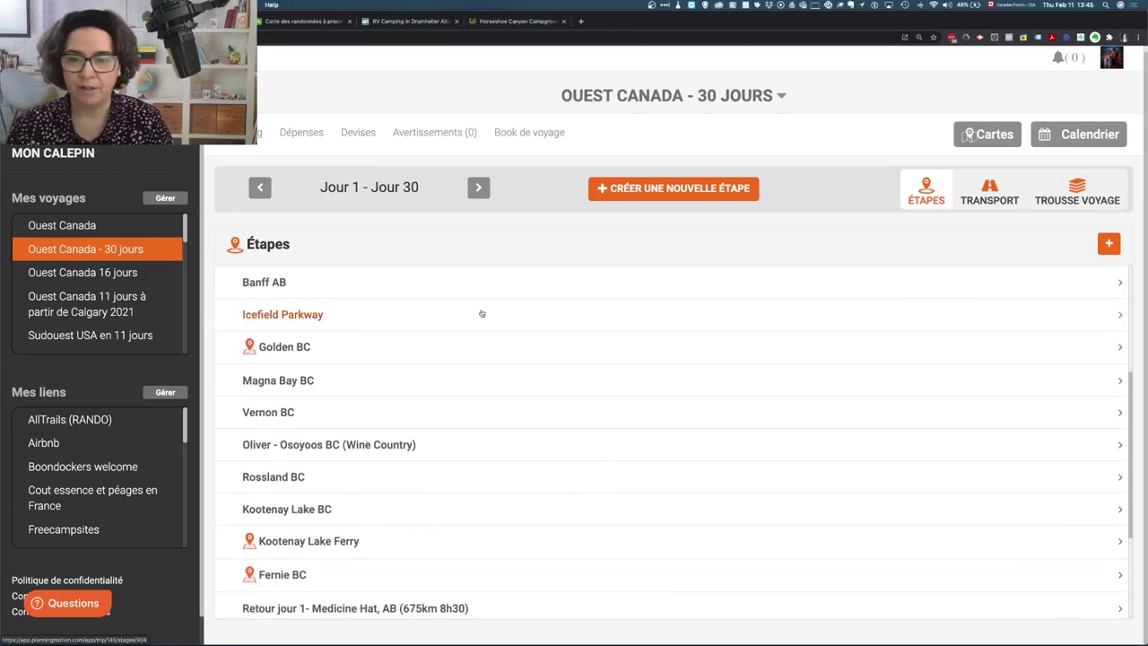
pyautogui.click(482, 314)
pyautogui.scroll(-5, 785, 422)
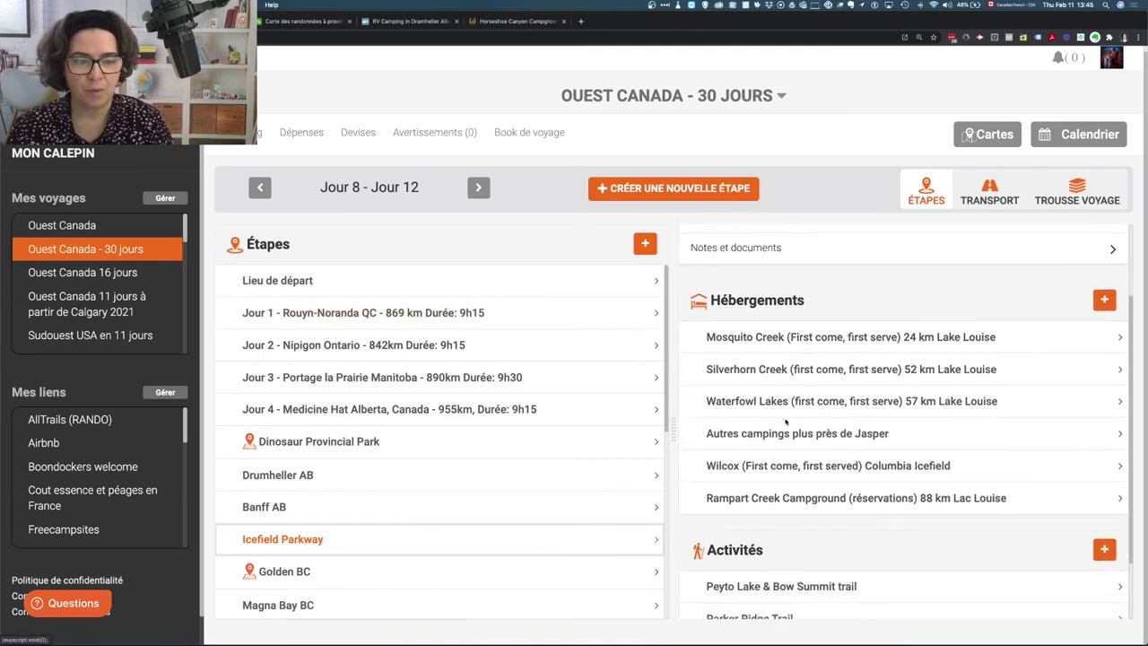
pyautogui.scroll(-2, 785, 422)
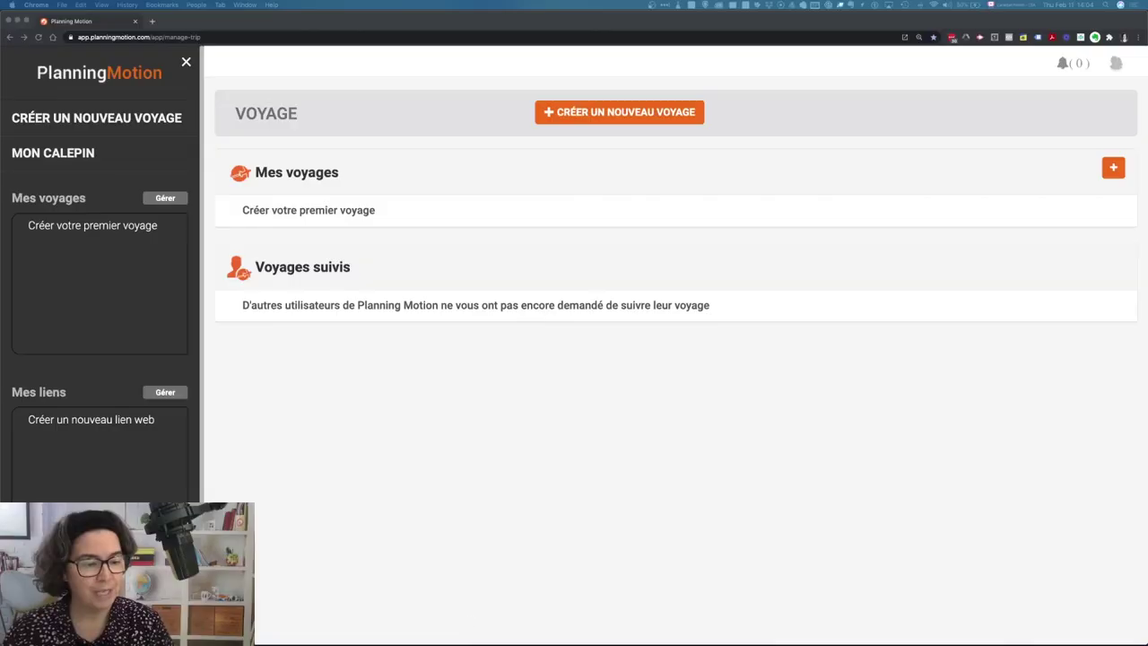
# Load the shared Ouest Canada - 30 jours trip link and choose Préparer ce voyage
pyautogui.click(220, 38)
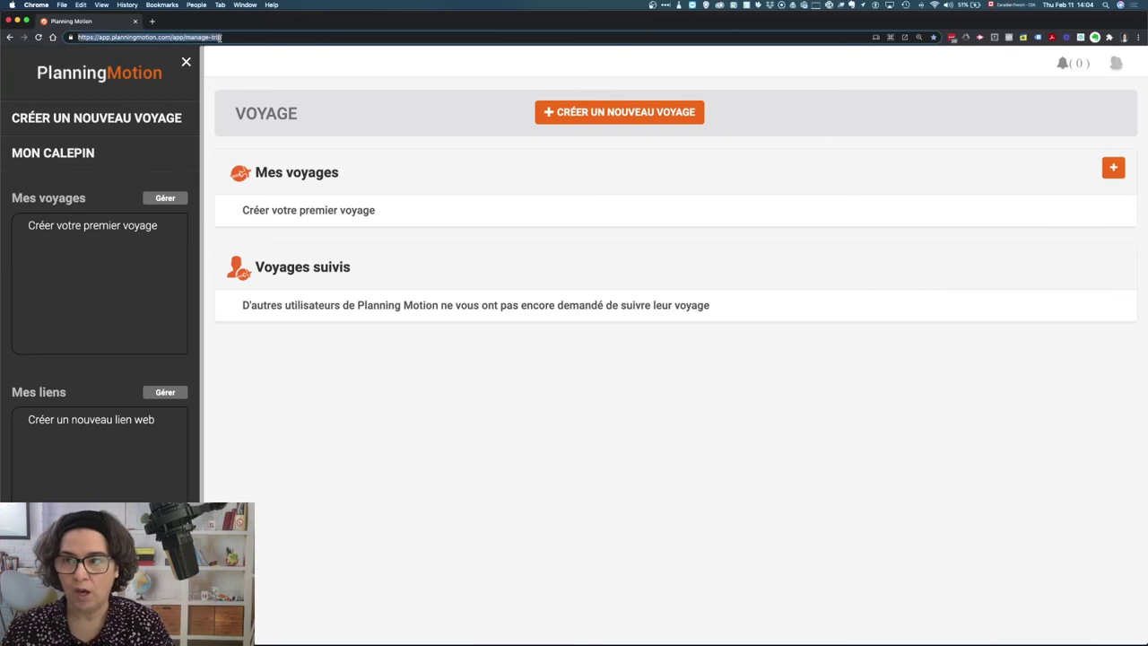
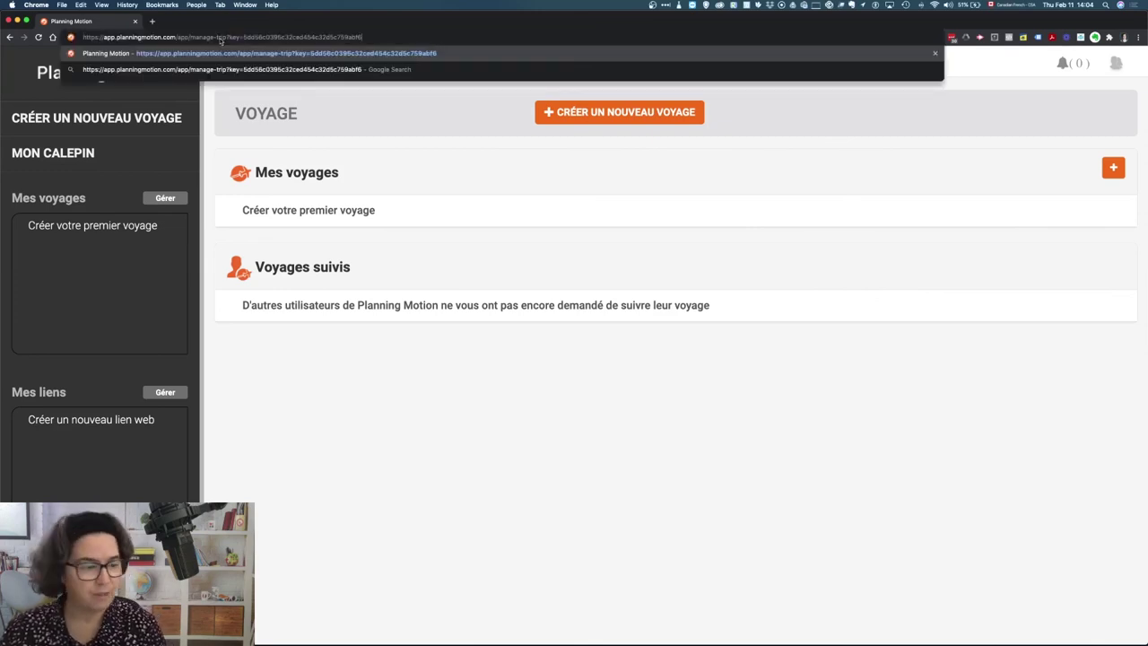
pyautogui.press('Return')
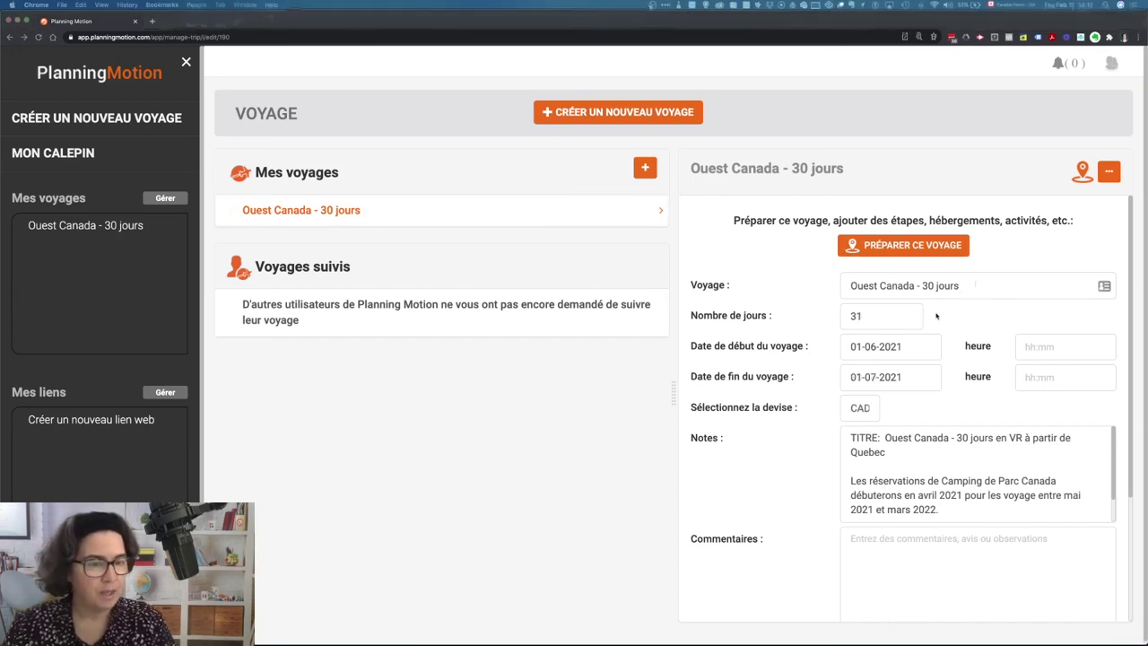
pyautogui.click(900, 246)
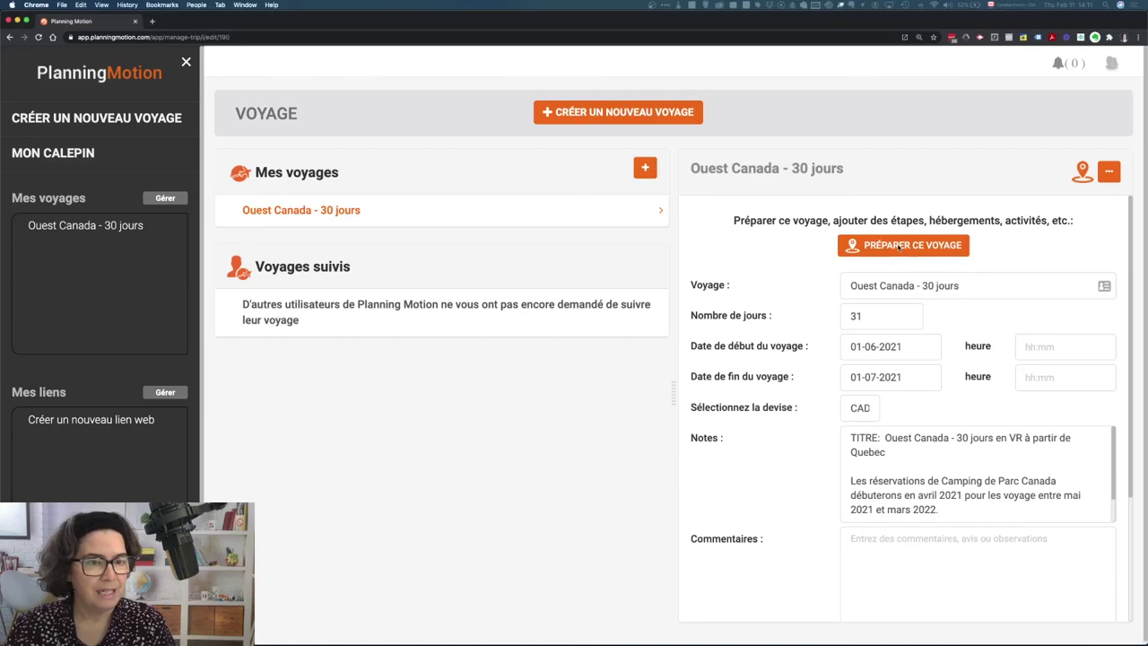
pyautogui.click(899, 246)
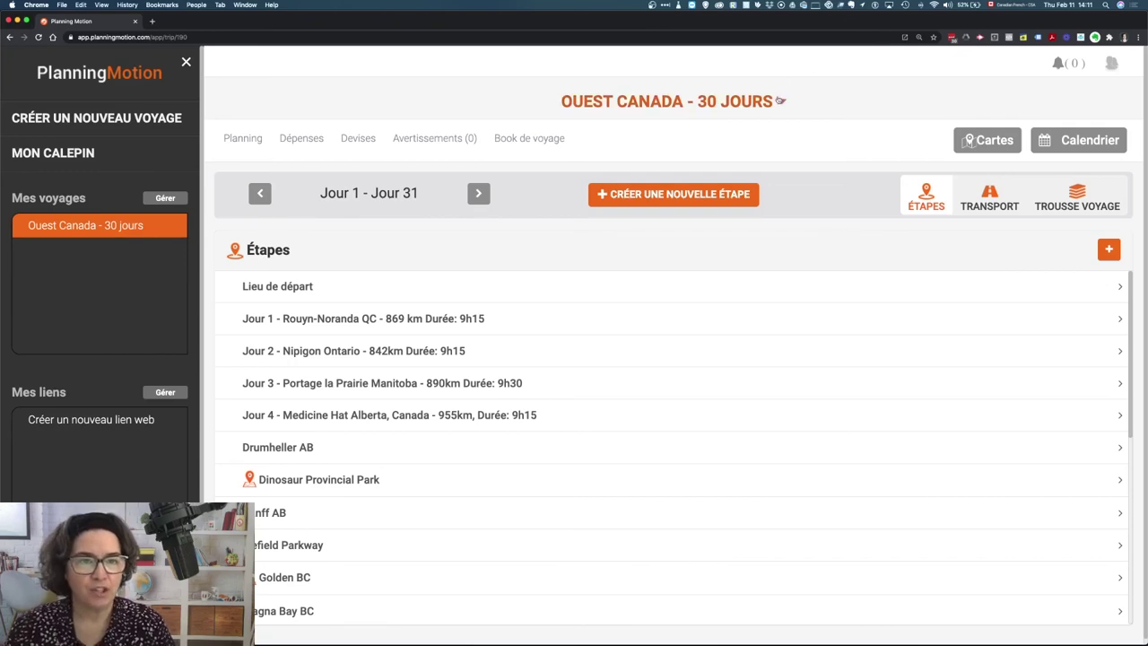
# Rename the trip to Ouest Canada - 60 jours, set Nombre de jours to 60, and save
pyautogui.click(779, 101)
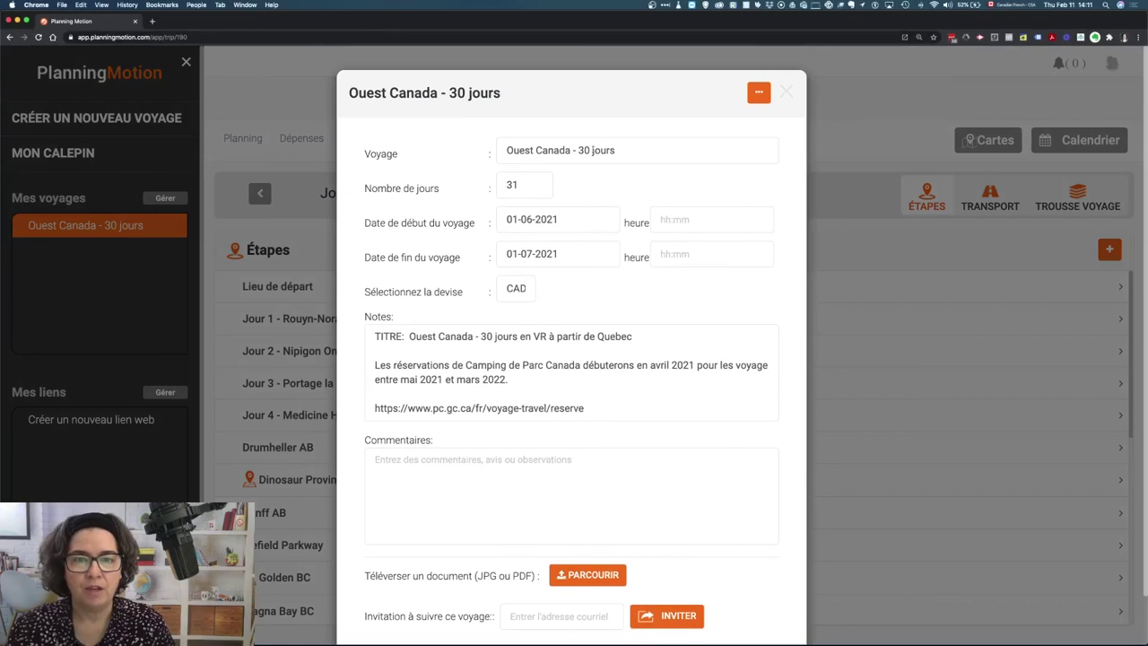
pyautogui.click(583, 151)
pyautogui.press('BackSpace')
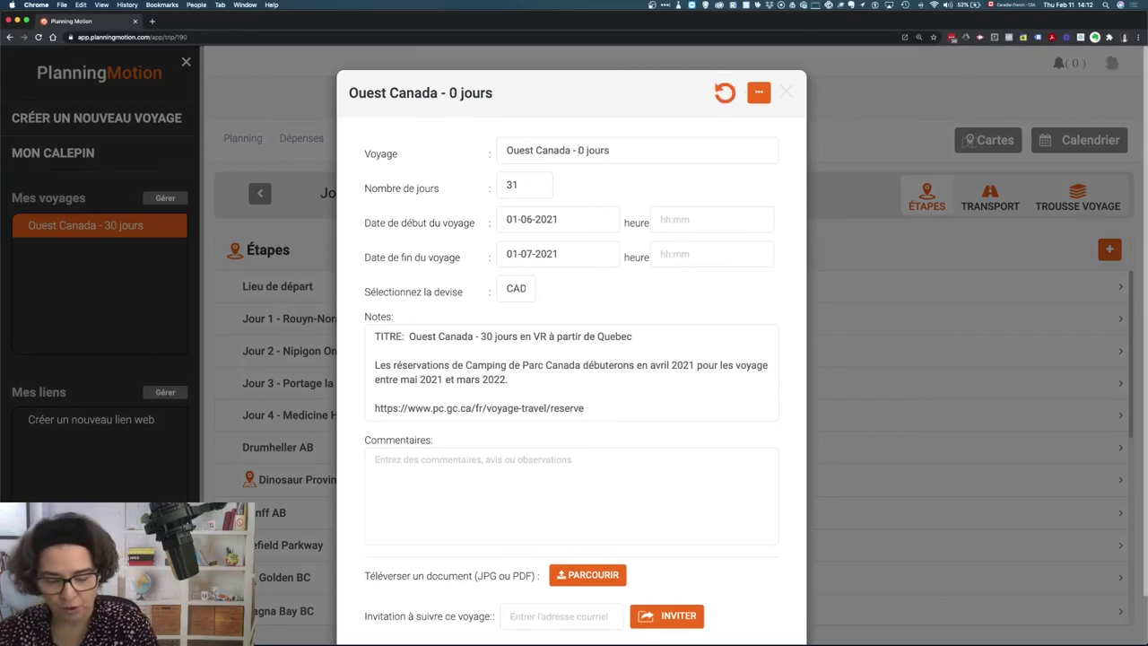
pyautogui.write('6')
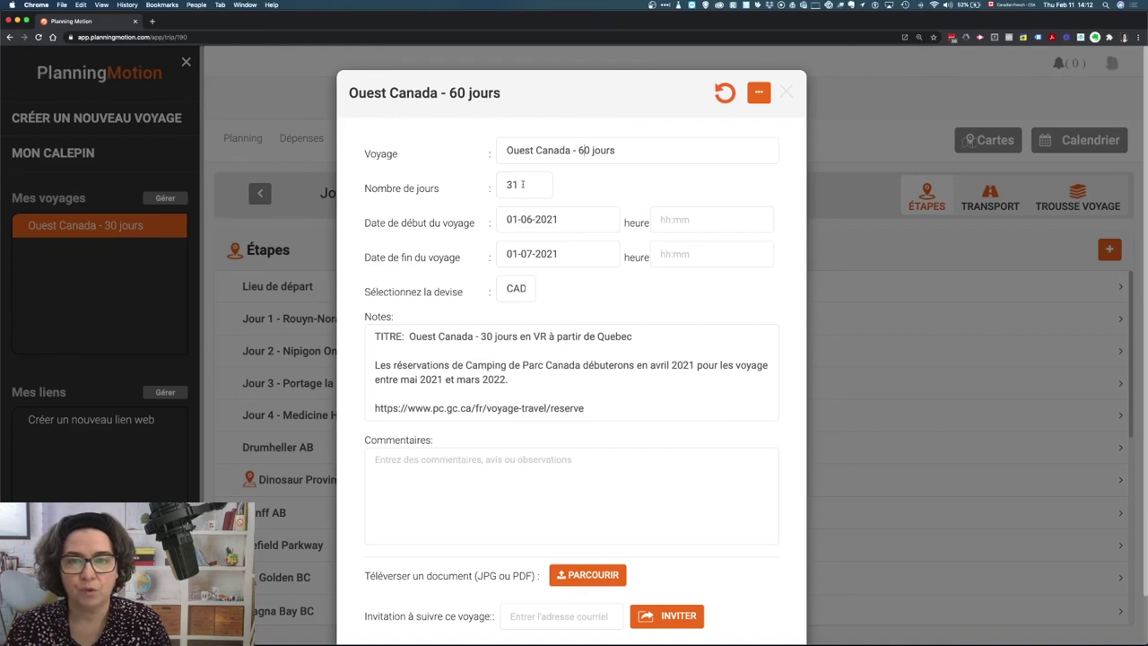
pyautogui.click(523, 183)
pyautogui.press('BackSpace')
pyautogui.press('BackSpace')
pyautogui.write('60')
pyautogui.press('Tab')
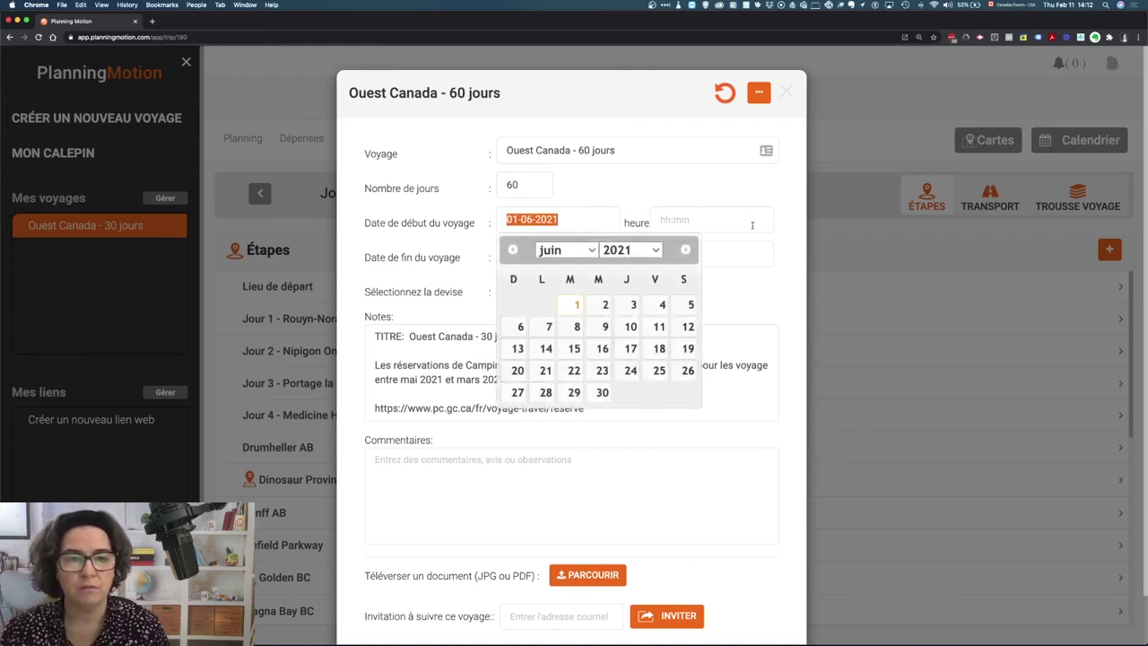
pyautogui.click(779, 298)
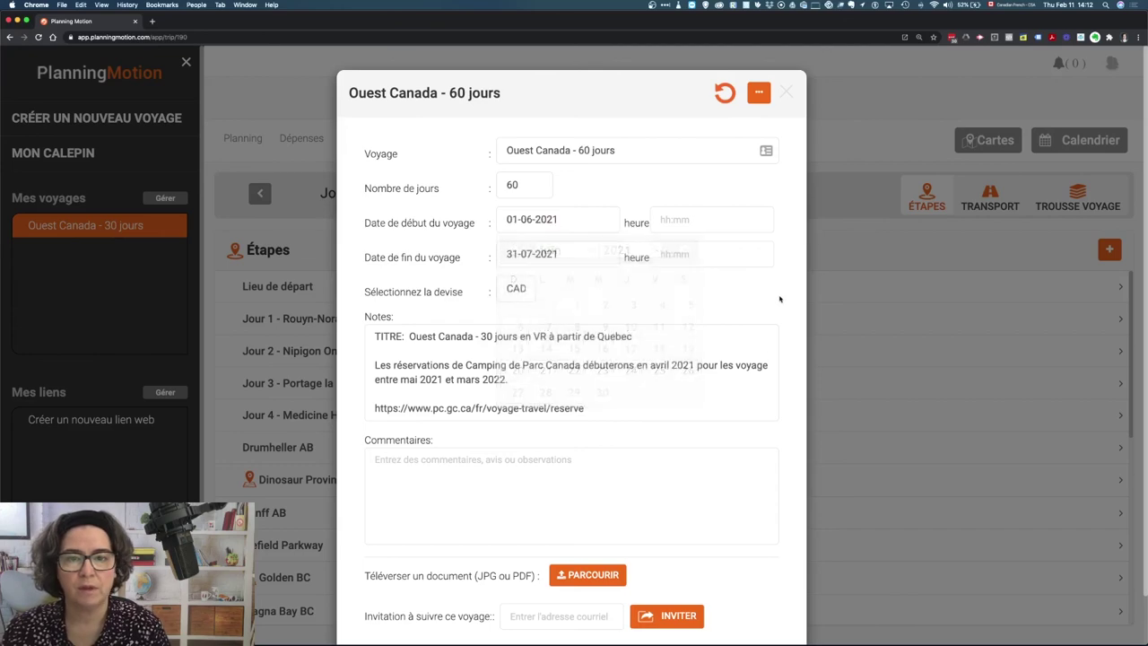
pyautogui.click(759, 93)
pyautogui.click(722, 120)
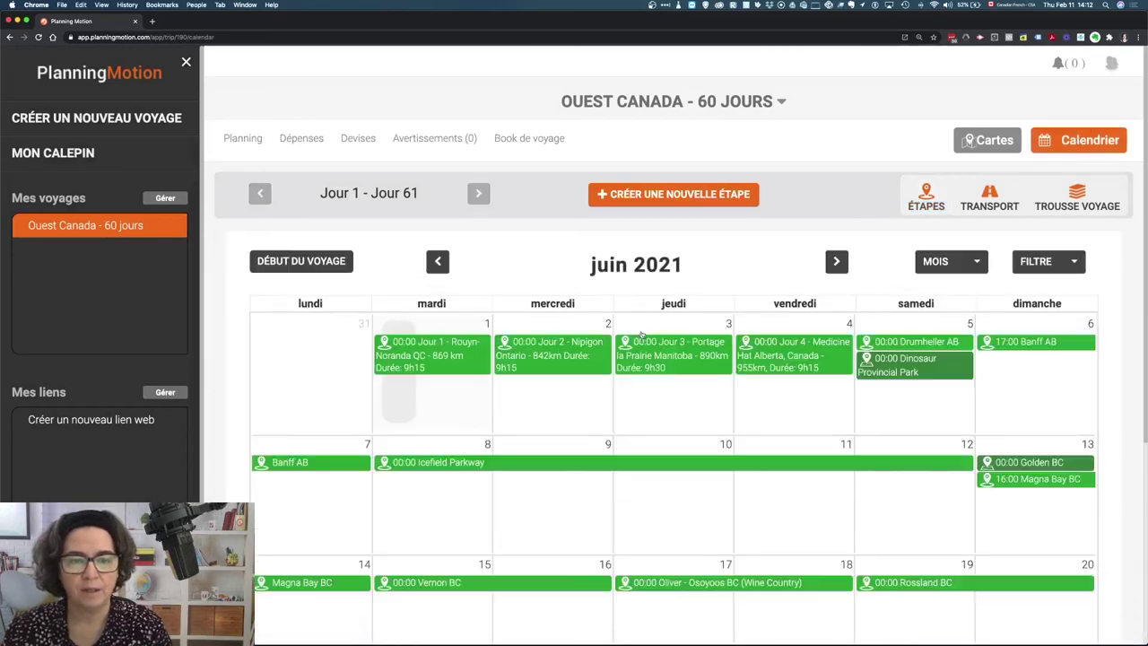
# Scan the June 2021 stages, then advance the calendar to juillet 2021 and scan it
pyautogui.scroll(-5, 392, 394)
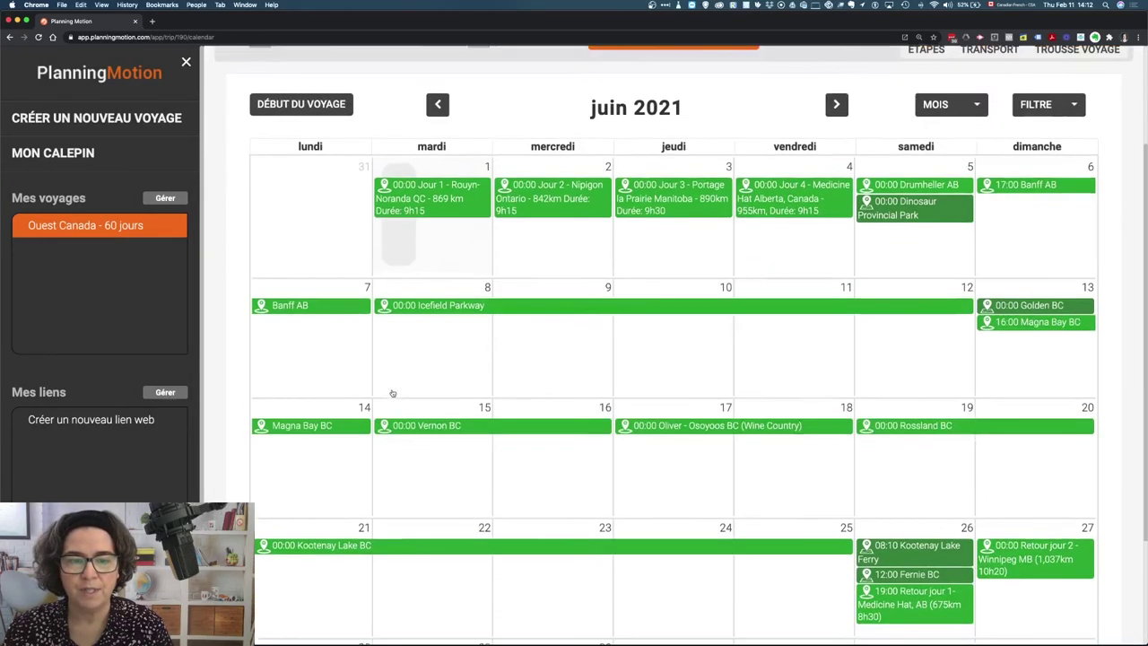
pyautogui.scroll(3, 756, 223)
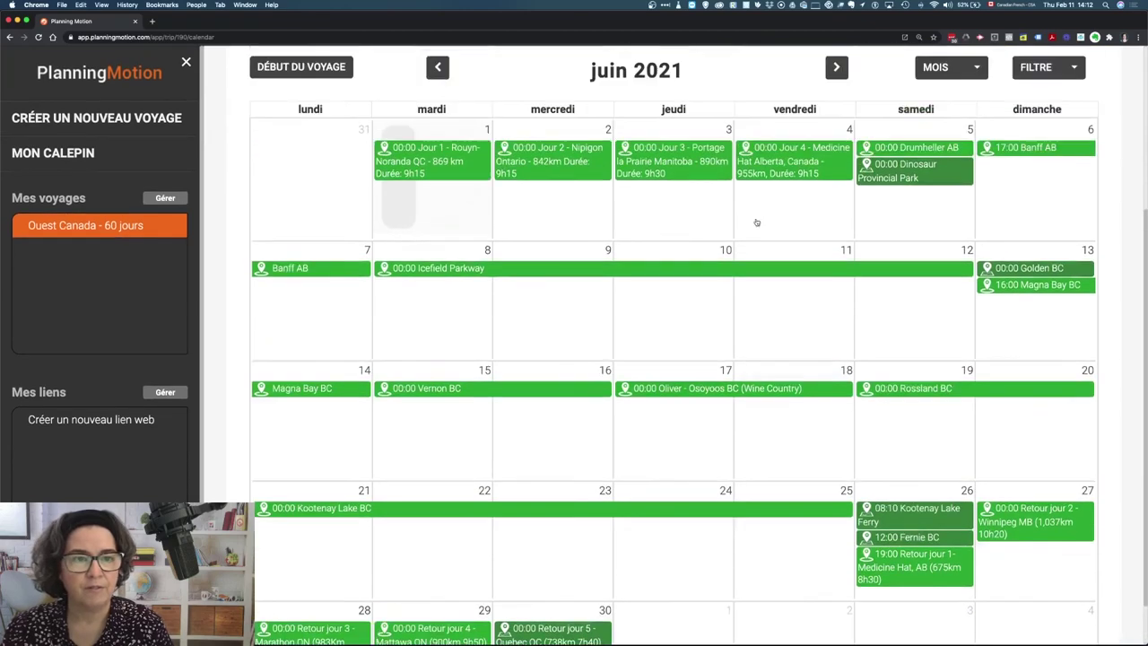
pyautogui.click(836, 106)
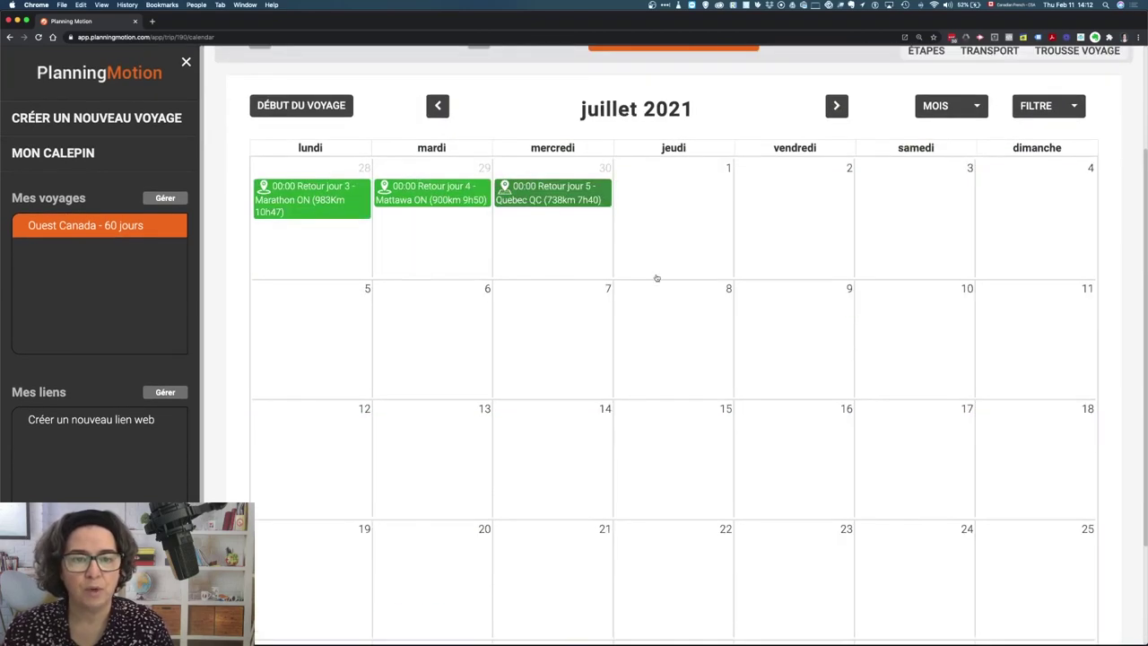
pyautogui.scroll(-2, 657, 278)
pyautogui.scroll(-1, 657, 278)
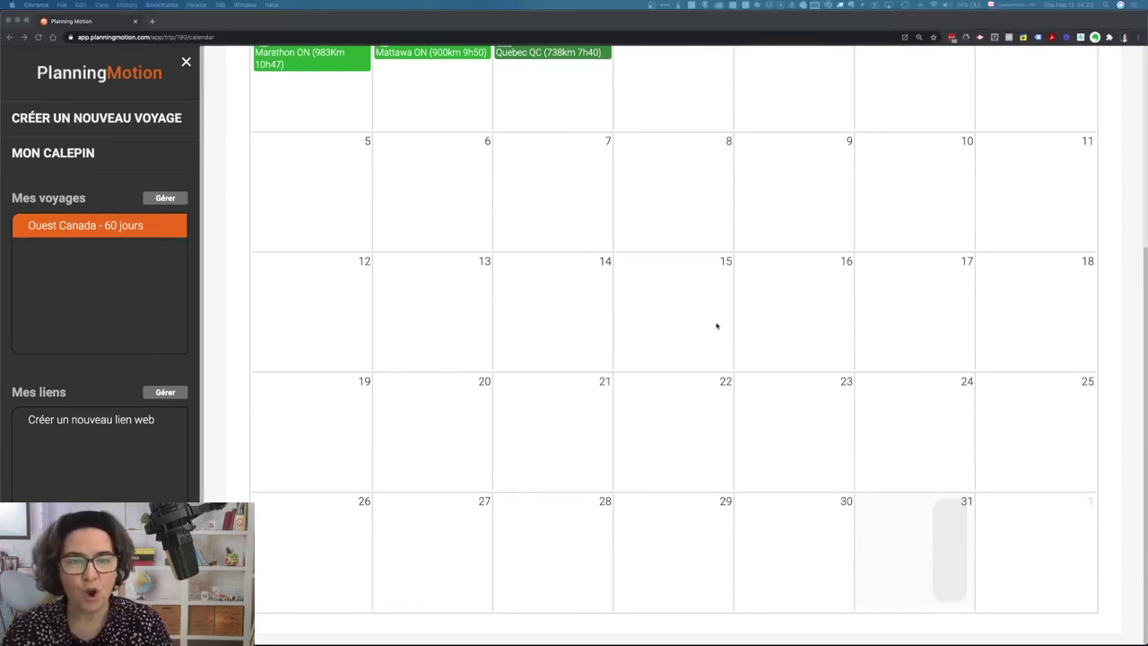
pyautogui.scroll(5, 623, 198)
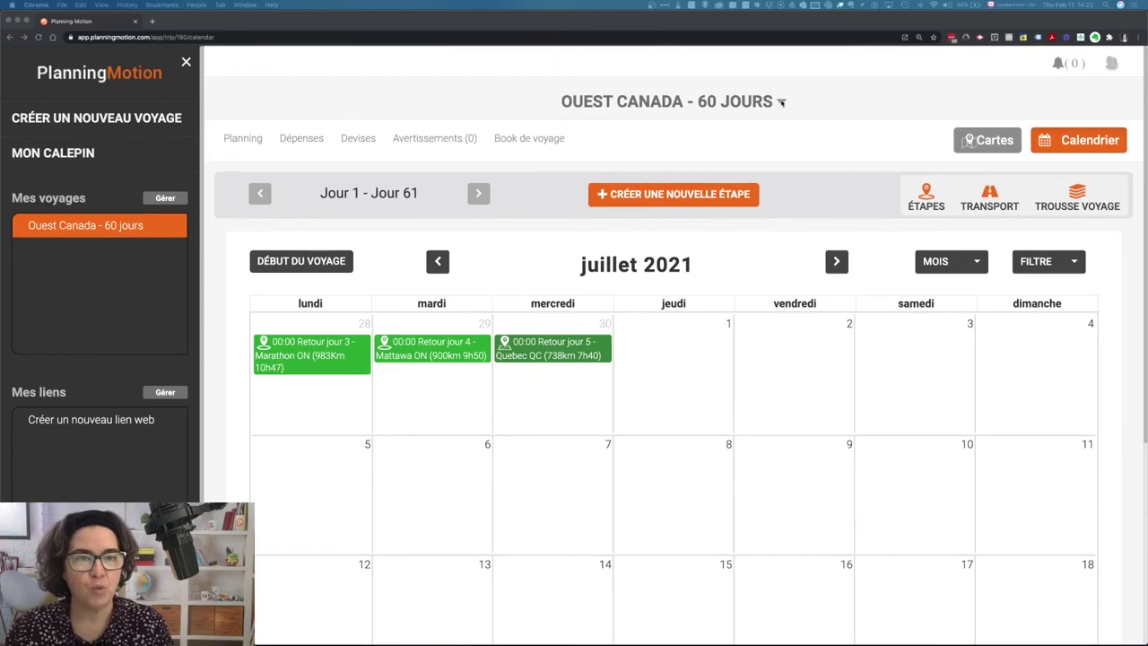
pyautogui.click(781, 102)
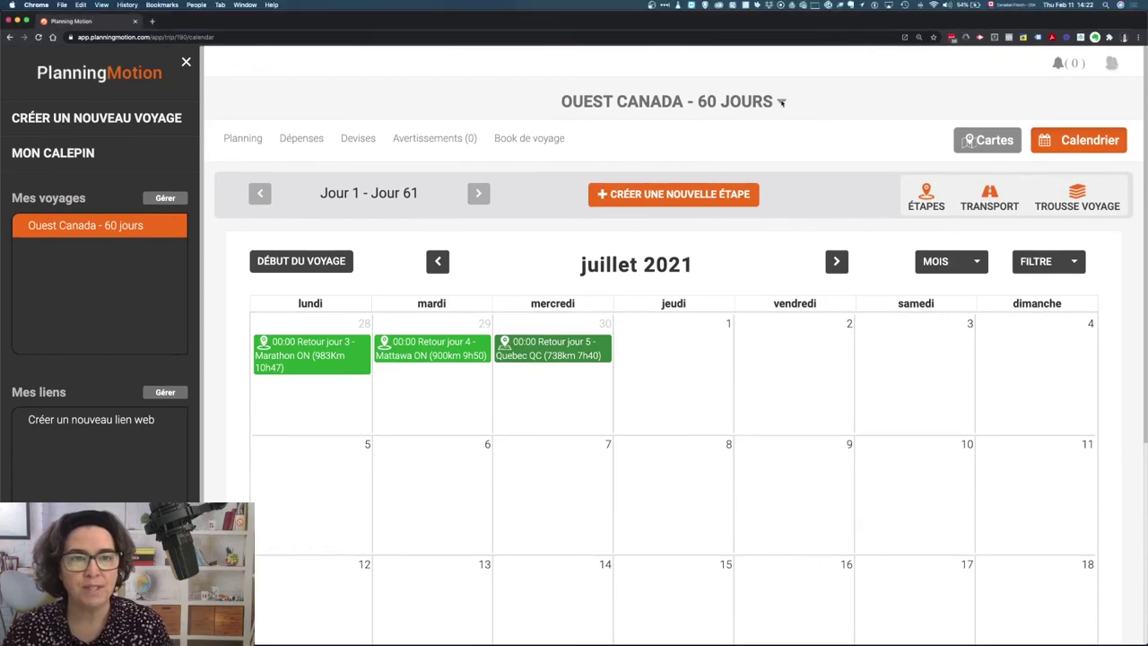
# In the trip details, set Date de début to 1 September 2021
pyautogui.click(781, 103)
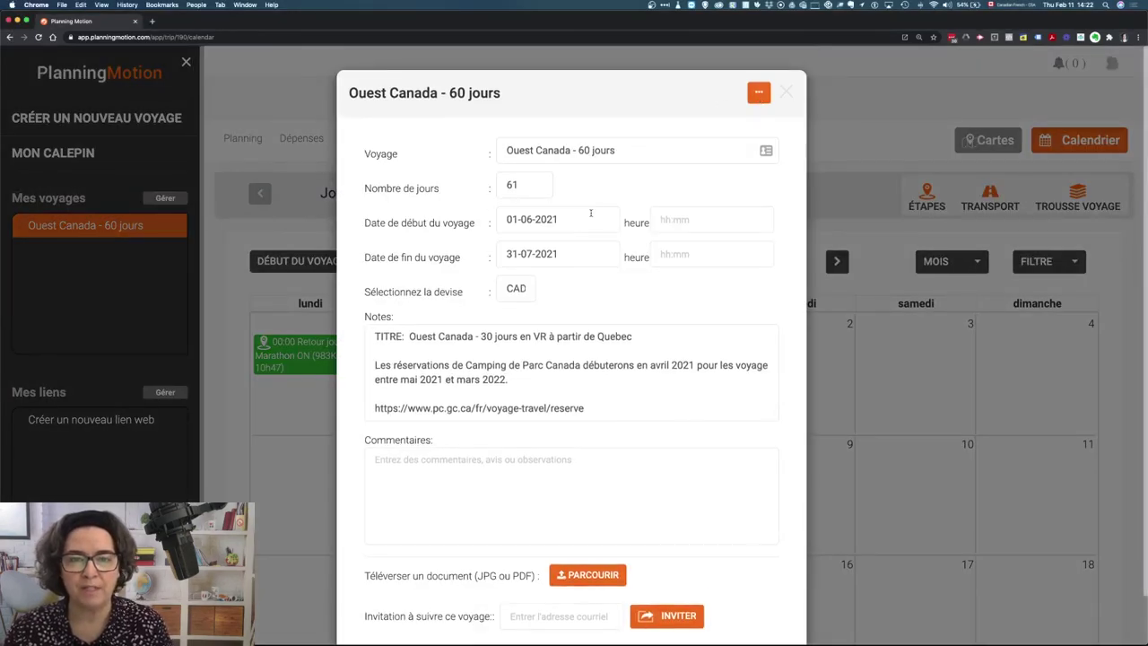
pyautogui.click(590, 214)
pyautogui.click(685, 249)
pyautogui.click(685, 249)
pyautogui.click(685, 250)
pyautogui.click(604, 305)
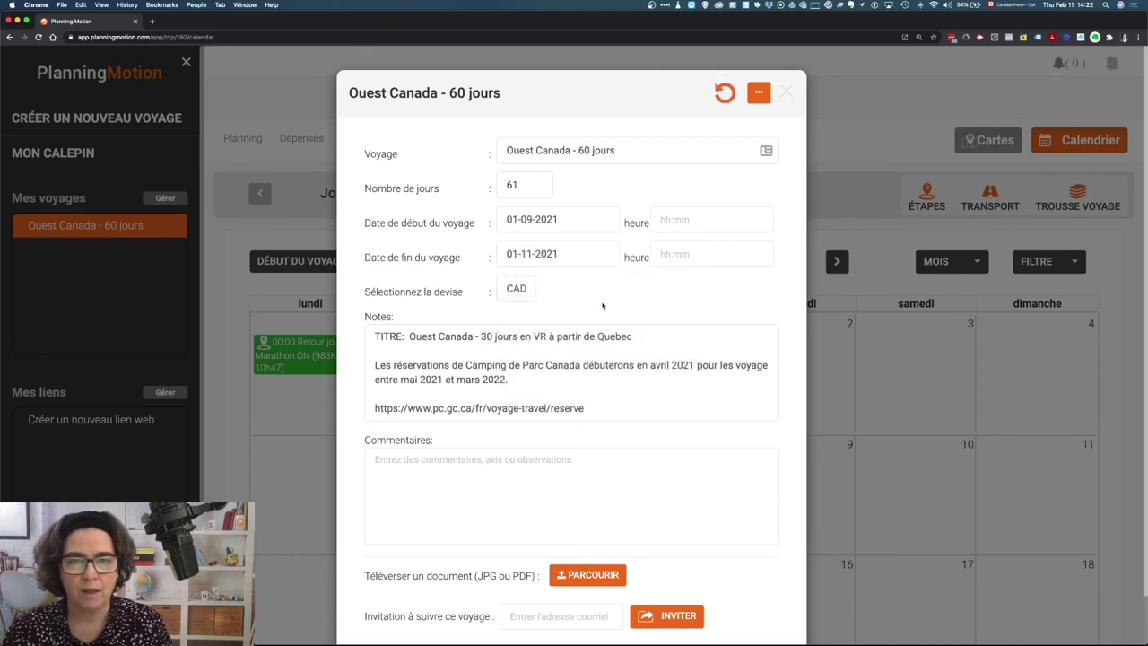
# Save the trip and confirm shifting all stage dates to match
pyautogui.click(759, 92)
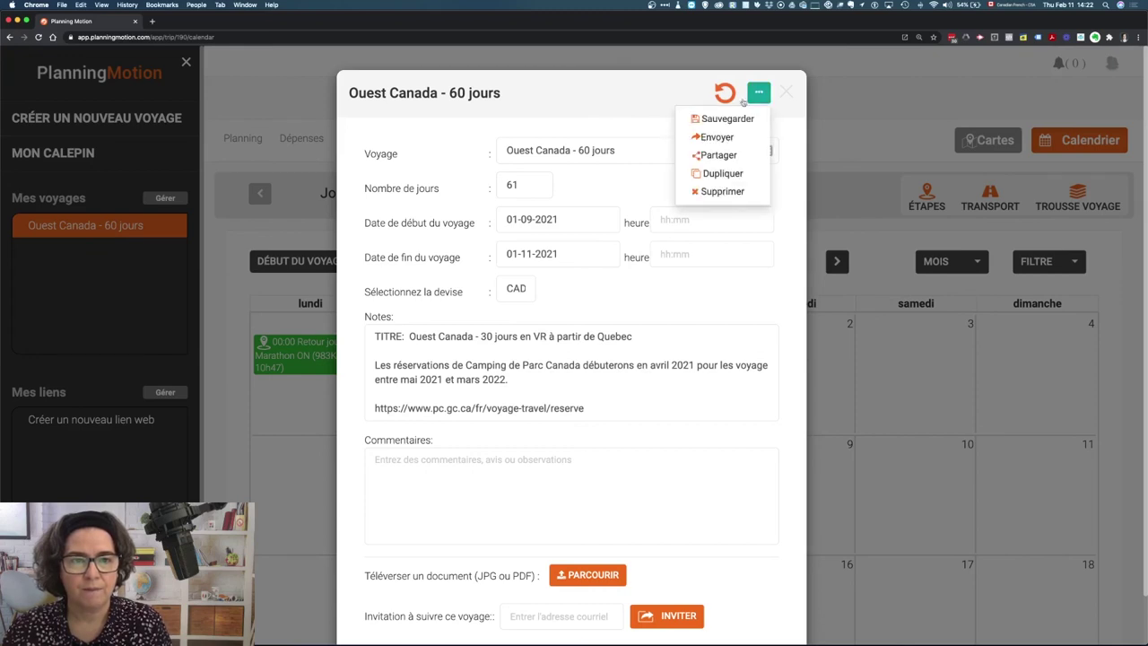
pyautogui.click(727, 120)
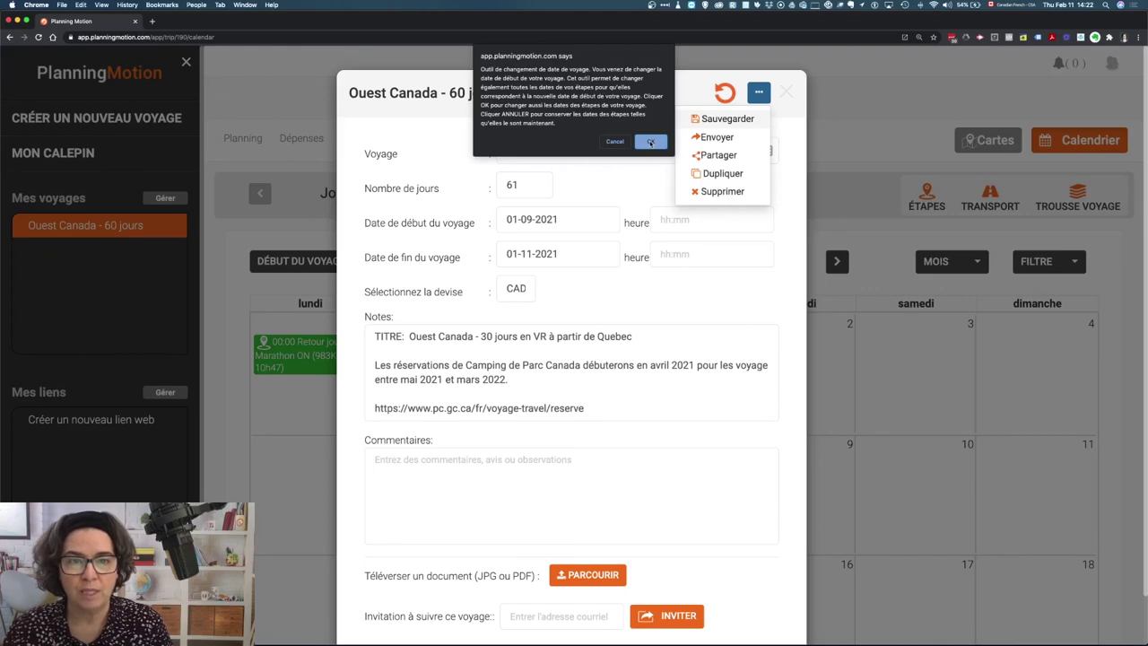
pyautogui.click(651, 141)
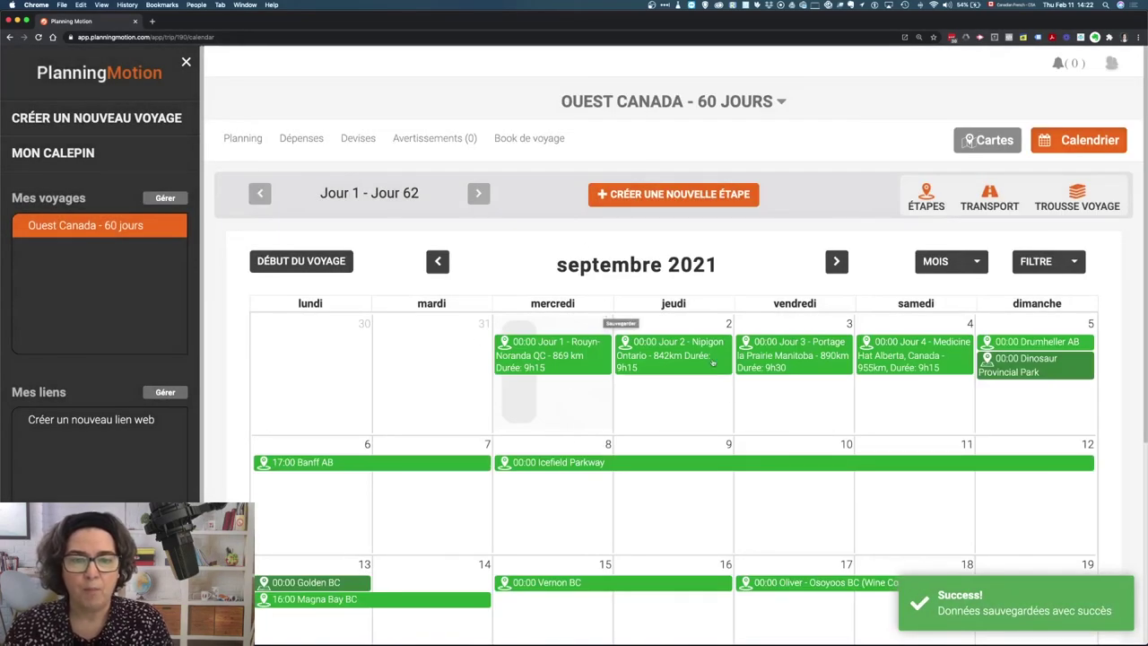
pyautogui.scroll(-3, 633, 402)
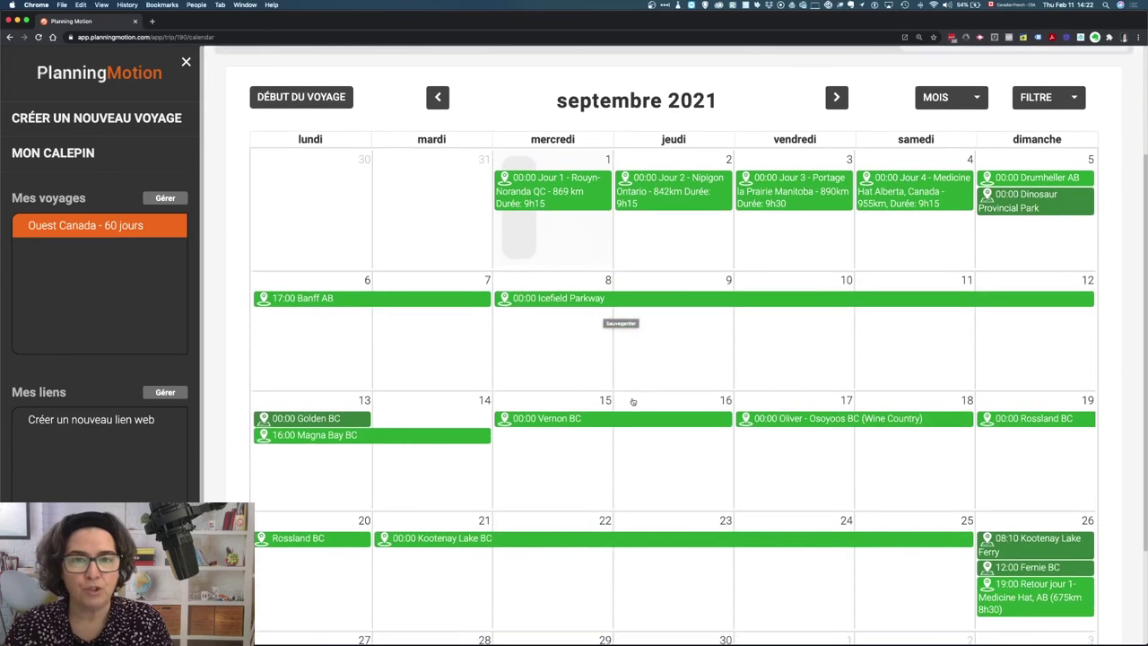
pyautogui.scroll(-1, 633, 402)
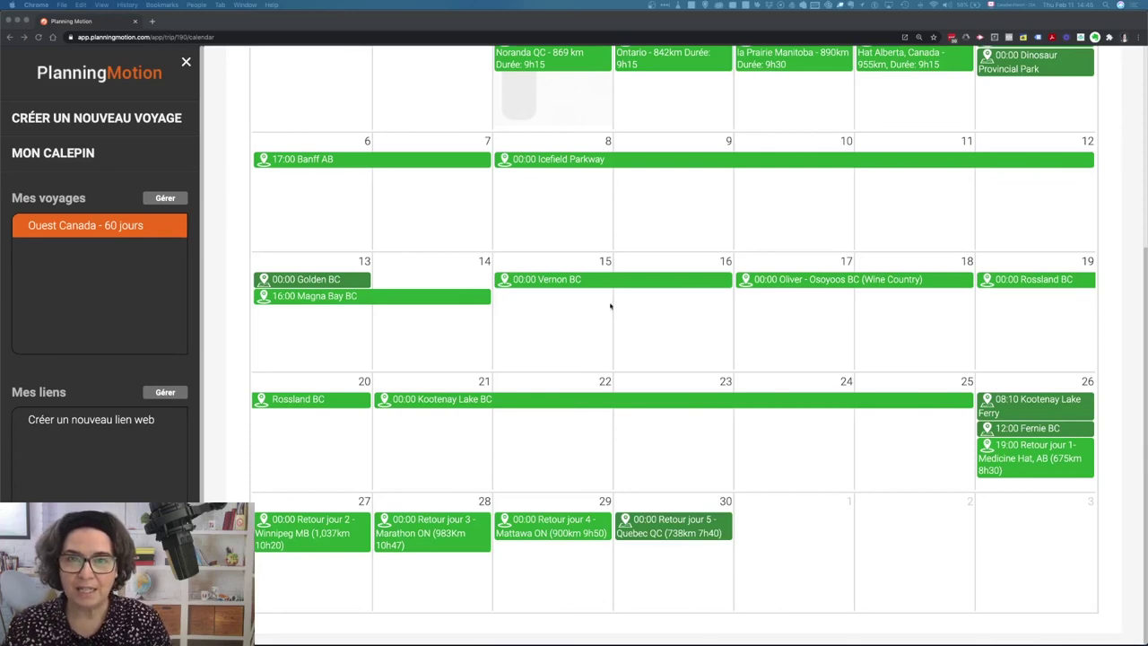
pyautogui.scroll(5, 610, 305)
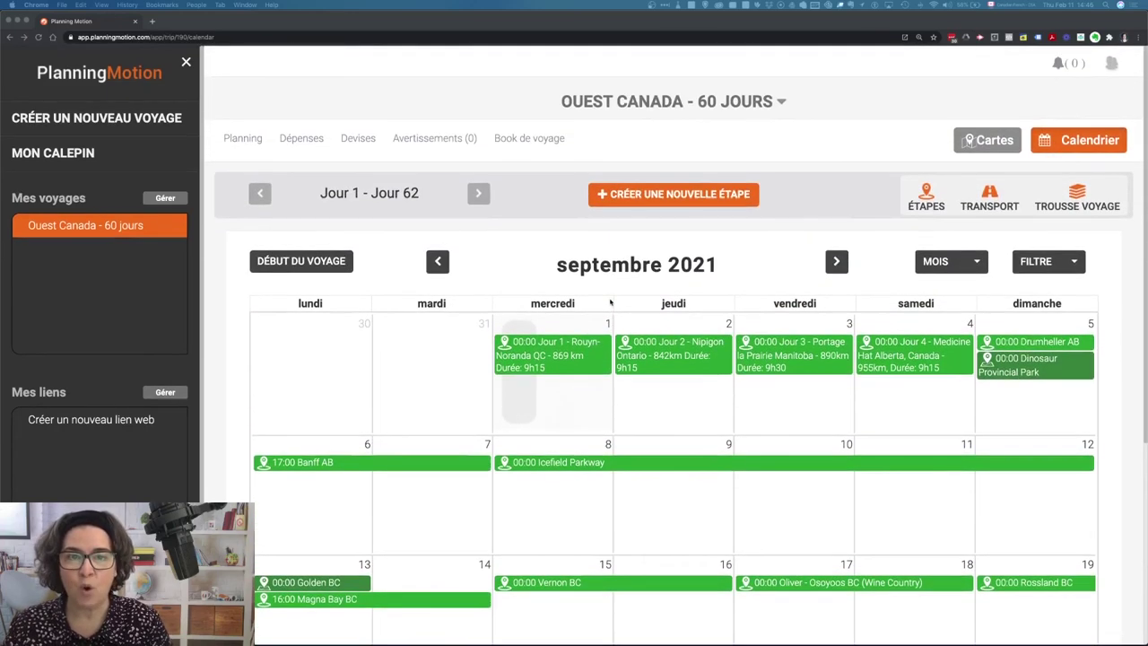